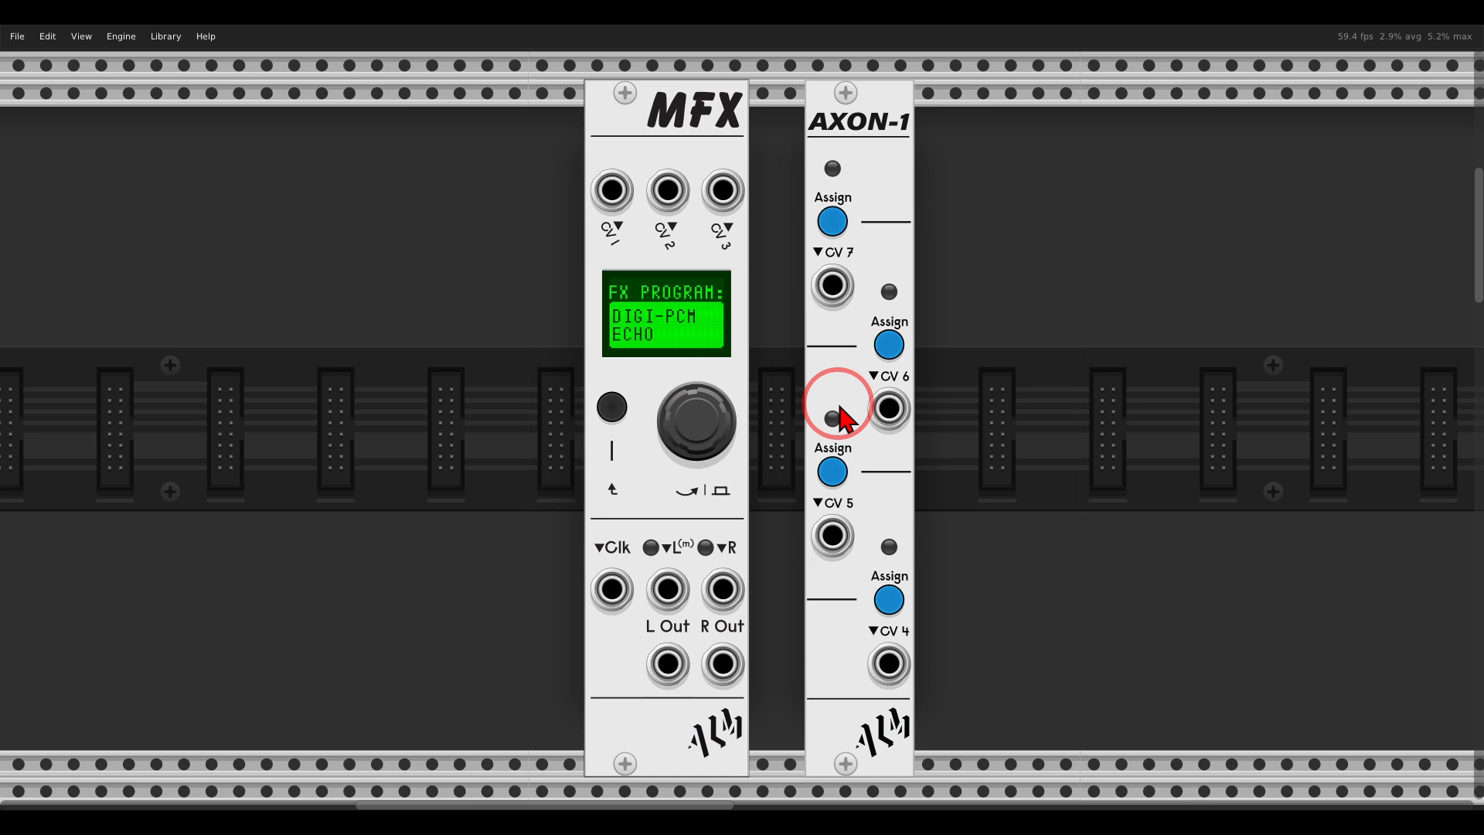
Browse the MFX module's effect programs to ALMICON REVERB.
mouse_move(925, 103)
left_mouse_down()
mouse_move(794, 91)
mouse_move(962, 151)
left_mouse_up()
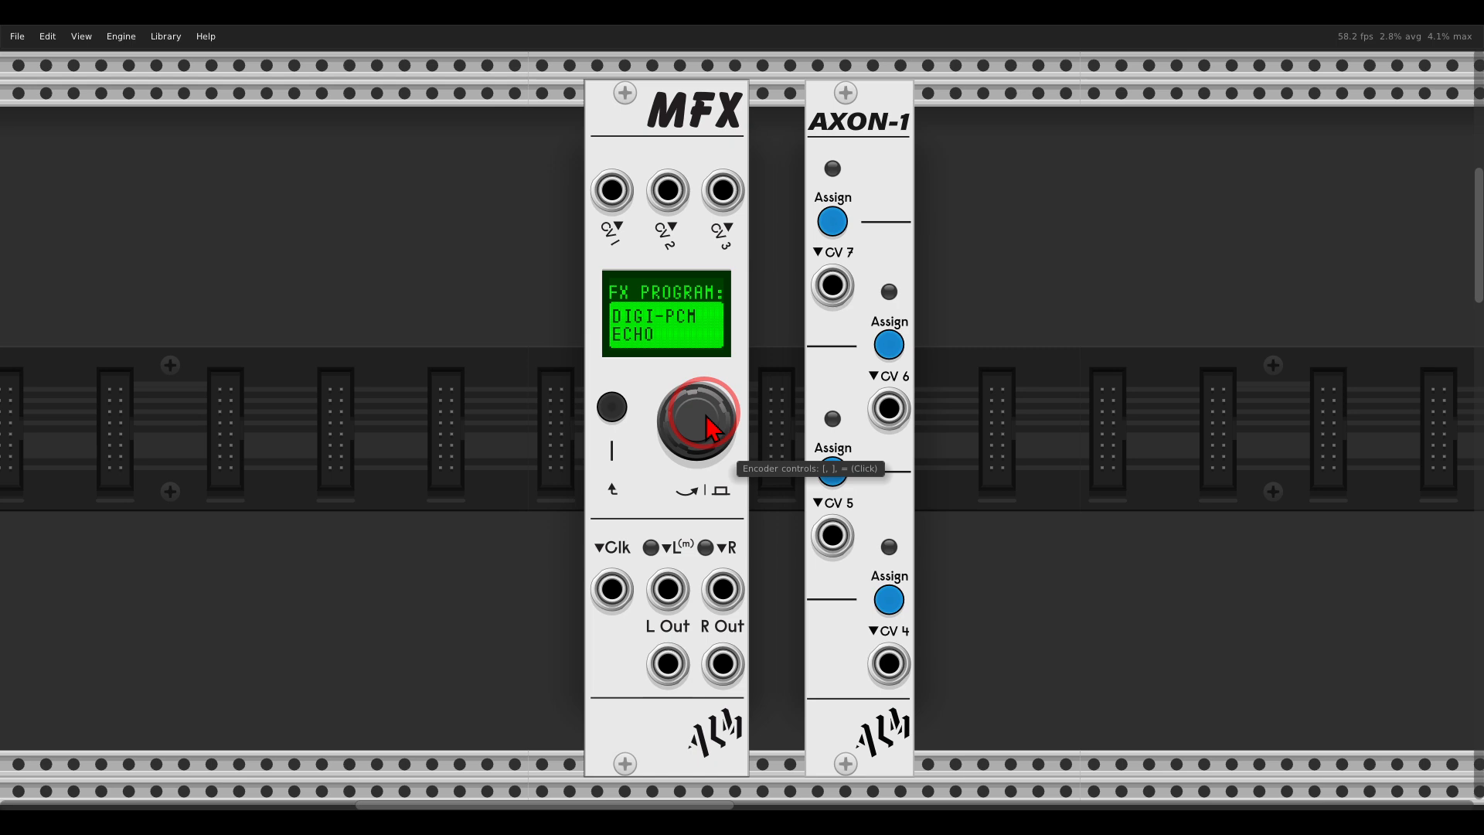
left_click_drag(698, 406, 722, 309)
left_click_drag(720, 442, 699, 464)
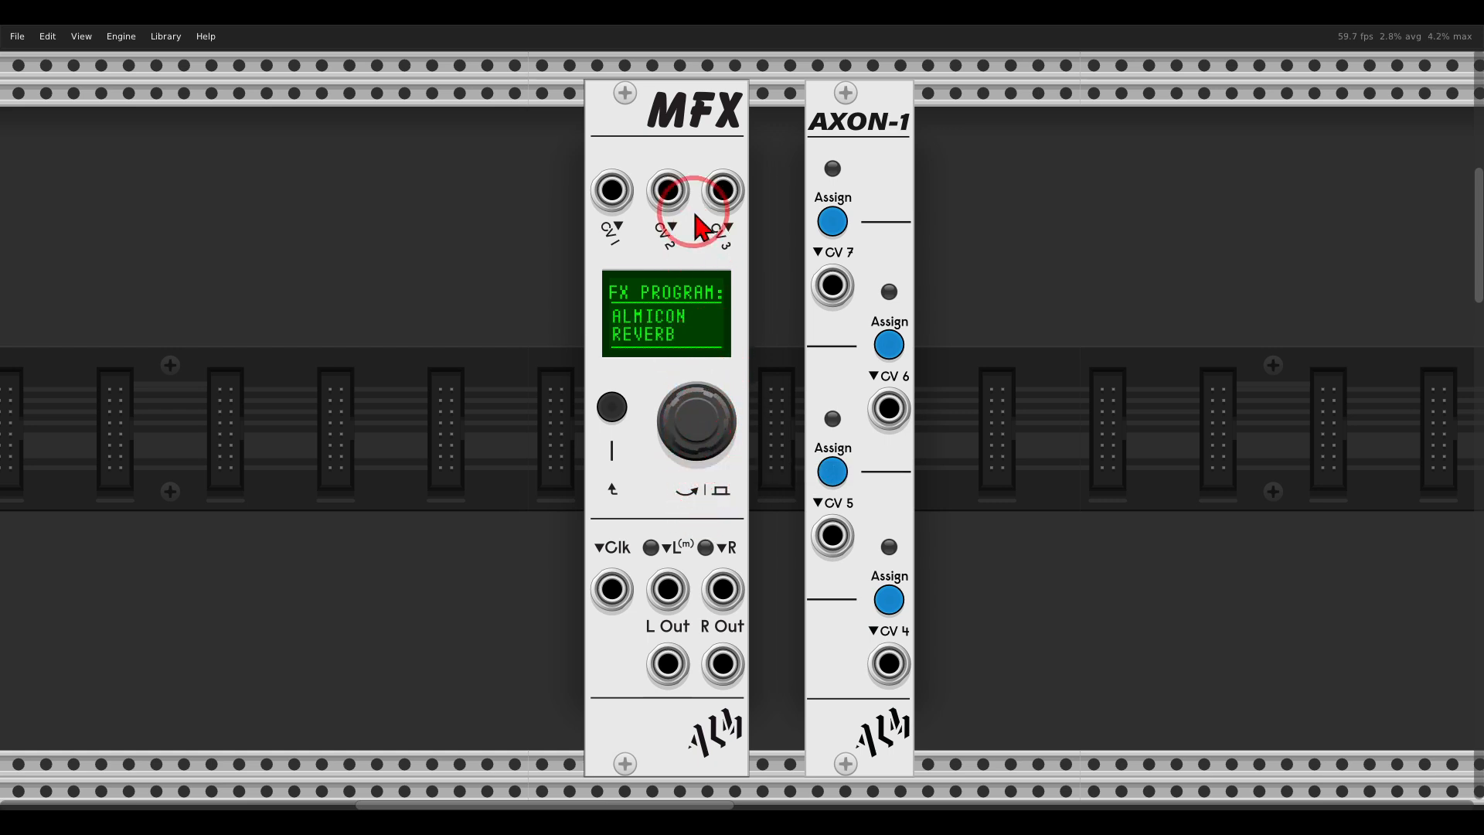
Examine the engine and parameter lists offered by the MFX module, leaving its current choices as they are.
right_click(674, 162)
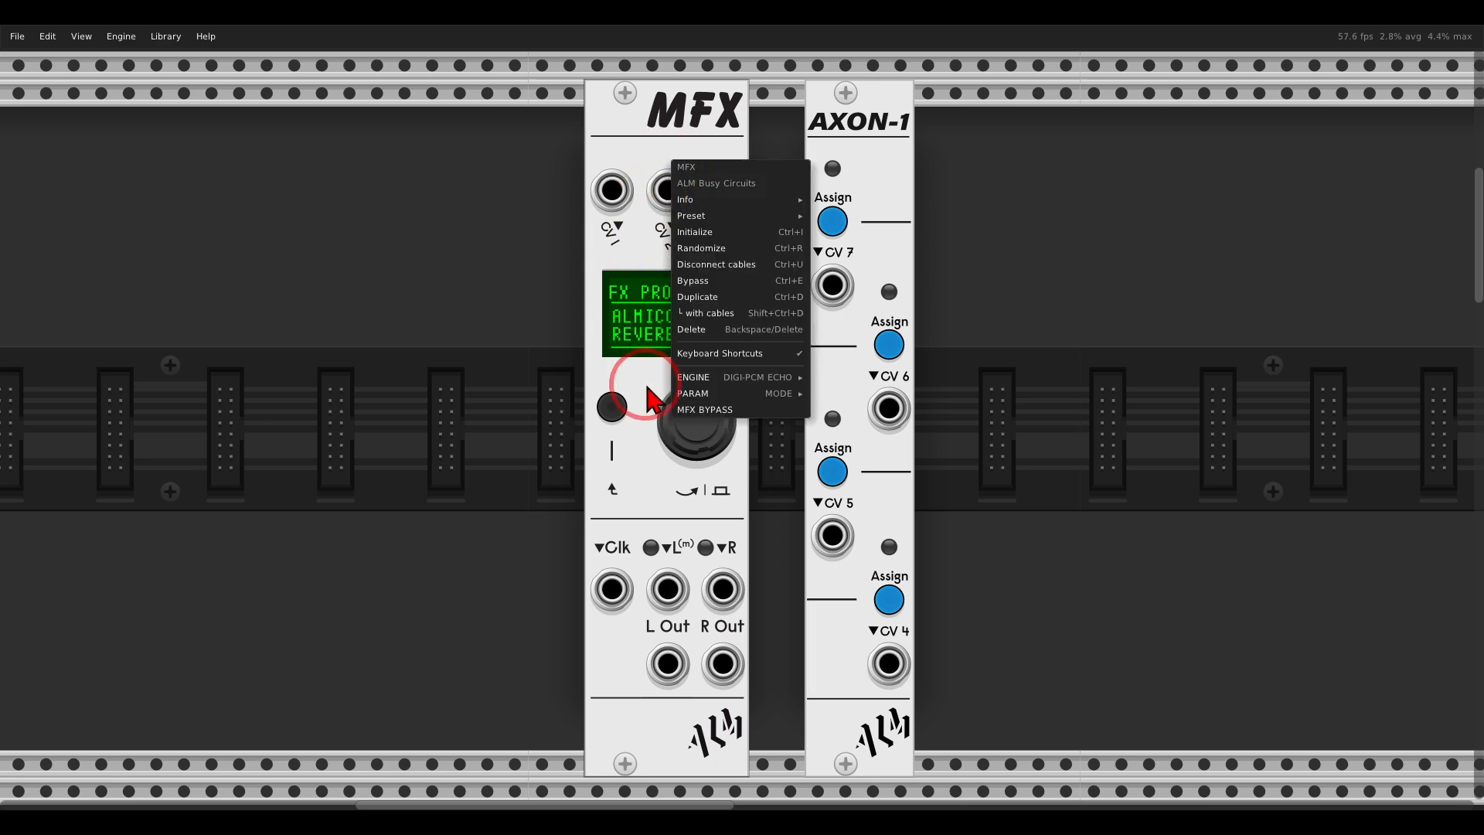
mouse_move(748, 376)
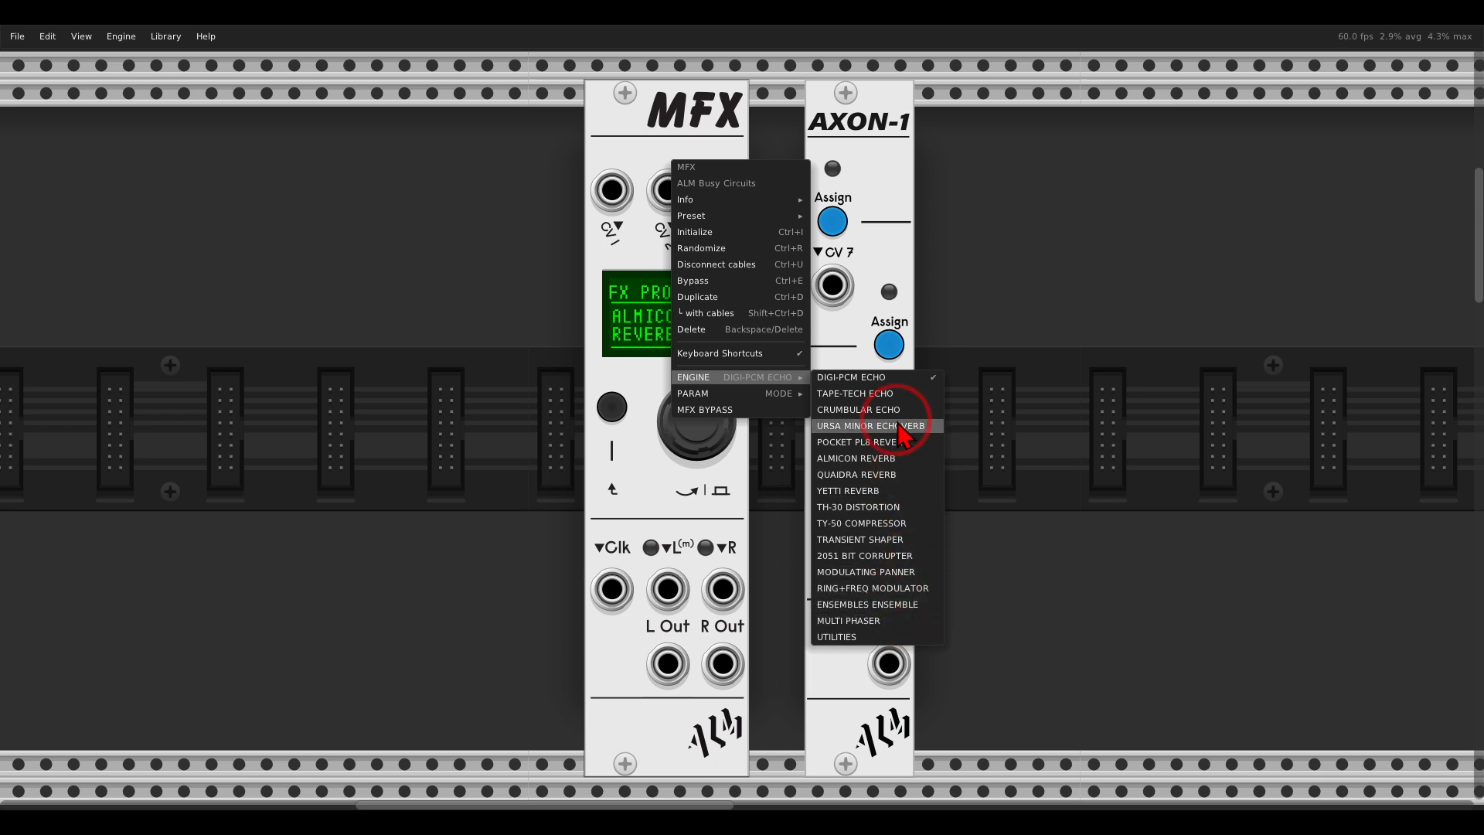
mouse_move(781, 393)
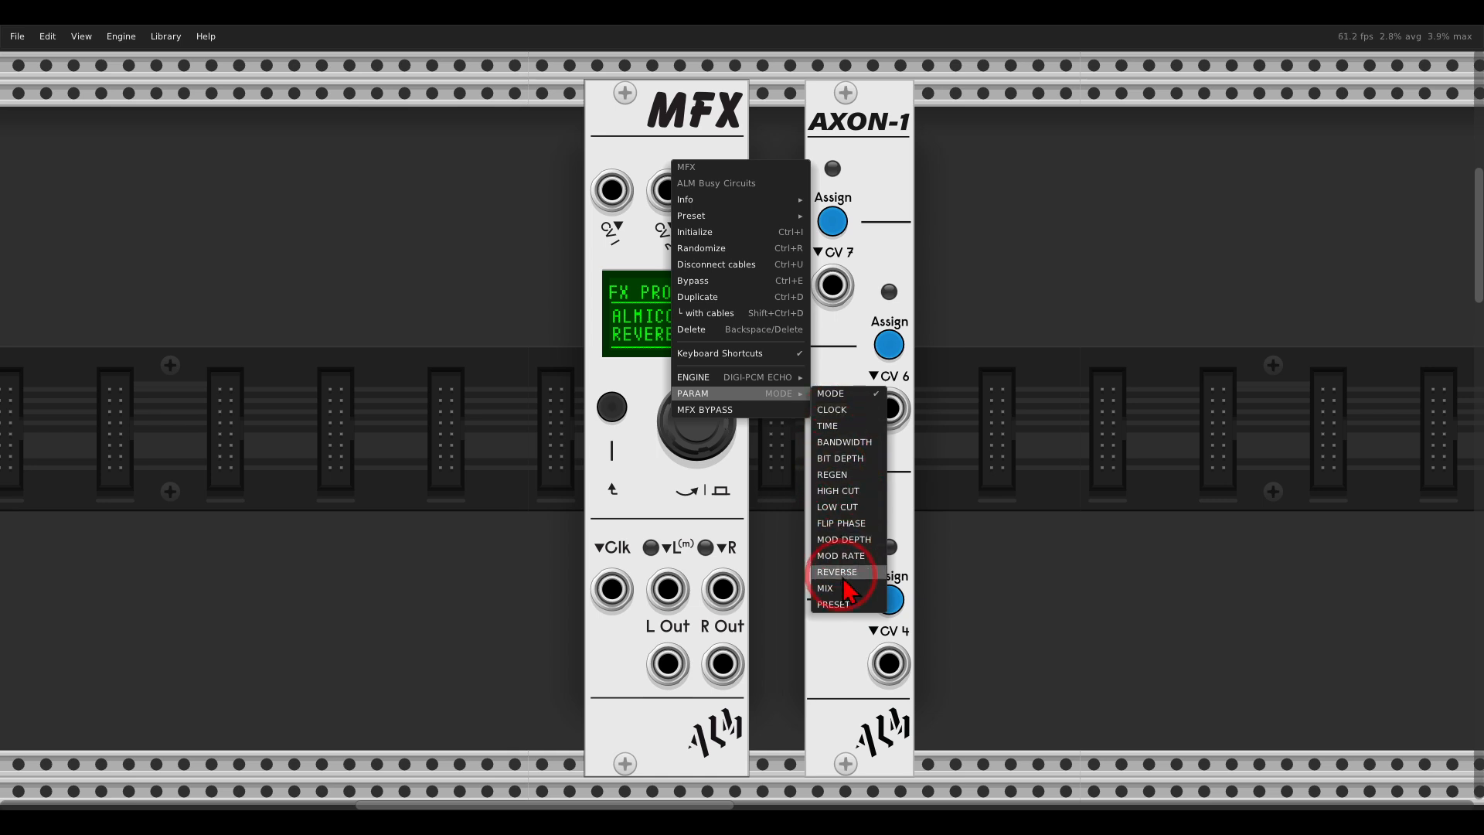
left_click(985, 272)
mouse_move(925, 83)
left_mouse_down()
mouse_move(817, 87)
mouse_move(921, 141)
mouse_move(920, 87)
left_mouse_up()
mouse_move(740, 159)
left_mouse_down()
mouse_move(568, 162)
mouse_move(673, 259)
mouse_move(770, 228)
left_mouse_up()
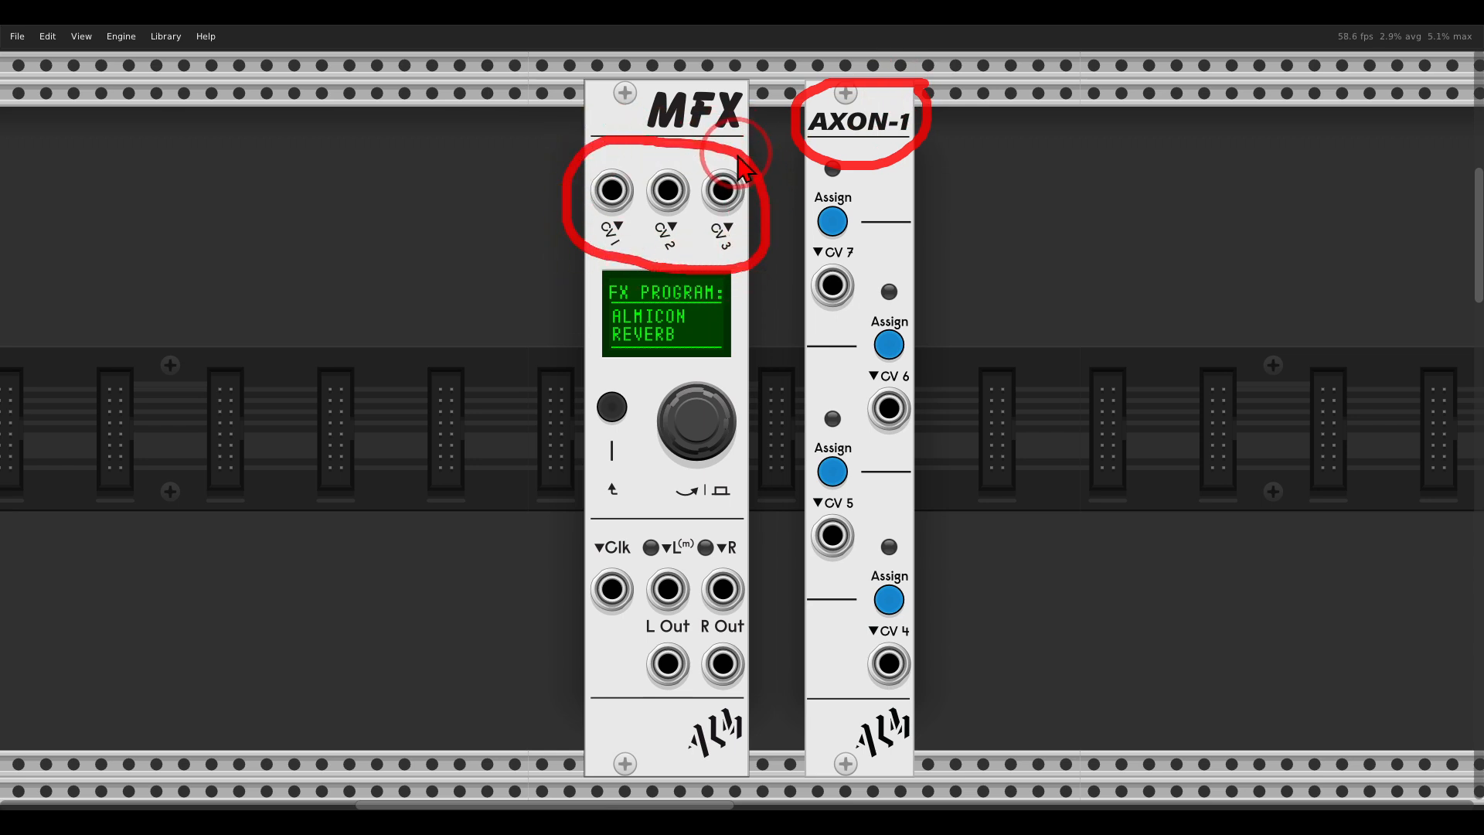
mouse_move(863, 158)
left_mouse_down()
mouse_move(804, 190)
mouse_move(831, 225)
left_mouse_up()
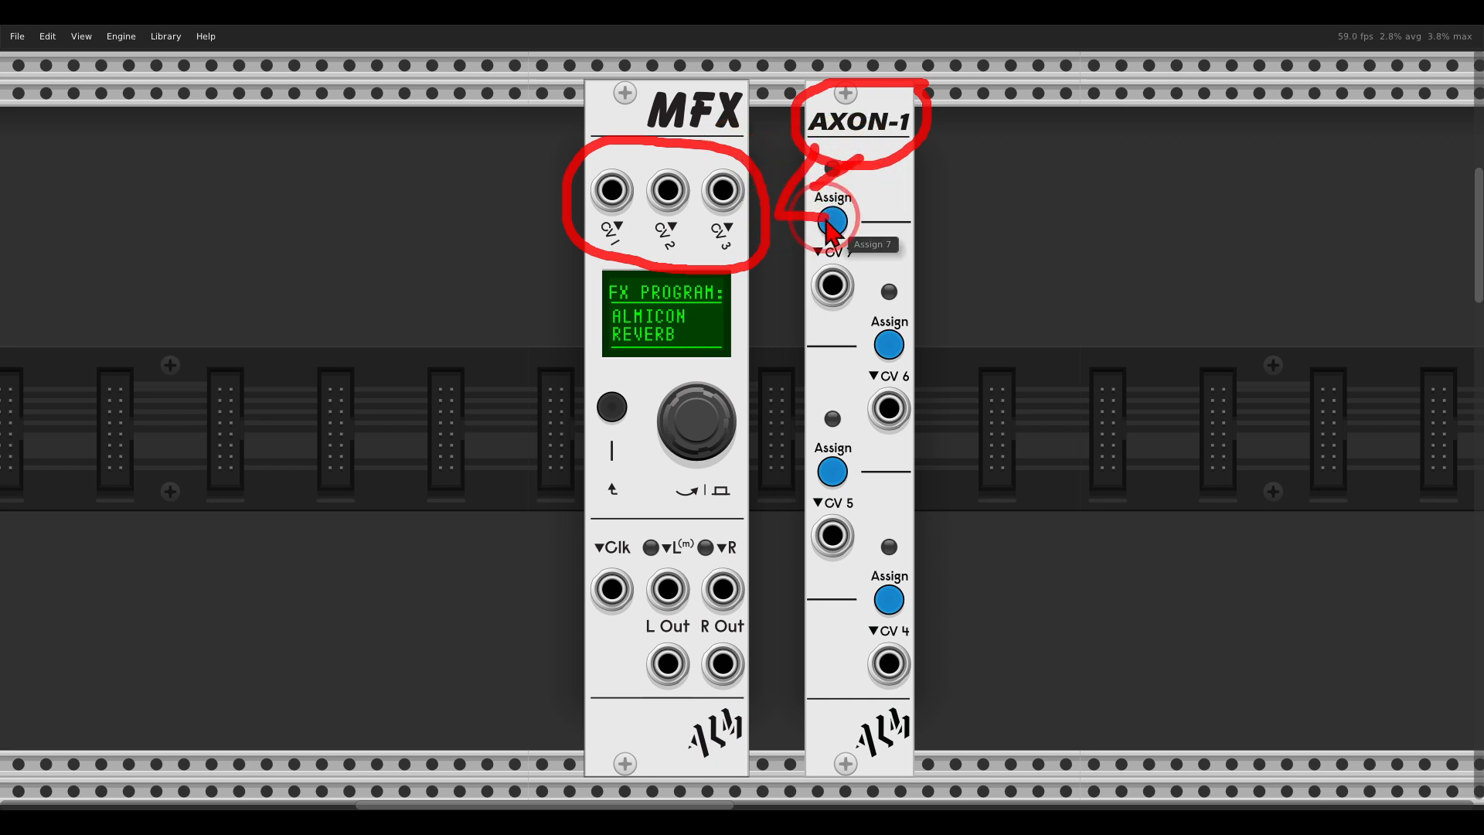
key("Escape")
mouse_move(753, 532)
left_mouse_down()
mouse_move(722, 523)
mouse_move(708, 707)
mouse_move(775, 566)
left_mouse_up()
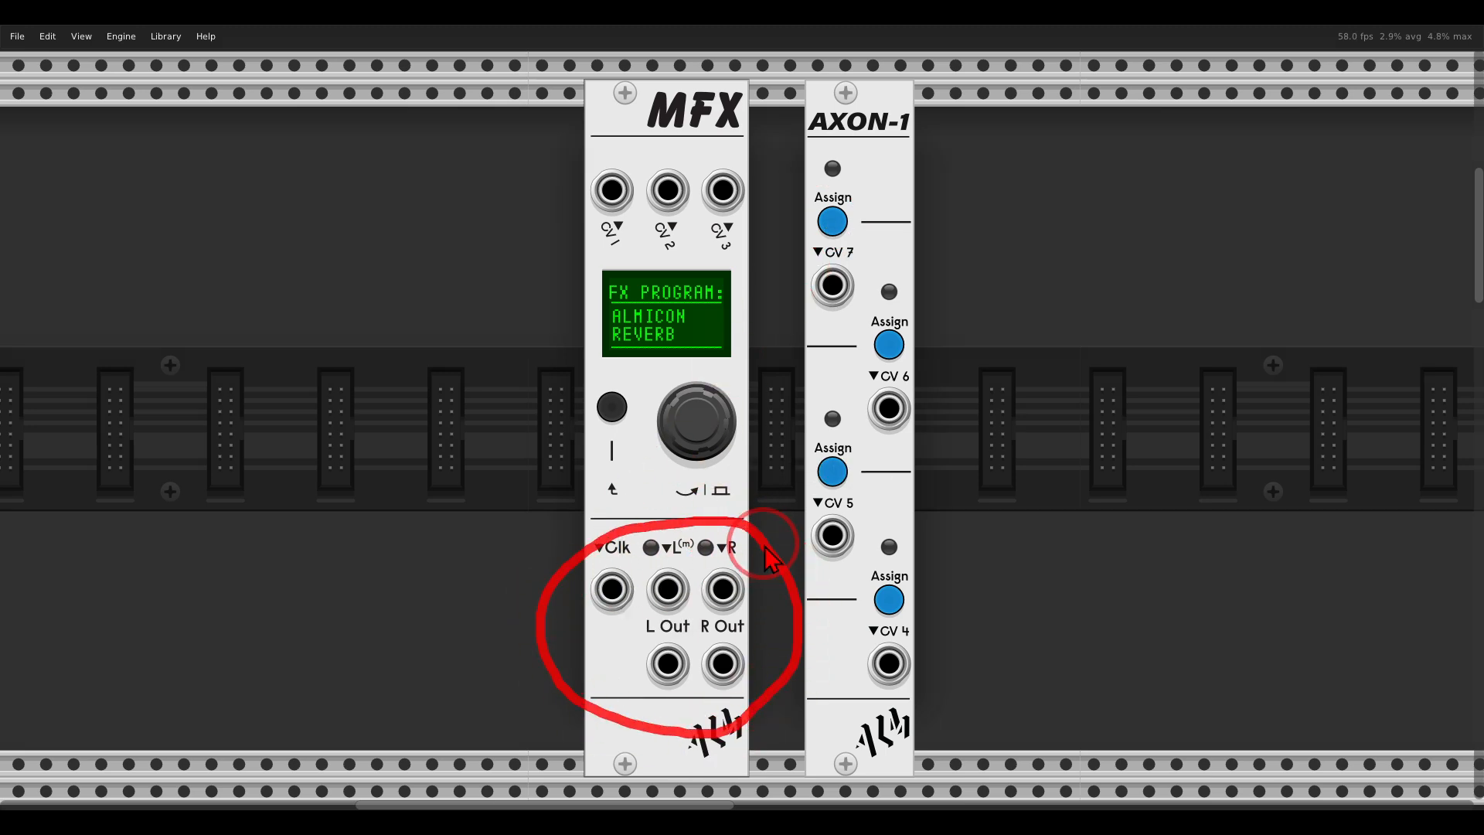
key("Escape")
Start the SEQ 3 sequencer in the patch that contains the VCO, VCA and ADSR.
scroll(764, 546, "down", 5)
scroll(764, 546, "down", 2)
scroll(765, 546, "down", 20)
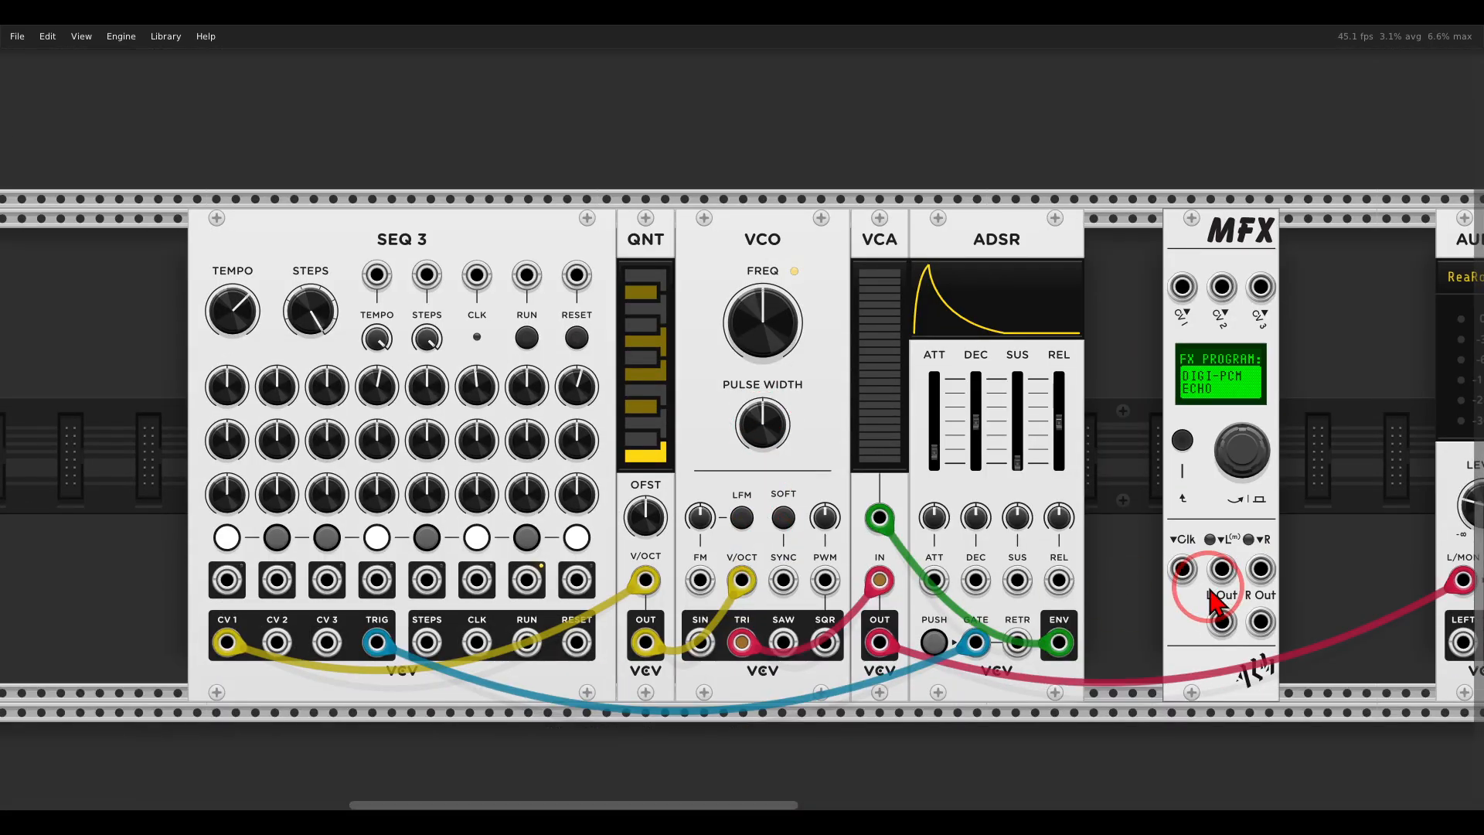
left_click_drag(1210, 589, 886, 583)
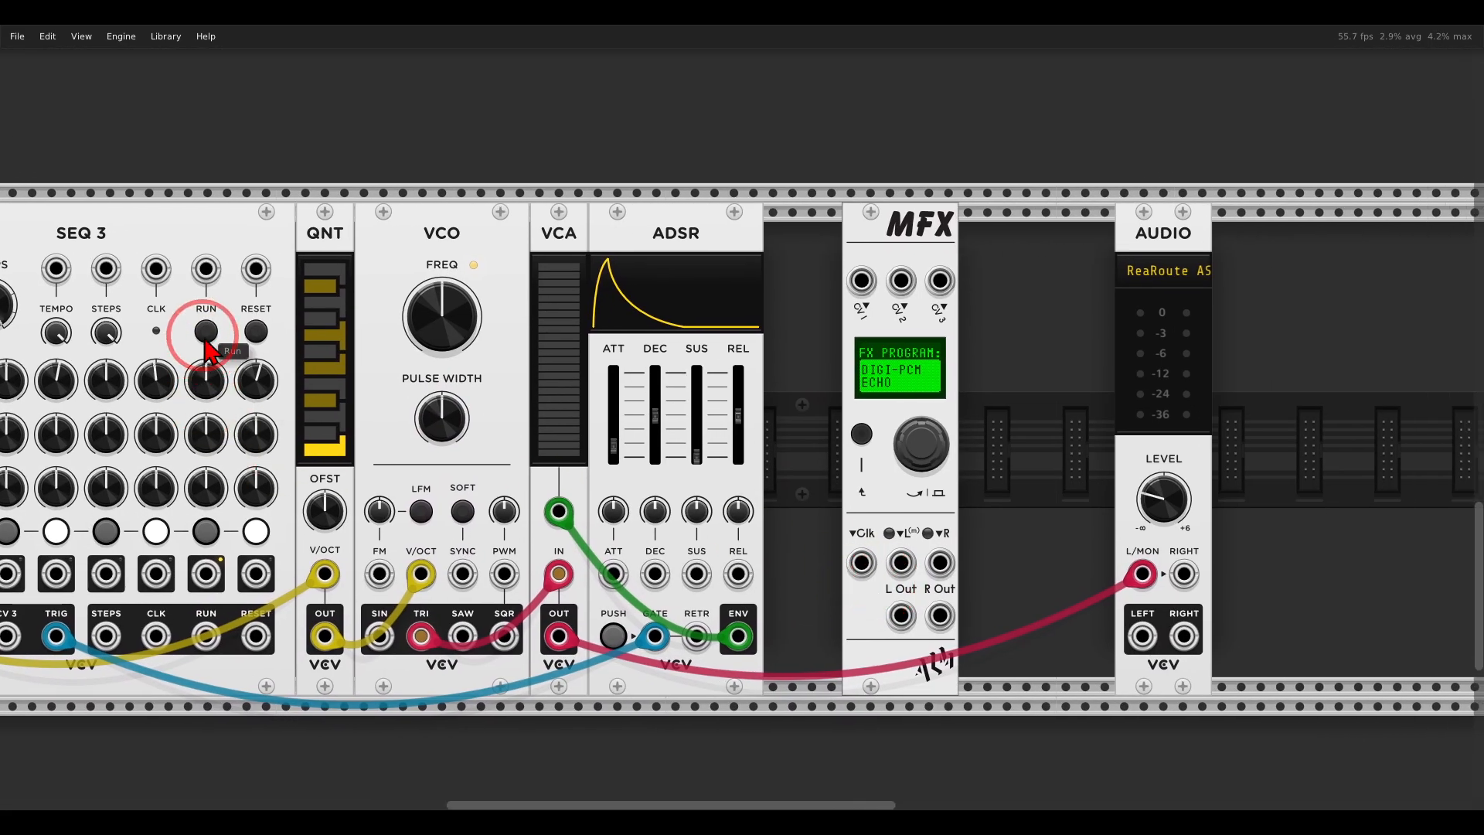
left_click_drag(205, 339, 355, 318)
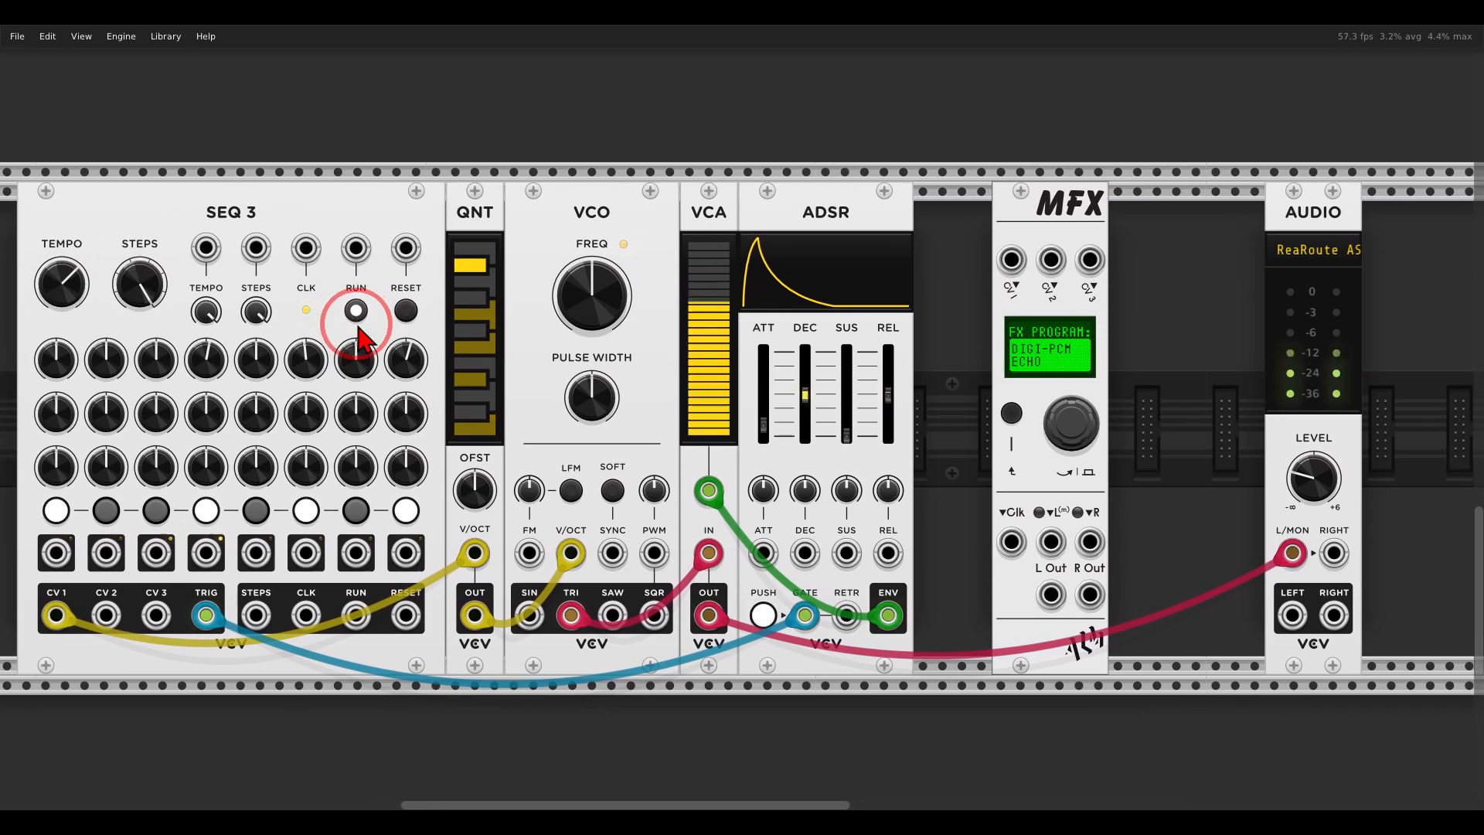
Patch the VCA output into the MFX left input and the MFX L Out into the Audio module's L/MON input.
scroll(911, 423, "up", 4)
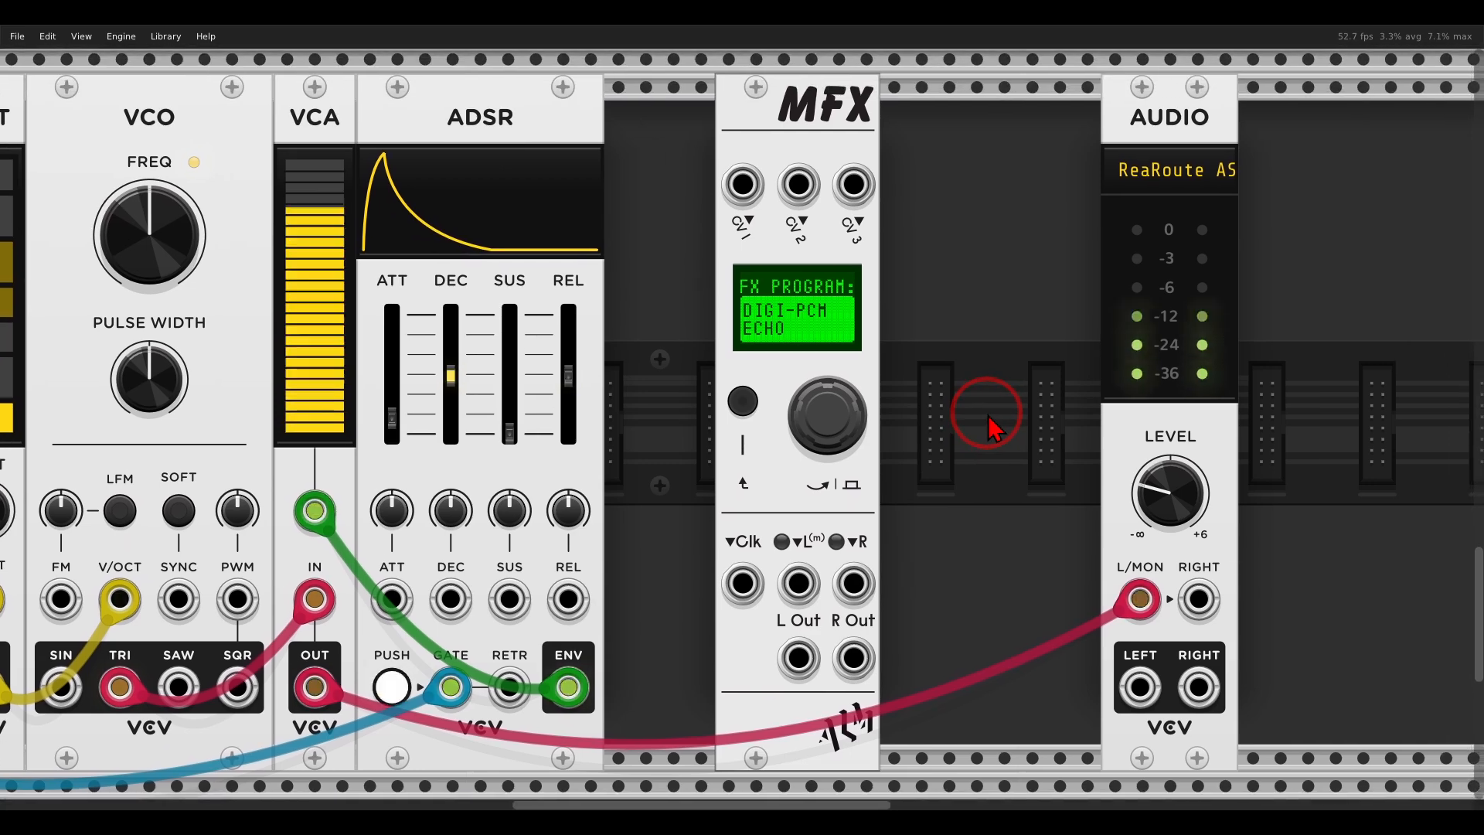
left_click_drag(1140, 599, 799, 585)
left_click_drag(798, 658, 1140, 599)
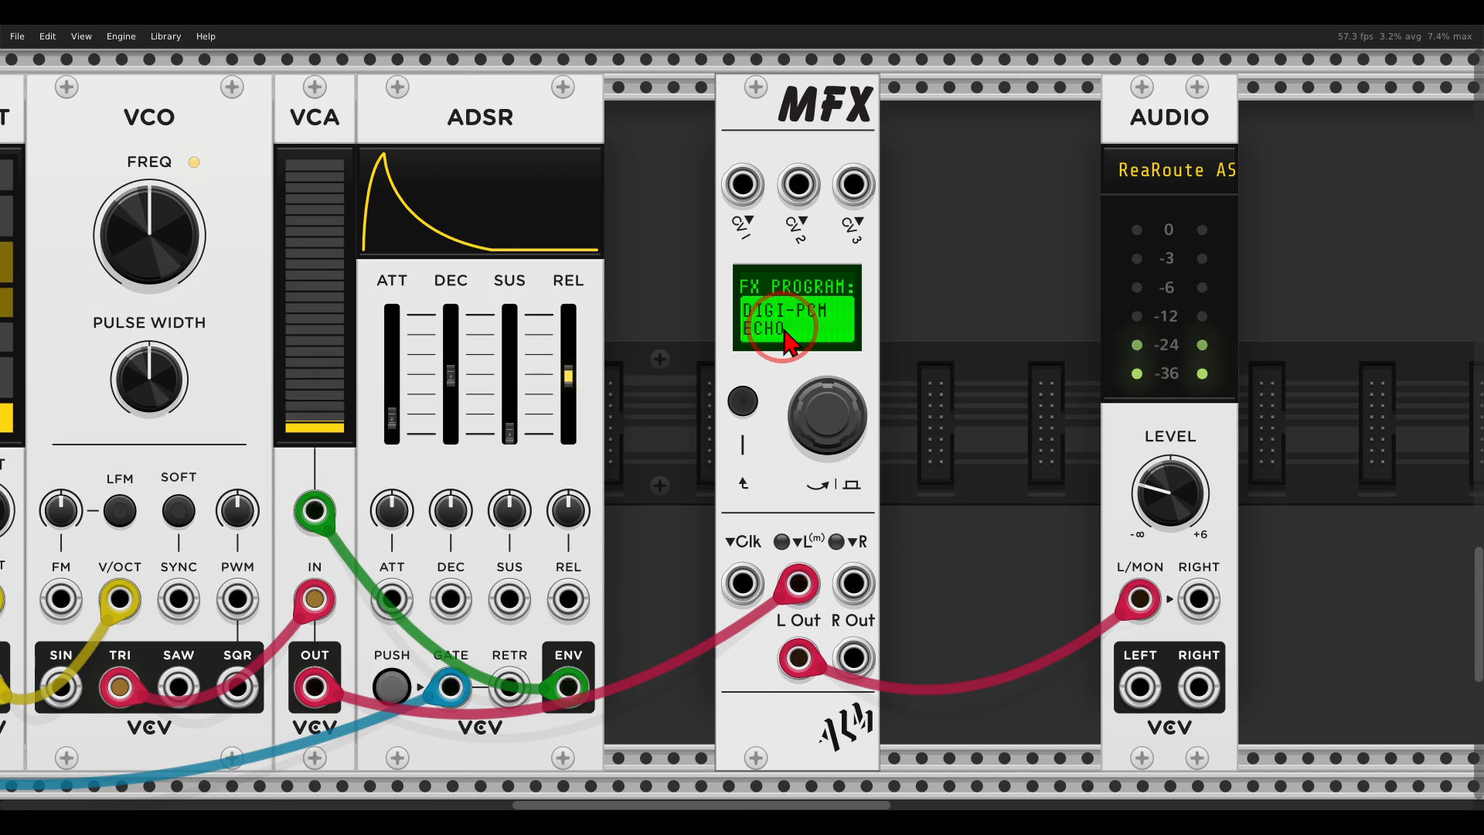
Open the DIGI-PCM ECHO program, set its mode to PING PONG, and patch MFX R Out to the Audio module's RIGHT input.
left_click(834, 398)
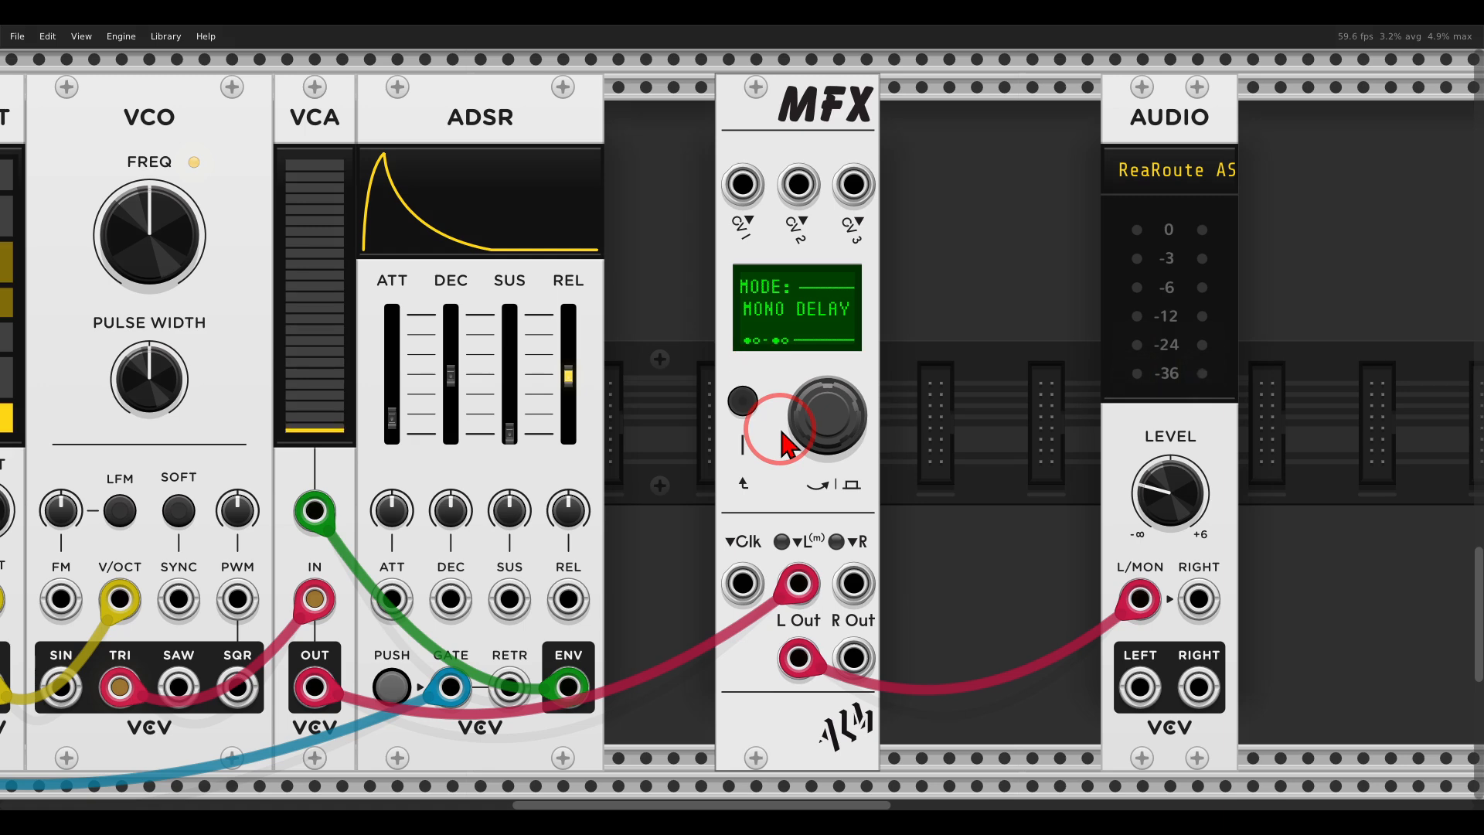
left_click(839, 425)
left_click_drag(835, 429, 829, 408)
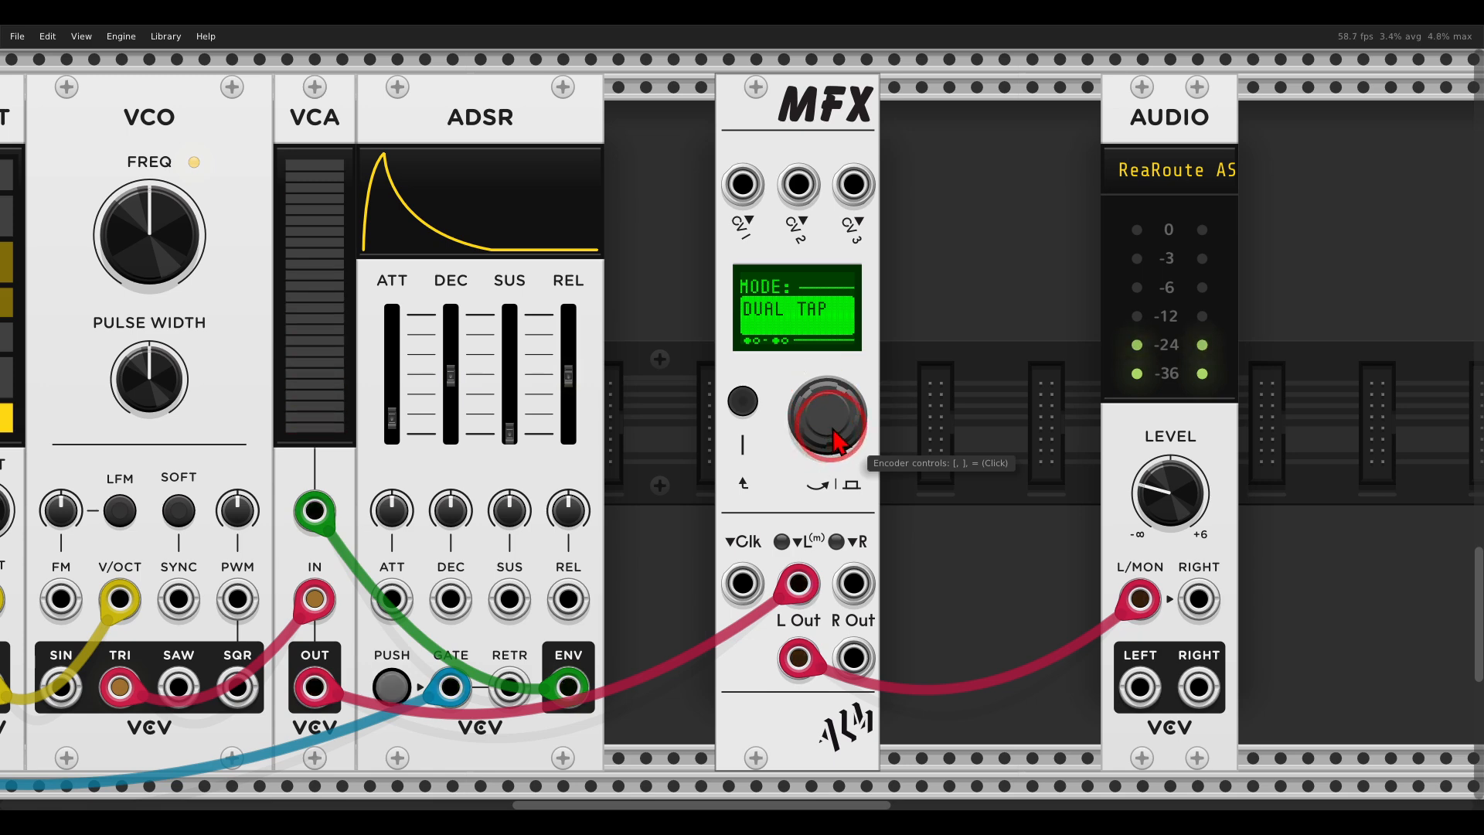
left_click_drag(839, 433, 812, 397)
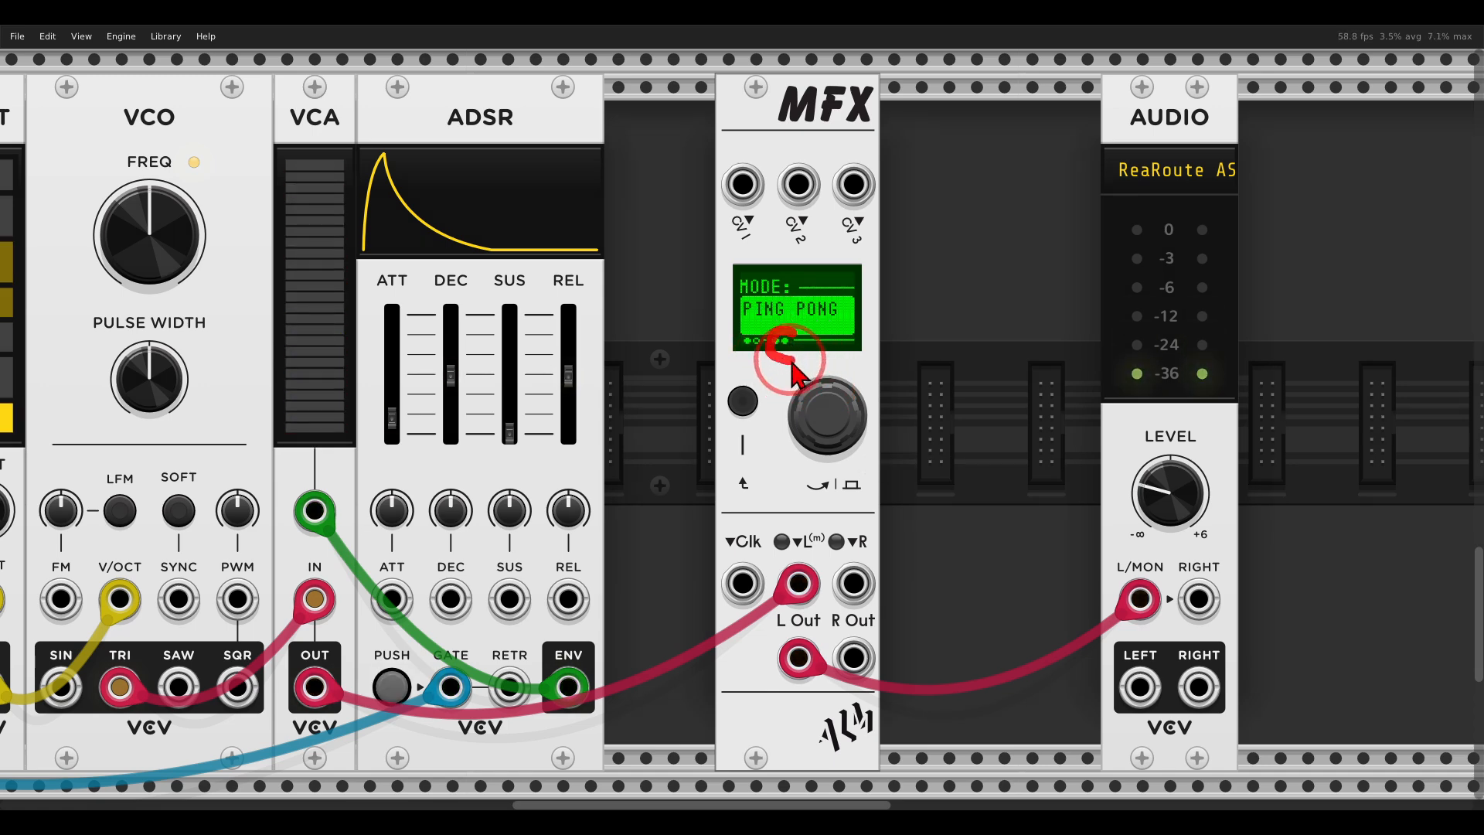
left_click_drag(854, 658, 1198, 600)
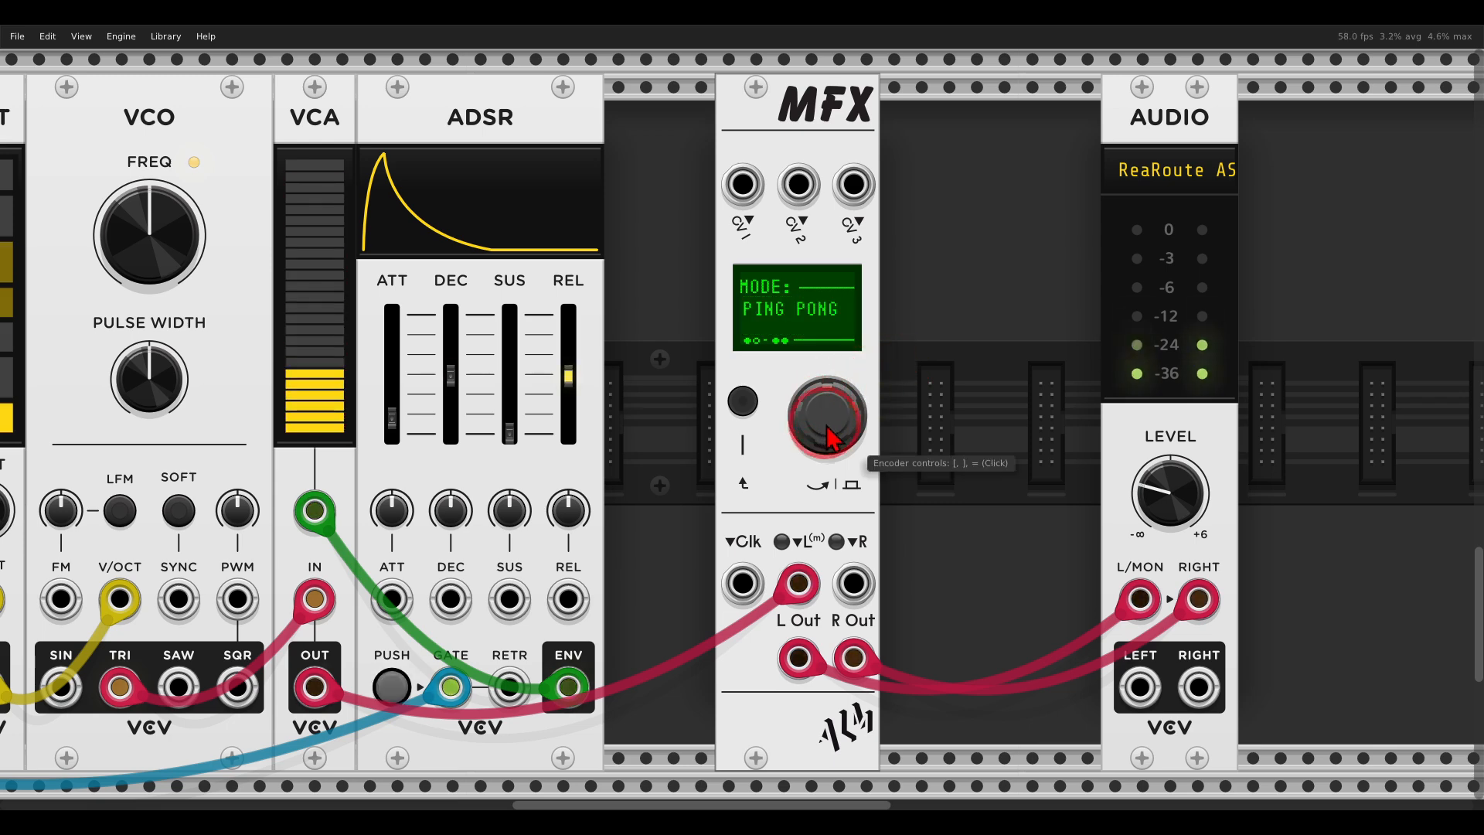
Switch the MFX engine to ALMICON REVERB.
right_click(773, 140)
mouse_move(800, 358)
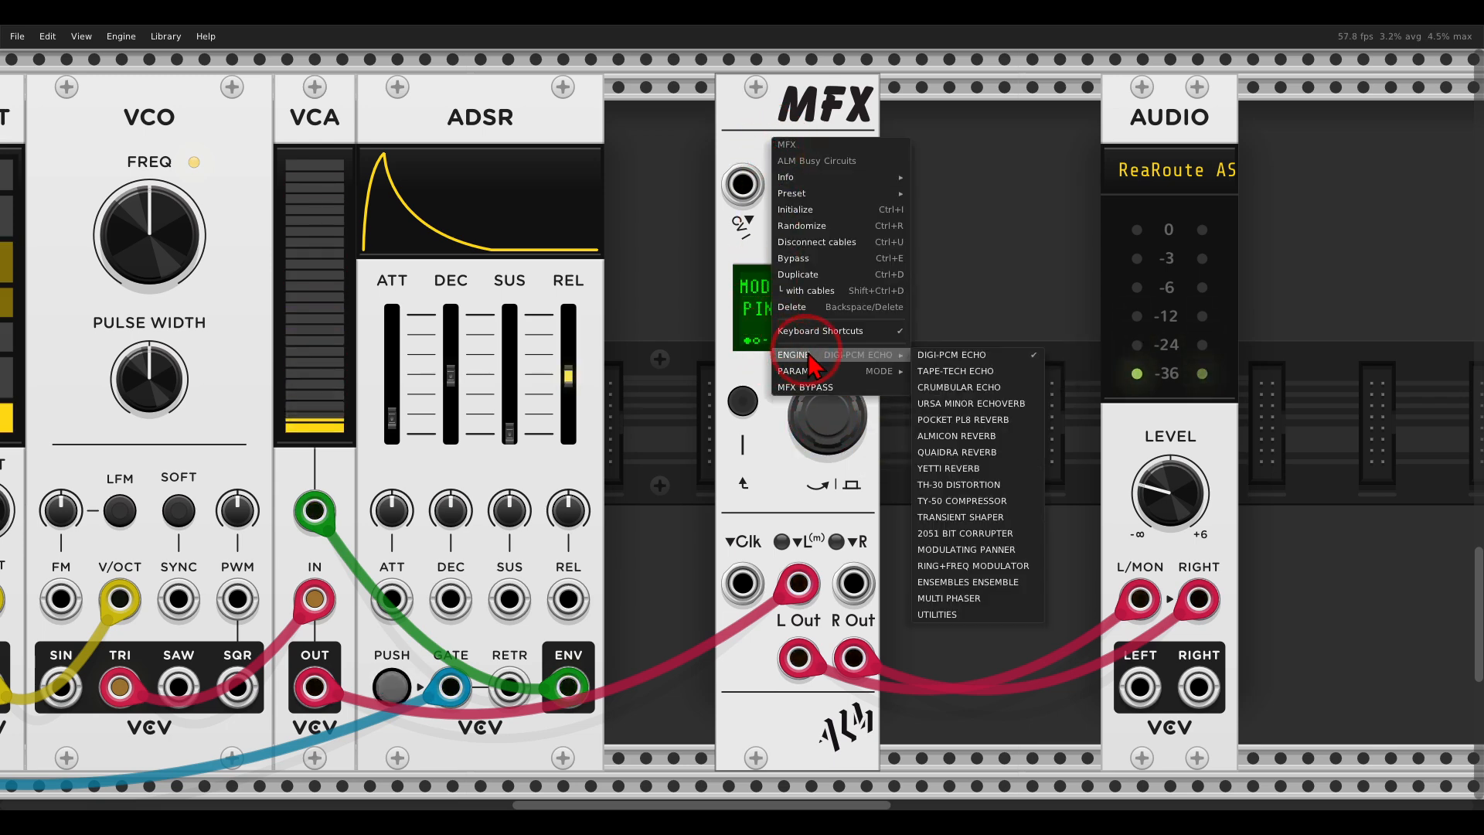
left_click(982, 438)
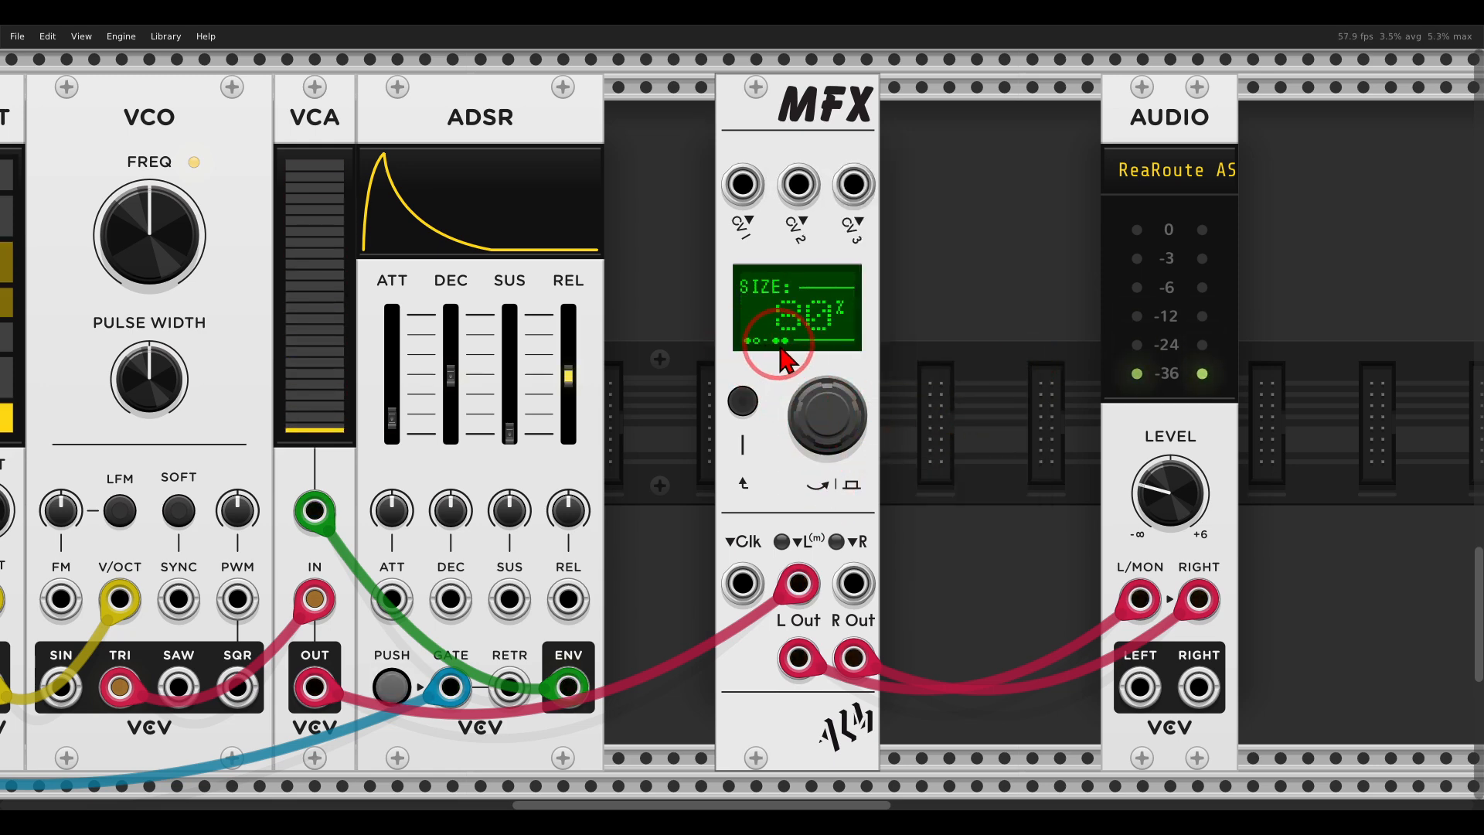
Review the reverb's parameter list and switch the MFX engine back to DIGI-PCM ECHO.
right_click(794, 140)
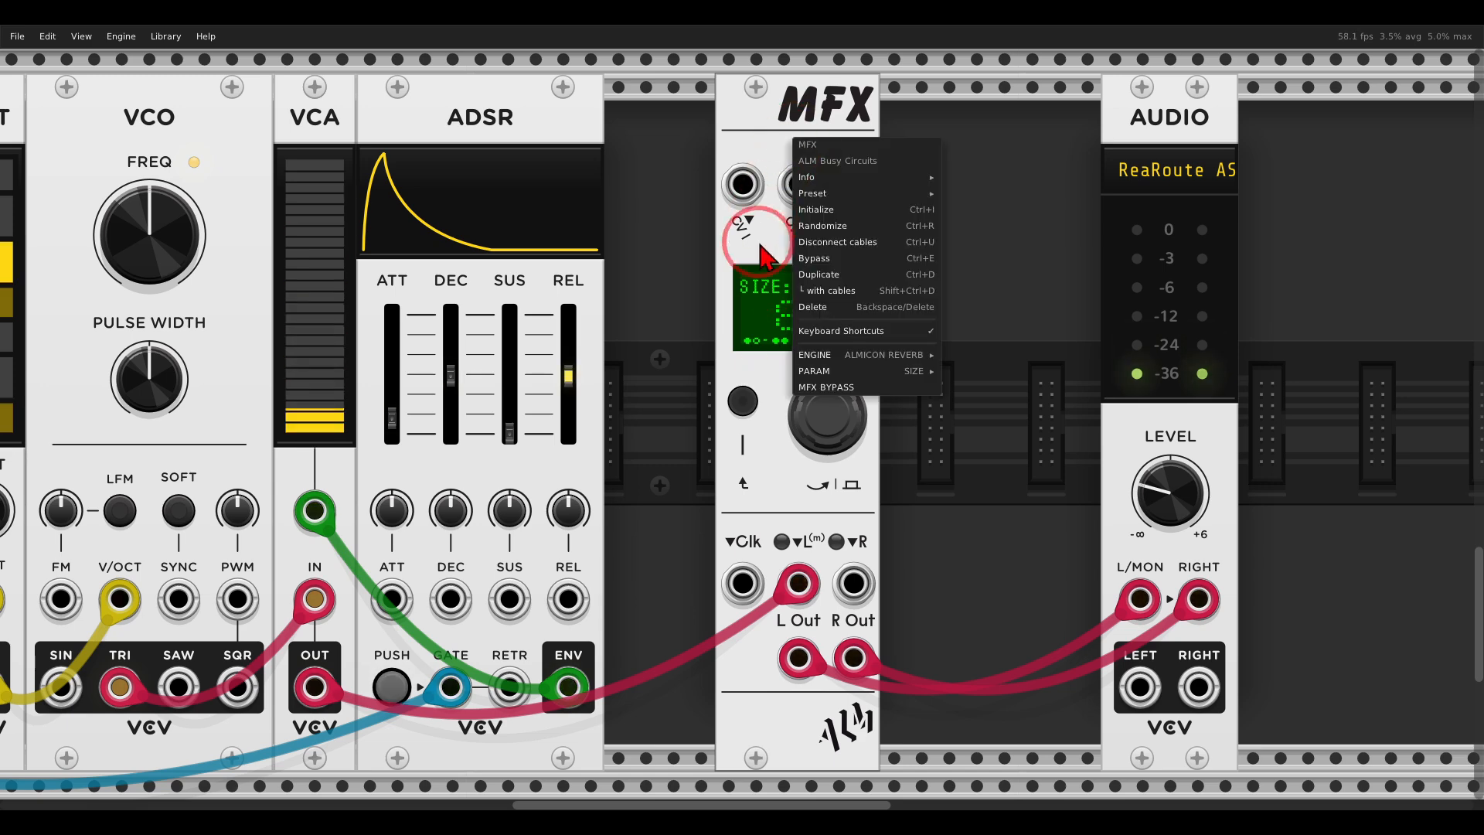
mouse_move(840, 374)
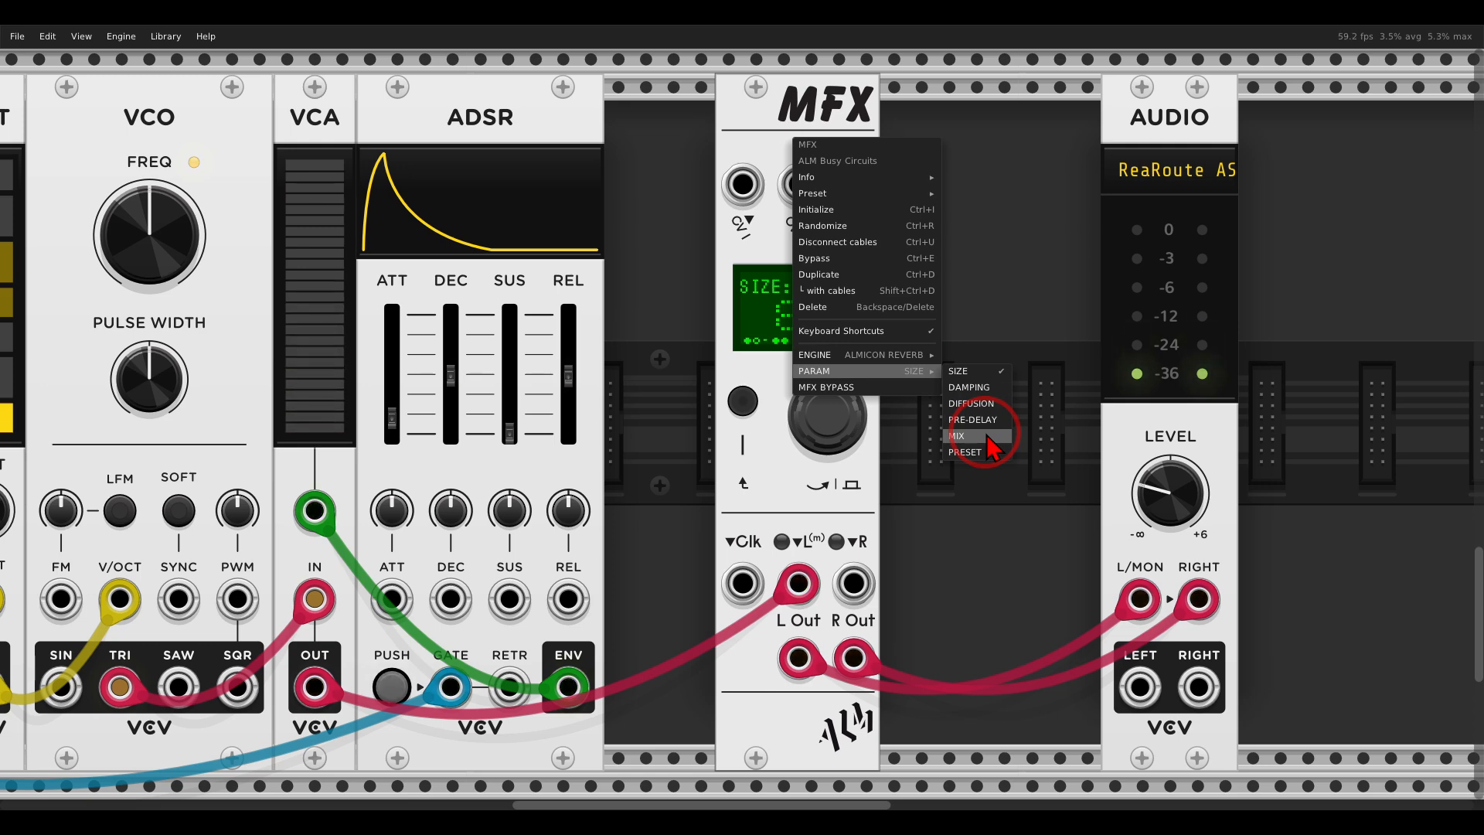
mouse_move(920, 354)
left_click(968, 372)
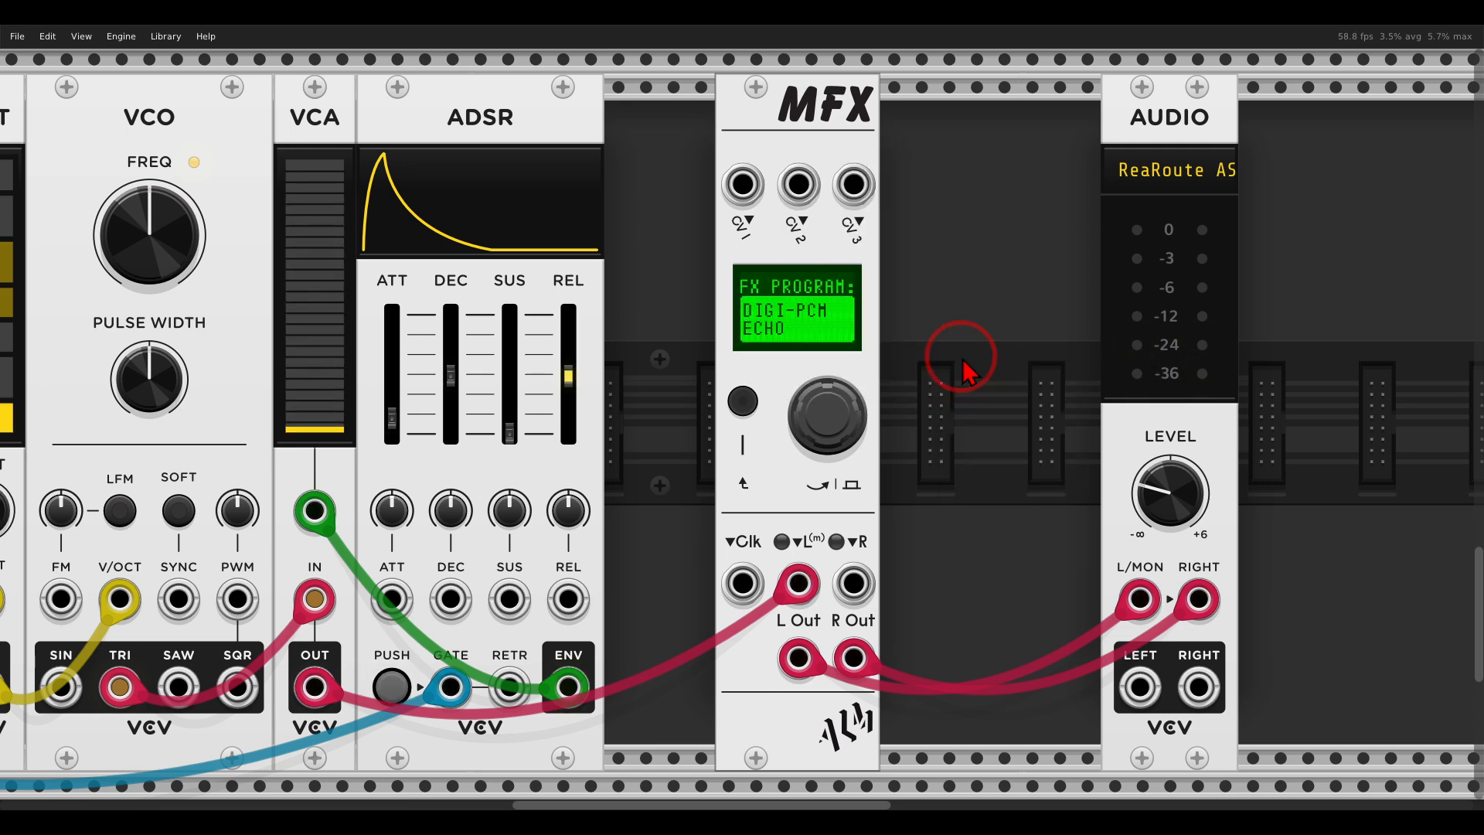
Examine the list of parameters available for the DIGI-PCM ECHO engine.
right_click(809, 145)
mouse_move(864, 381)
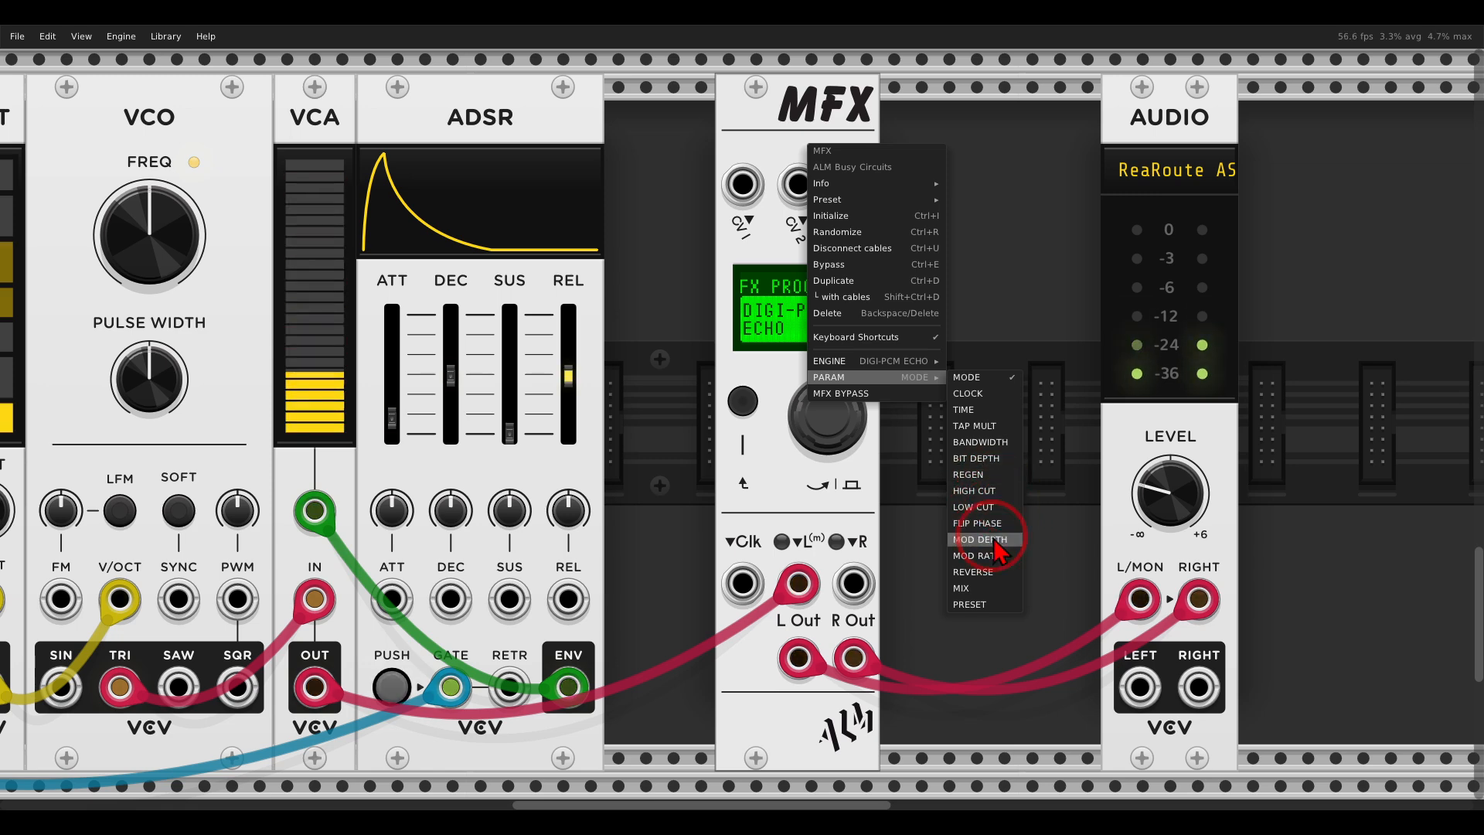
left_click(713, 461)
Patch the SEQ 3 CLK output into the MFX Clk input.
left_click_drag(650, 462, 1033, 393)
scroll(776, 438, "down", 1)
left_click_drag(282, 592, 1121, 504)
left_click_drag(1083, 456, 826, 487)
Set the echo's CLOCK parameter to EXT and return the MFX display to the FX program selection.
right_click(896, 175)
mouse_move(961, 387)
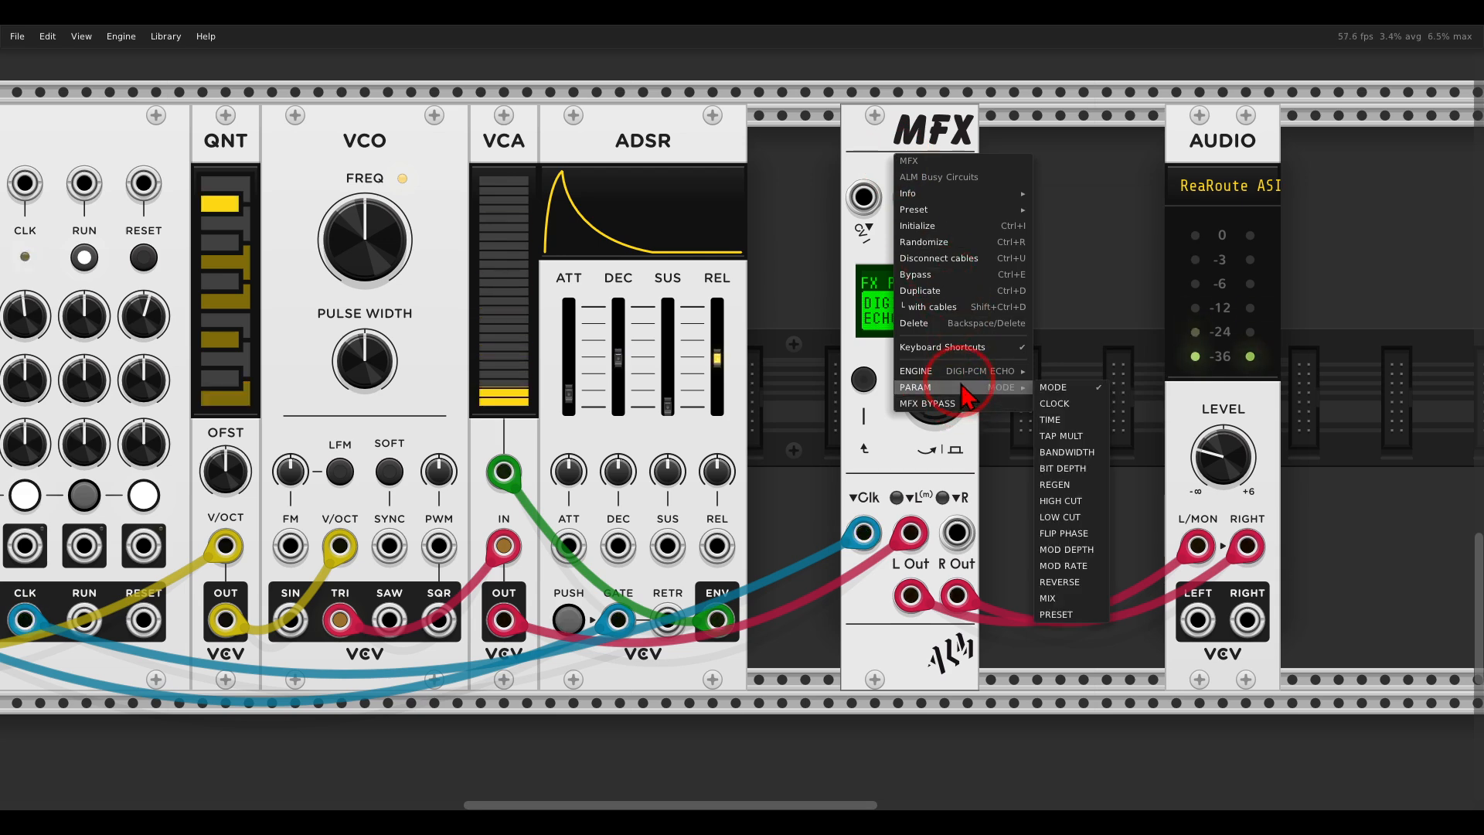
left_click(1081, 404)
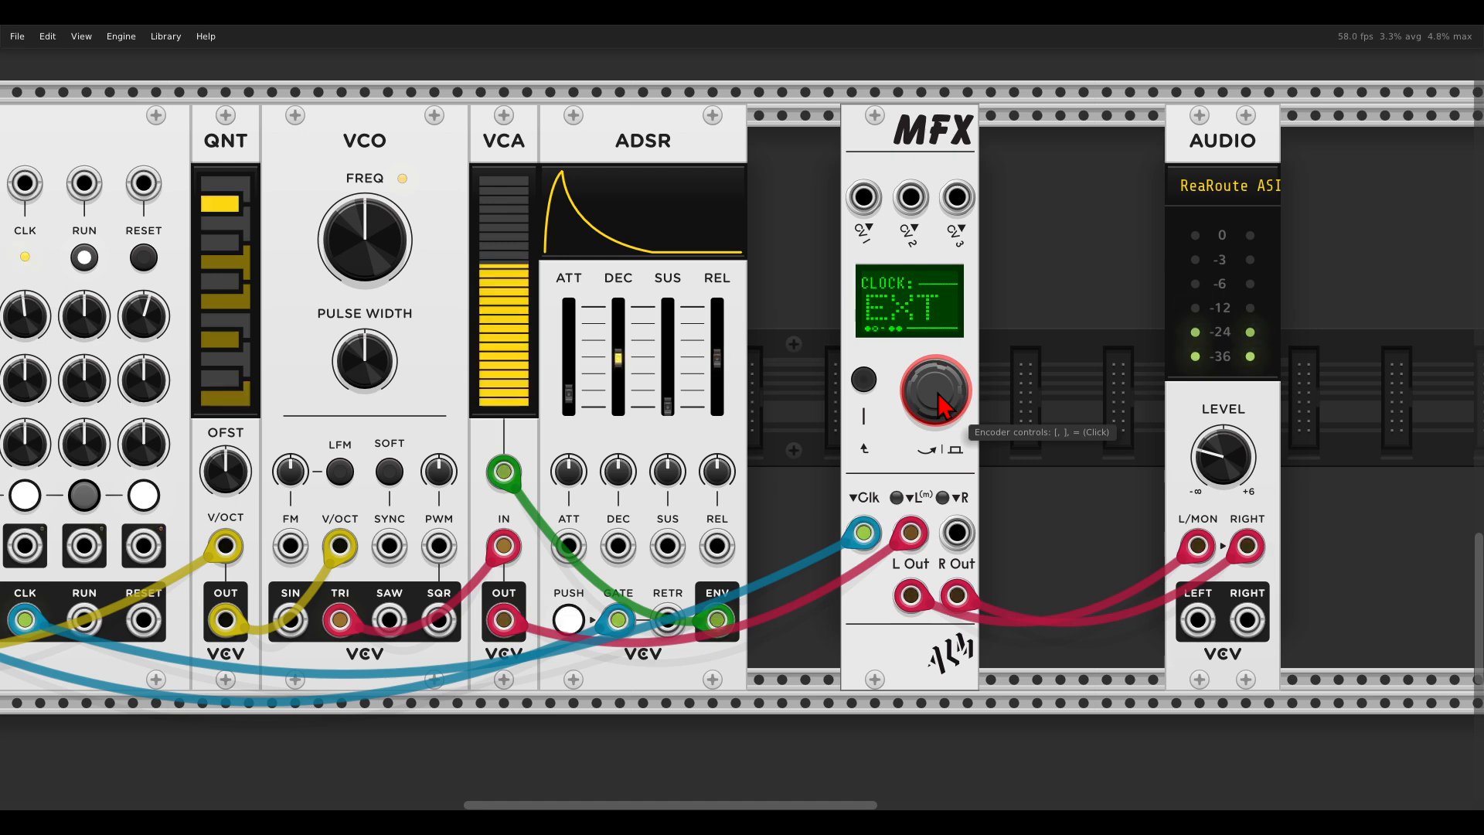
left_click(865, 379)
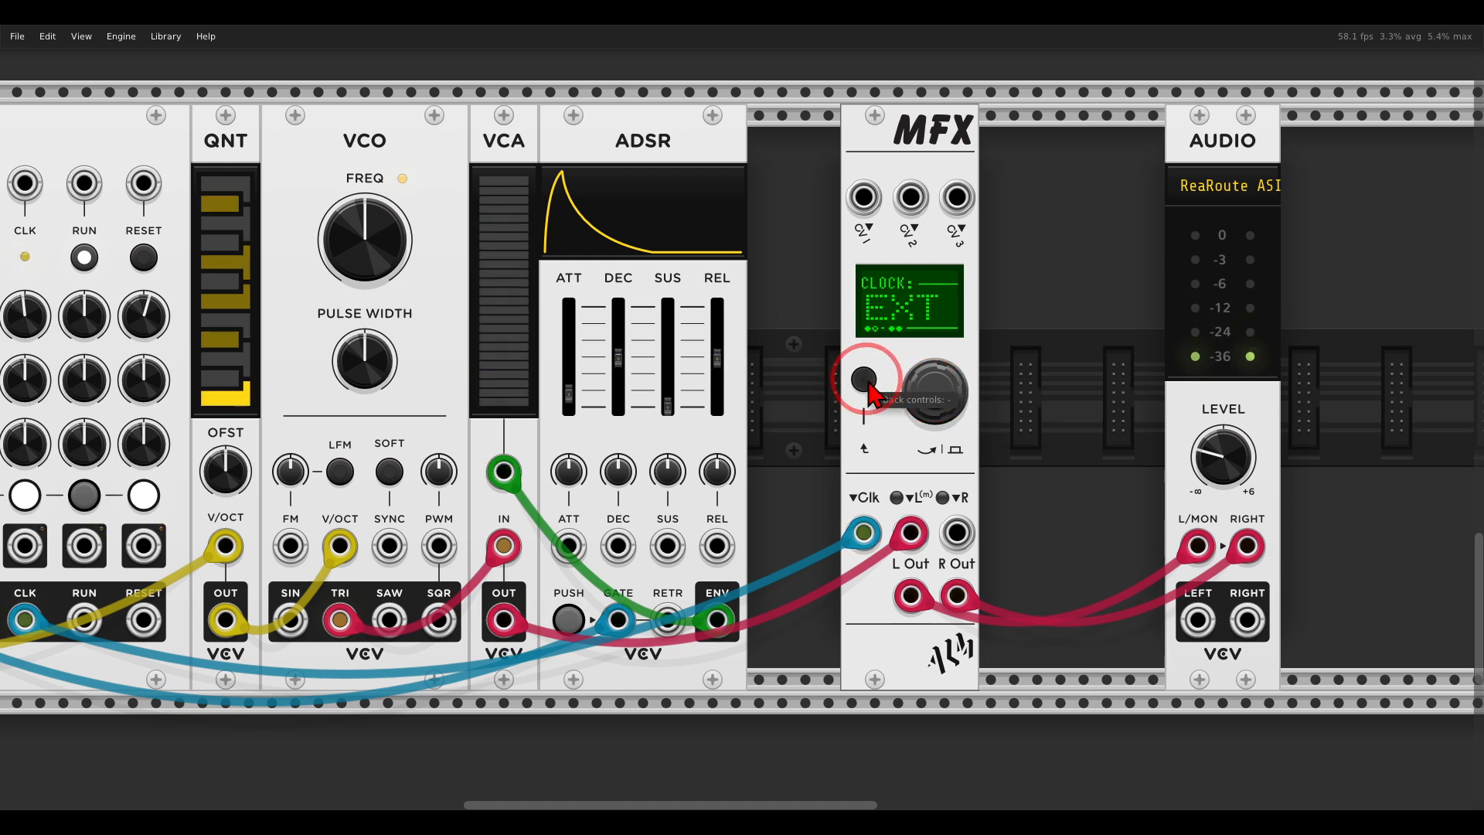
left_click(865, 380)
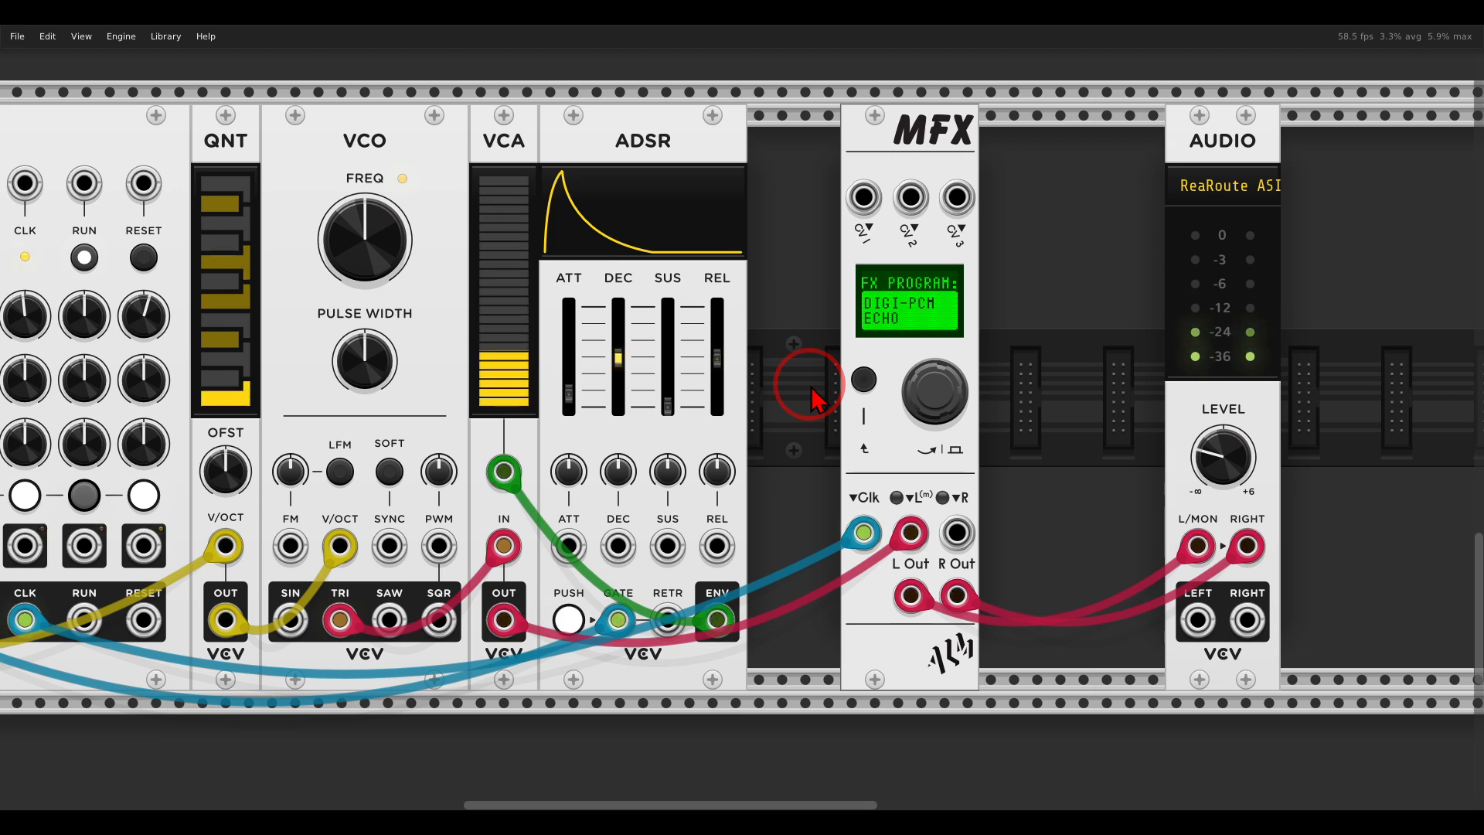
Select the echo's BANDWIDTH parameter and assign CV1 as its control source.
right_click(903, 171)
mouse_move(942, 402)
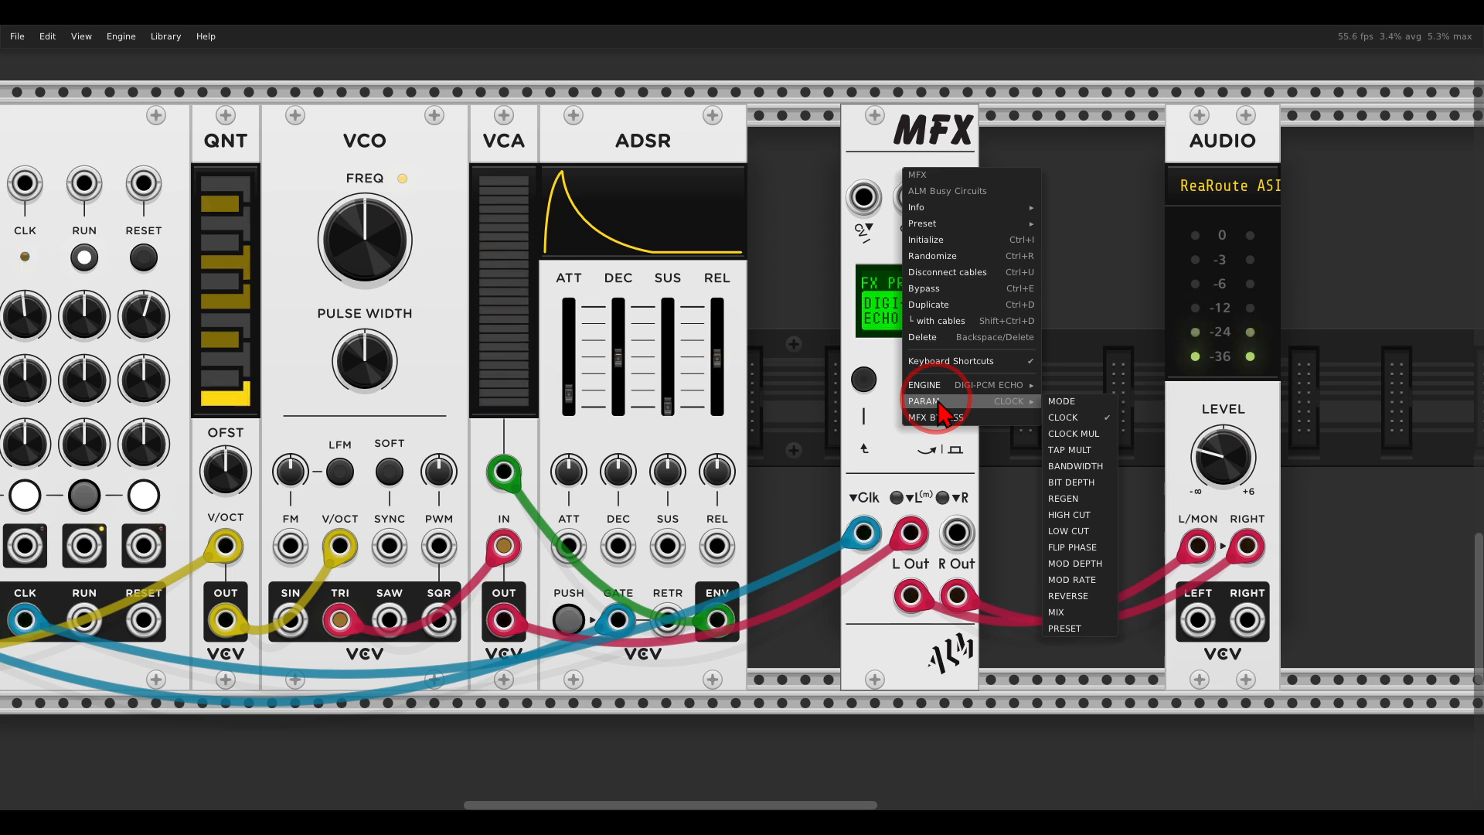
left_click(1082, 466)
left_click_drag(925, 377, 924, 412)
left_click_drag(923, 369, 939, 396)
Switch the BANDWIDTH parameter's control source to Val.
right_click(935, 384)
mouse_move(952, 450)
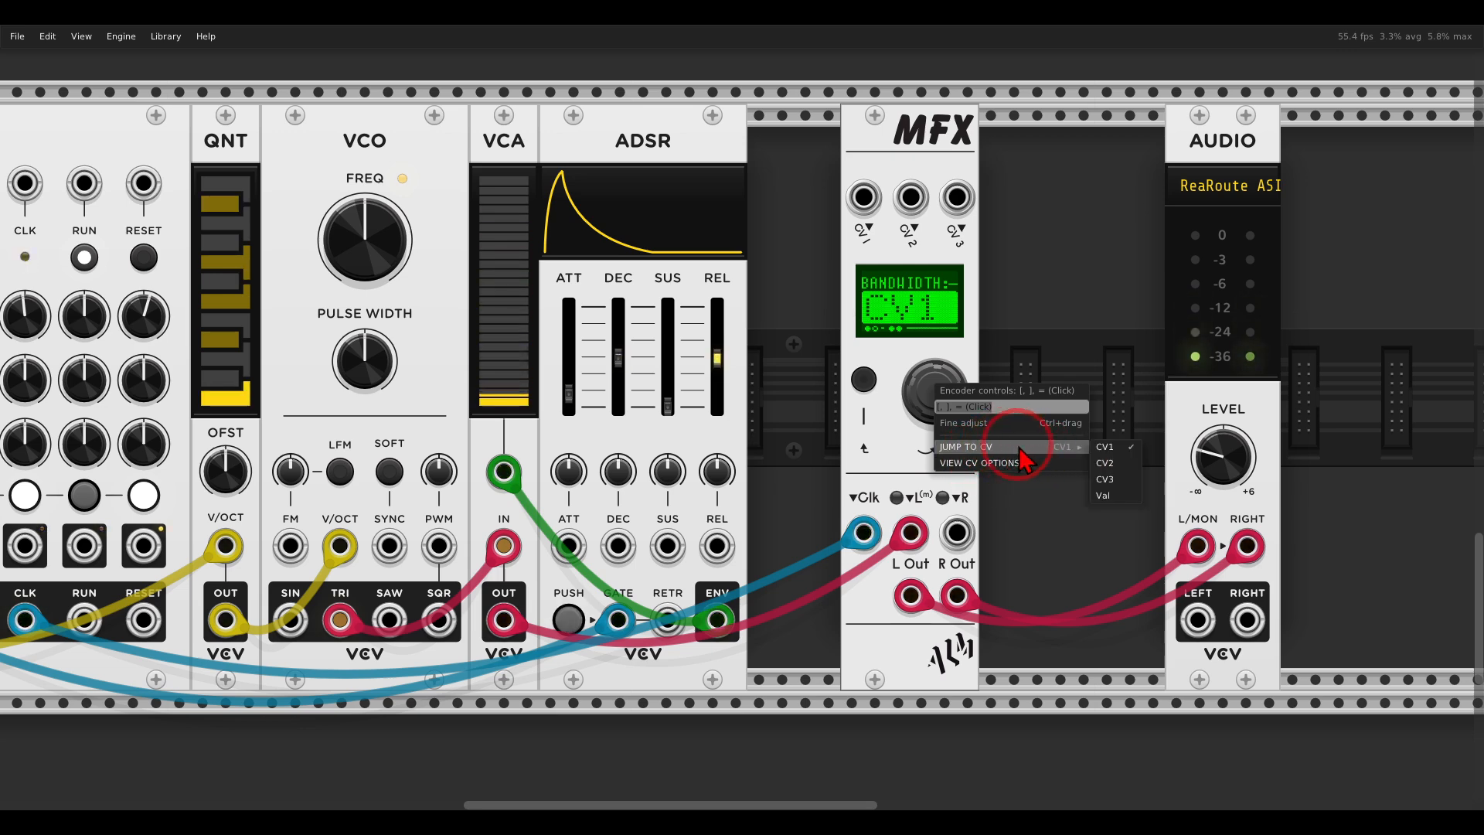
left_click(1105, 493)
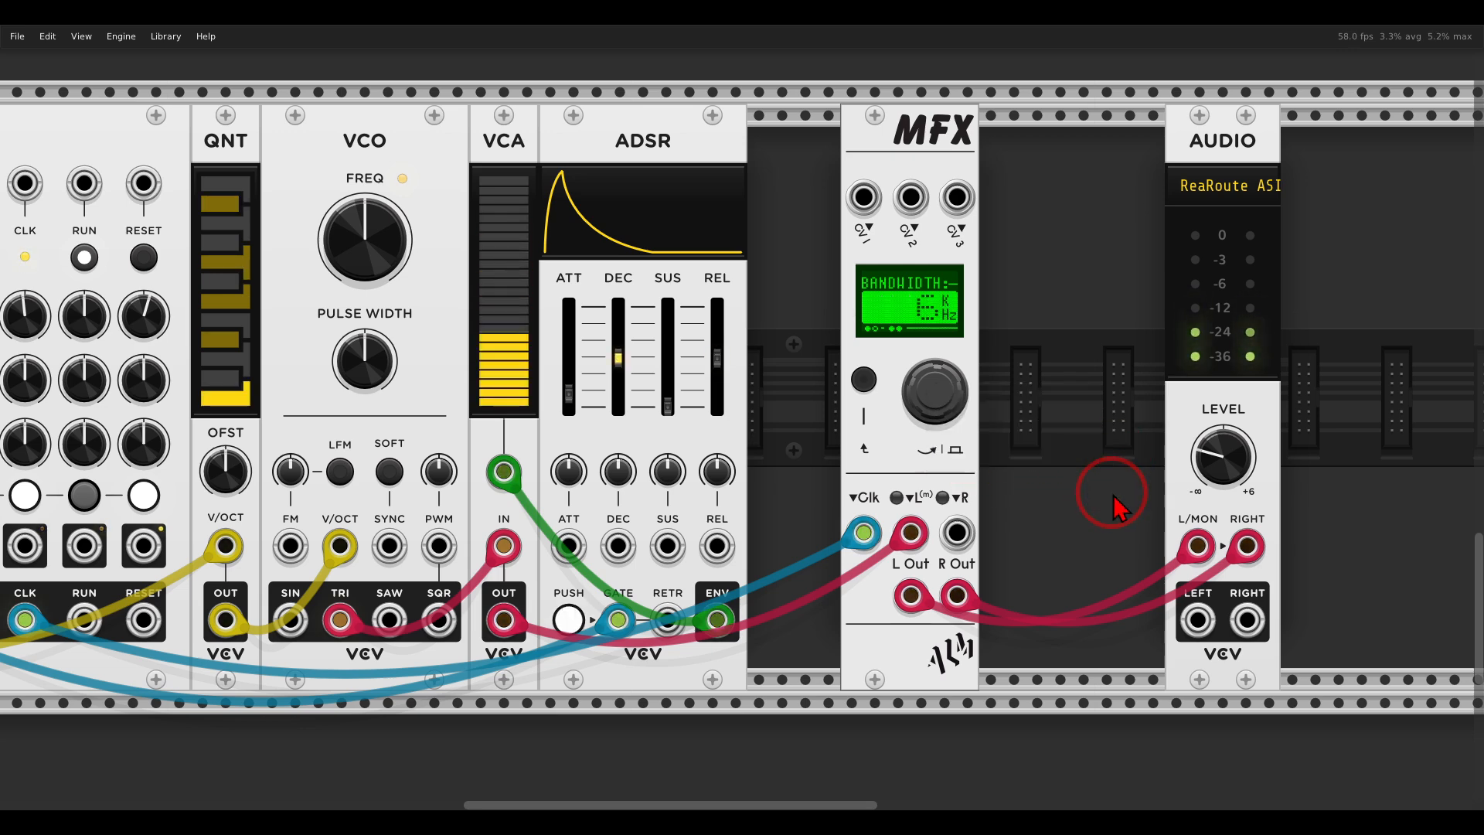
Reassign the BANDWIDTH parameter to CV1.
right_click(944, 391)
mouse_move(1013, 453)
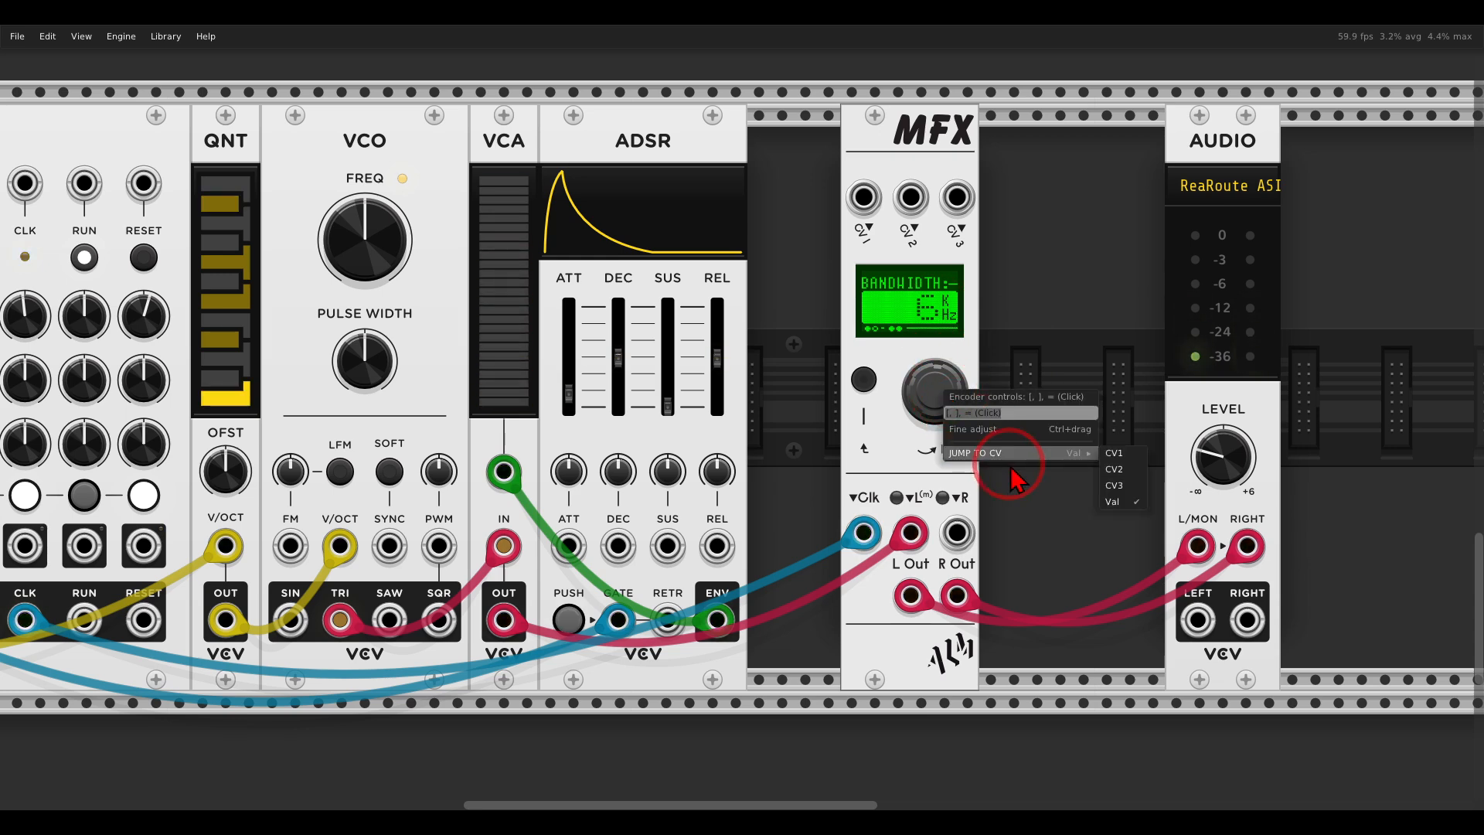
left_click(1121, 455)
Patch the SEQ 3 CV 2 output into the MFX CV 1 input and adjust the second-row knobs of steps 4 and 6.
left_click_drag(781, 420, 1114, 398)
left_click_drag(120, 595, 1196, 172)
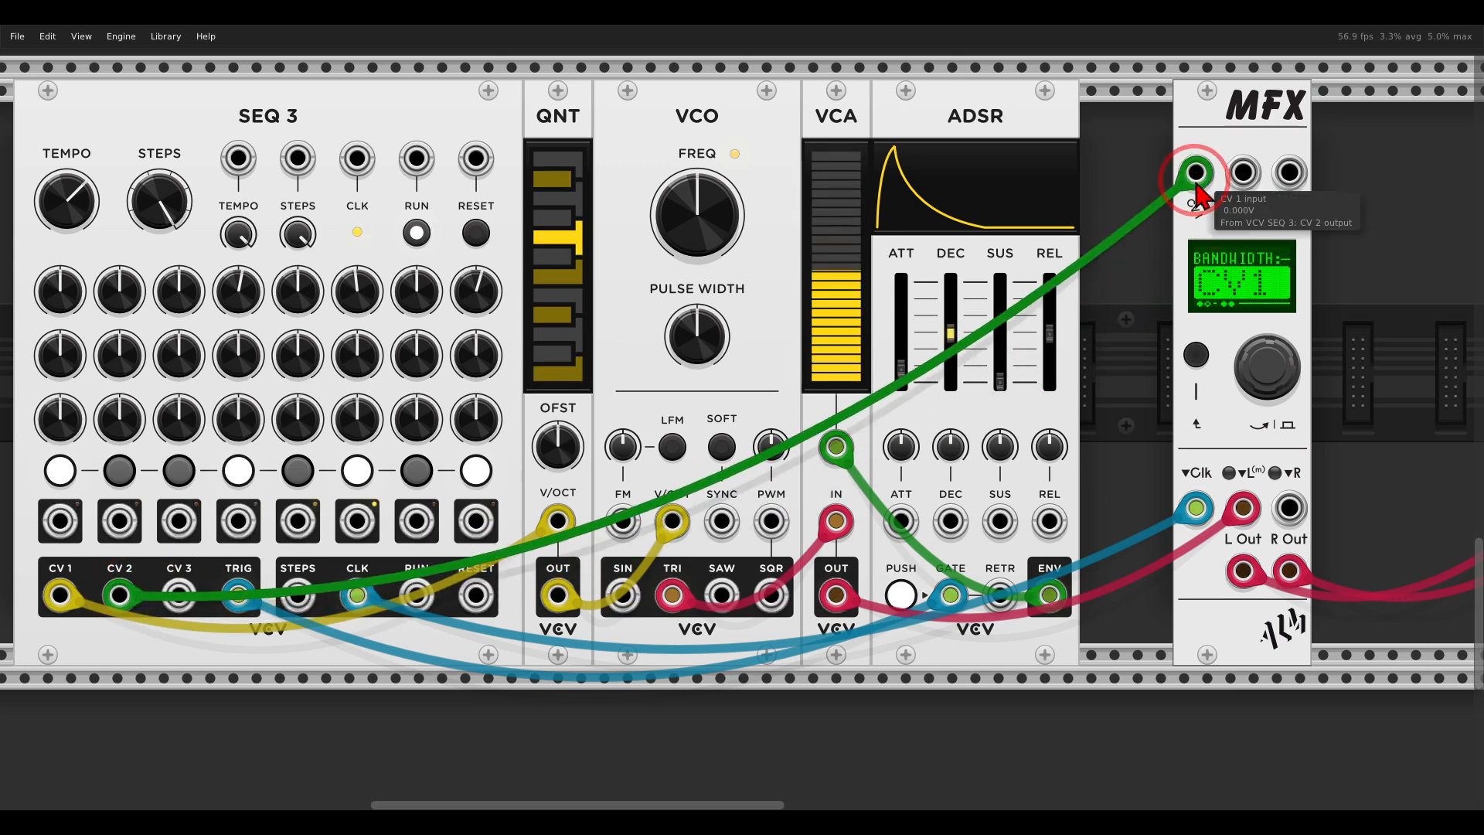
mouse_move(235, 361)
left_mouse_down()
mouse_move(213, 298)
mouse_move(259, 364)
left_mouse_up()
left_click_drag(361, 351, 314, 203)
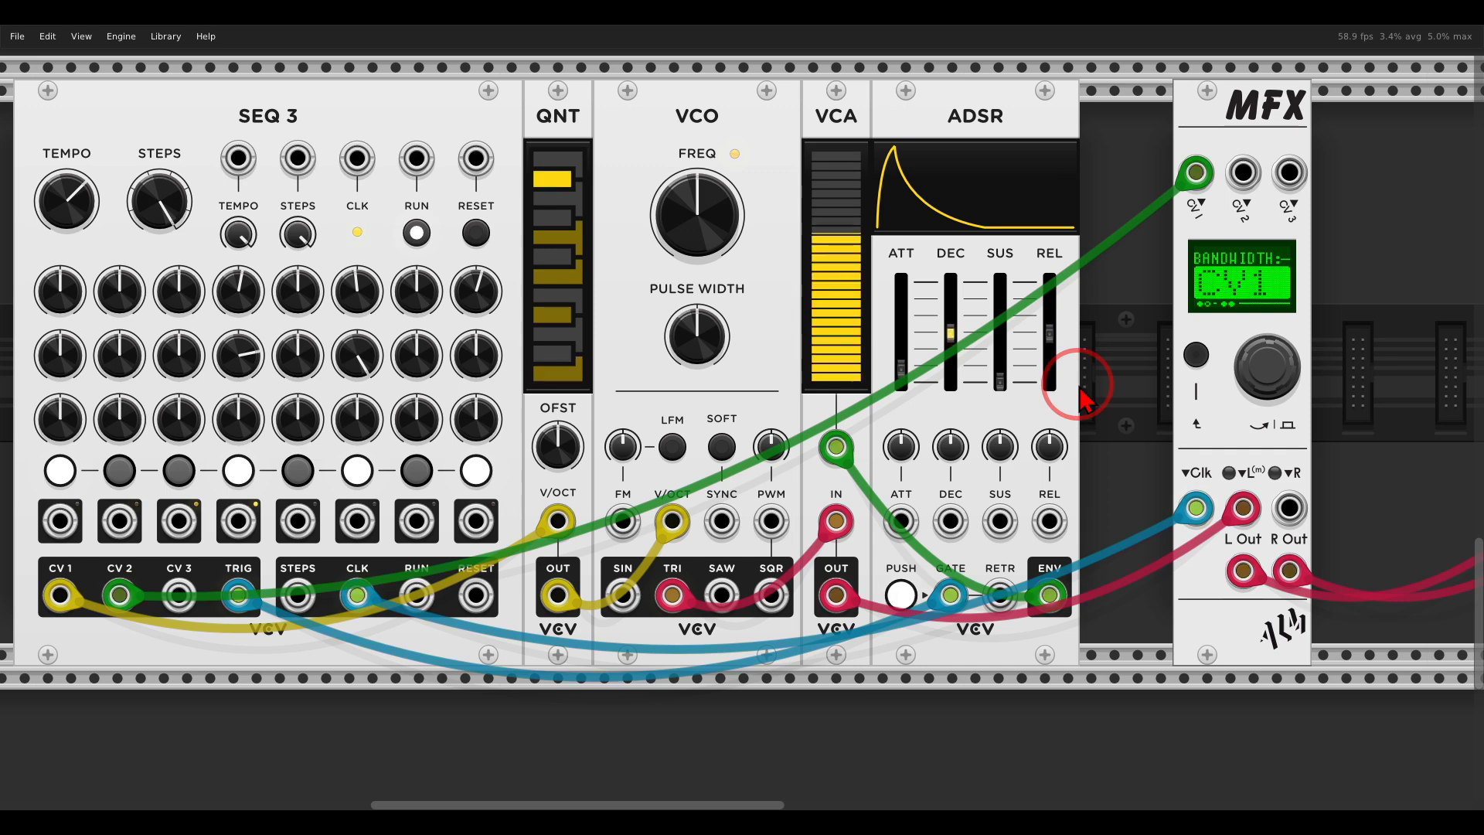
Switch the MFX module's own MFX BYPASS option on and back off.
scroll(1088, 387, "down", 2, "ctrl")
left_click_drag(1121, 391, 985, 392)
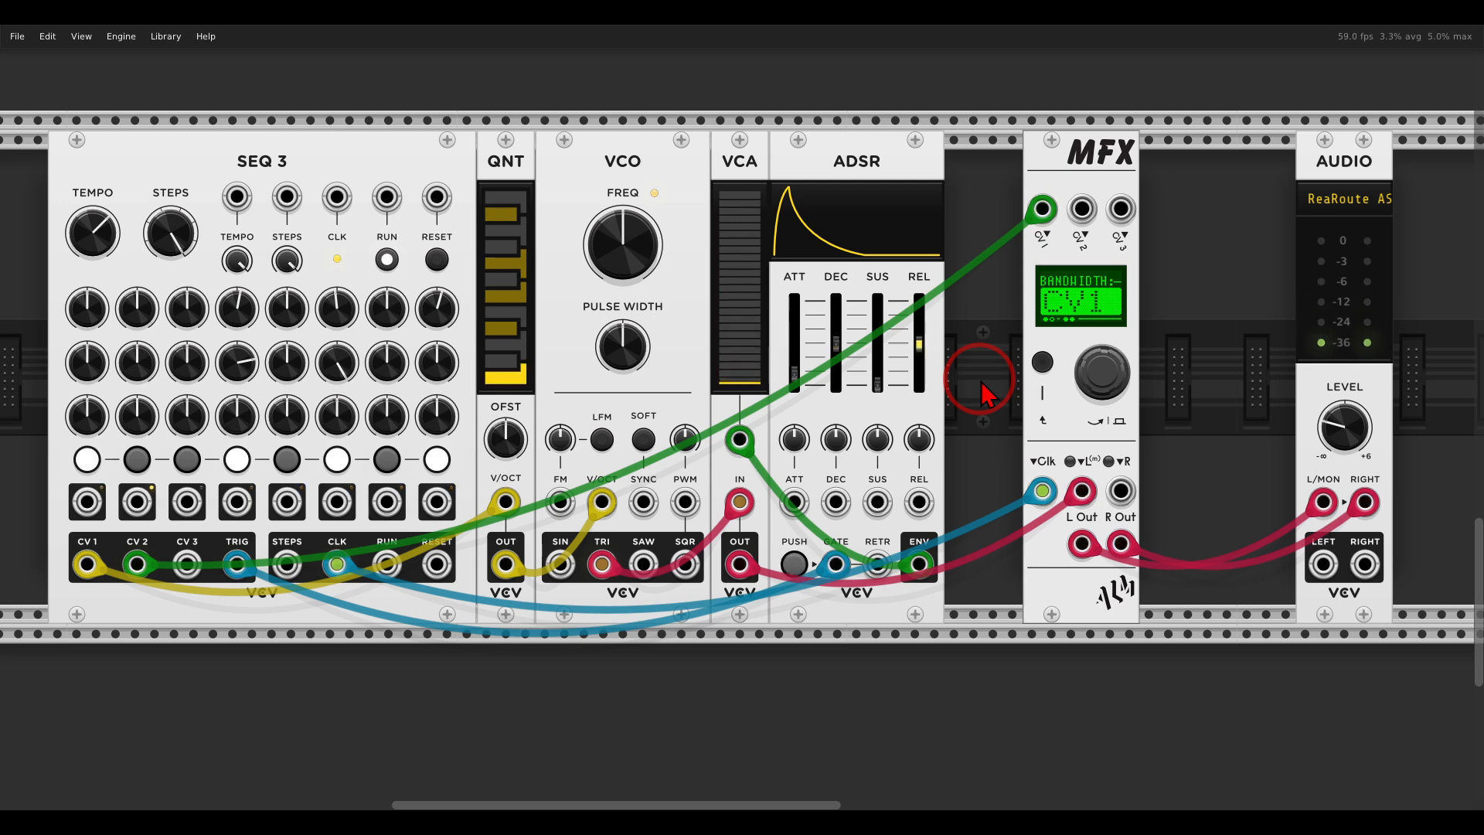
right_click(1076, 179)
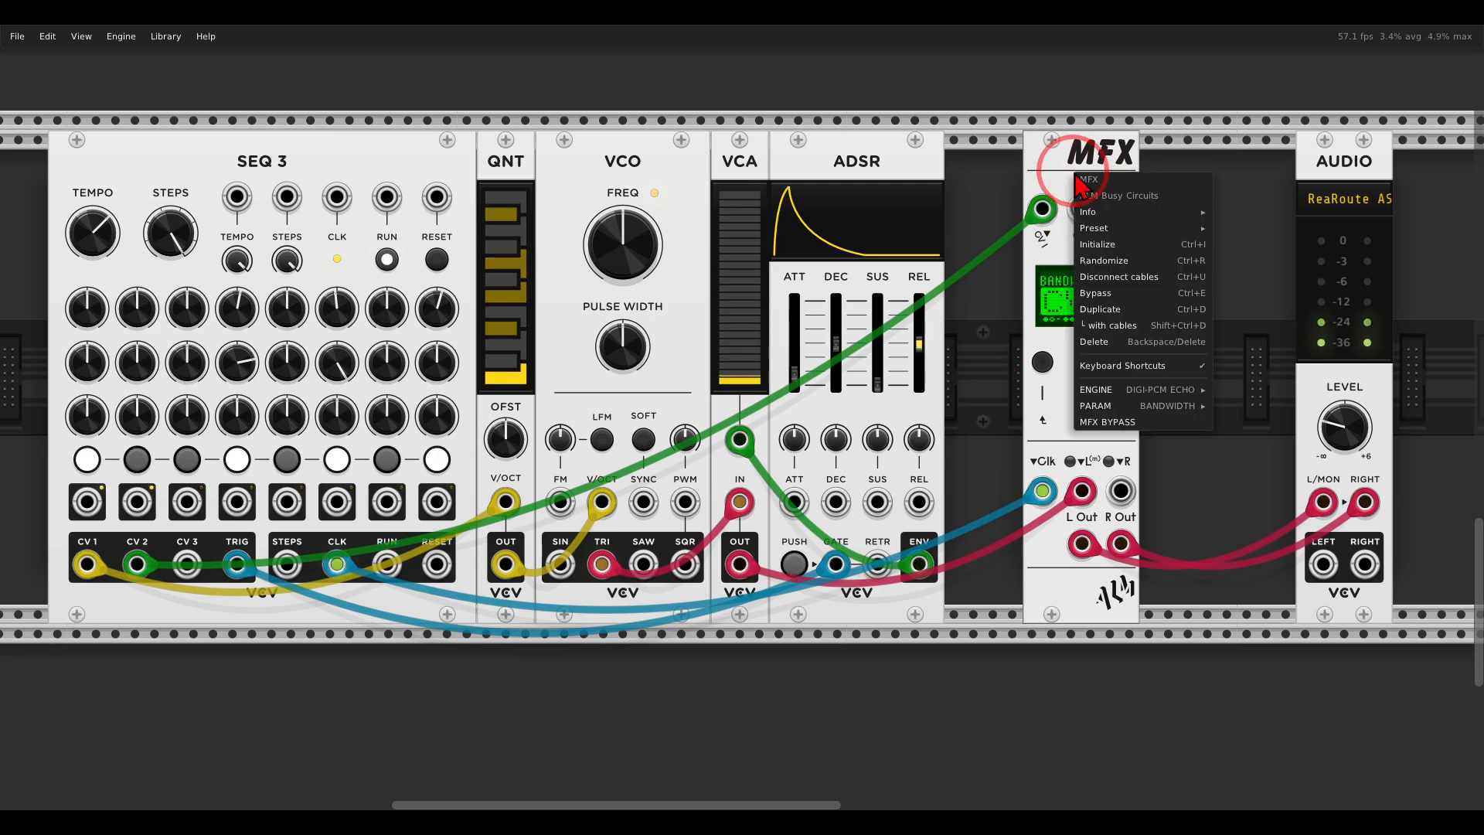
mouse_move(1104, 399)
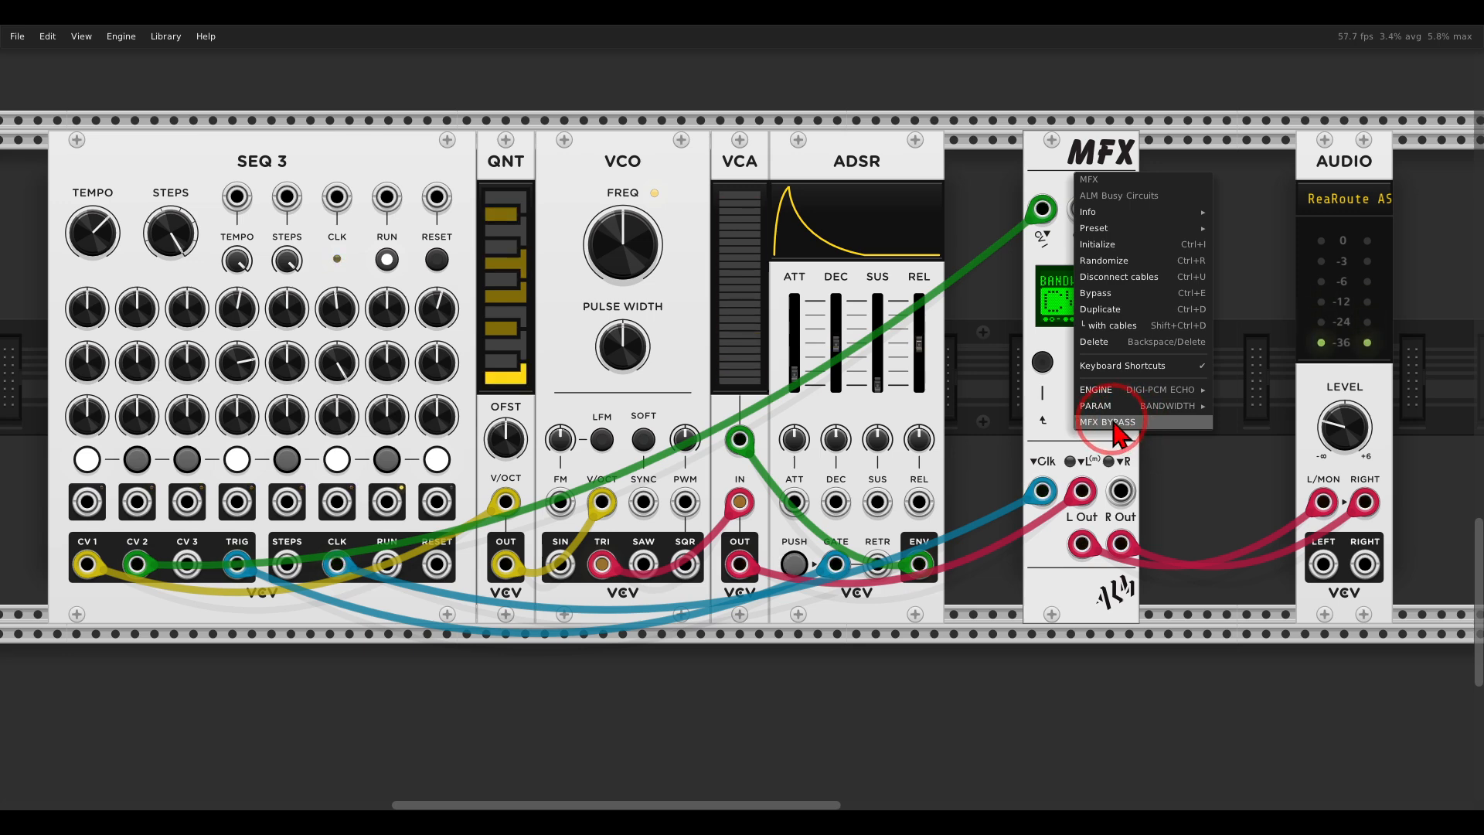
left_click(1115, 426)
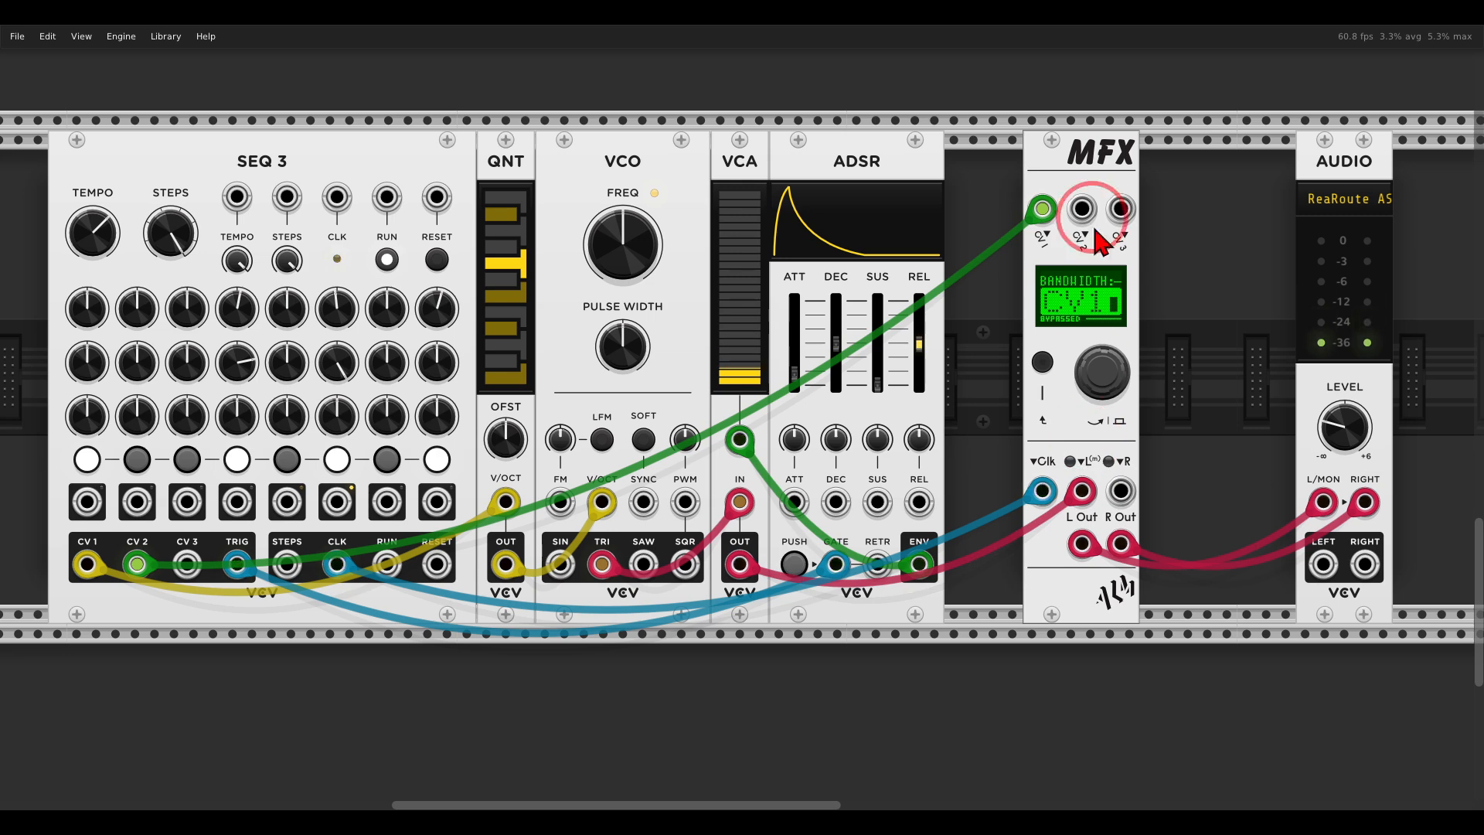
right_click(1083, 184)
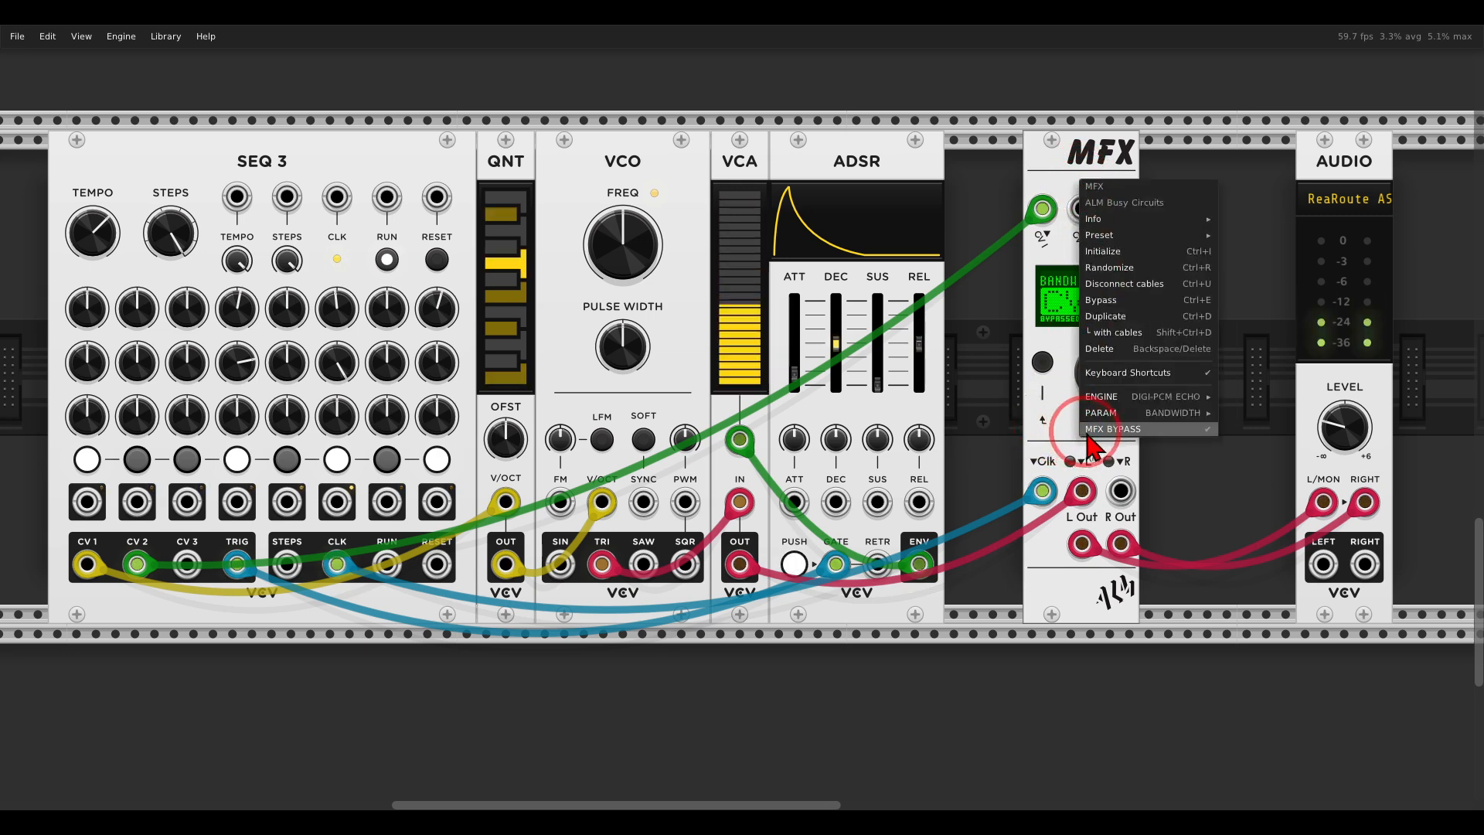
left_click(1113, 429)
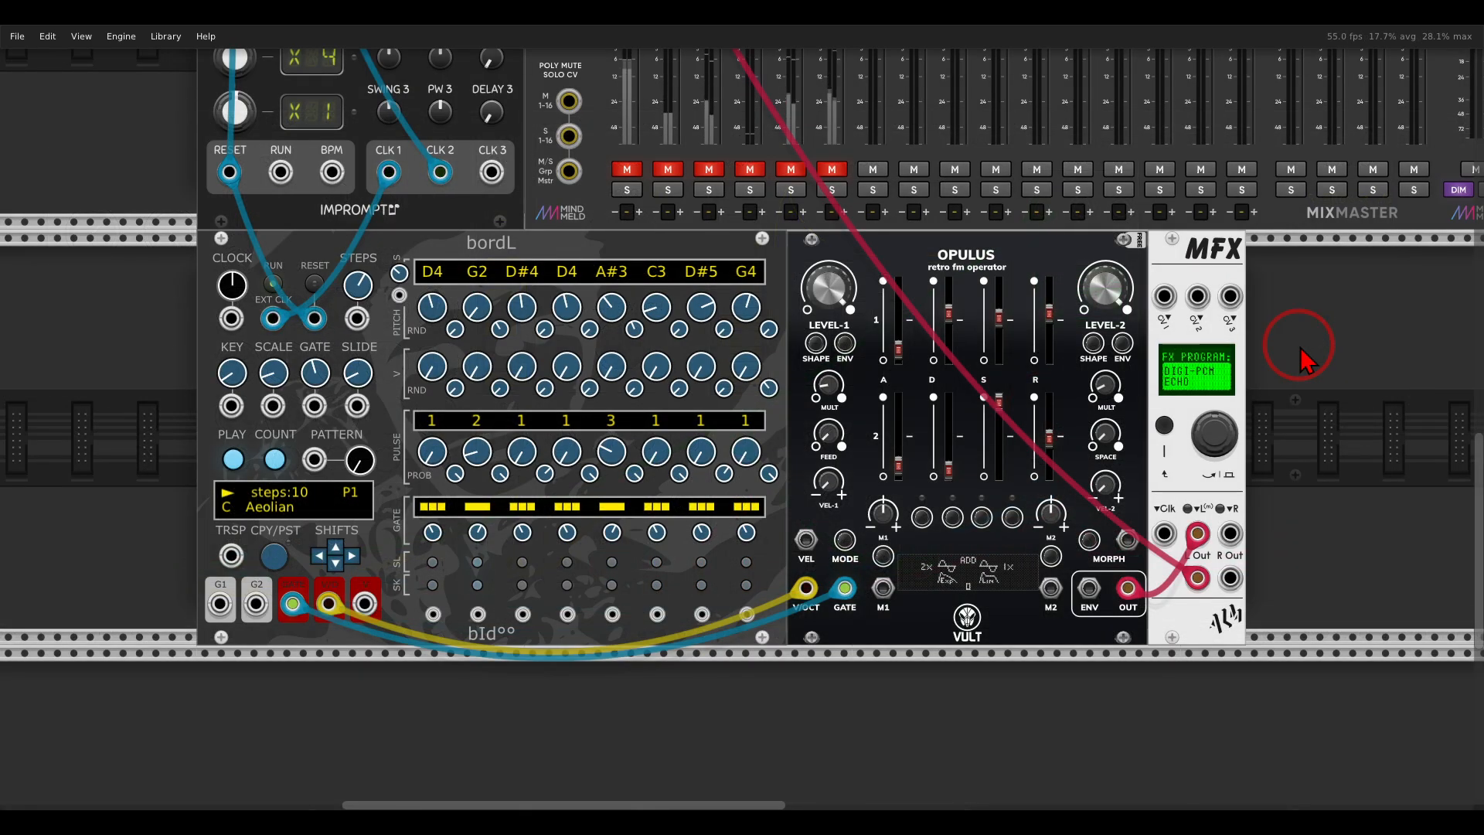
Unmute the first MixMaster channel carrying the Opulus voice.
mouse_move(447, 251)
left_mouse_down()
mouse_move(491, 292)
mouse_move(545, 249)
mouse_move(812, 254)
left_mouse_up()
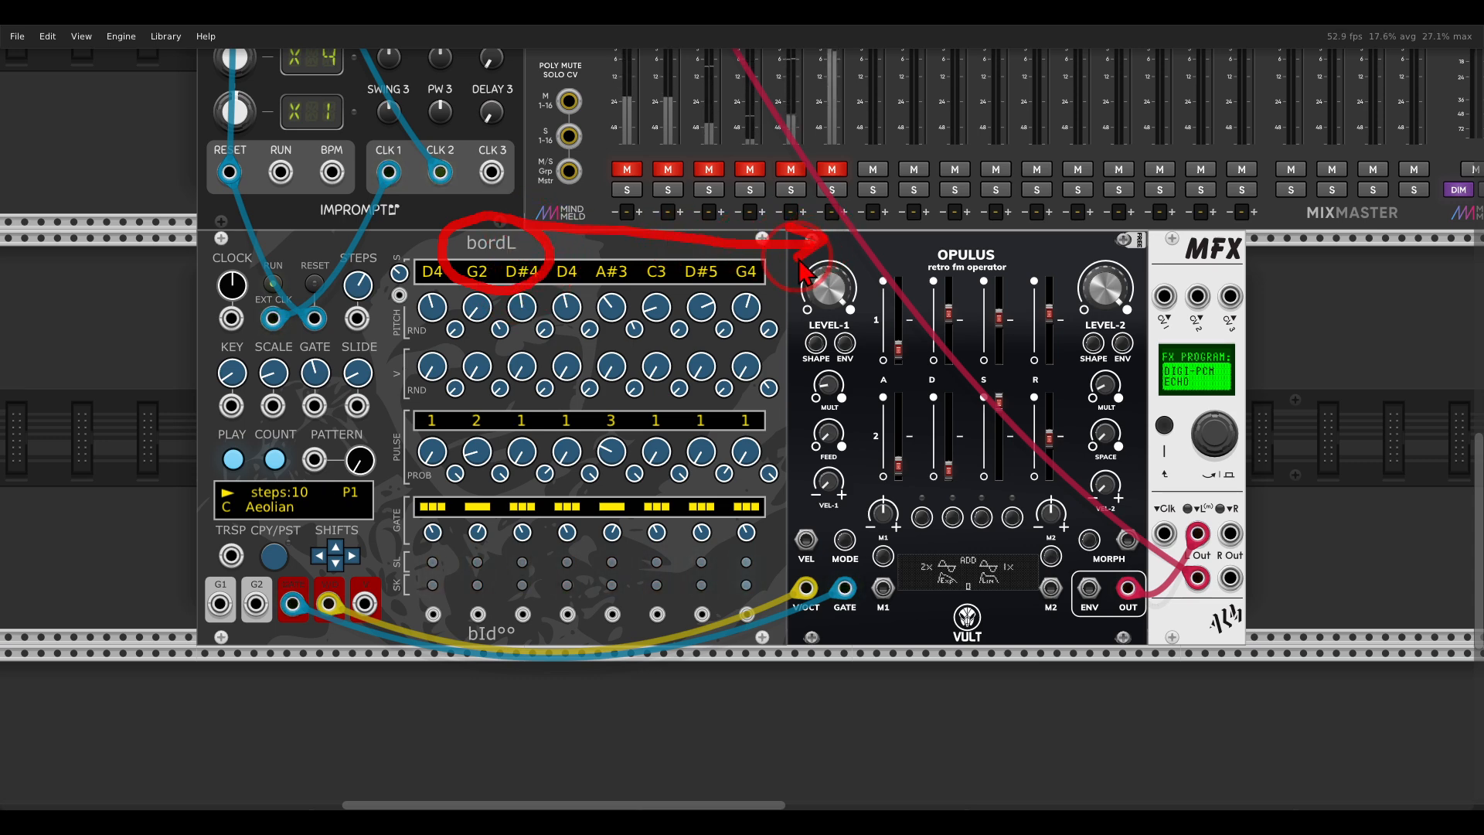
mouse_move(1264, 203)
left_mouse_down()
mouse_move(1214, 302)
mouse_move(1258, 238)
left_mouse_up()
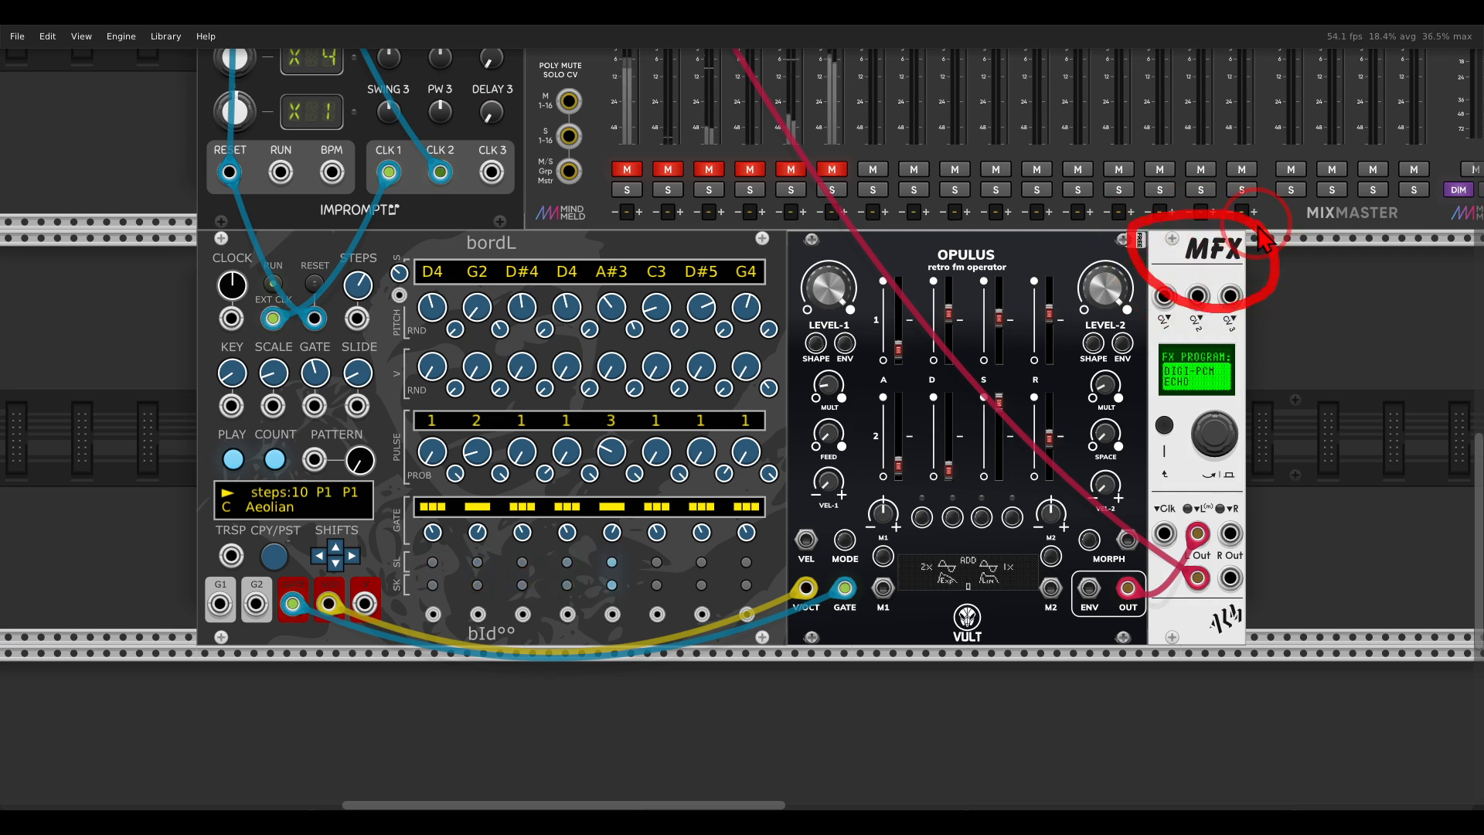
left_click(636, 172)
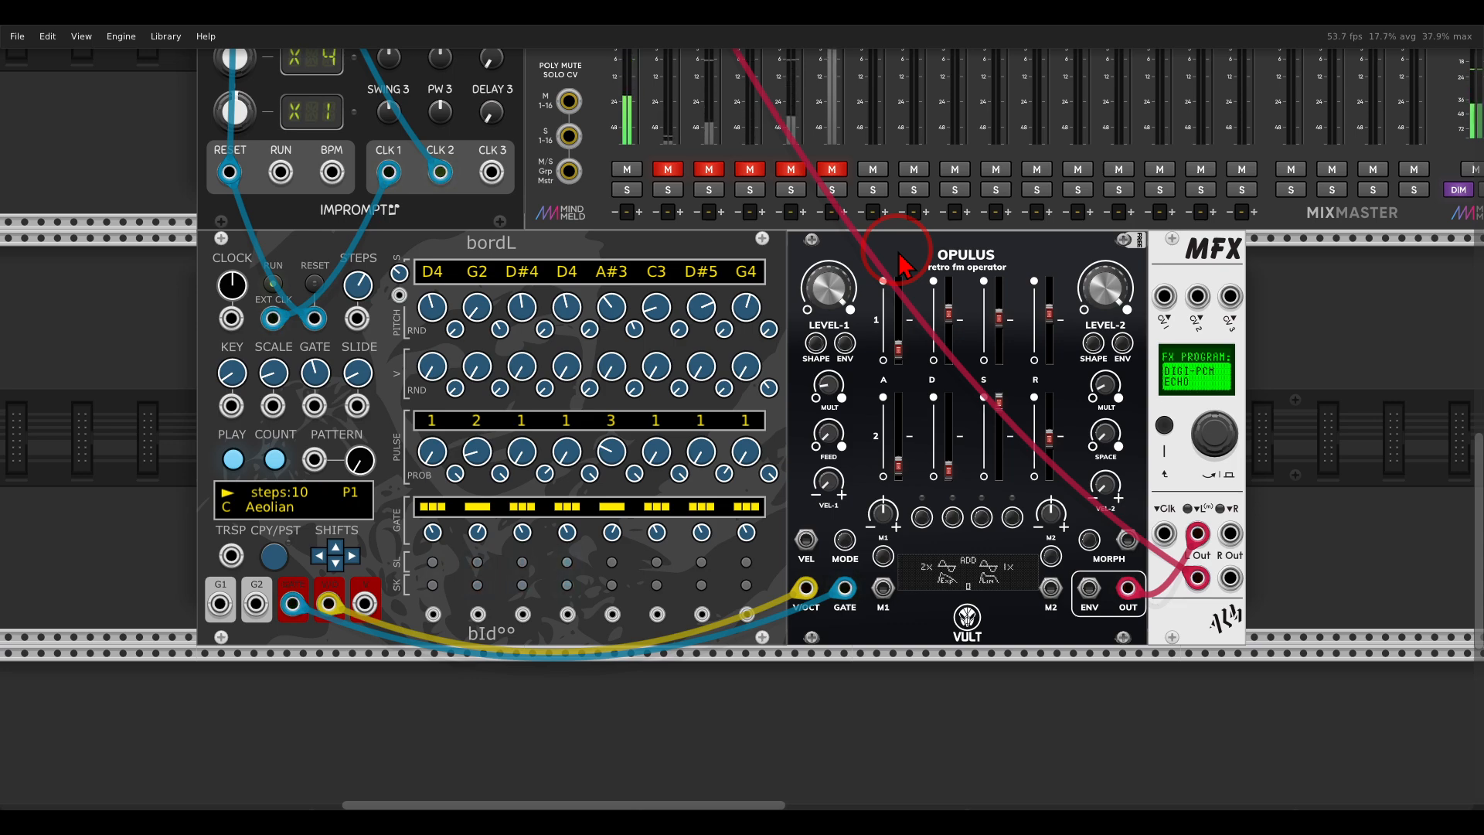
Inspect the reverb MFX patched to the AuxSpander and review the engine's thread options.
scroll(1133, 266, "right", 20)
scroll(590, 453, "up", 5)
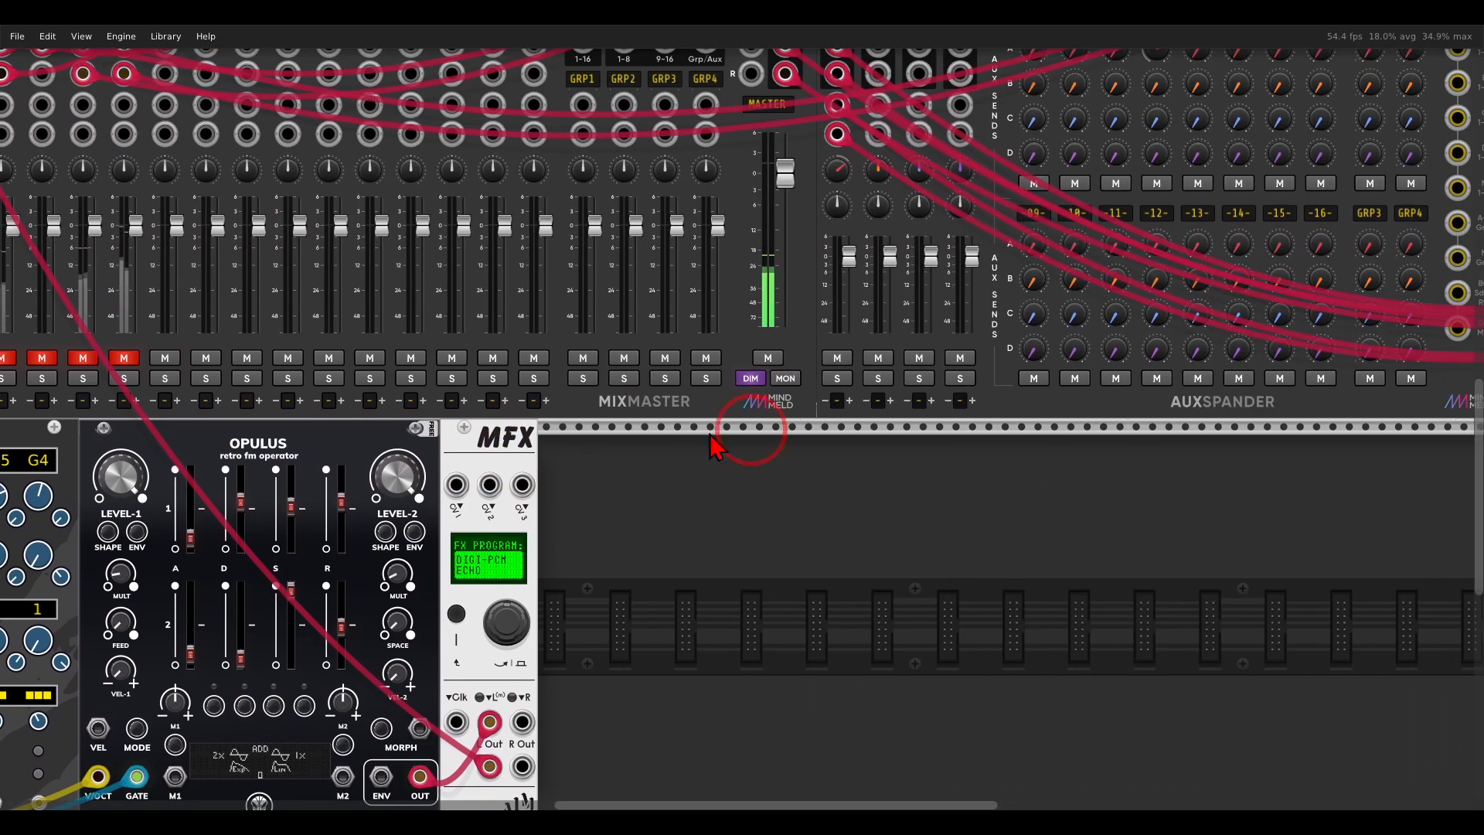
left_click_drag(844, 423, 491, 496)
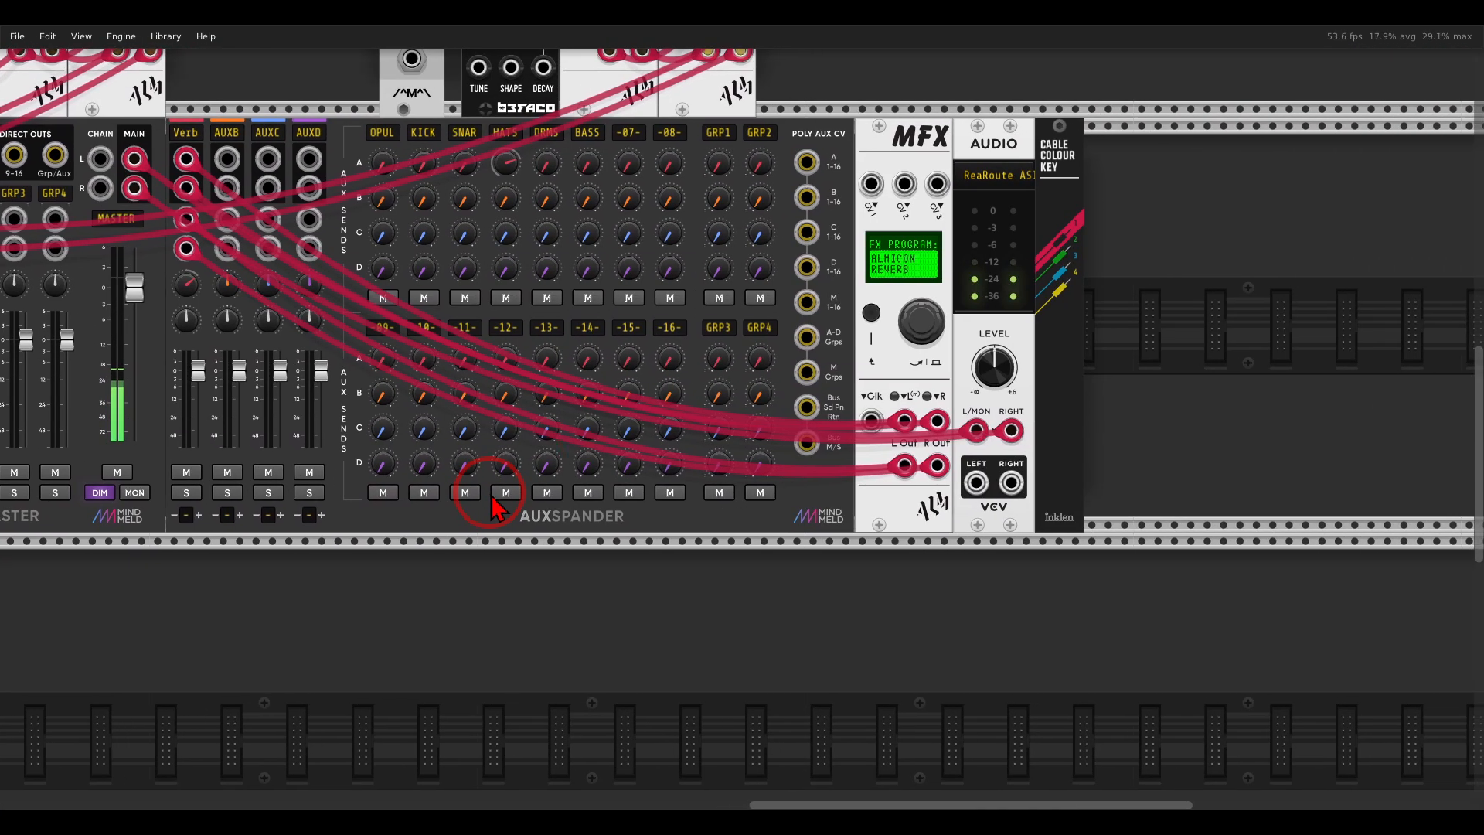
mouse_move(958, 105)
left_mouse_down()
mouse_move(938, 101)
mouse_move(866, 190)
mouse_move(968, 135)
mouse_move(955, 112)
left_mouse_up()
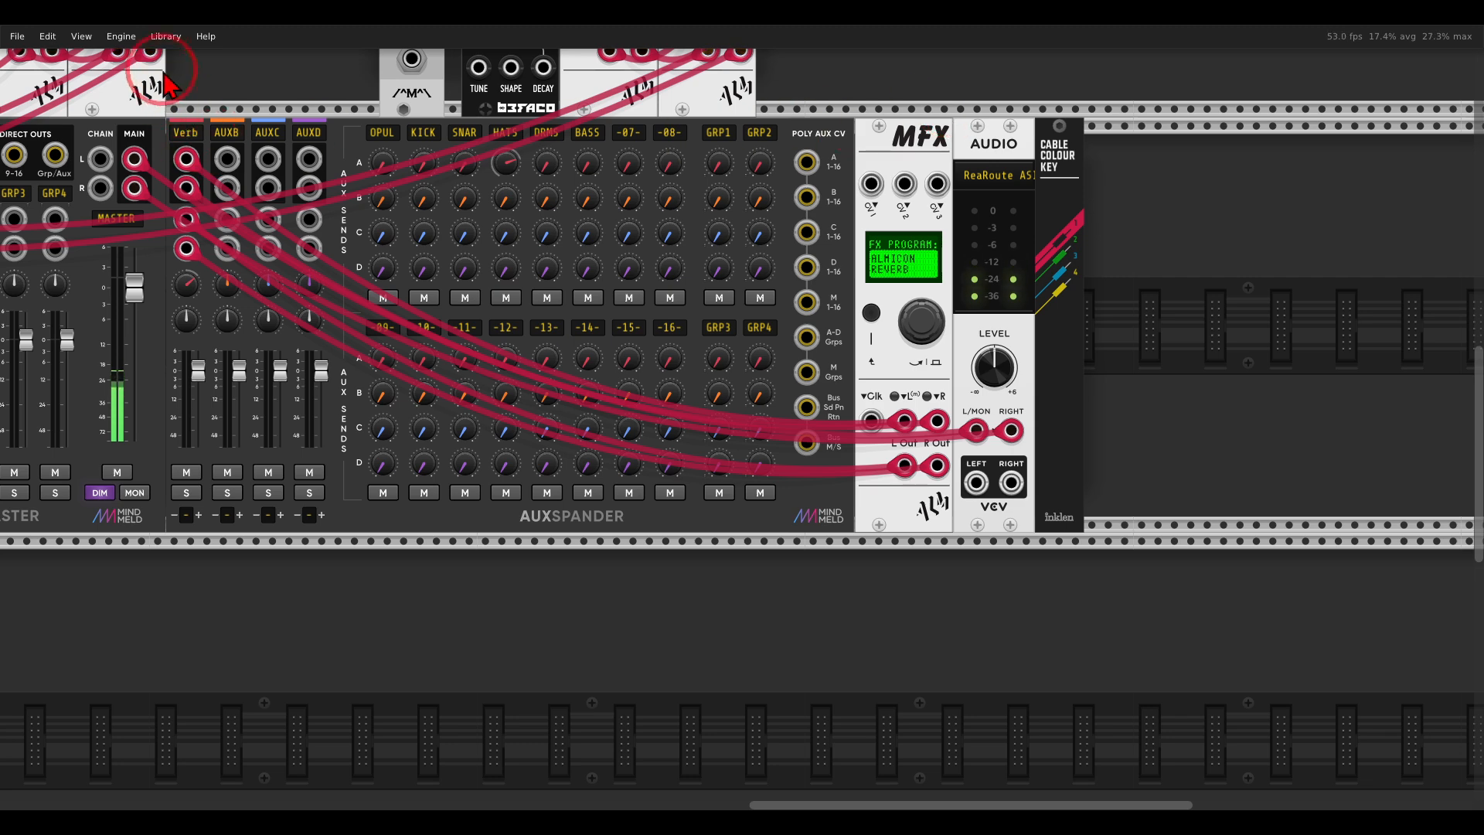
left_click(121, 36)
mouse_move(135, 85)
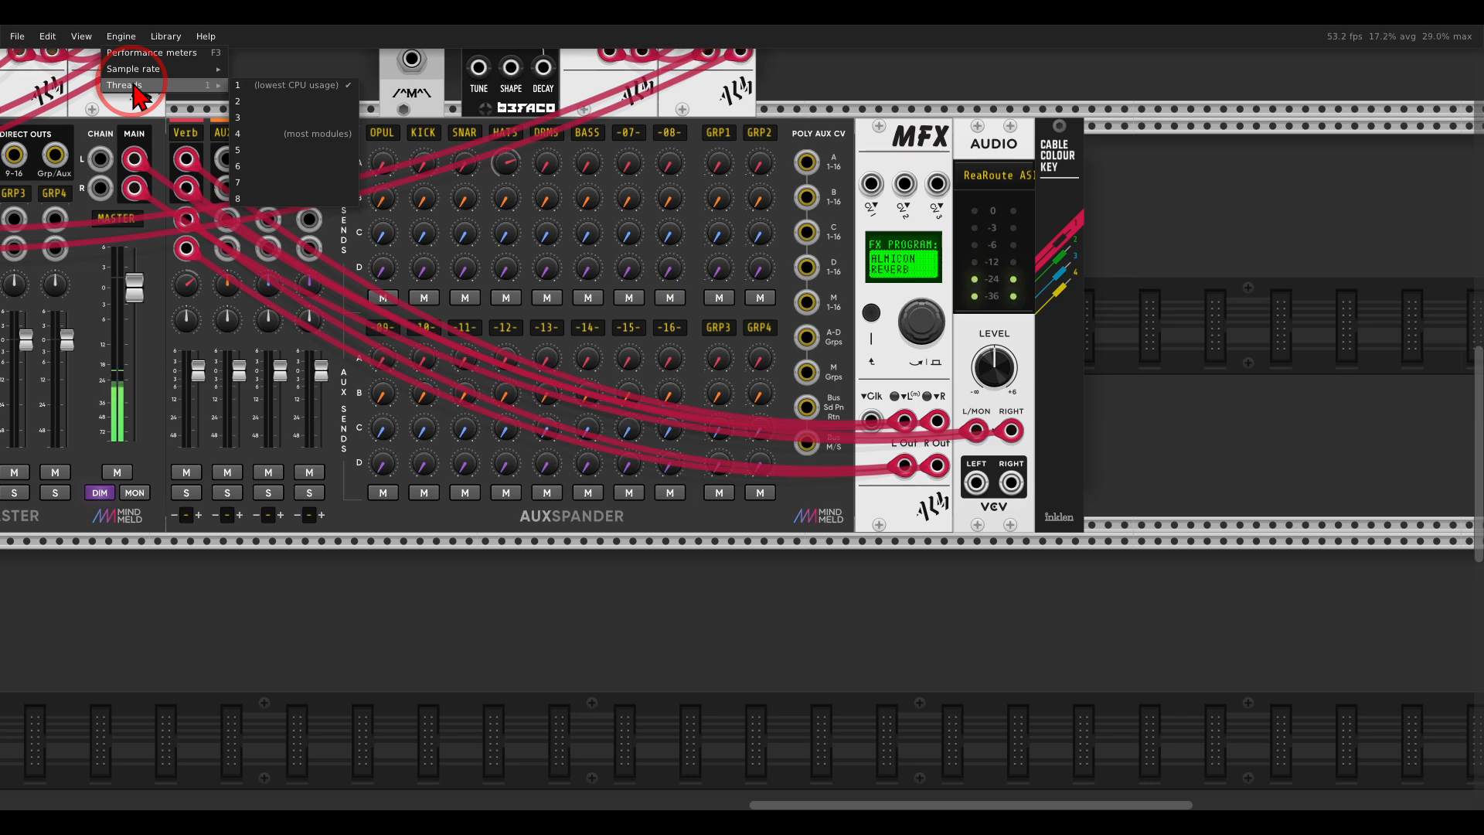
left_click(876, 93)
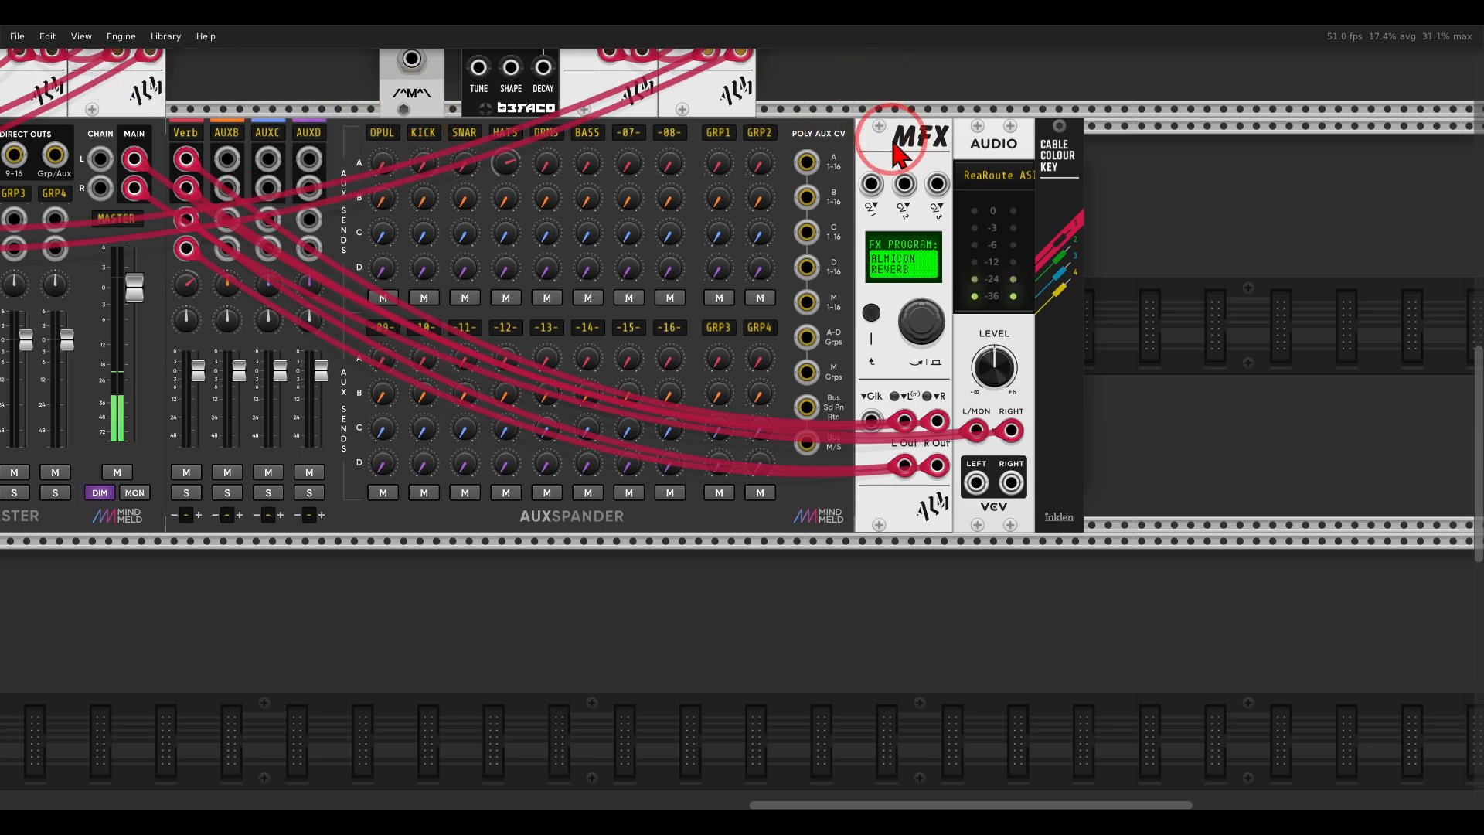
Raise the OPUL channel's Verb send on the AuxSpander.
scroll(1005, 150, "left", 5)
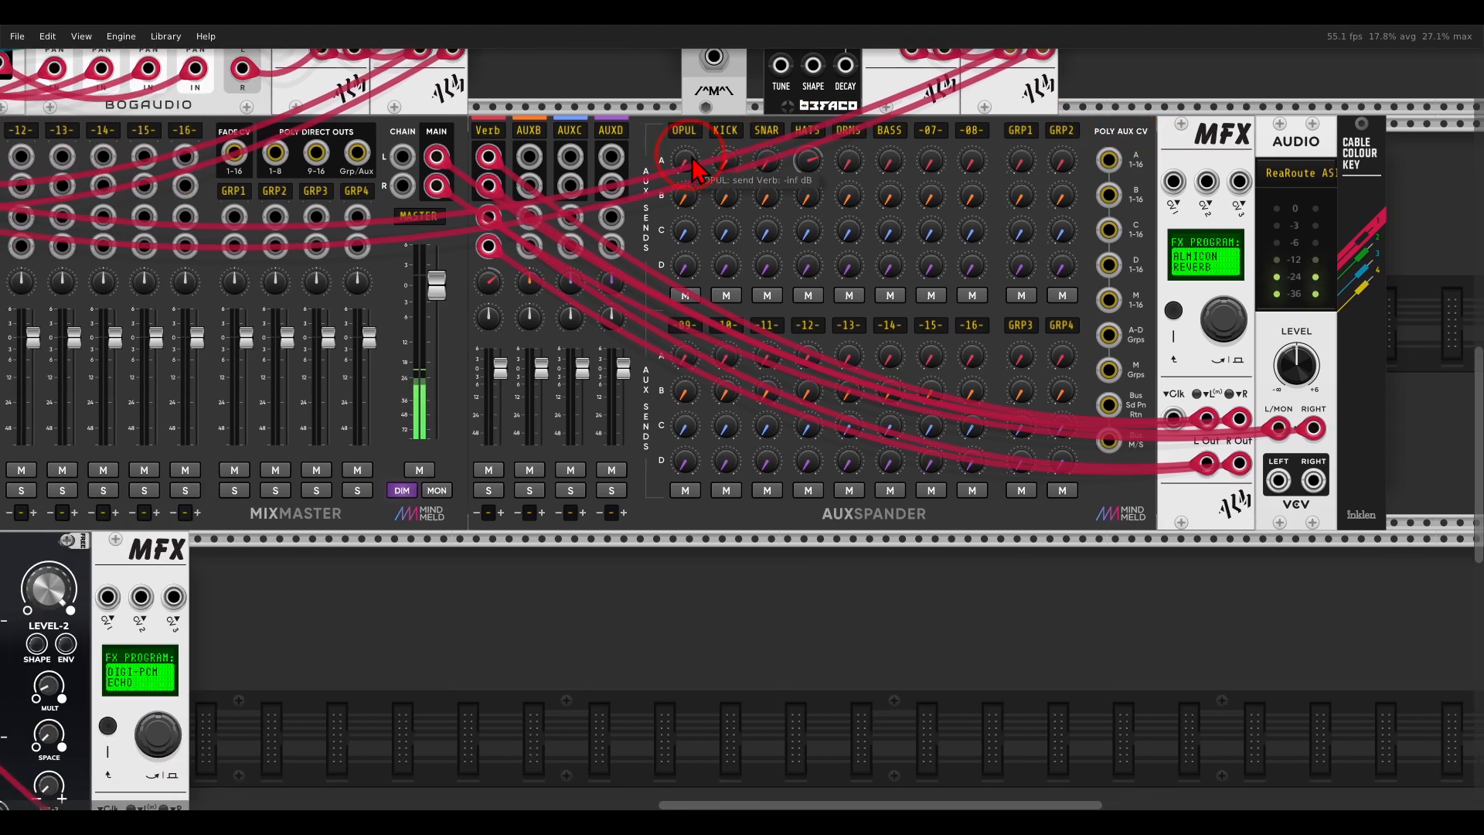
left_click_drag(675, 97, 690, 174)
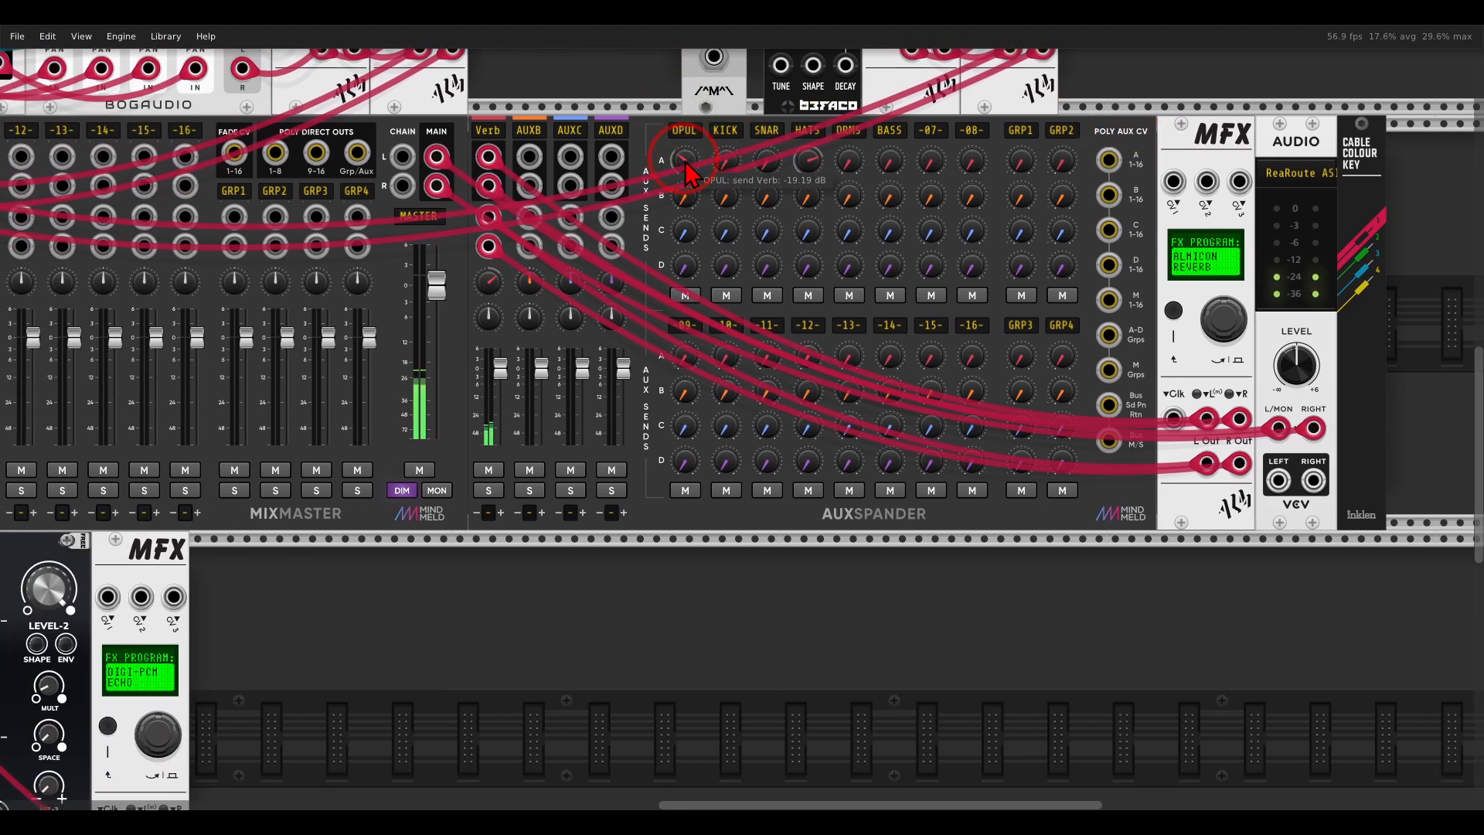
left_click_drag(671, 97, 658, 67)
mouse_move(680, 165)
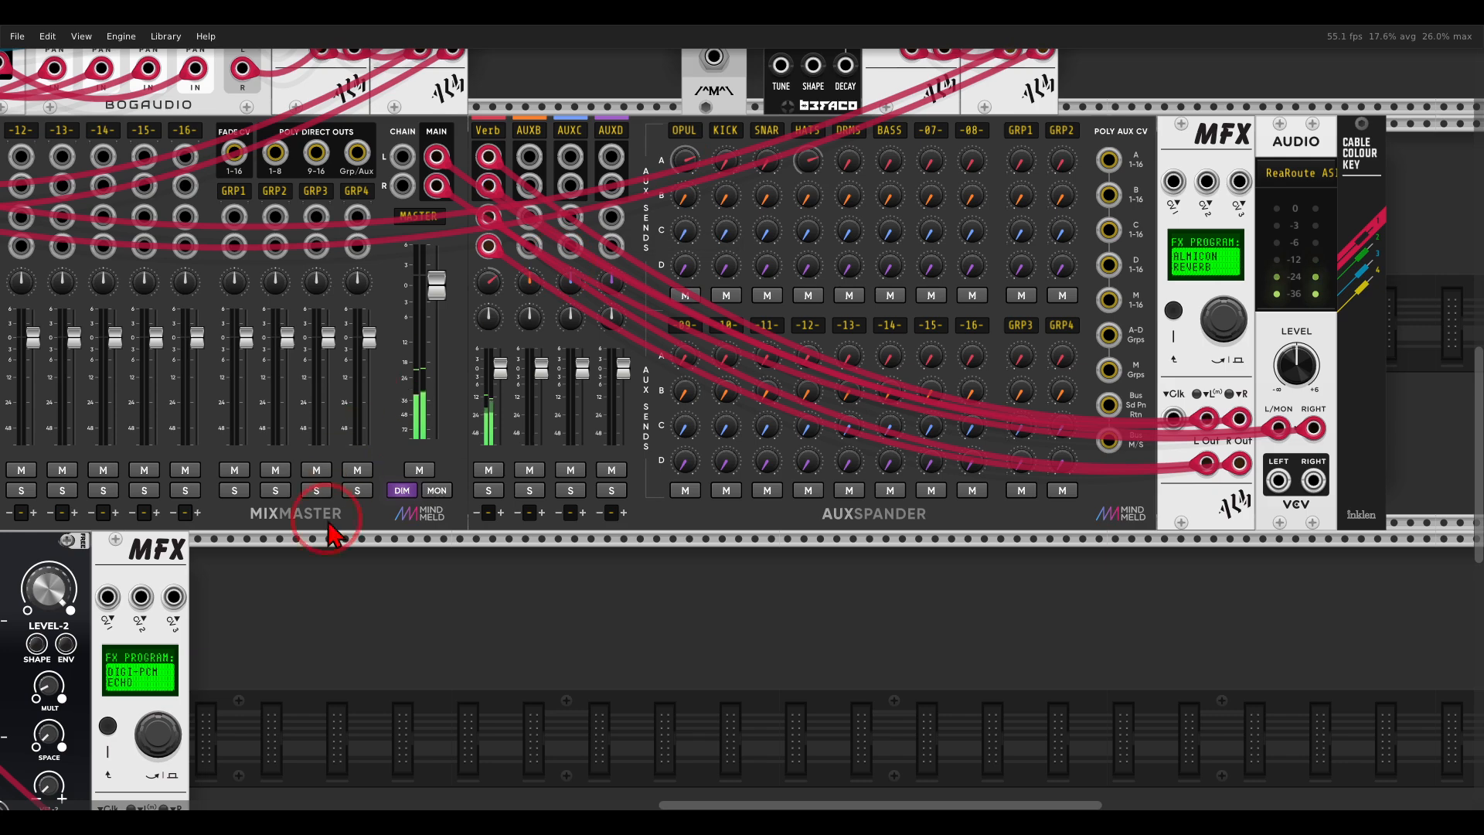
Load the TH-30 DISTORTION engine in the MFX beside Opulus and turn off its MFX BYPASS.
left_click_drag(304, 568, 1255, 262)
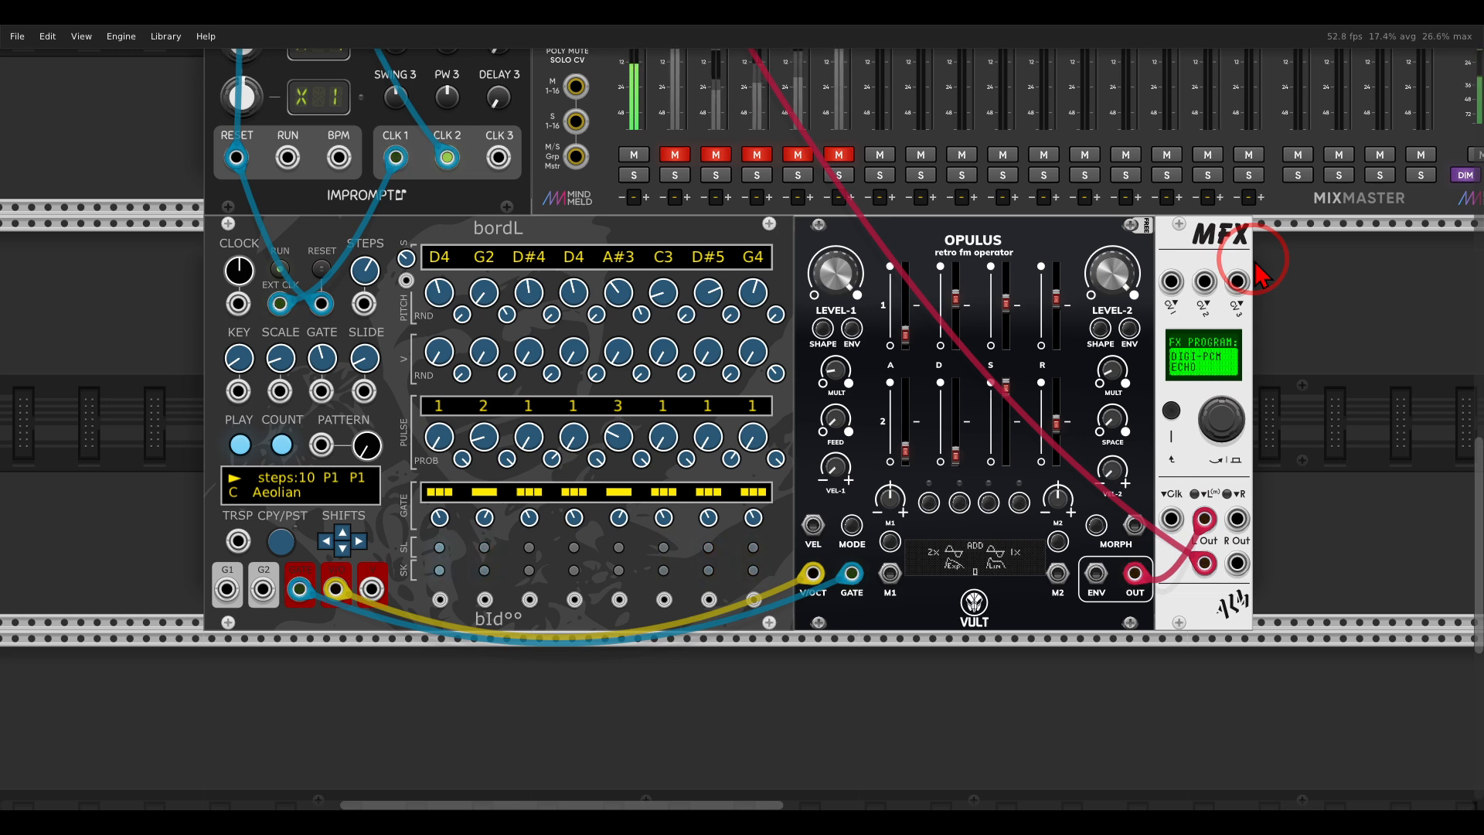
right_click(1201, 255)
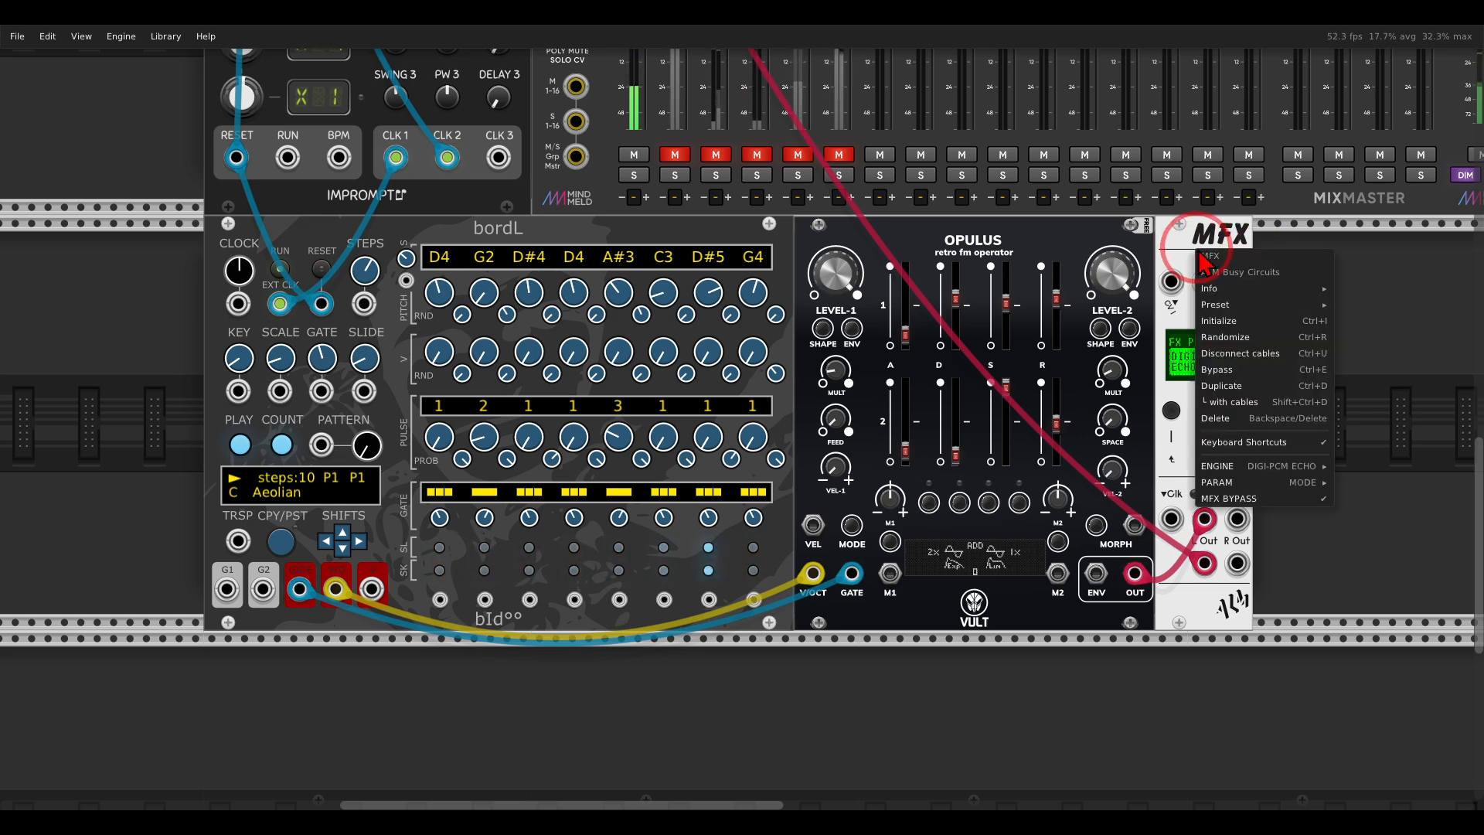
left_click(1191, 259)
scroll(1136, 324, "right", 3)
scroll(1110, 356, "up", 2)
scroll(1117, 370, "right", 3)
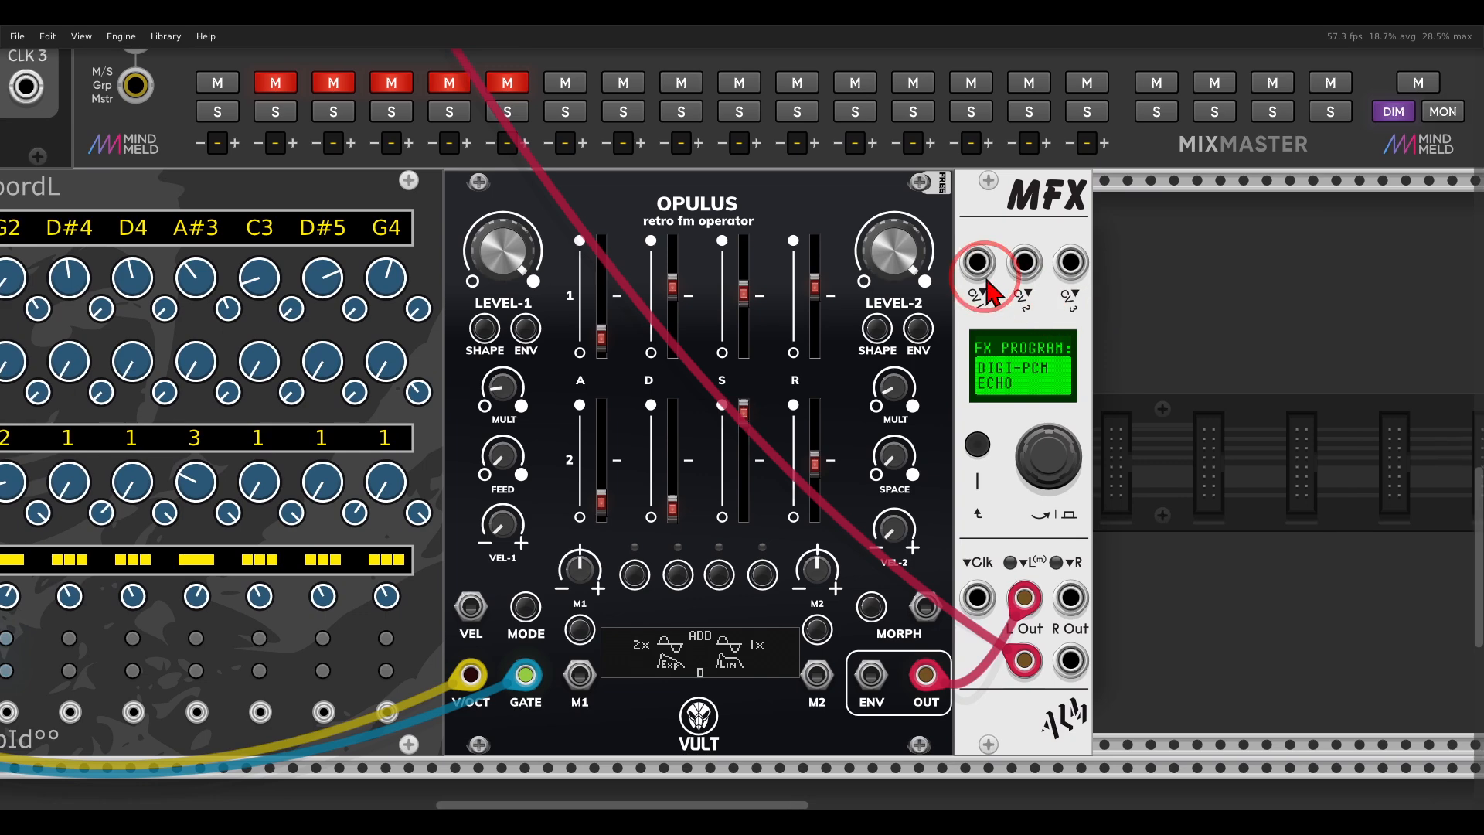
right_click(918, 185)
mouse_move(944, 411)
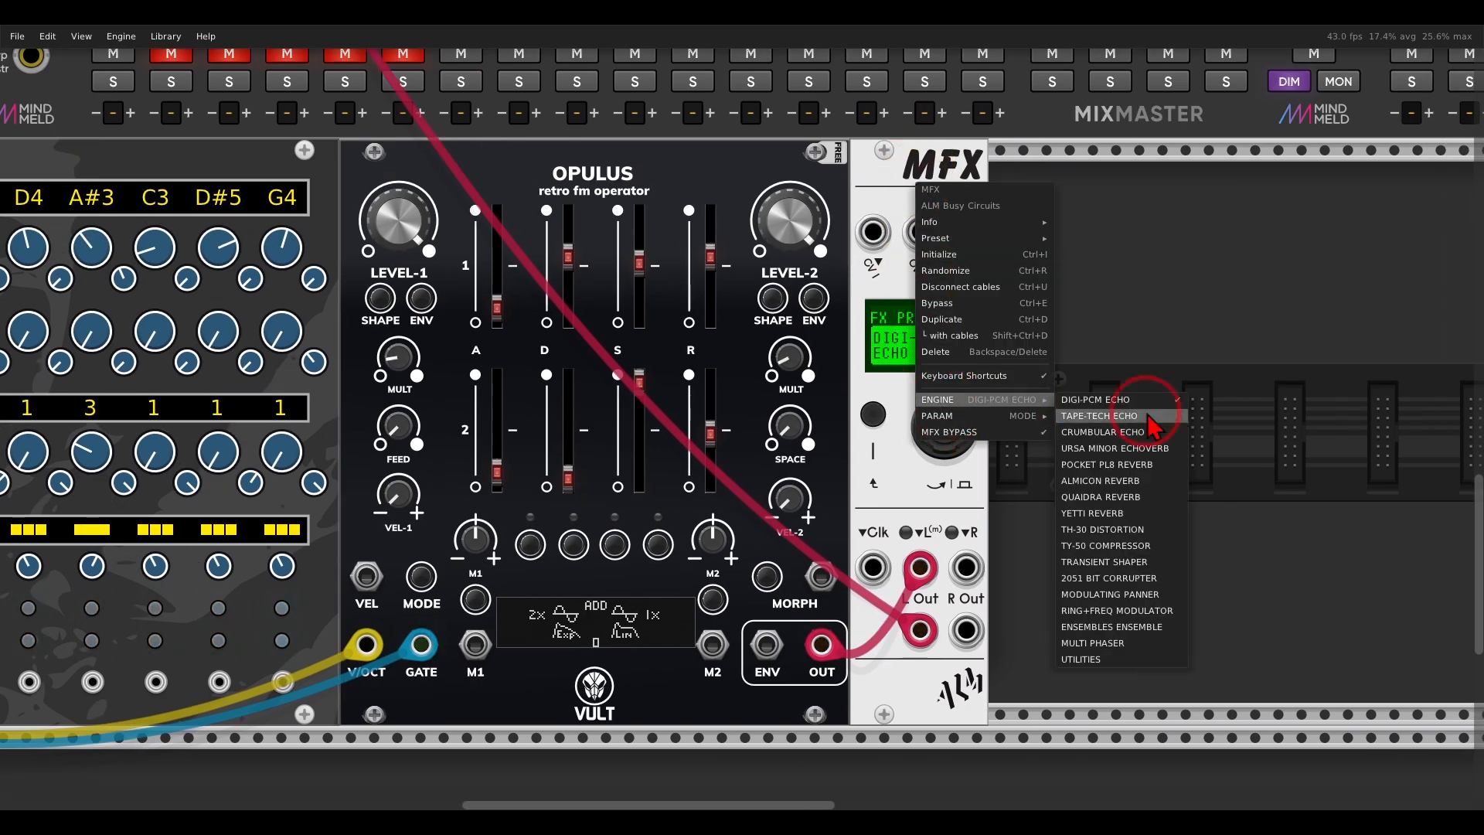
left_click(1121, 531)
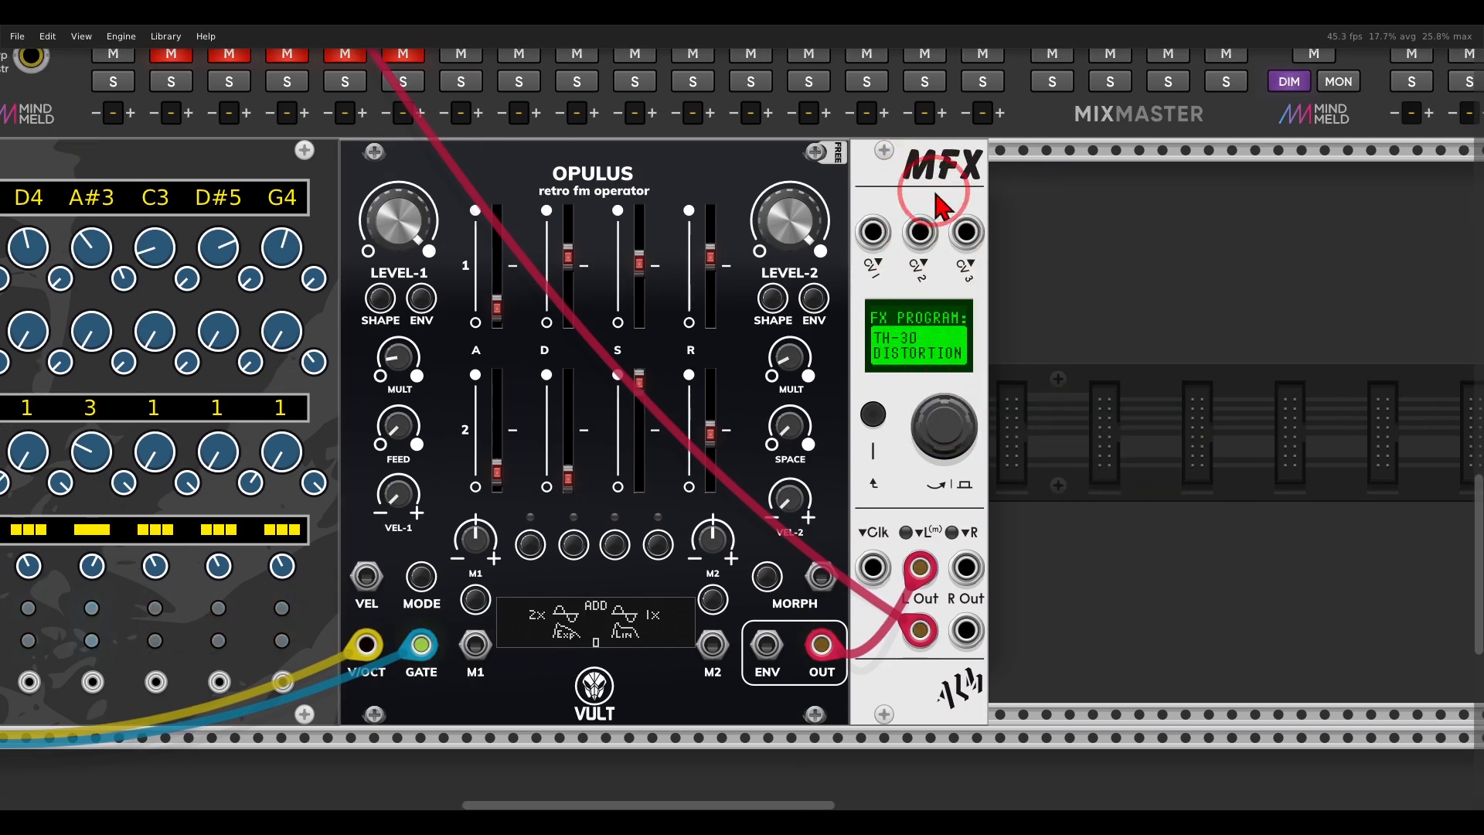
right_click(945, 210)
left_click(926, 436)
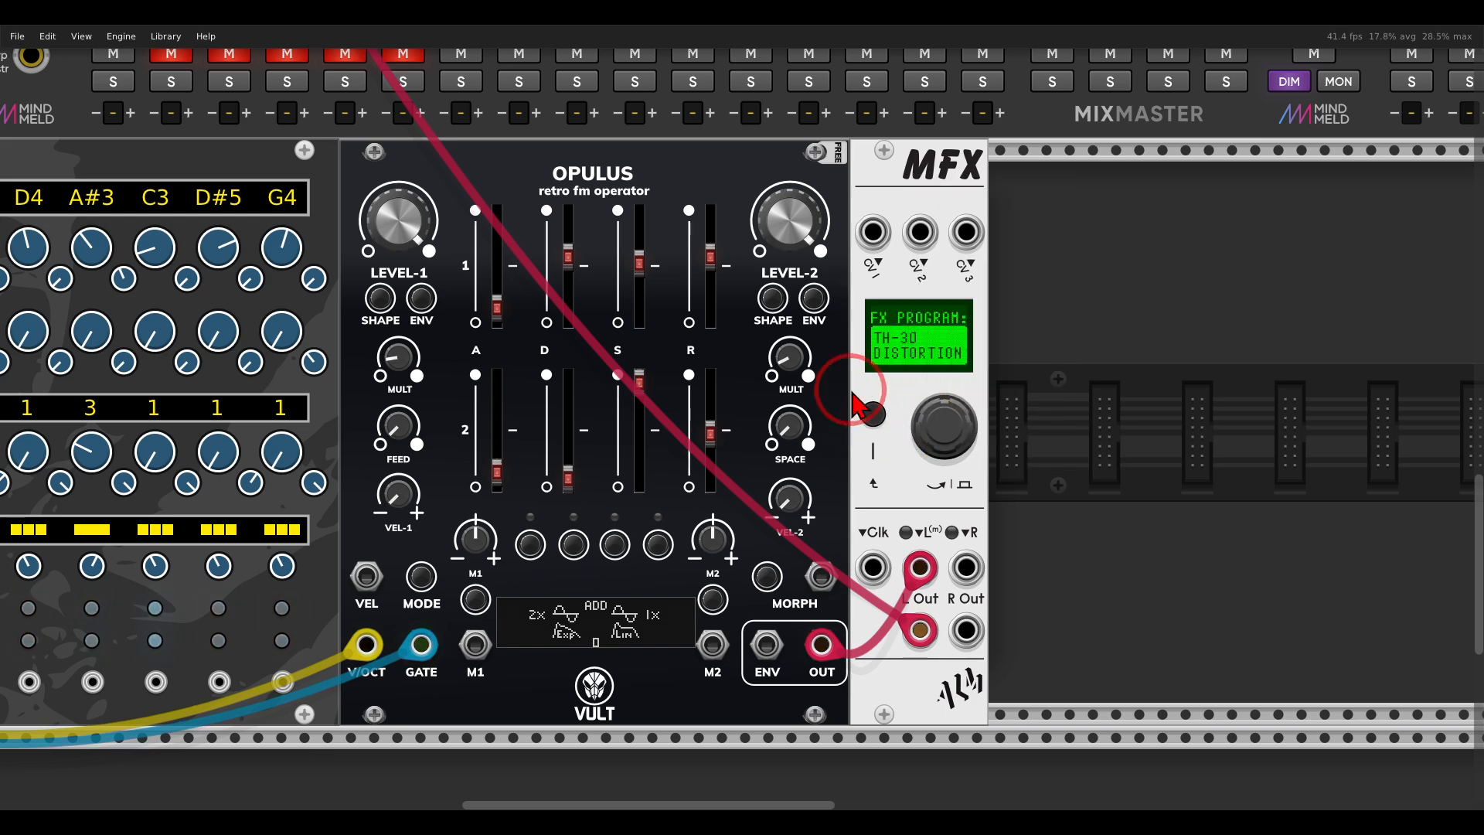
Show the distortion's TYPE parameter on the MFX display.
right_click(888, 203)
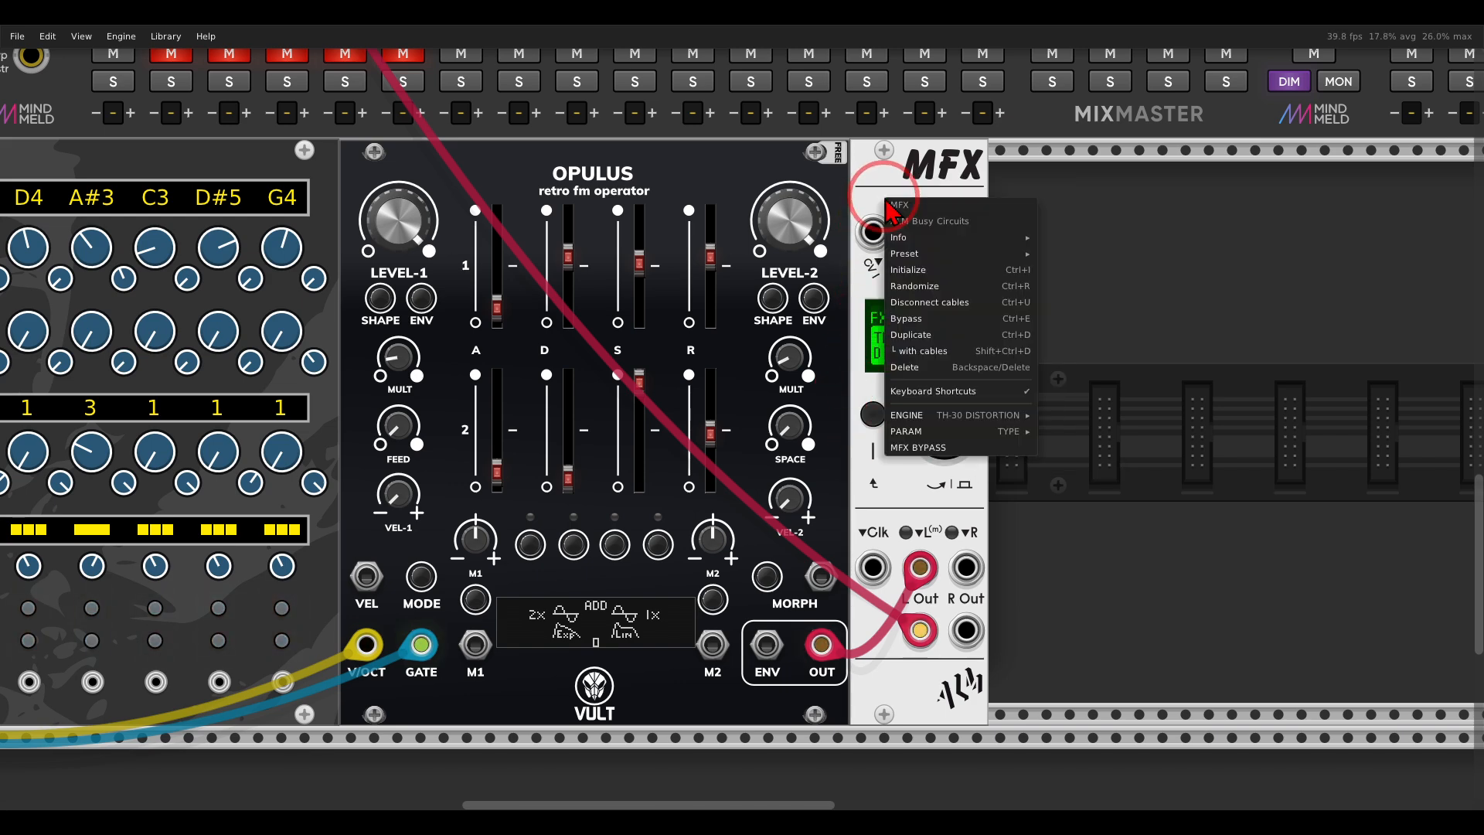
mouse_move(915, 443)
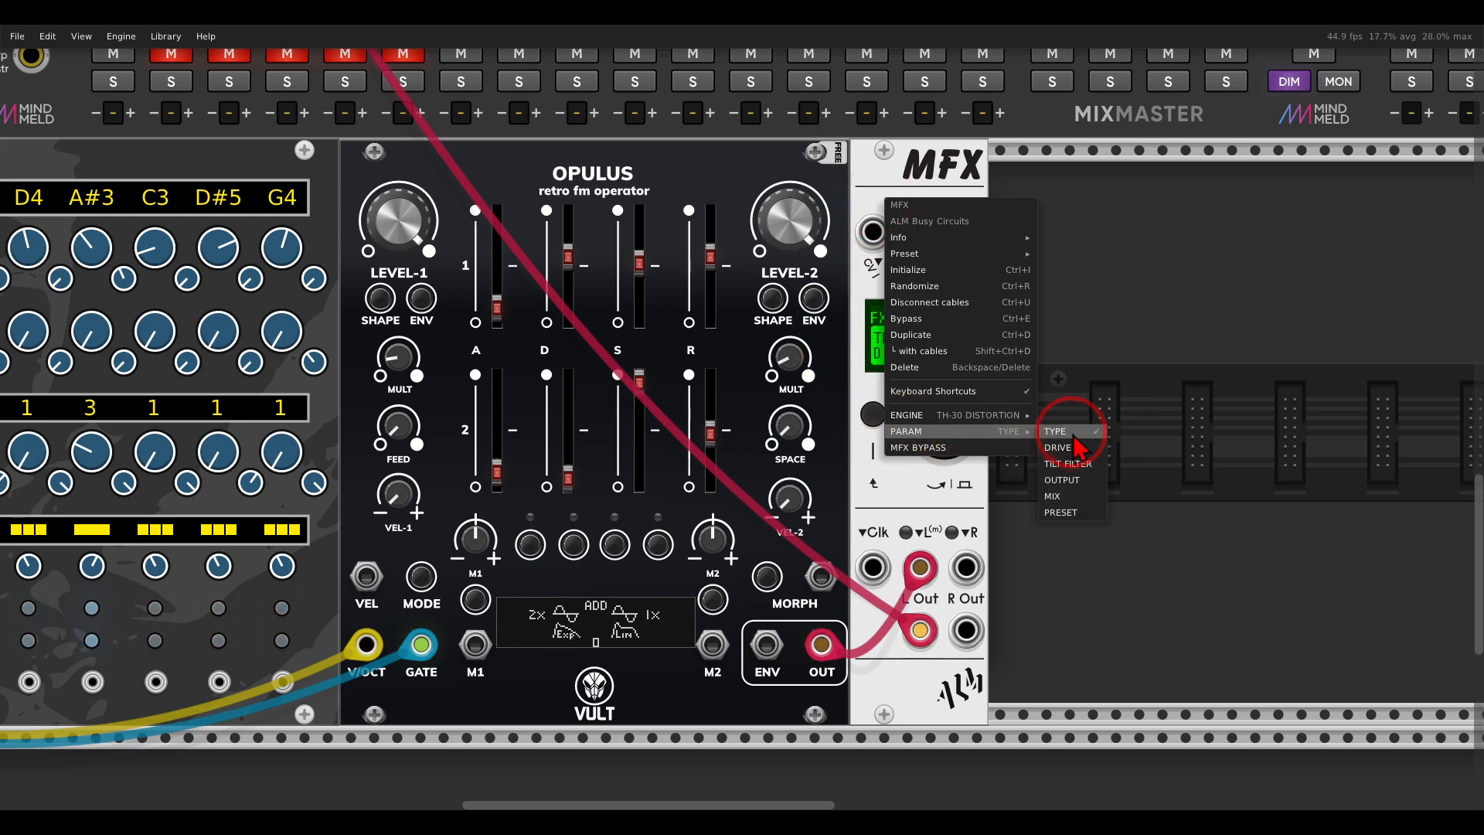
left_click(1074, 438)
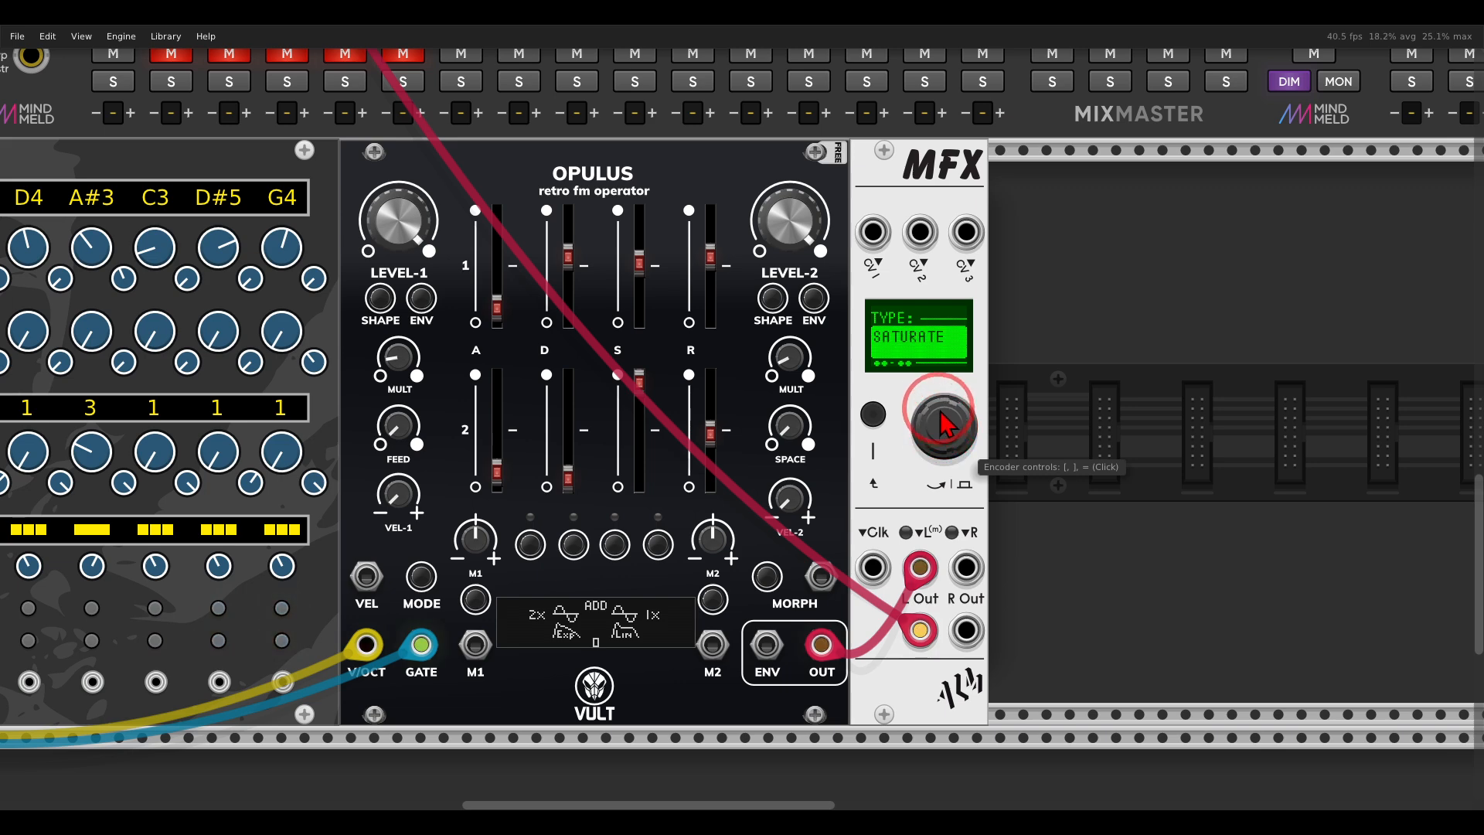
Select the distortion's DRIVE parameter and set it to 48%.
right_click(903, 191)
mouse_move(959, 429)
left_click(1067, 439)
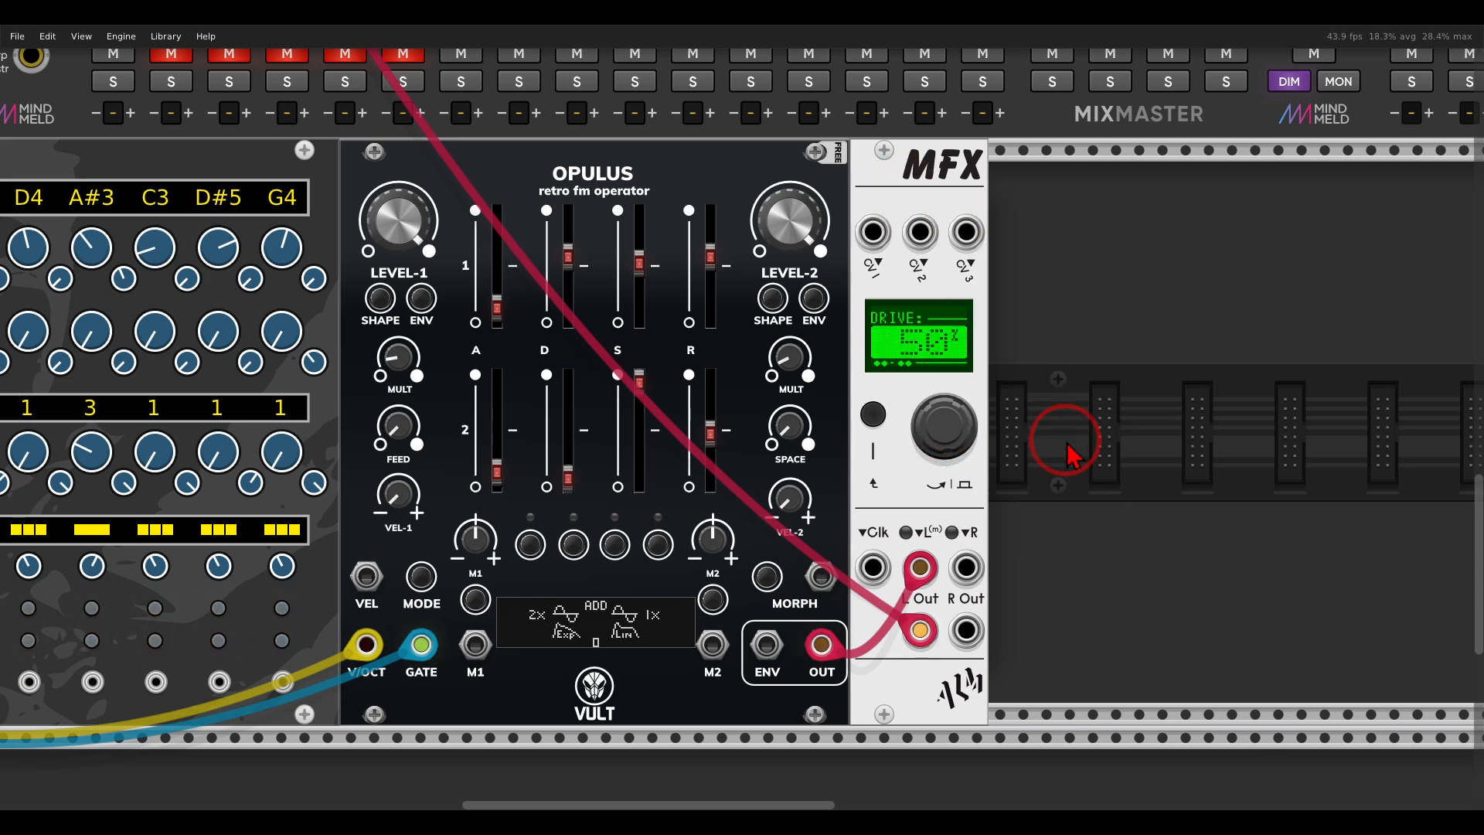
left_click_drag(951, 492, 943, 541)
Review the distortion's parameter list and assign CV1 as the control source for DRIVE.
right_click(900, 211)
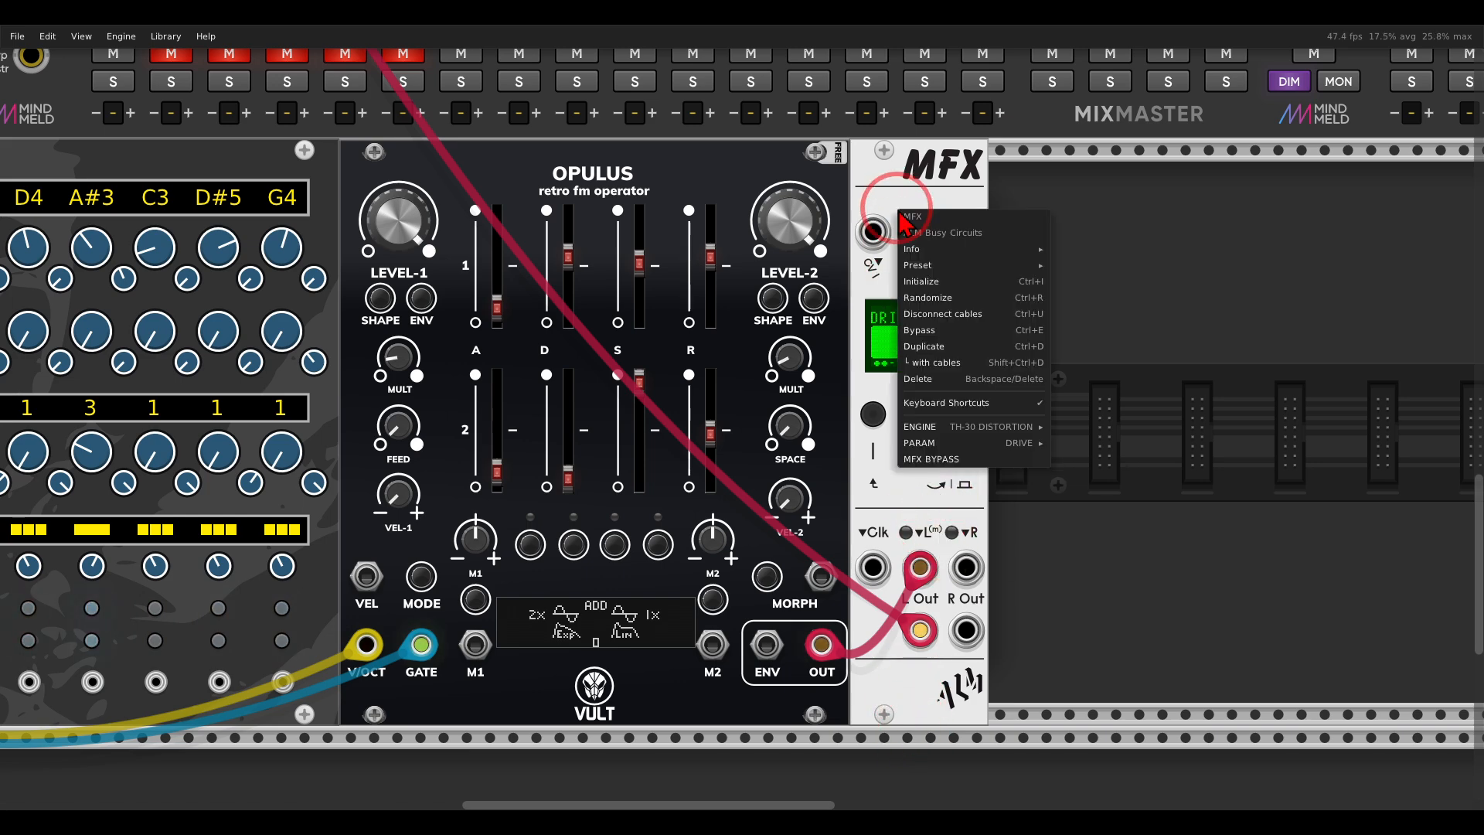
mouse_move(982, 448)
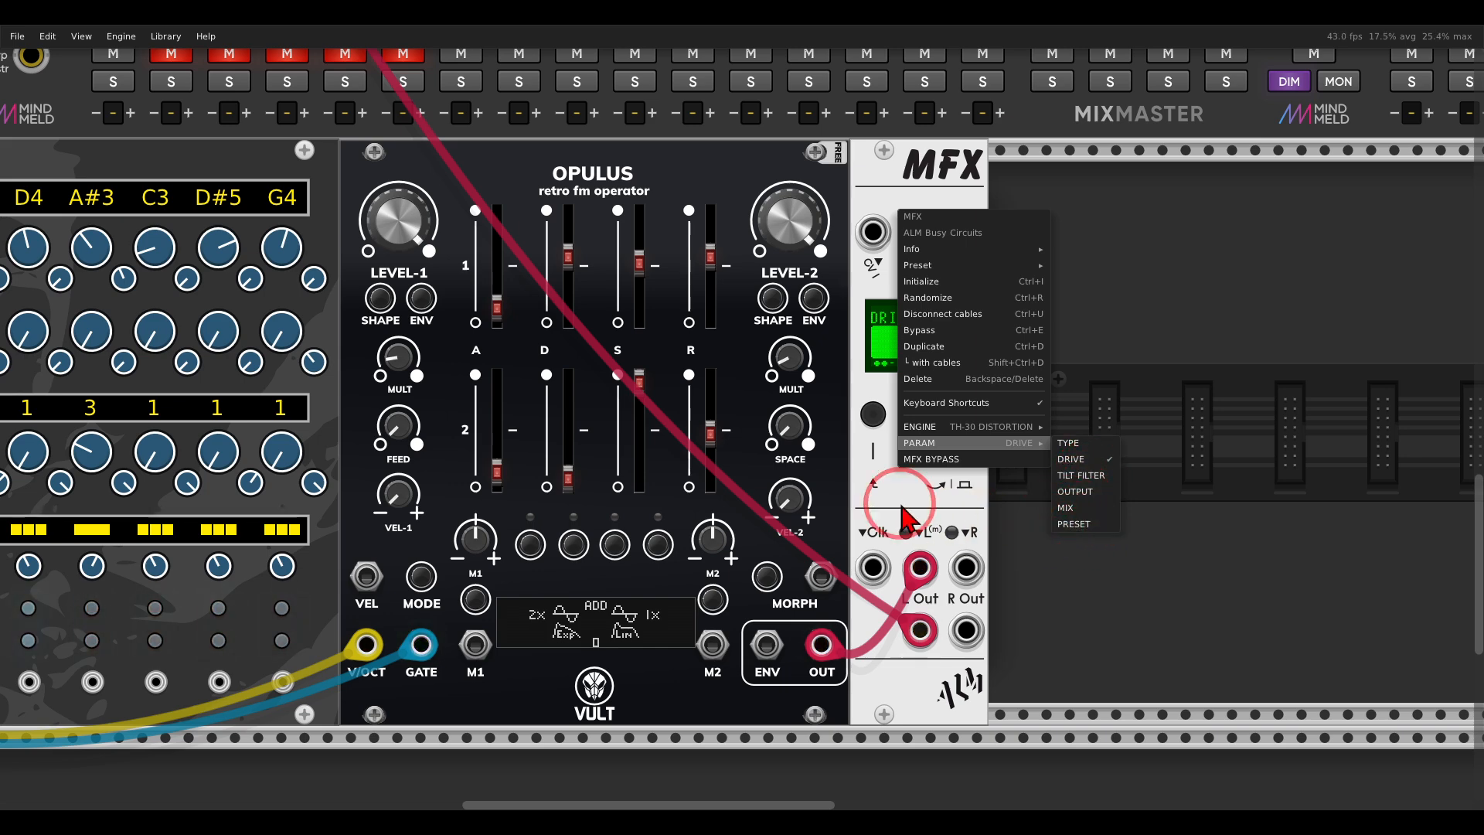
left_click(876, 481)
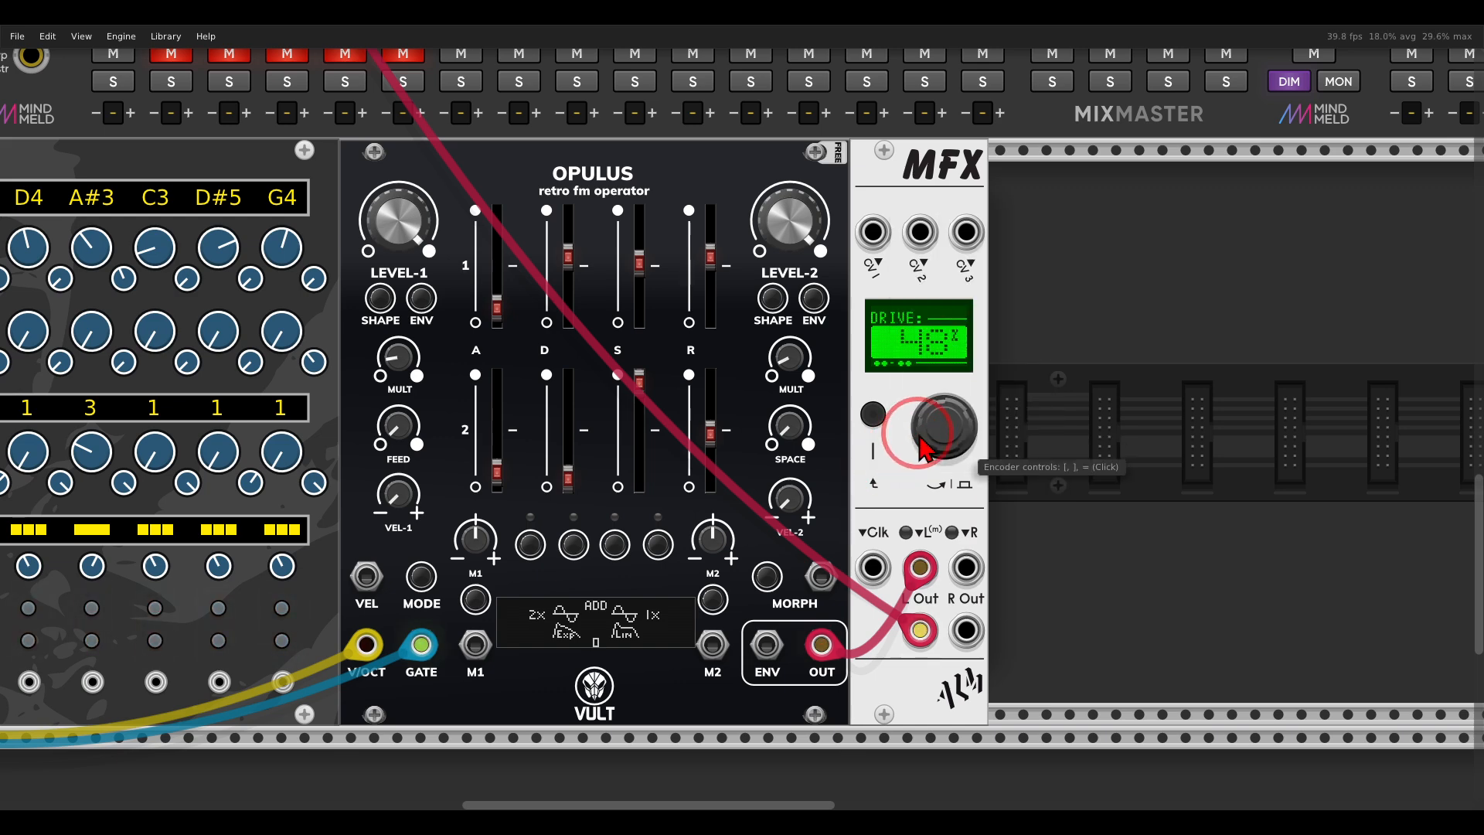
right_click(959, 431)
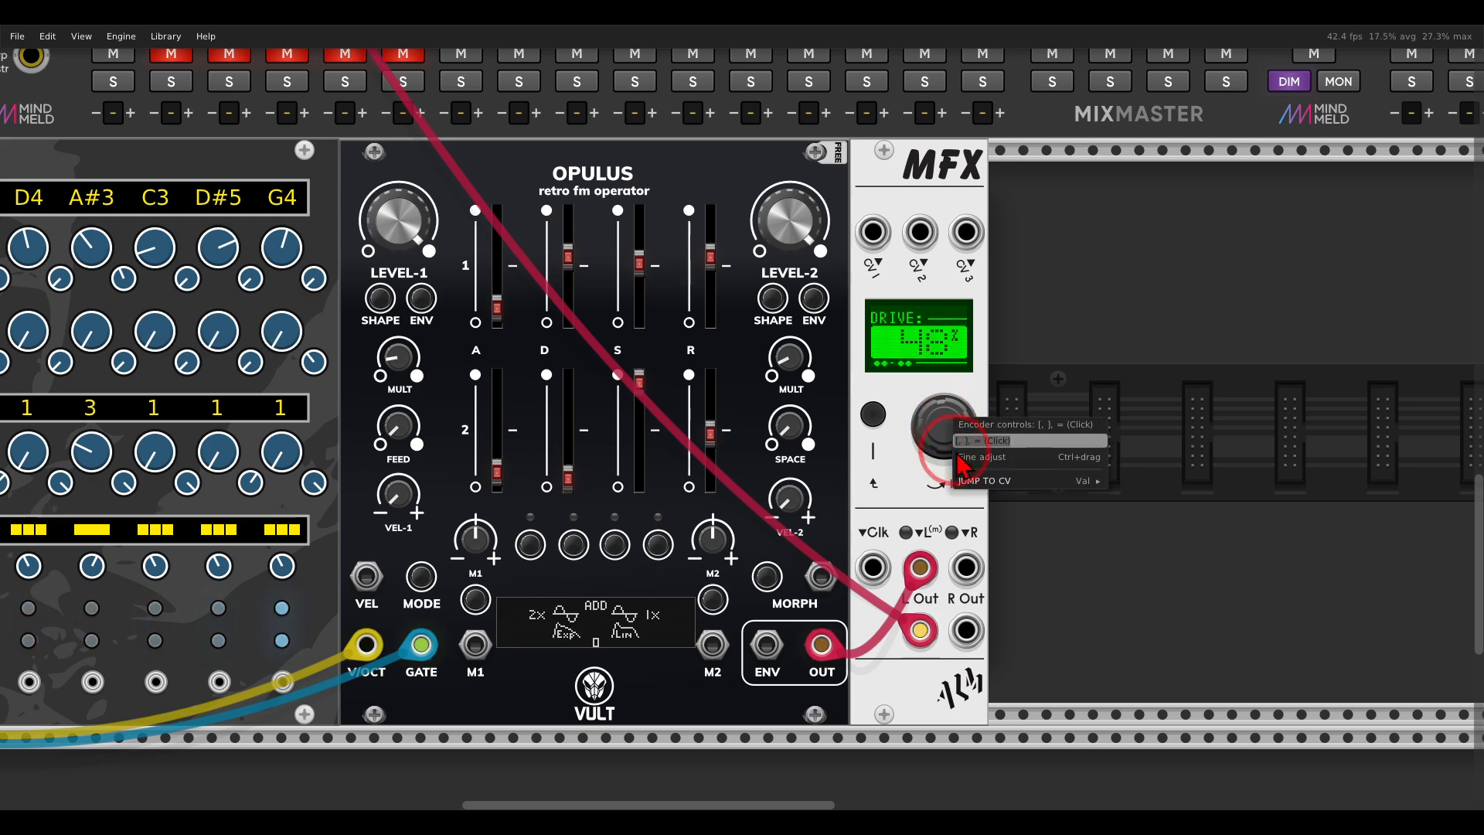
left_click(1133, 485)
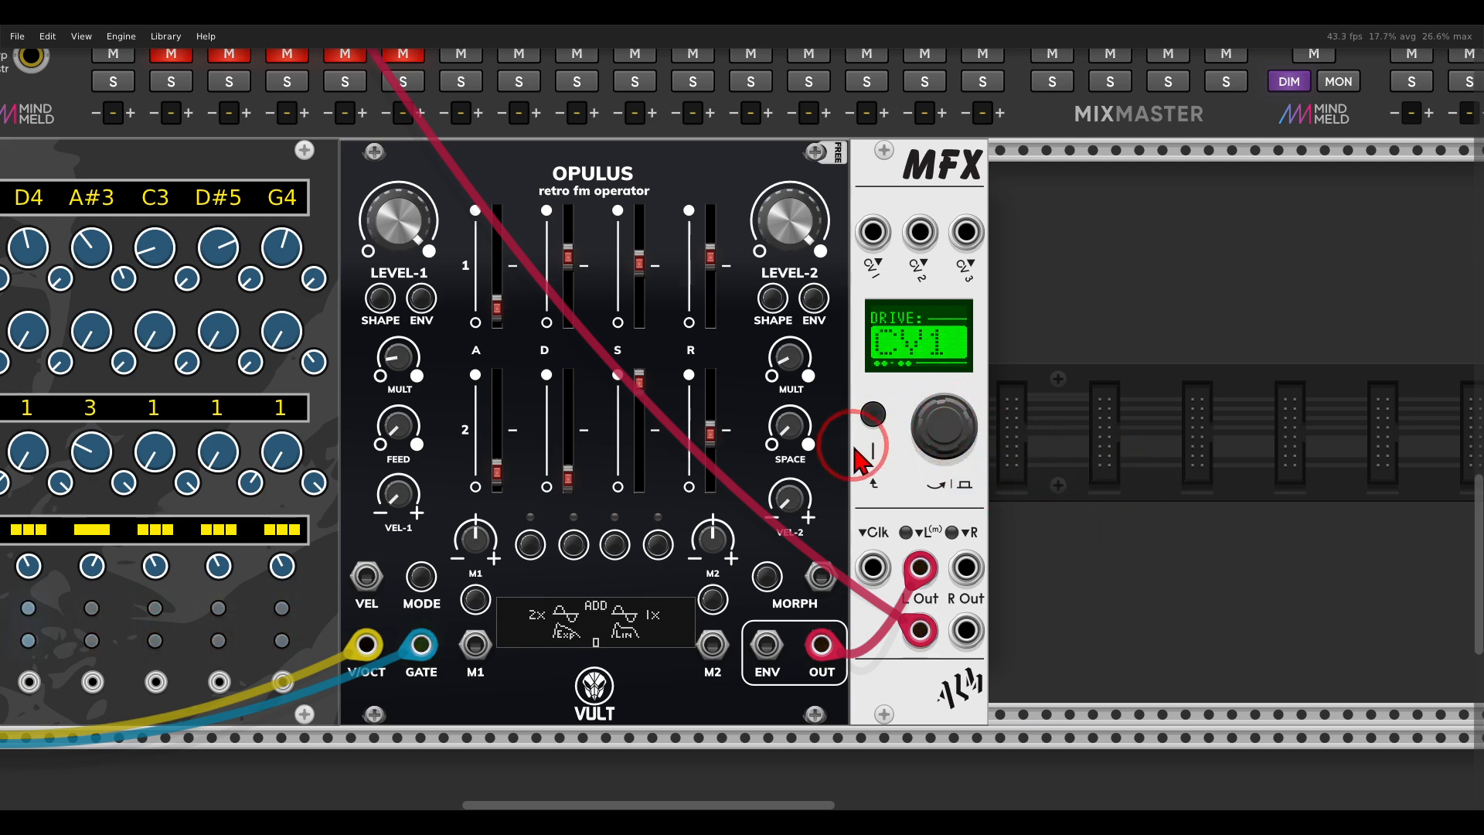
Patch the bordL accent output into the MFX CV 1 input.
left_click_drag(870, 446, 1039, 427)
scroll(995, 411, "down", 1)
left_click_drag(801, 203, 1024, 178)
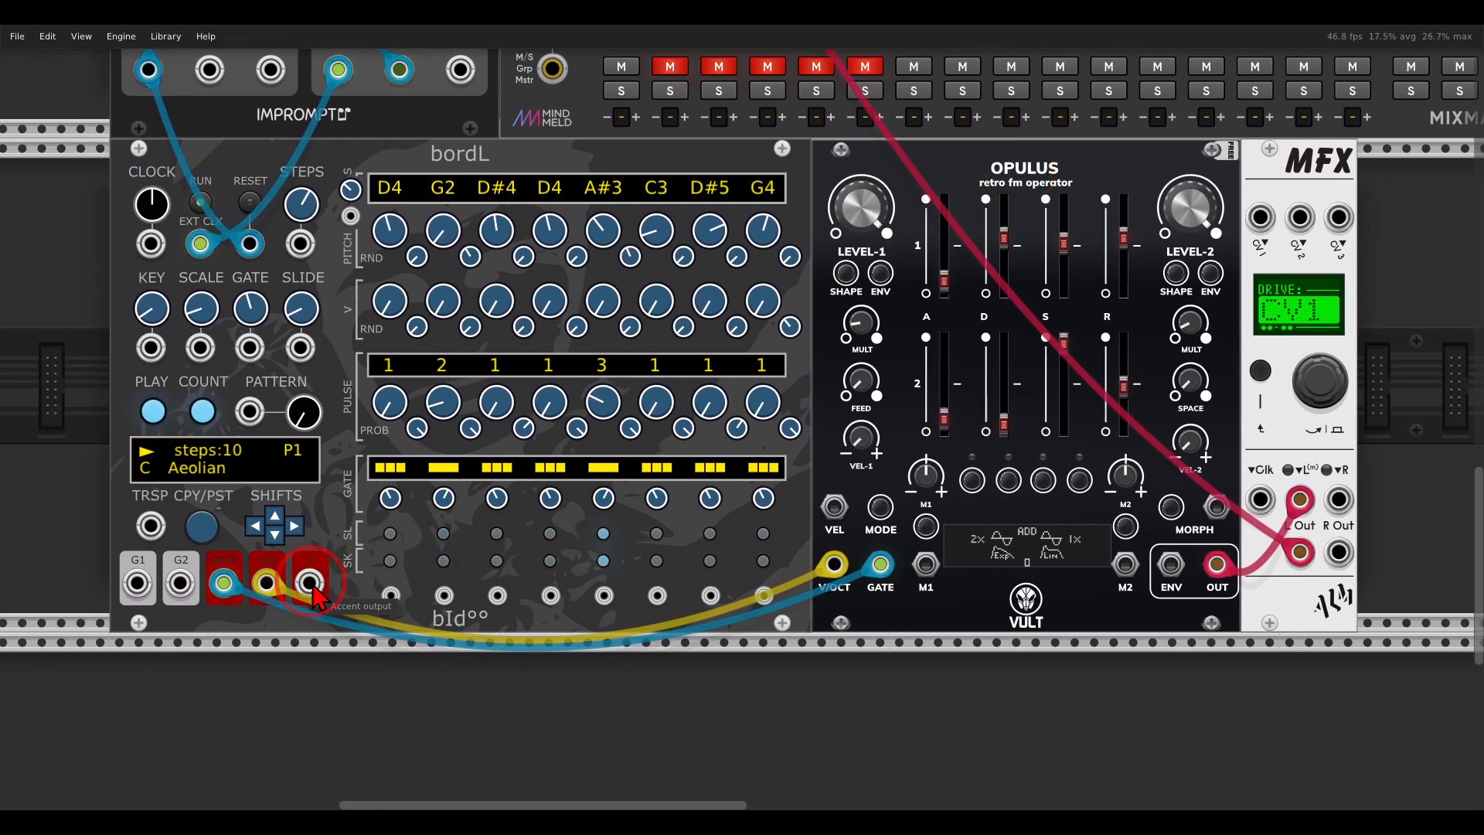
left_click_drag(313, 585, 313, 585)
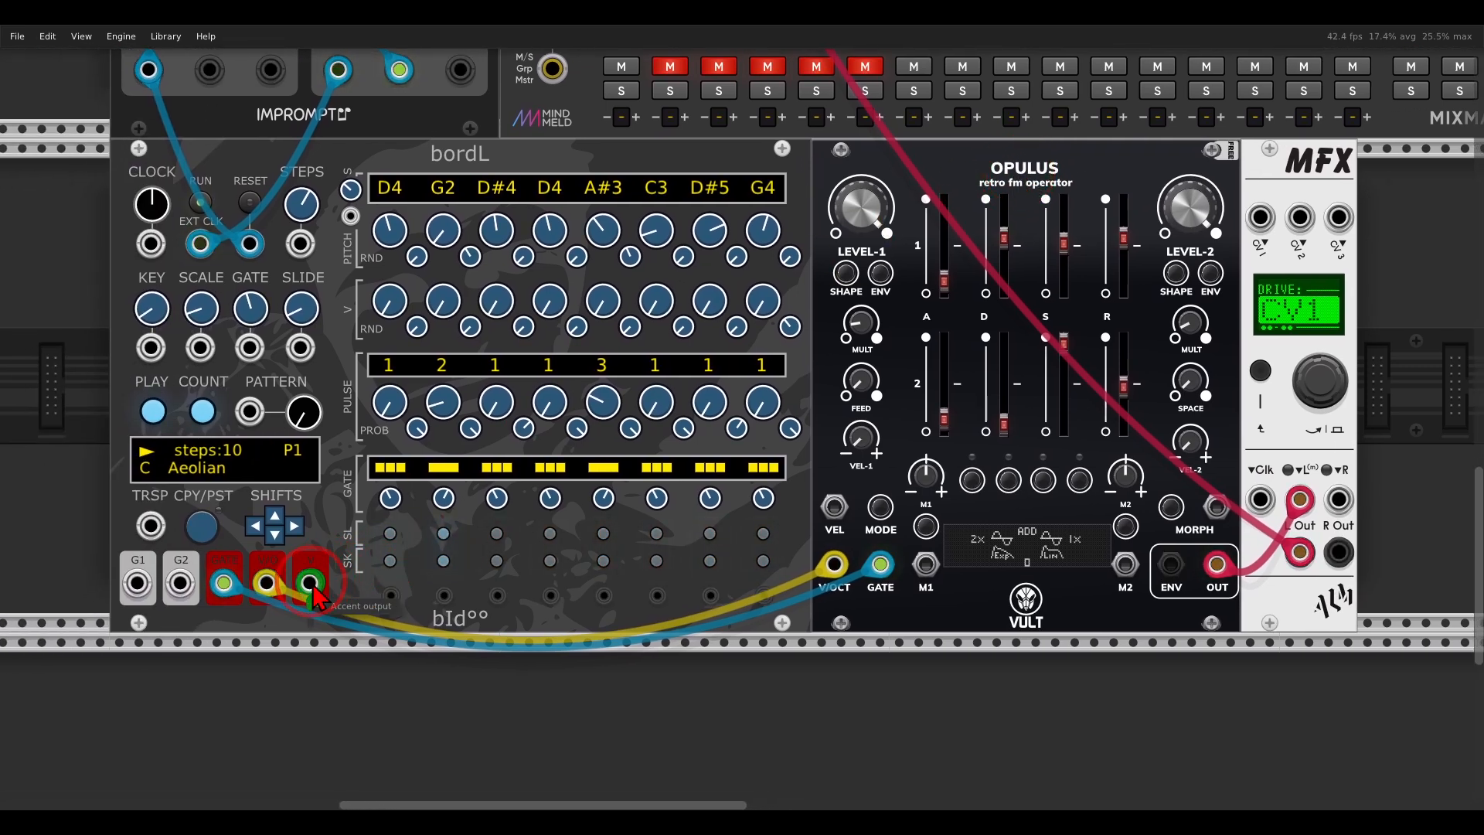
left_click_drag(315, 597, 1261, 236)
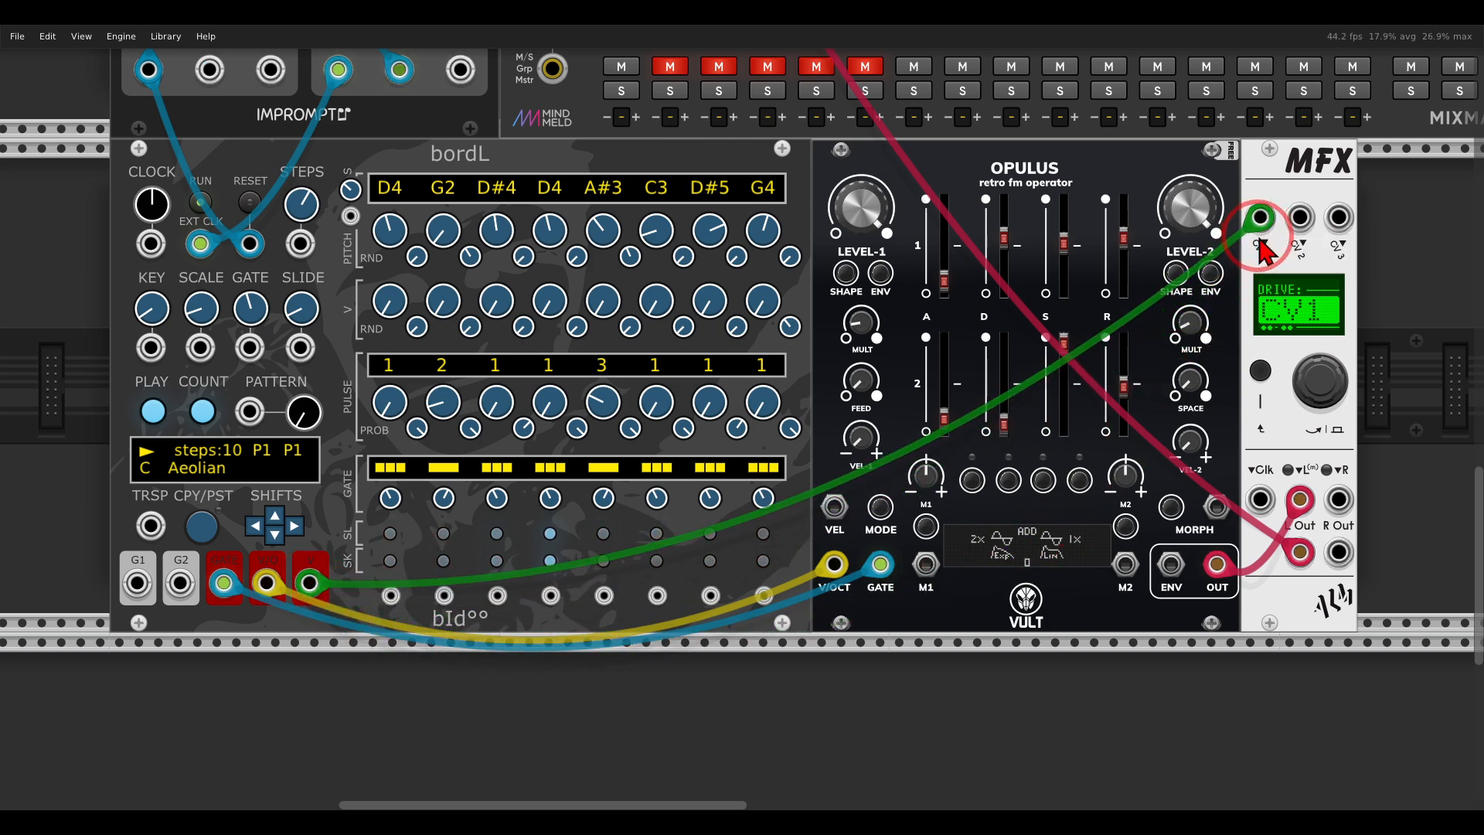
Raise the V knobs of the first and fifth bordL steps to add accent modulation to the distortion drive.
left_click(477, 365)
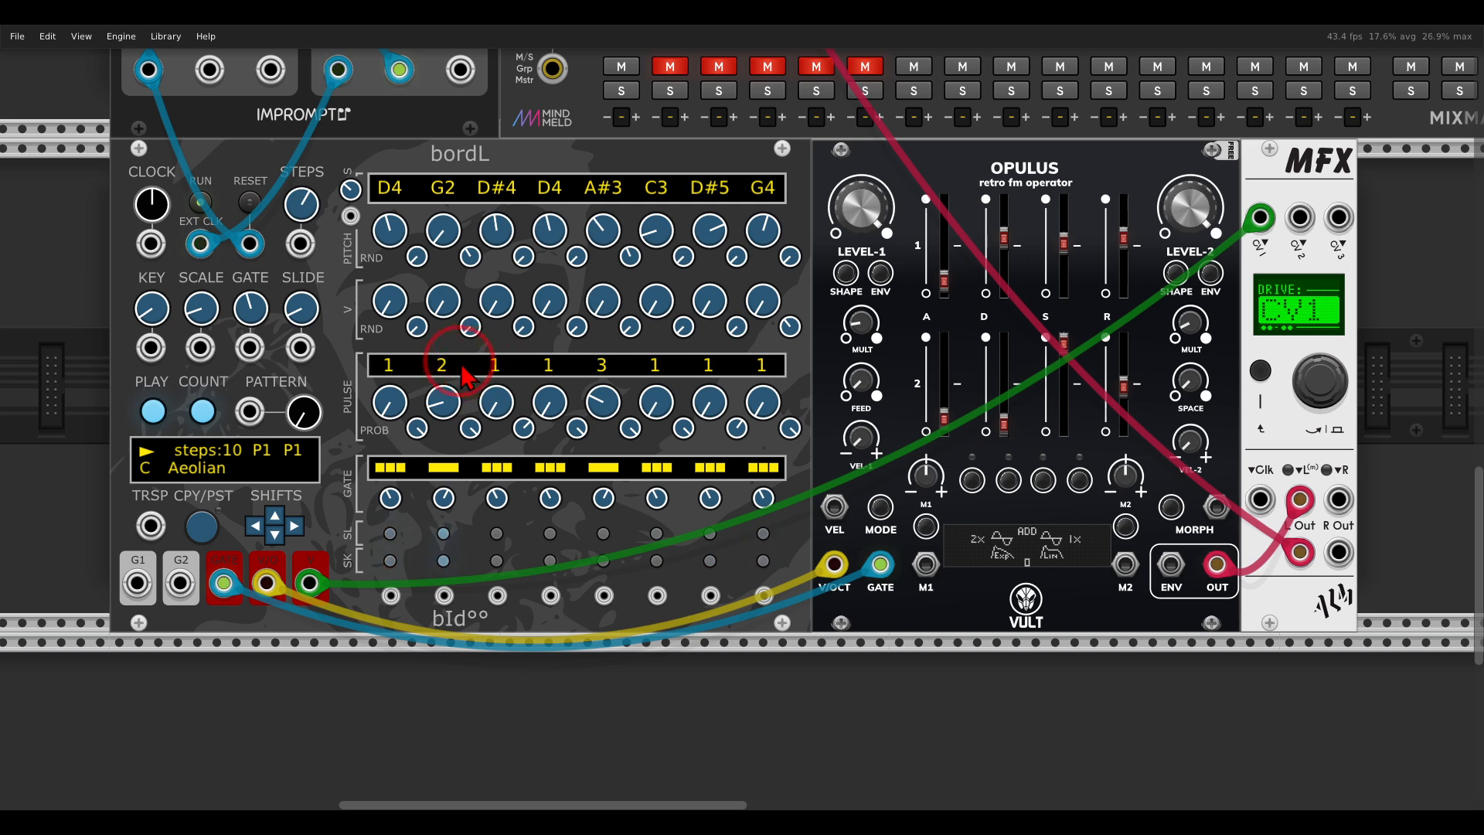
left_click_drag(389, 303, 384, 224)
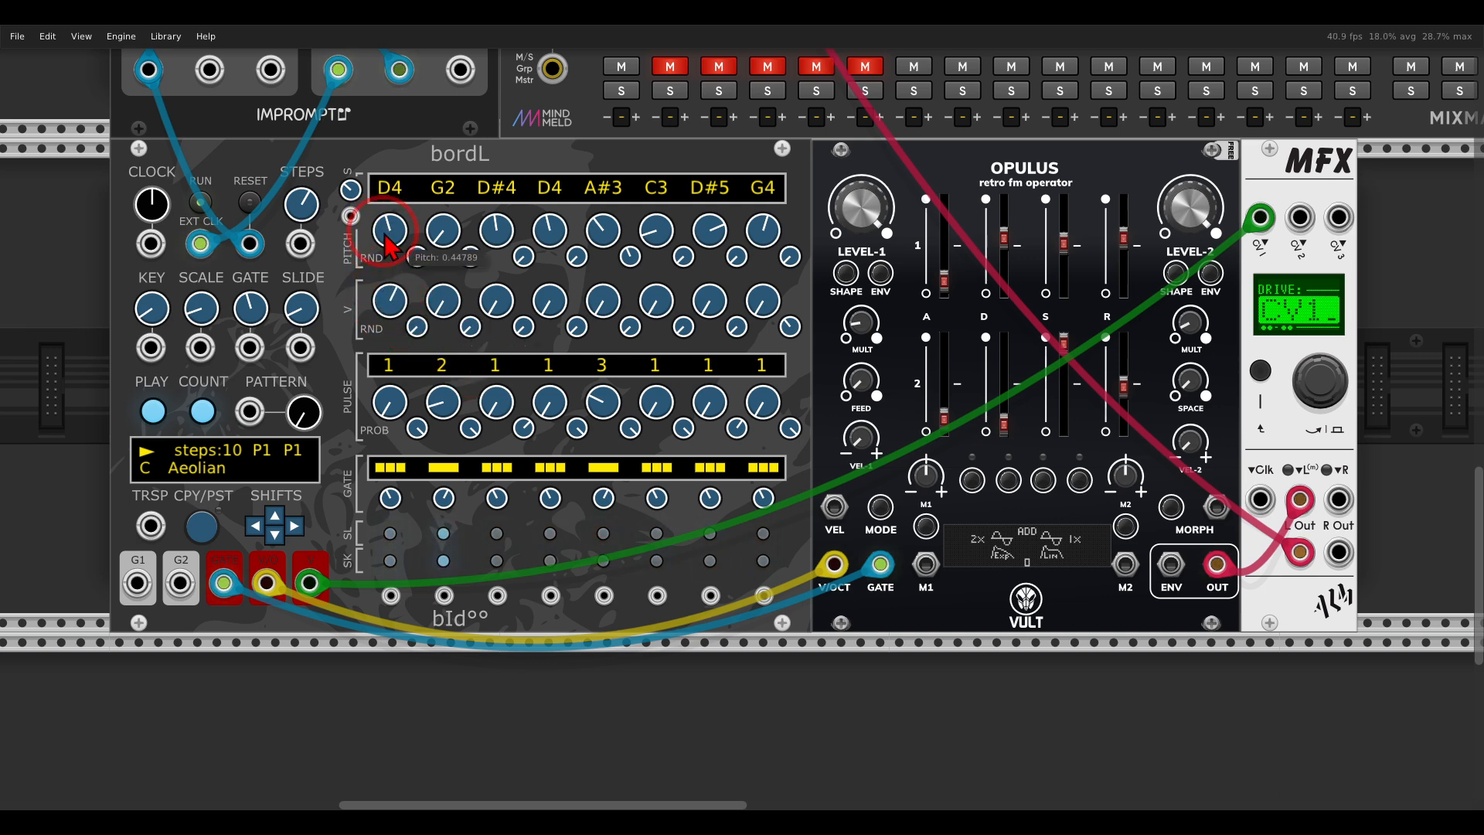
left_click_drag(598, 301, 596, 266)
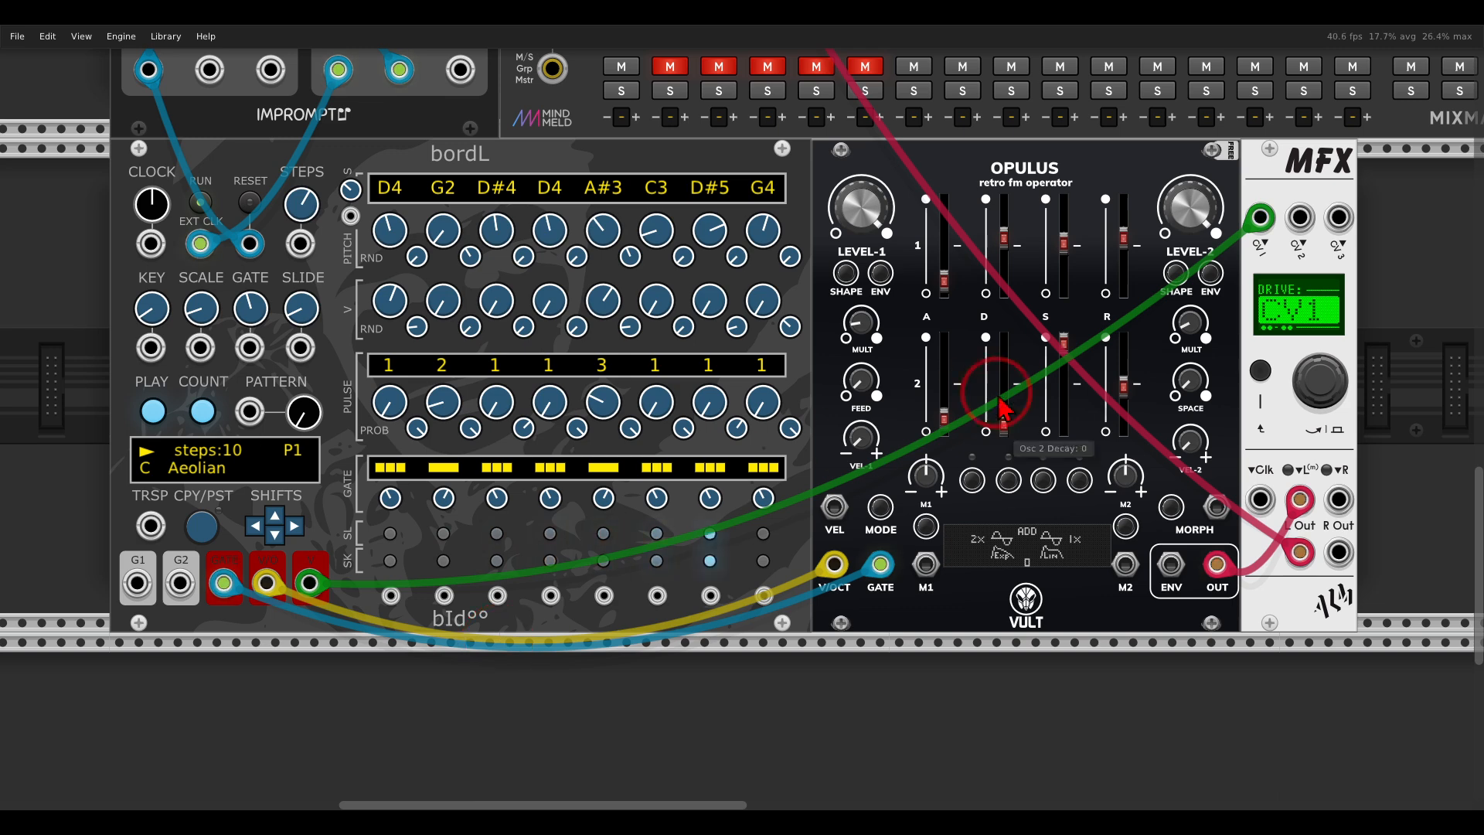
mouse_move(1343, 286)
left_mouse_down()
mouse_move(1278, 274)
mouse_move(1330, 359)
mouse_move(1363, 295)
left_mouse_up()
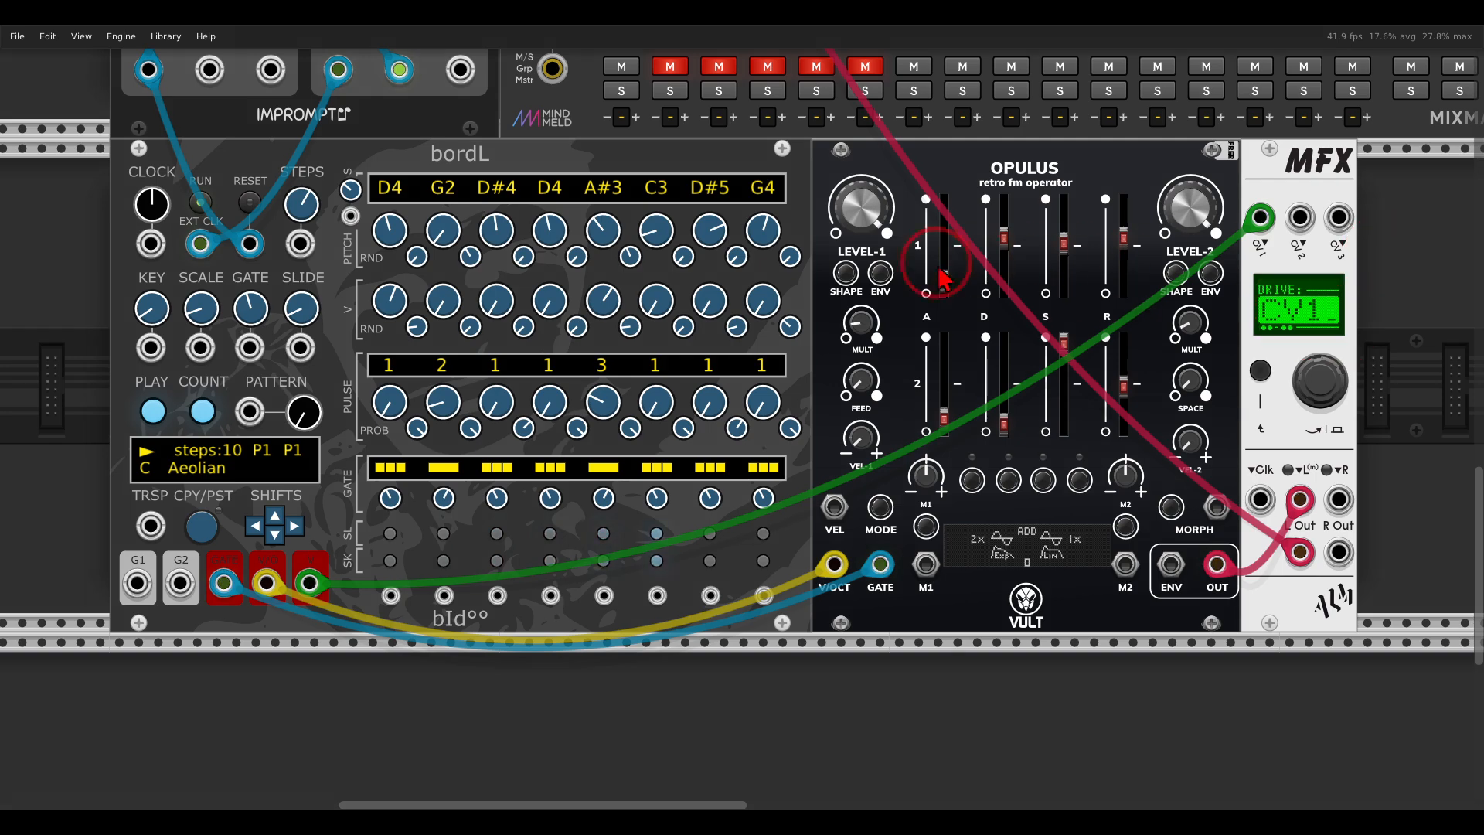
Unmute the KICK channel on the MixMaster.
scroll(900, 278, "up", 10)
scroll(901, 278, "up", 3)
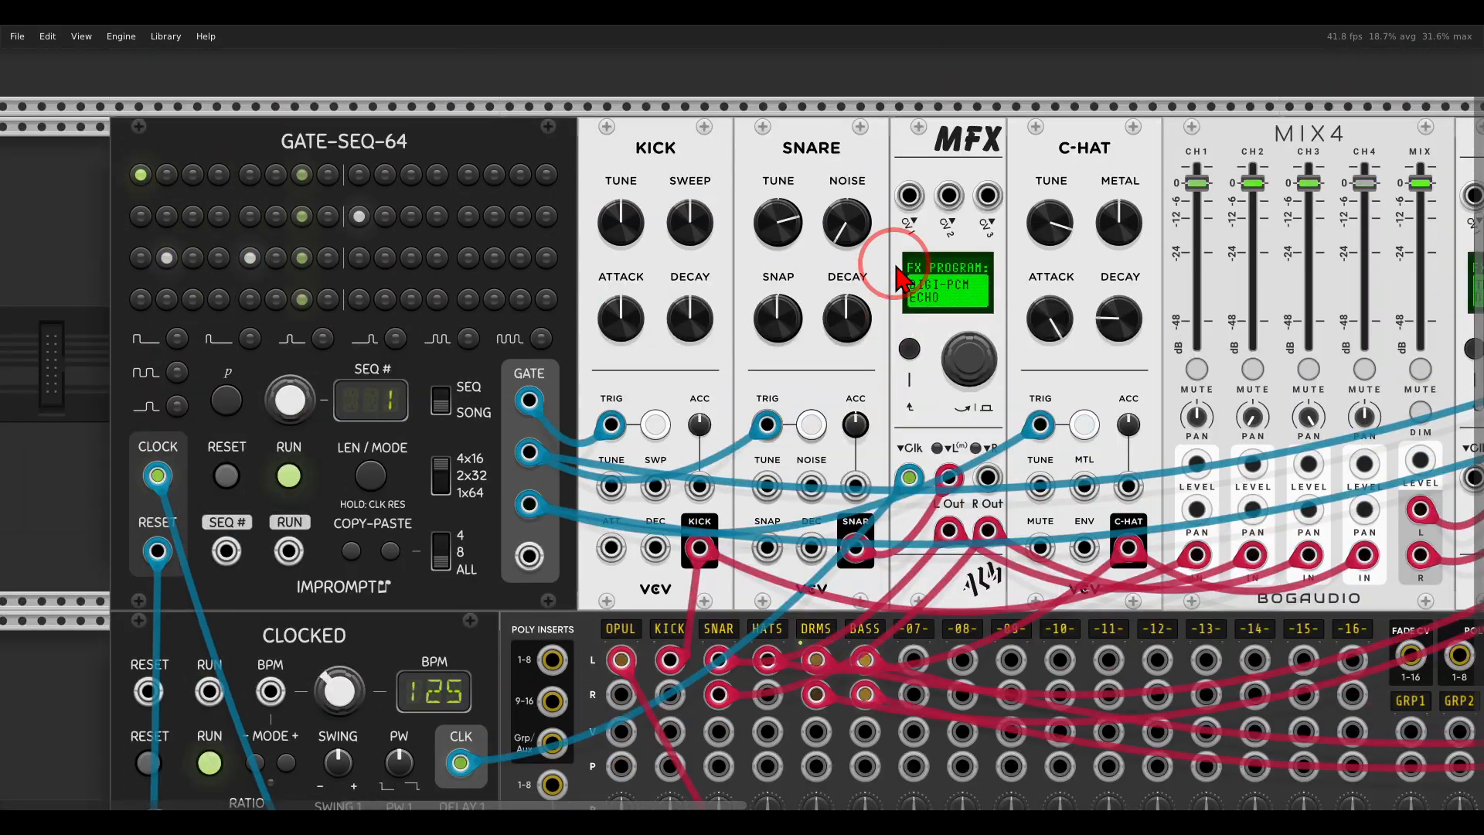
mouse_move(385, 116)
left_mouse_down()
mouse_move(207, 158)
mouse_move(433, 174)
mouse_move(553, 124)
mouse_move(592, 147)
mouse_move(563, 160)
left_mouse_up()
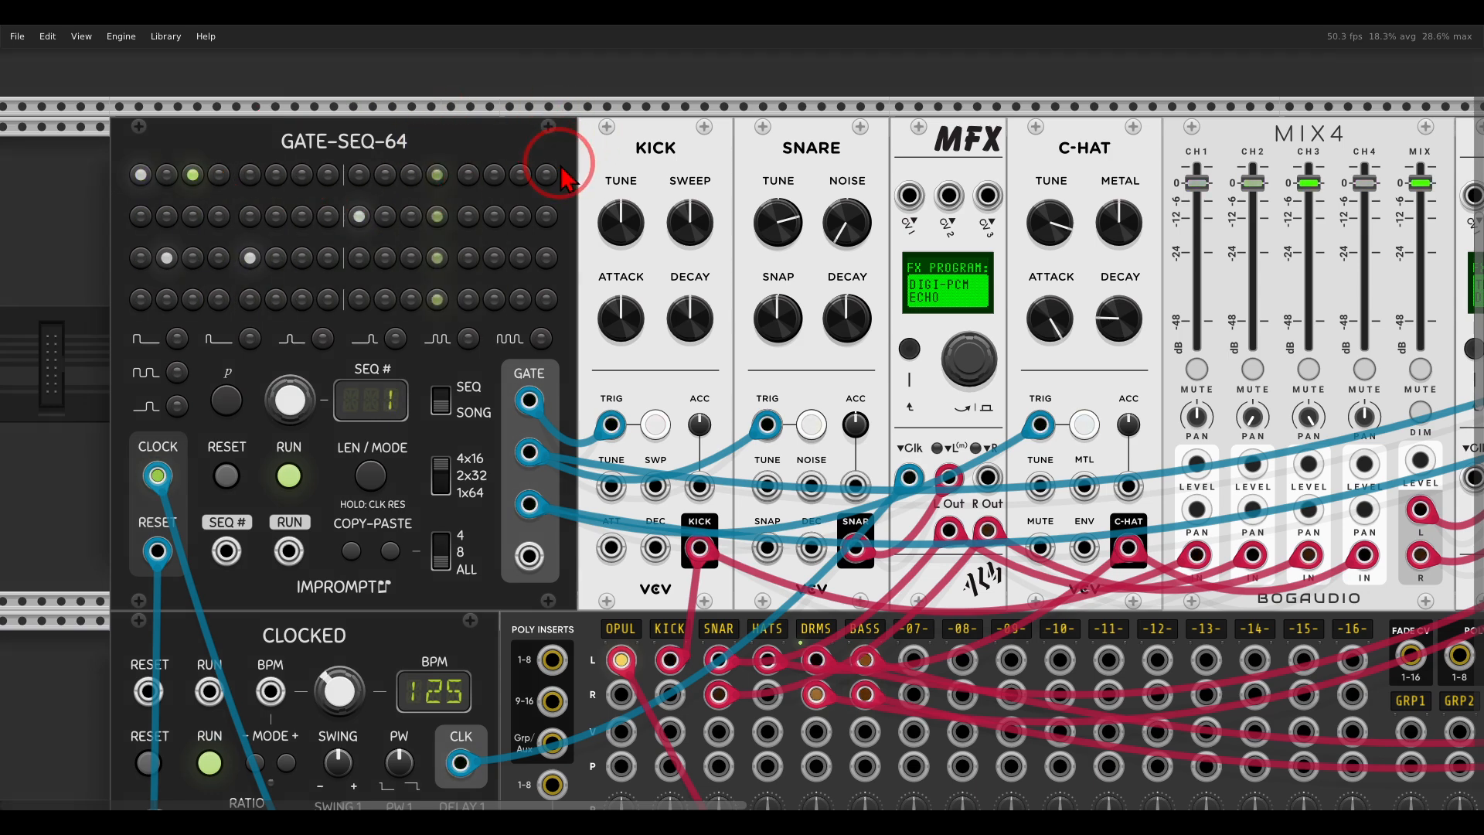
scroll(644, 362, "down", 7)
left_click(670, 764)
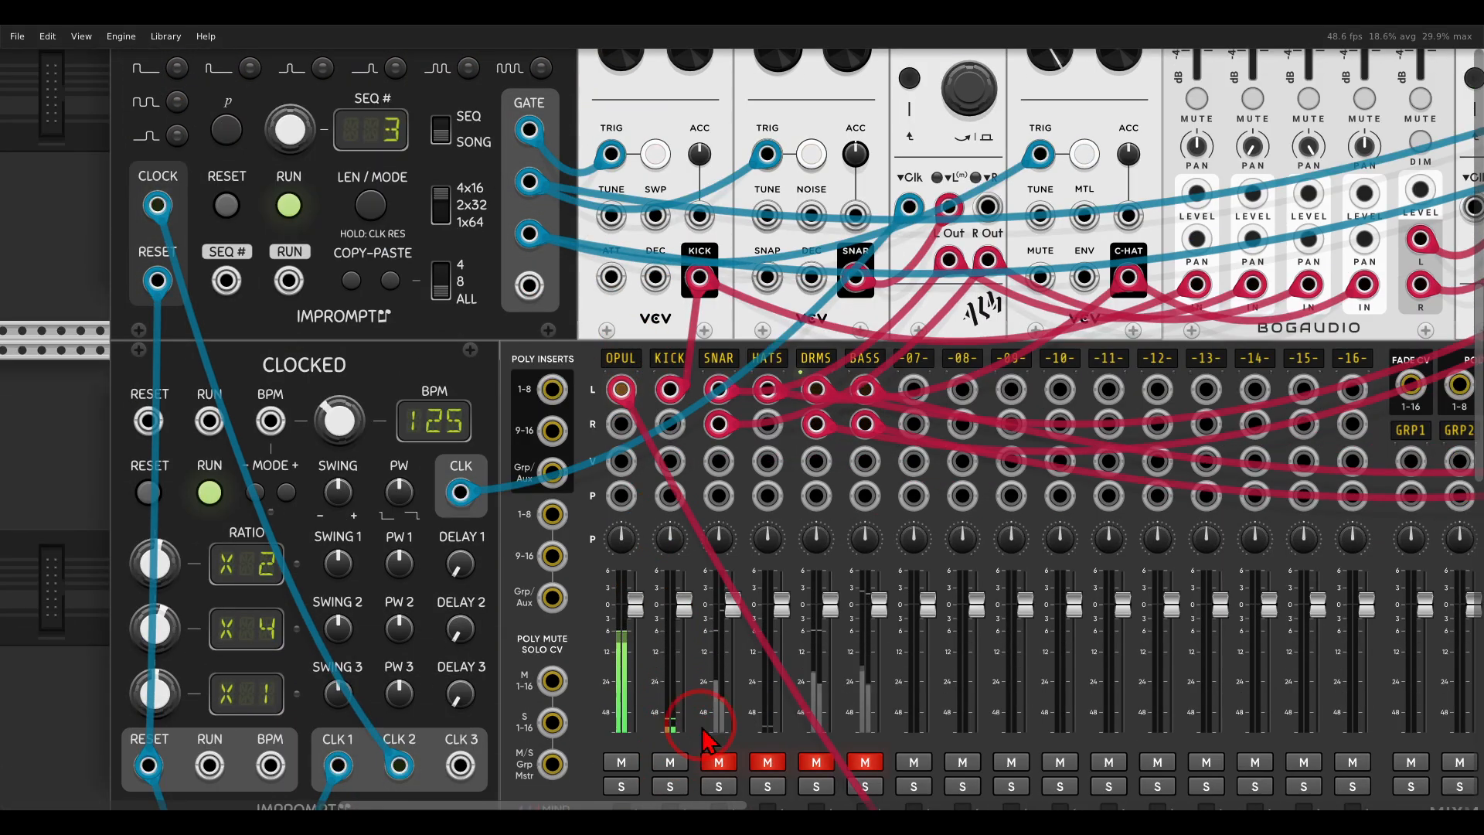
Show the snare module with its DIGI-PCM ECHO MFX and unmute the SNAR channel on the mixer.
scroll(813, 403, "up", 6)
scroll(813, 399, "up", 2)
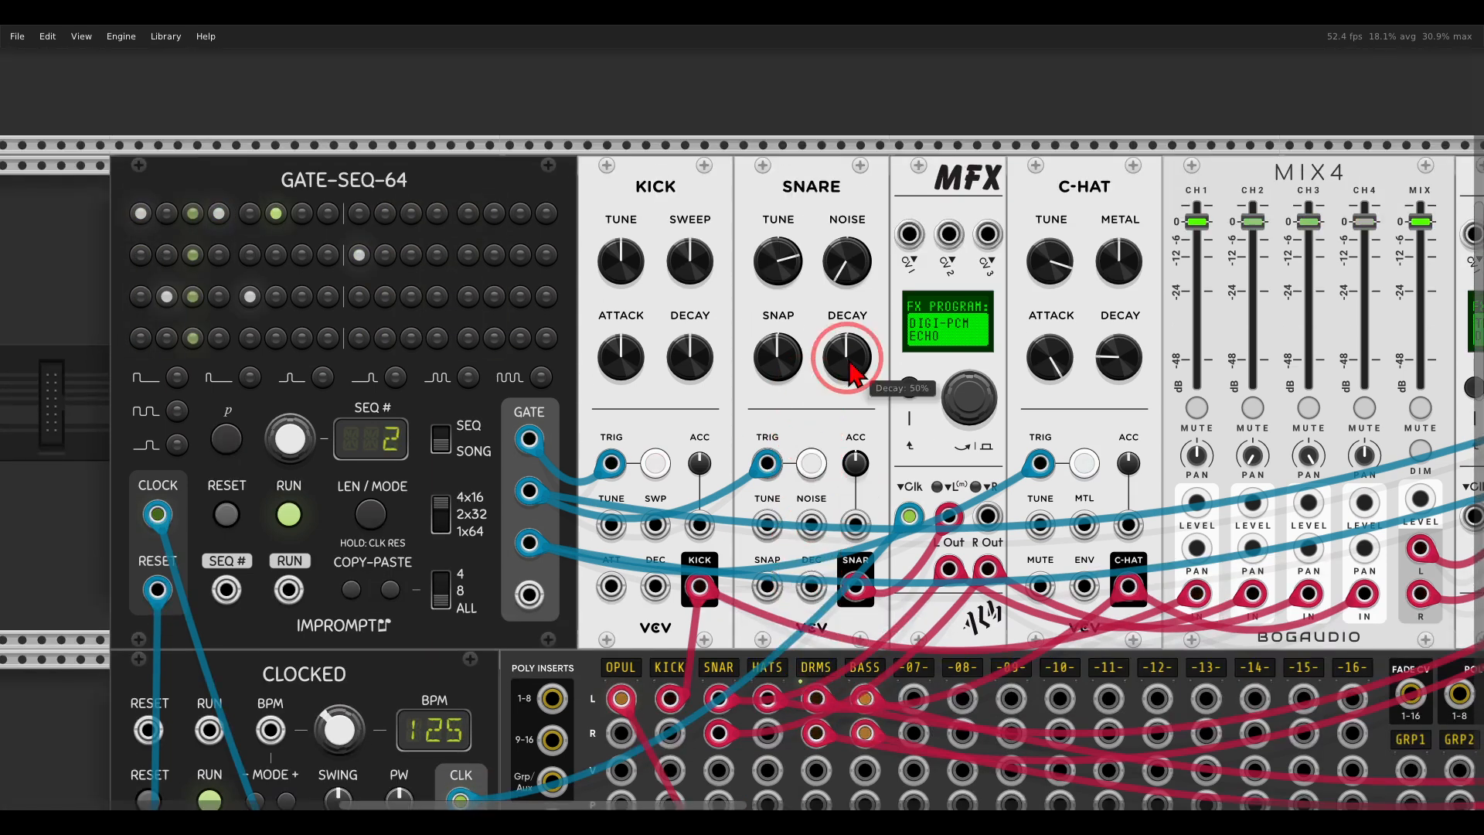
mouse_move(858, 153)
left_mouse_down()
mouse_move(773, 199)
mouse_move(860, 174)
mouse_move(940, 177)
mouse_move(895, 195)
left_mouse_up()
mouse_move(997, 277)
left_mouse_down()
mouse_move(862, 309)
mouse_move(1005, 289)
left_mouse_up()
key("Escape")
scroll(771, 456, "down", 5)
scroll(771, 456, "down", 4)
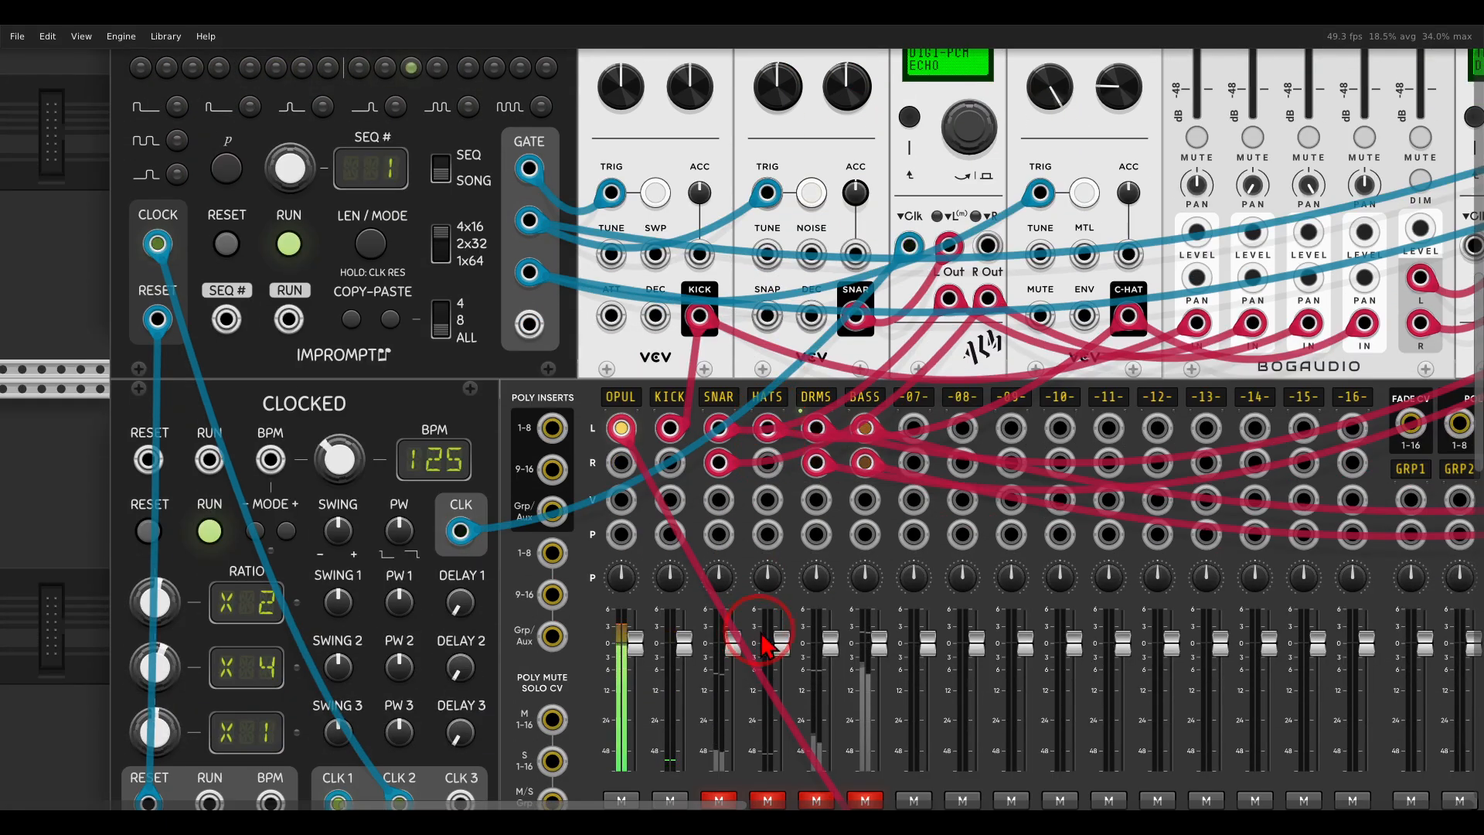
left_click(714, 727)
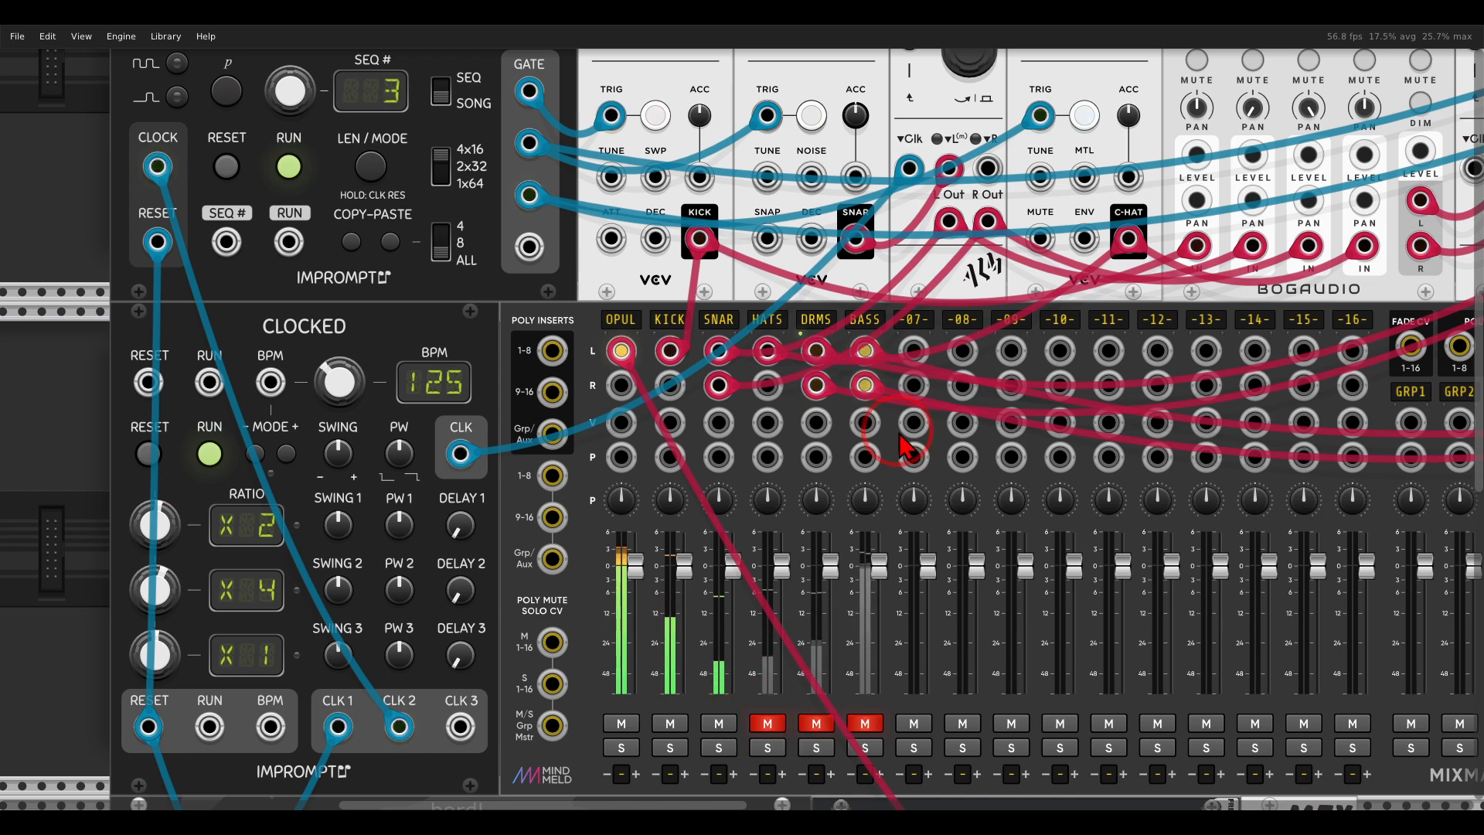
Unmute the HATS channel on the mixer.
scroll(884, 334, "up", 6)
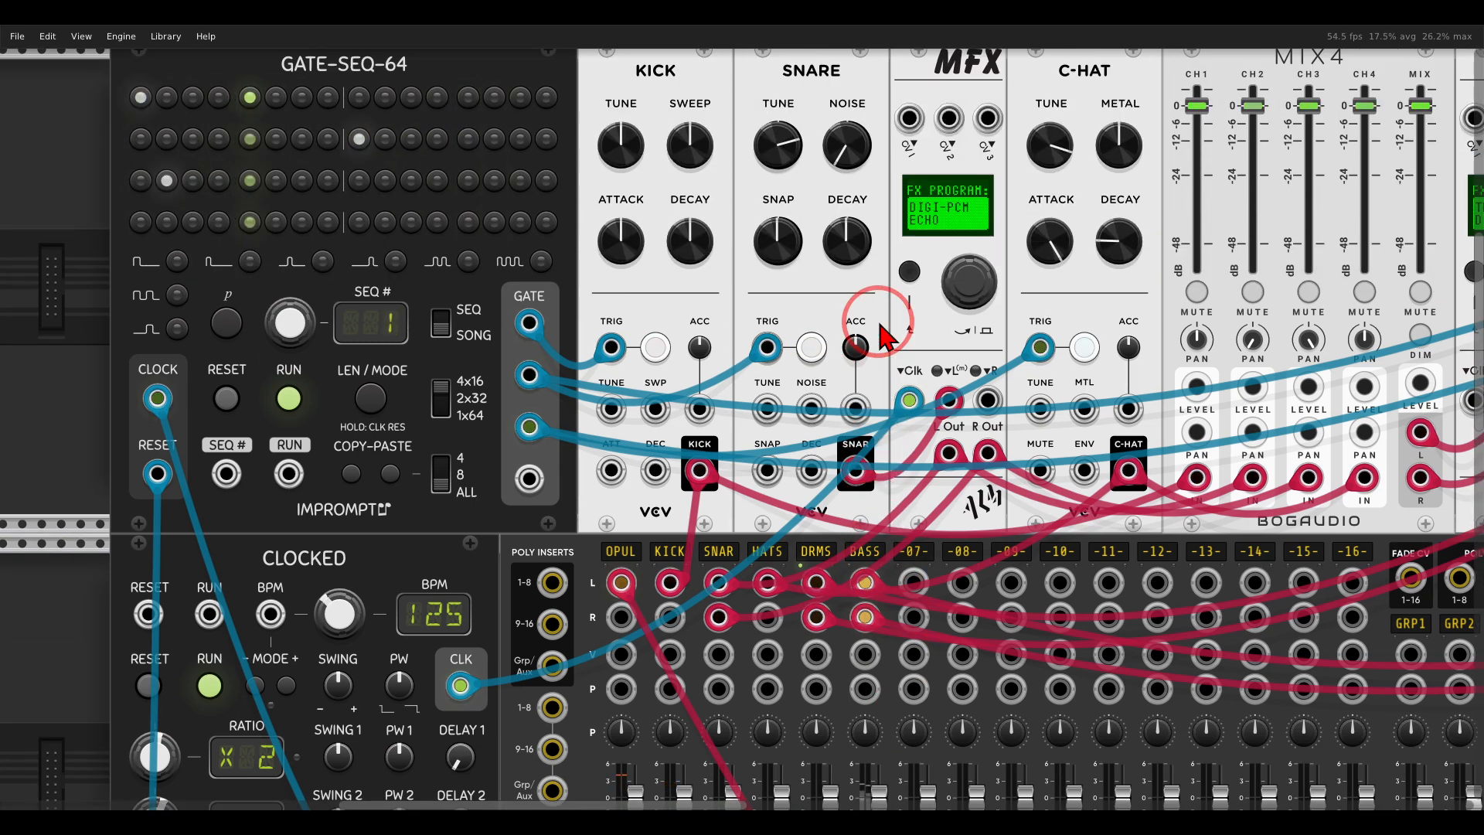
scroll(884, 334, "down", 2)
scroll(884, 334, "down", 4)
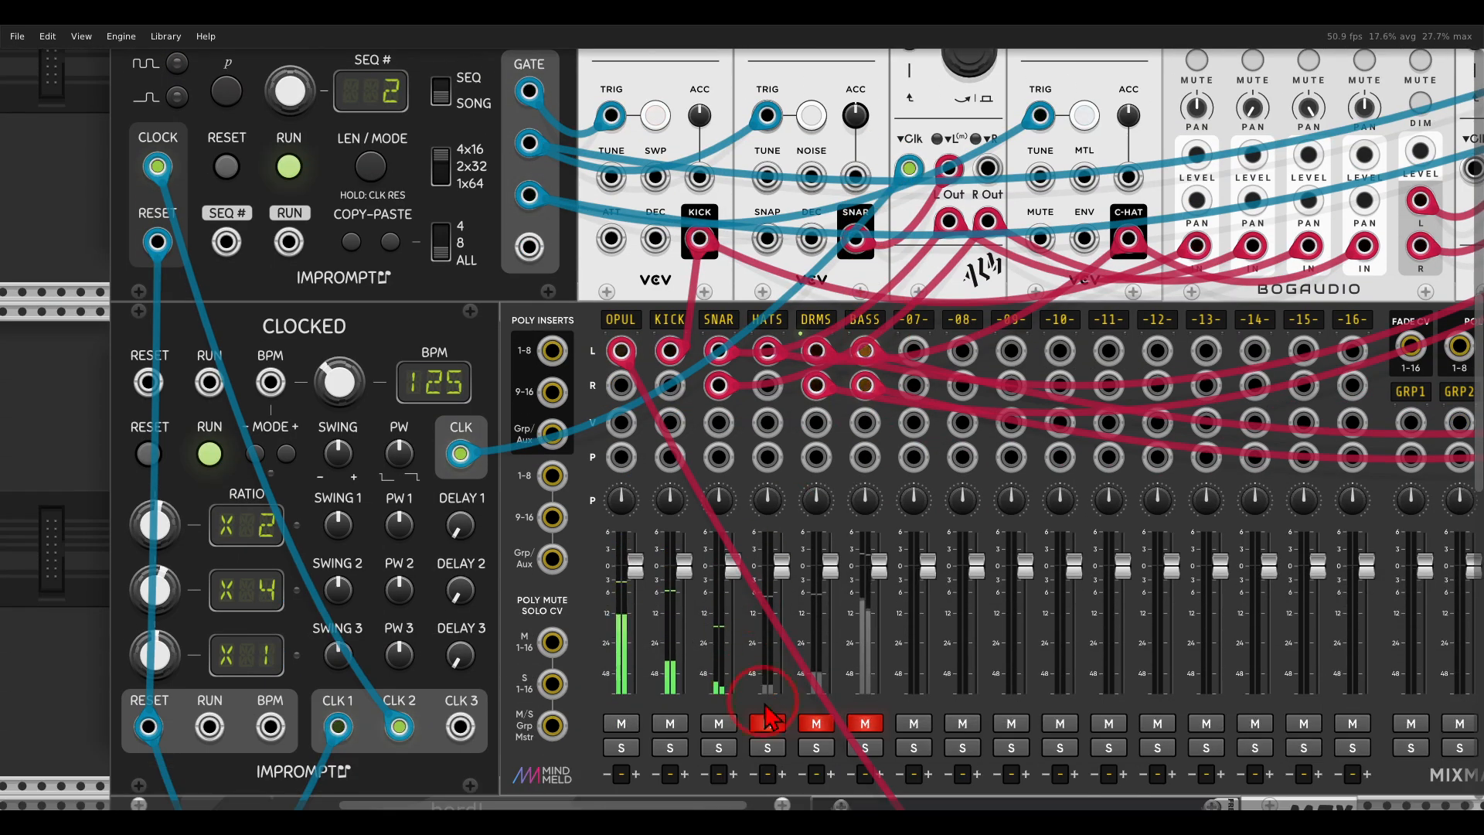
Show the MIX4 routing into the distortion and compressor MFX modules, and unmute and solo the DRMS channel.
scroll(883, 267, "up", 8)
scroll(884, 267, "up", 2)
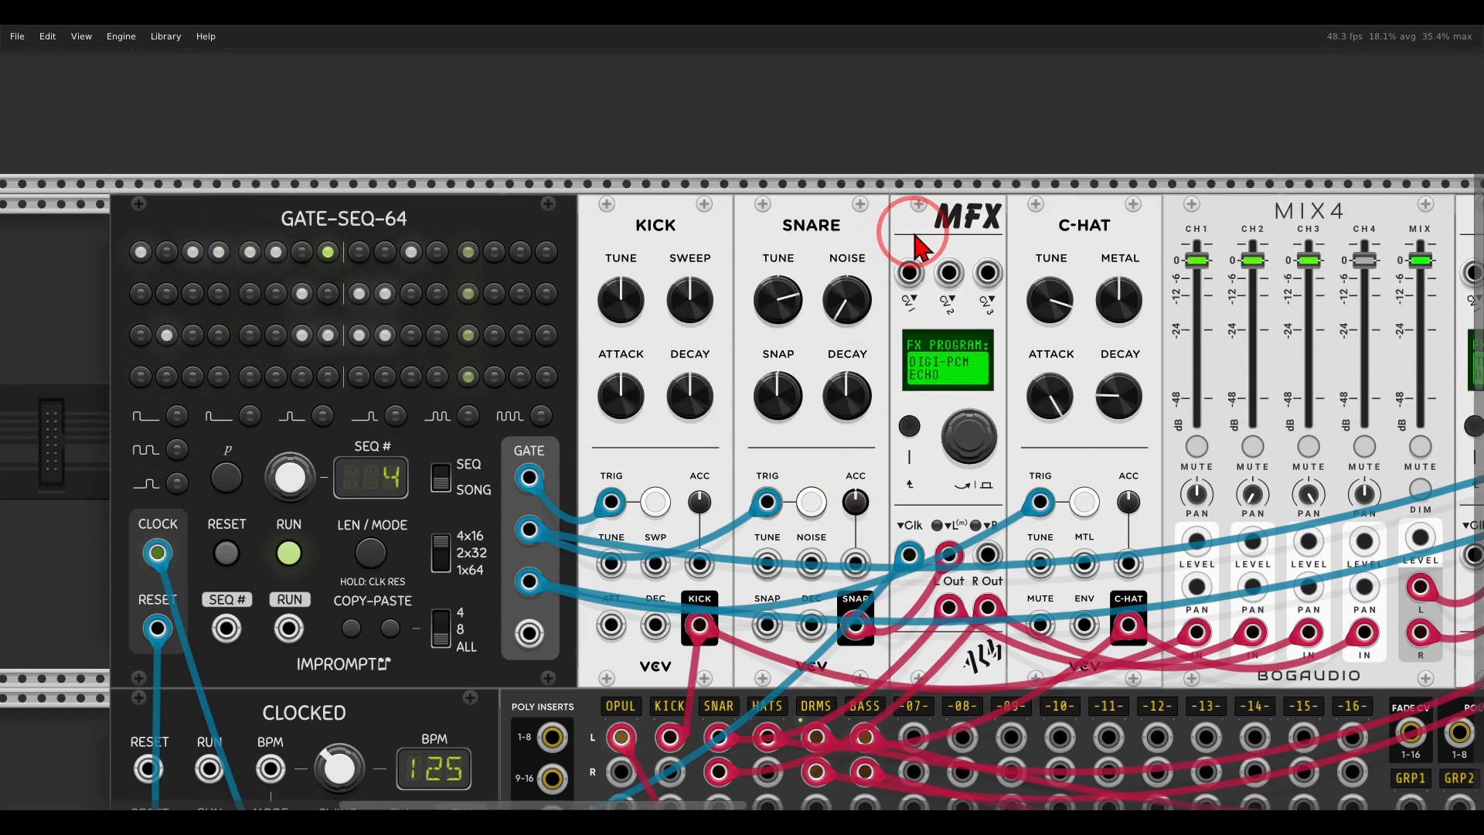
left_click_drag(1011, 225, 521, 216)
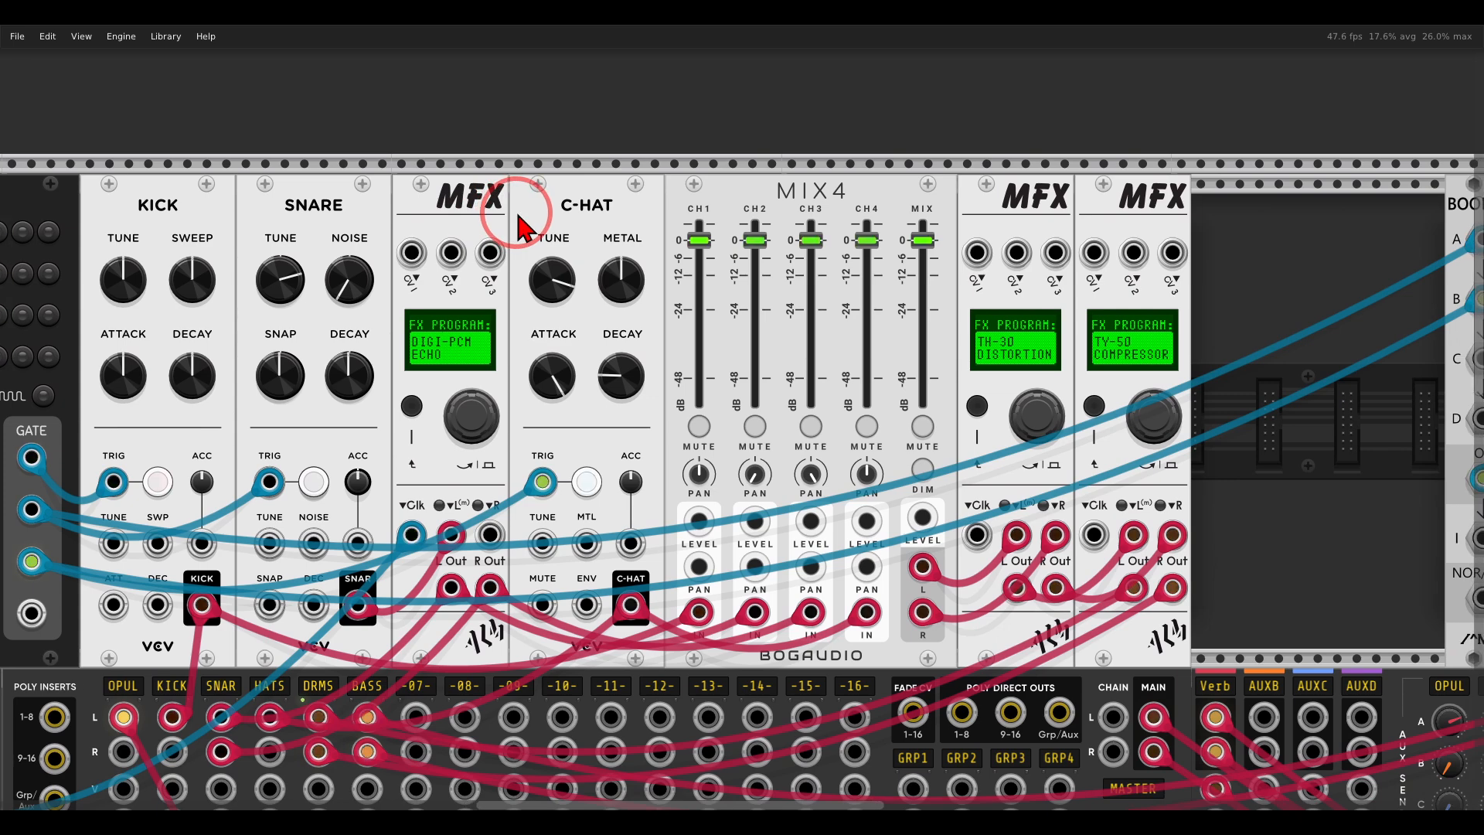
mouse_move(789, 186)
left_mouse_down()
mouse_move(738, 167)
mouse_move(889, 247)
mouse_move(856, 176)
mouse_move(970, 203)
mouse_move(947, 228)
left_mouse_up()
mouse_move(1198, 166)
left_mouse_down()
mouse_move(1090, 221)
mouse_move(1202, 193)
mouse_move(1212, 211)
left_mouse_up()
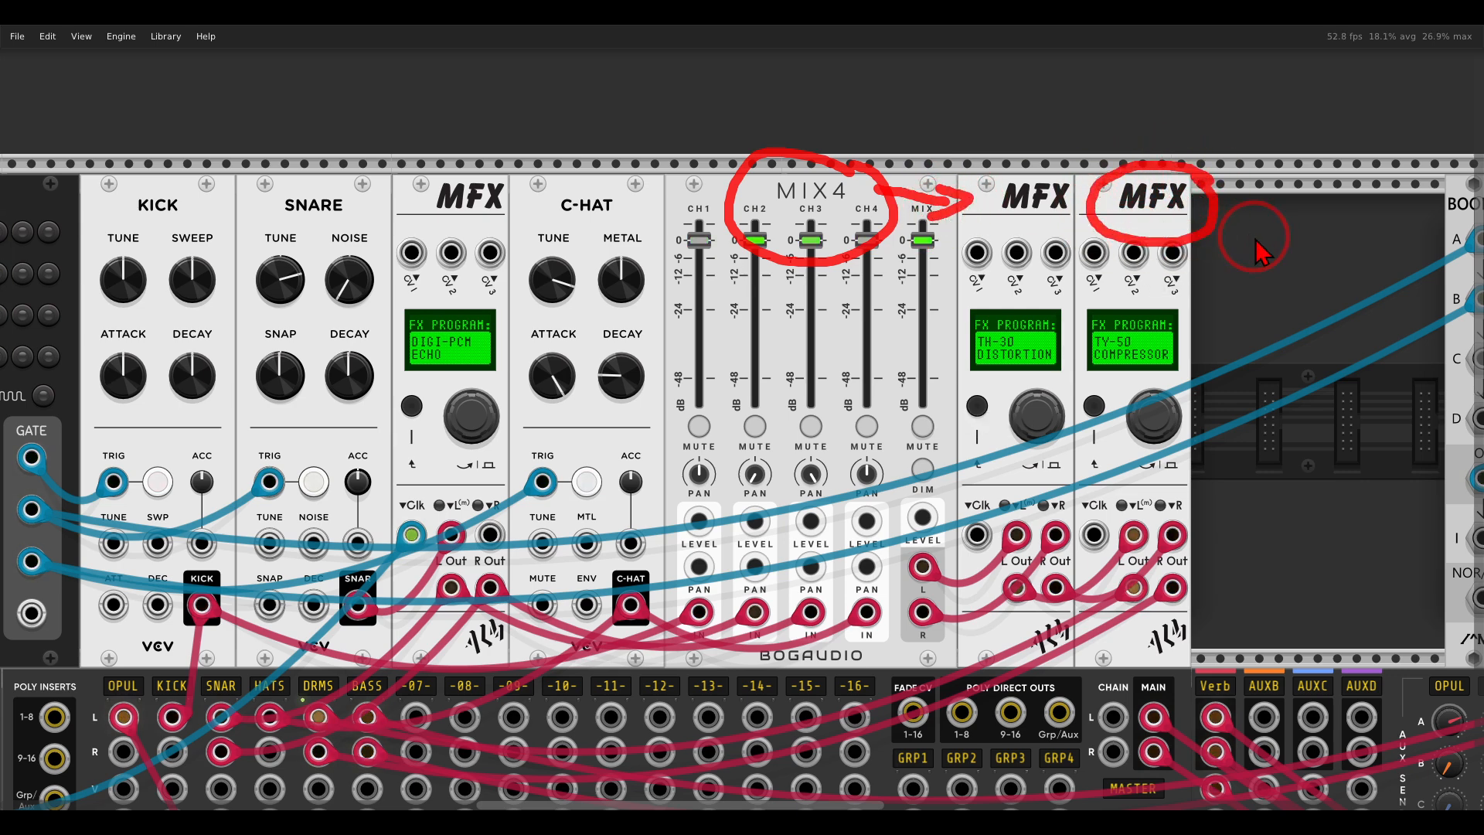
key("Escape")
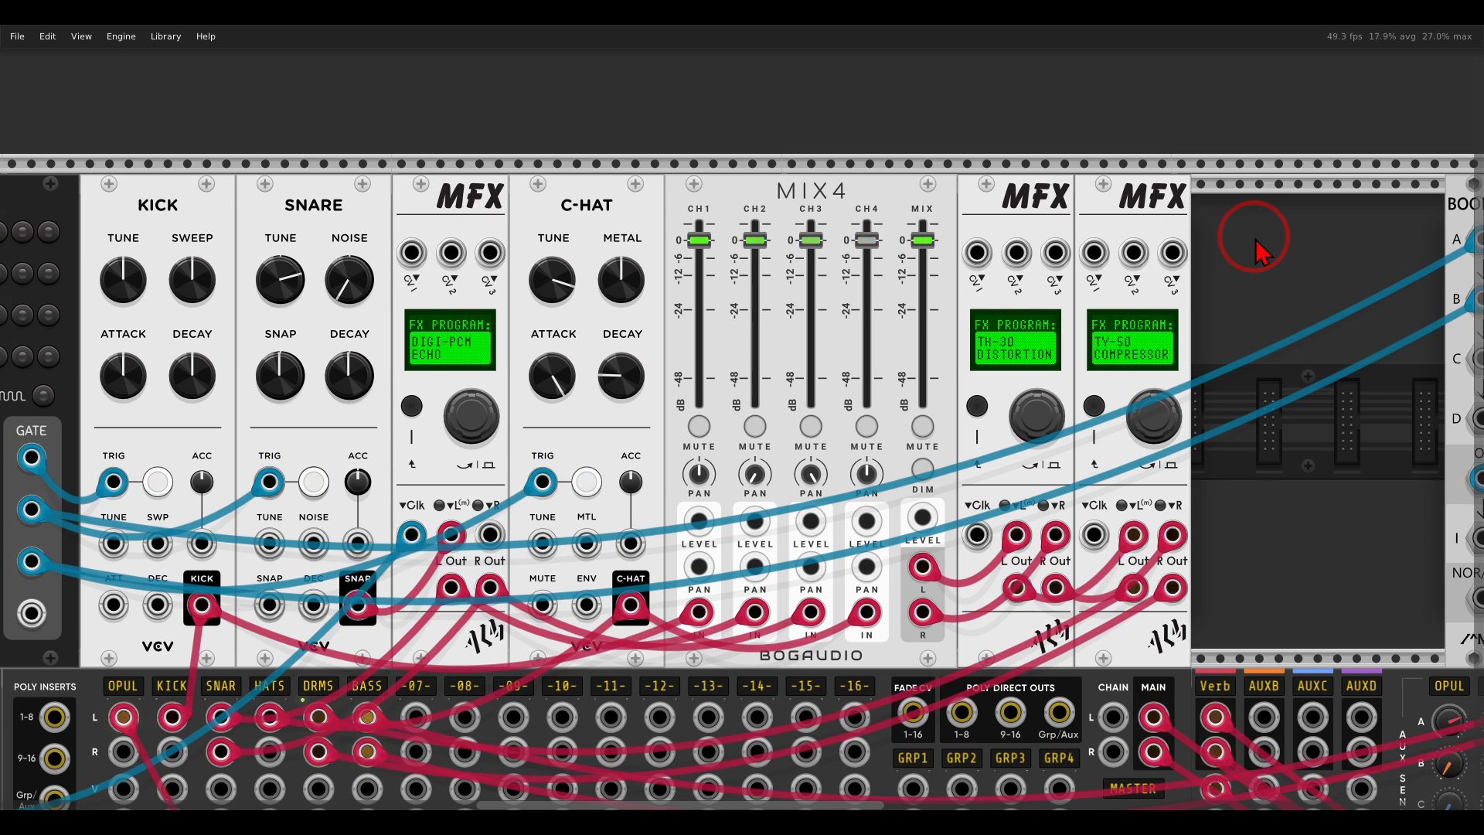
scroll(371, 332, "down", 10)
left_click(318, 626)
left_click(319, 627)
left_click(319, 650)
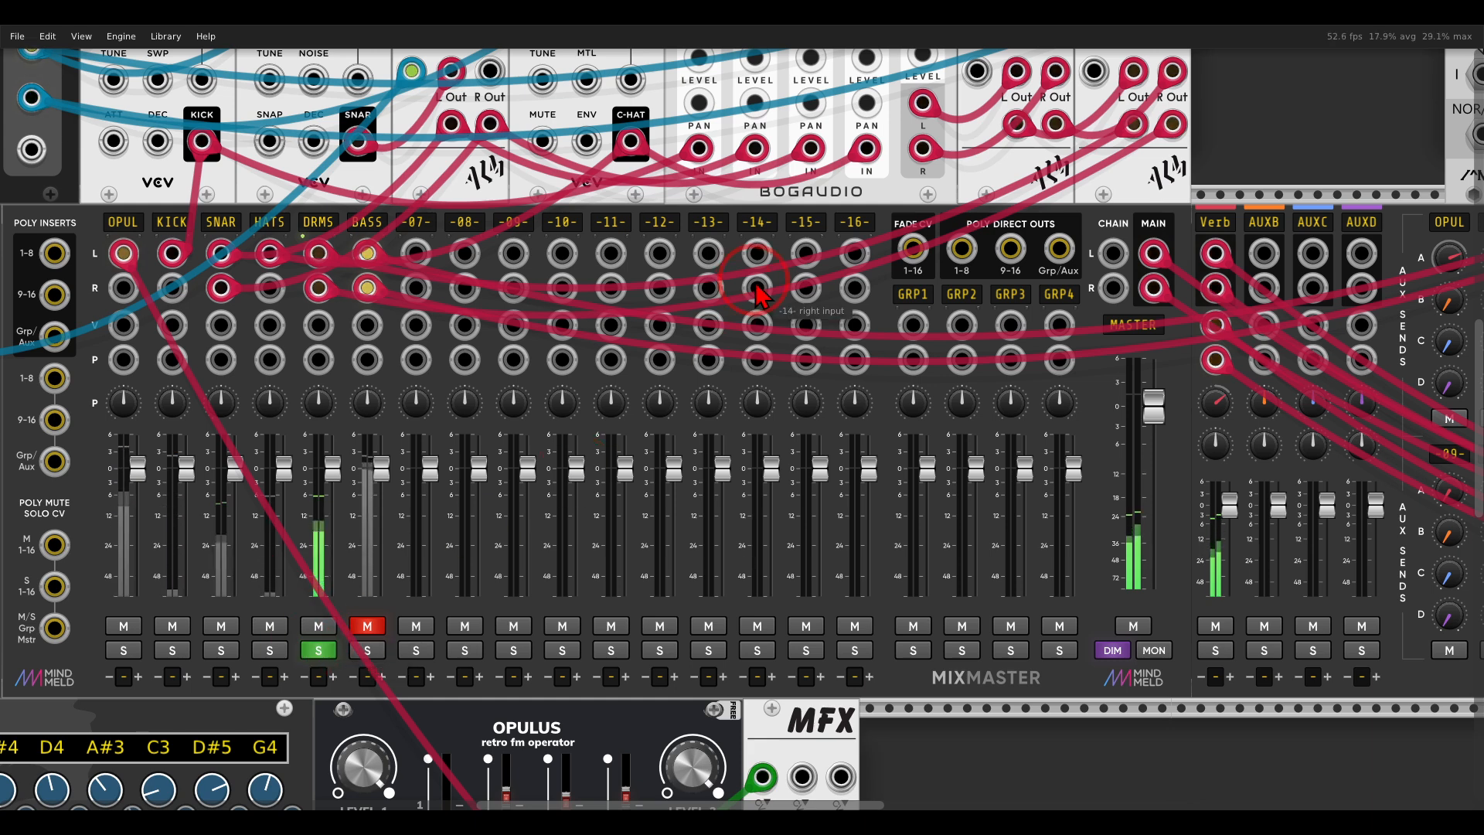
Take the DRMS channel out of solo and leave it unmuted after comparing the mix with it muted.
left_click_drag(709, 202, 1007, 209)
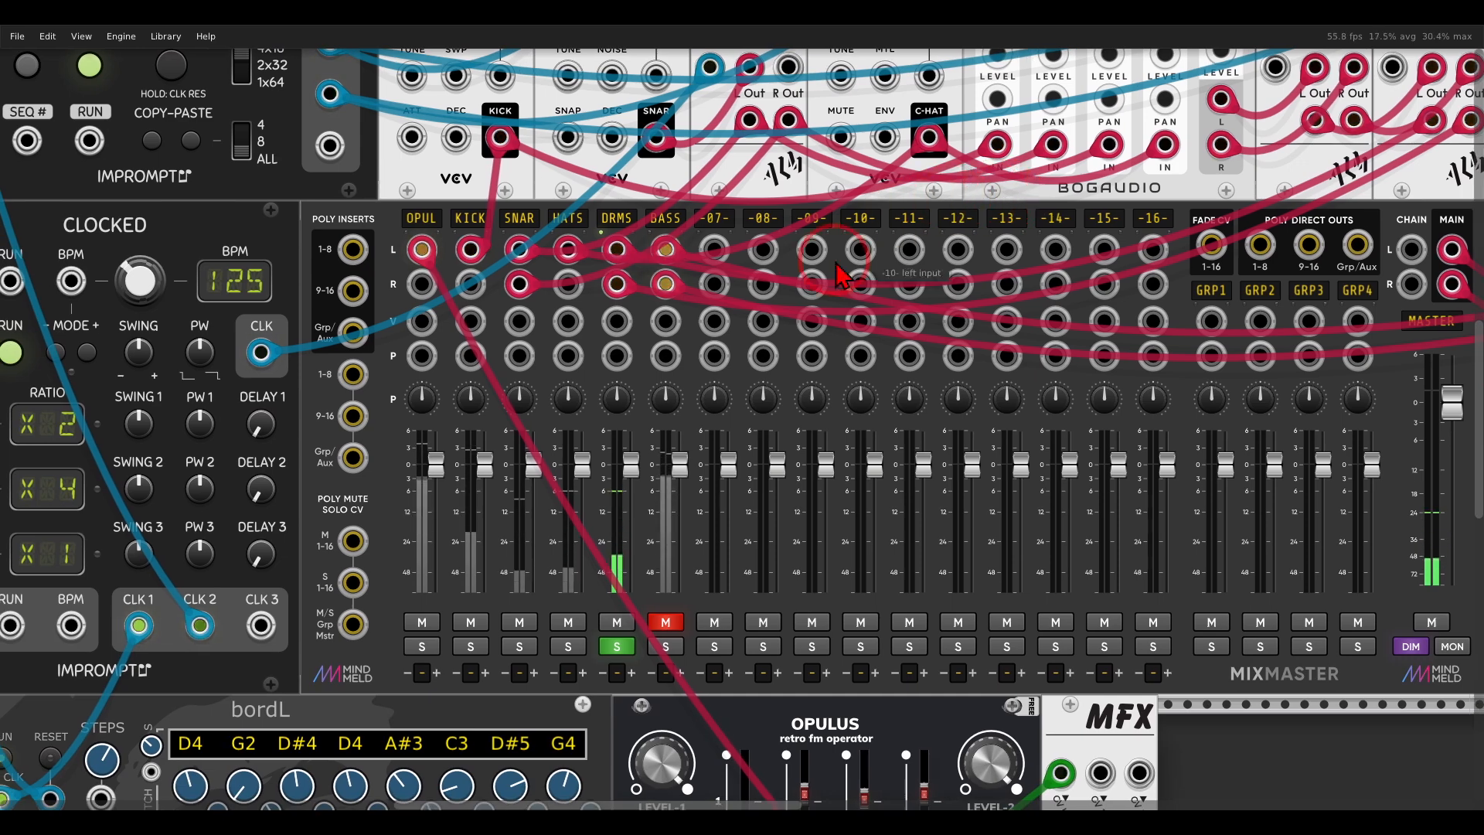
left_click(615, 647)
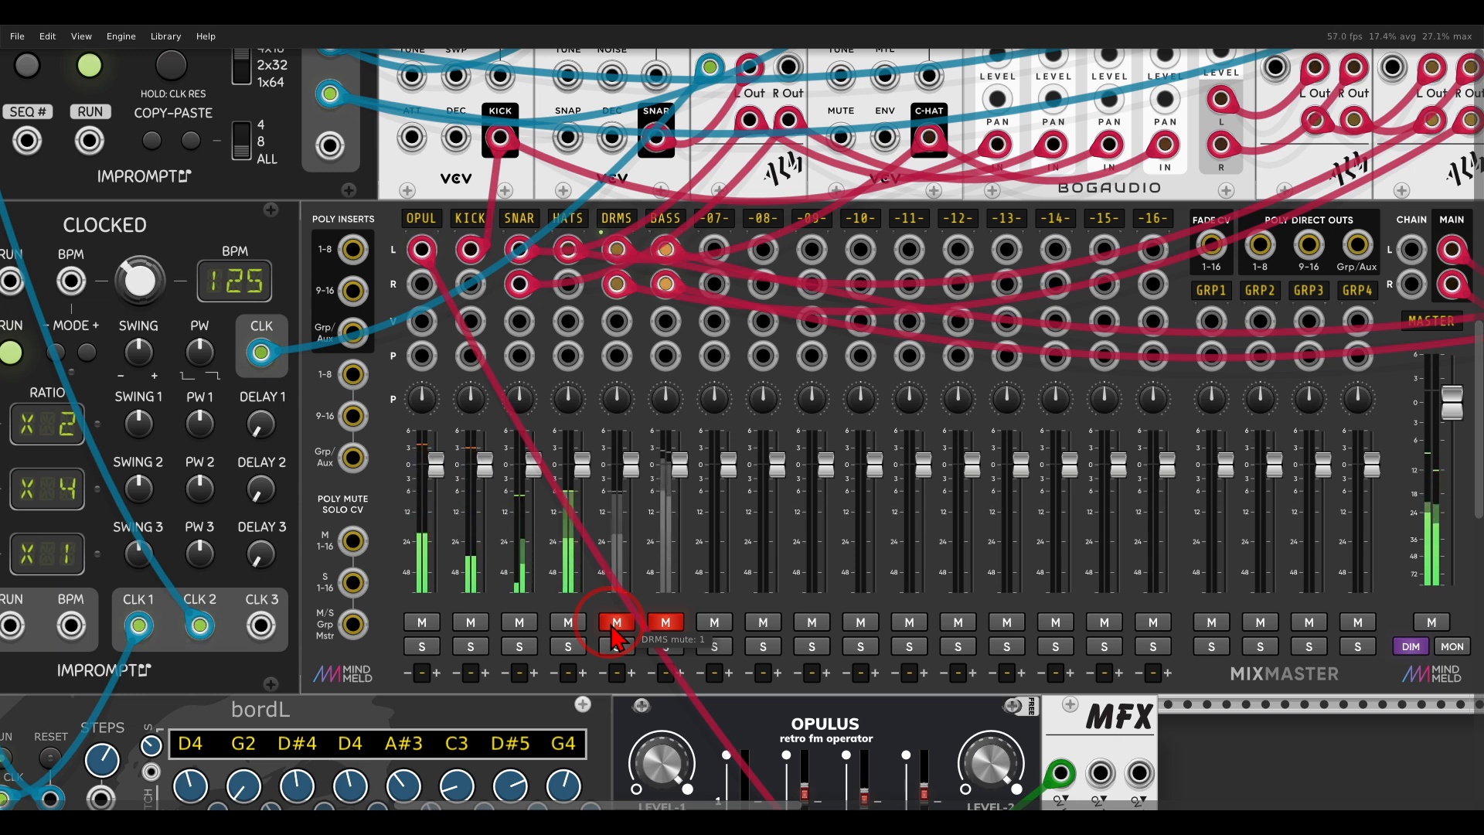
left_click(615, 623)
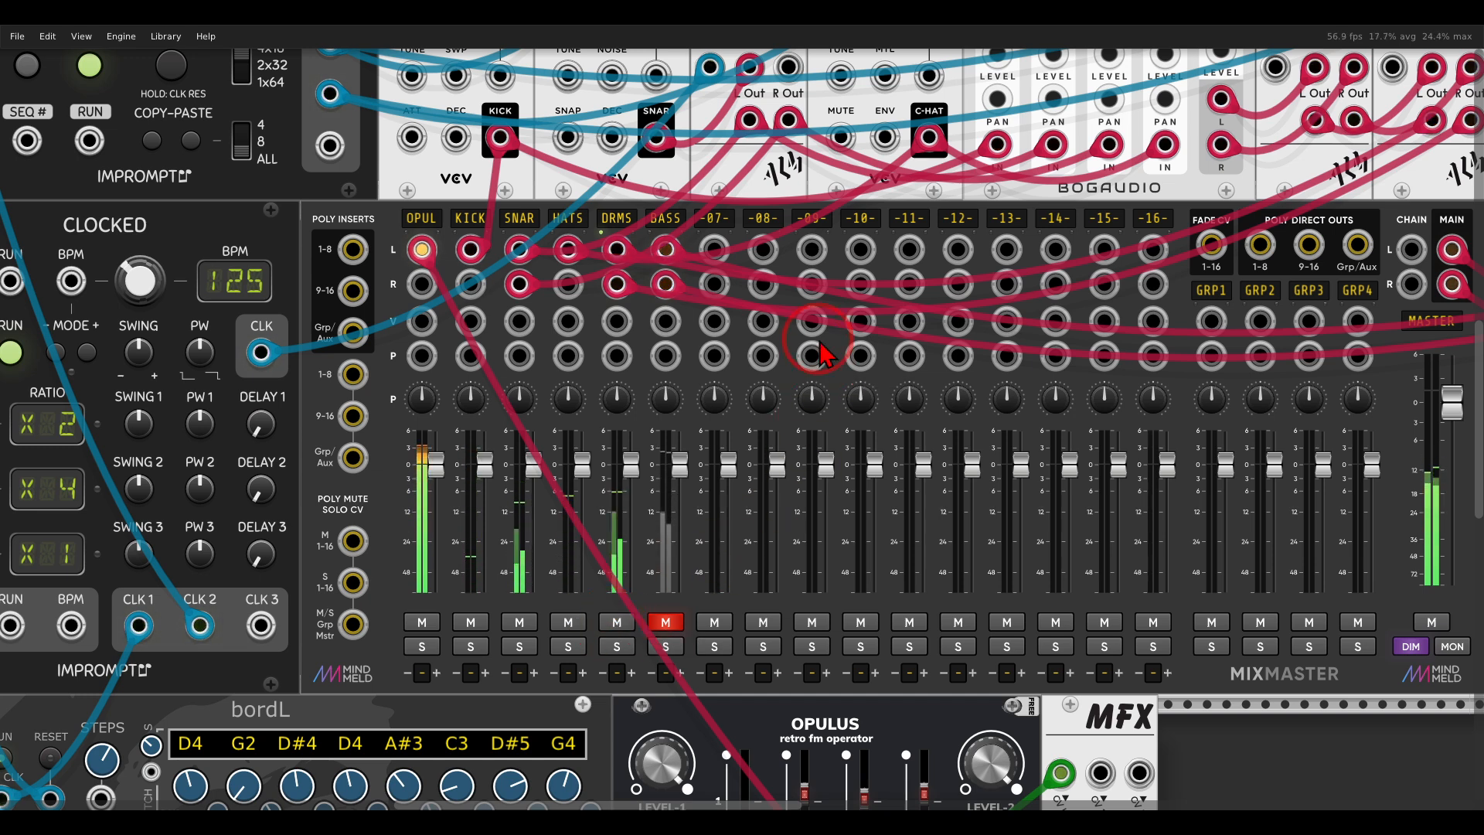
Show the KICKALL voice with its reverb and distortion MFX modules, and unmute the BASS channel on the mixer.
left_click_drag(1236, 194, 370, 471)
mouse_move(837, 313)
left_mouse_down()
mouse_move(634, 408)
mouse_move(533, 486)
left_mouse_up()
mouse_move(787, 145)
left_mouse_down()
mouse_move(706, 125)
mouse_move(746, 228)
mouse_move(797, 159)
left_mouse_up()
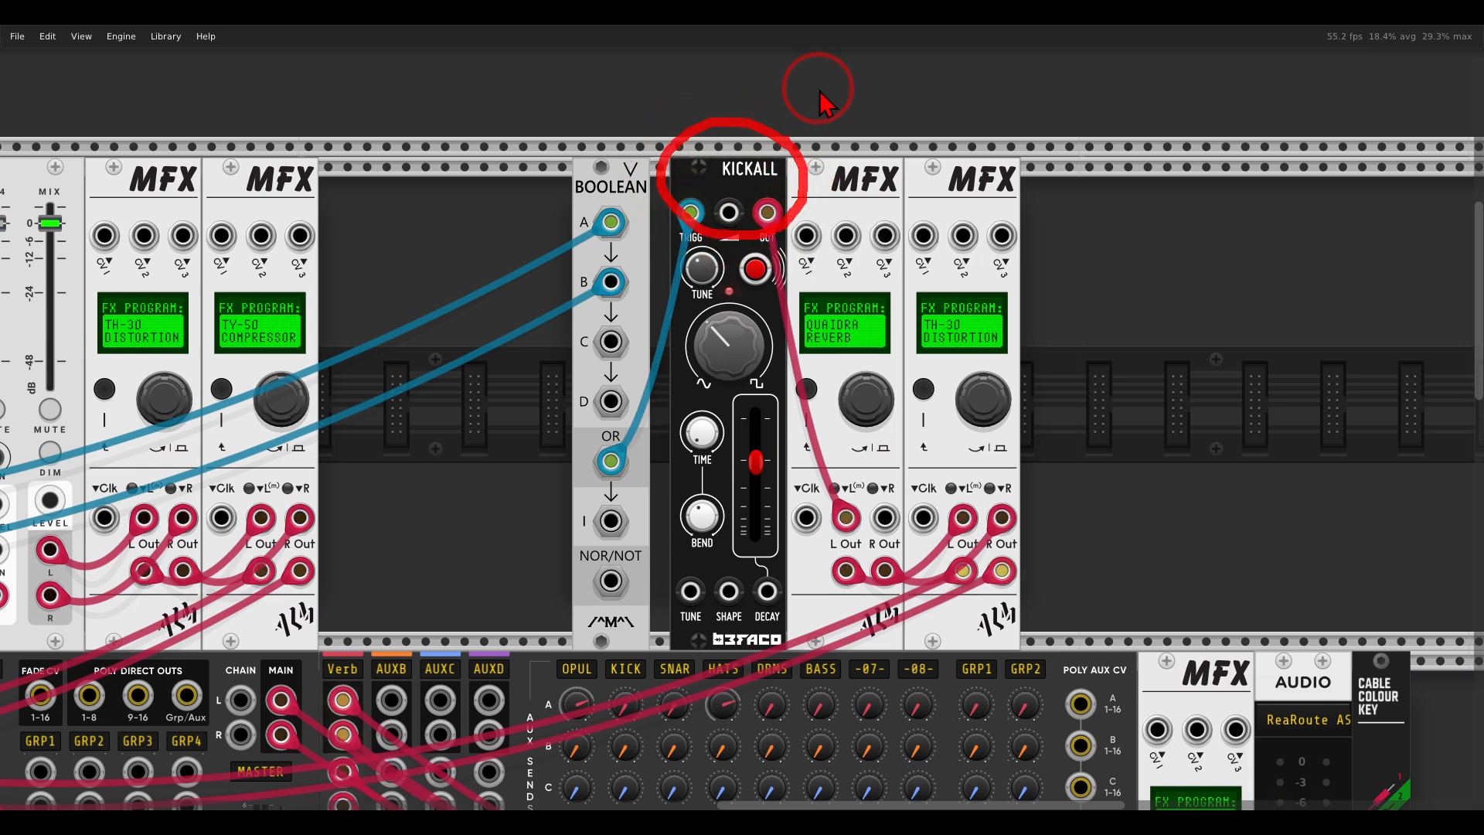
mouse_move(850, 147)
left_mouse_down()
mouse_move(804, 193)
mouse_move(908, 200)
mouse_move(887, 157)
left_mouse_up()
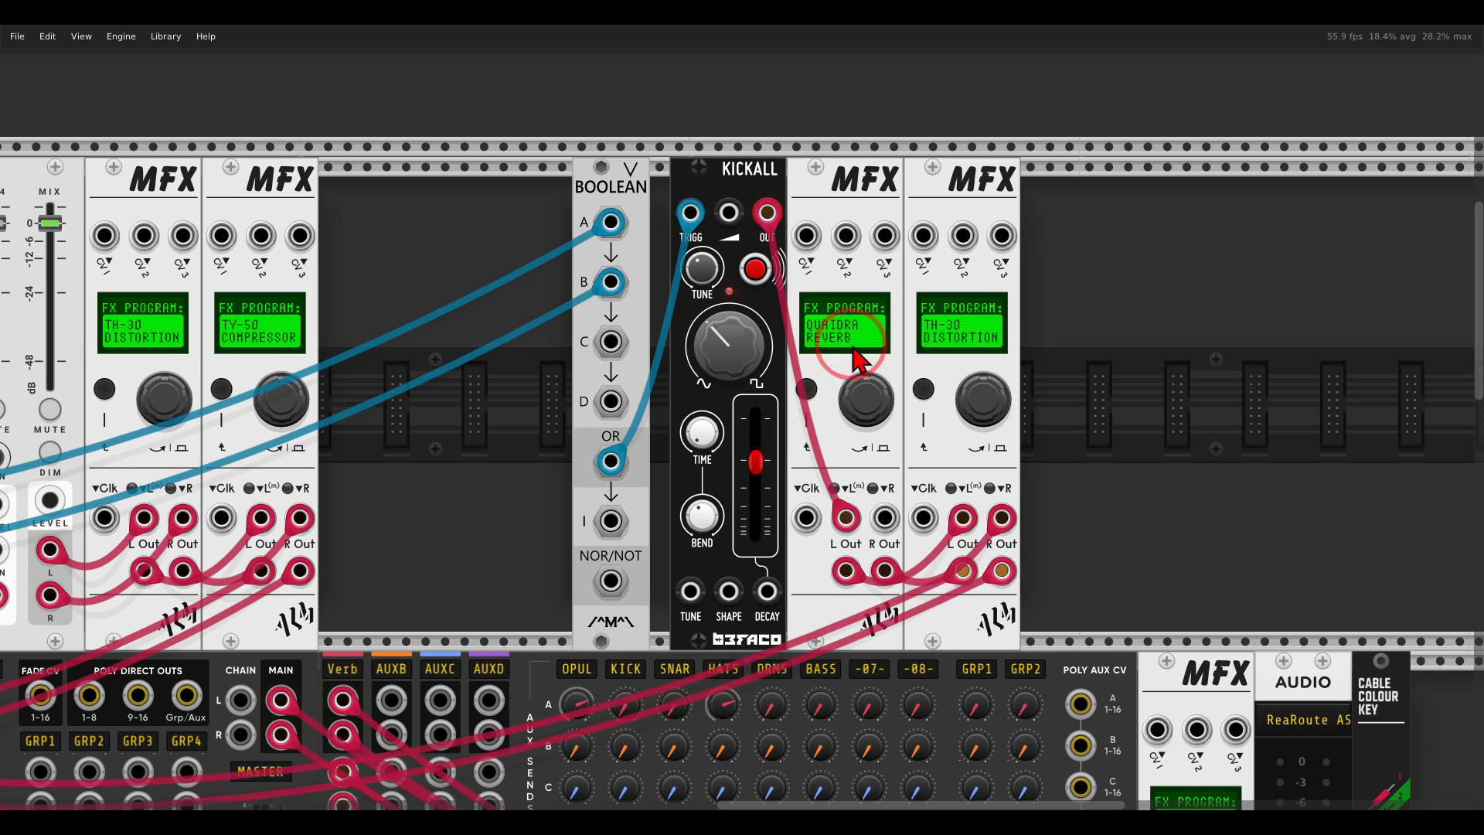
left_click_drag(376, 576, 1183, 219)
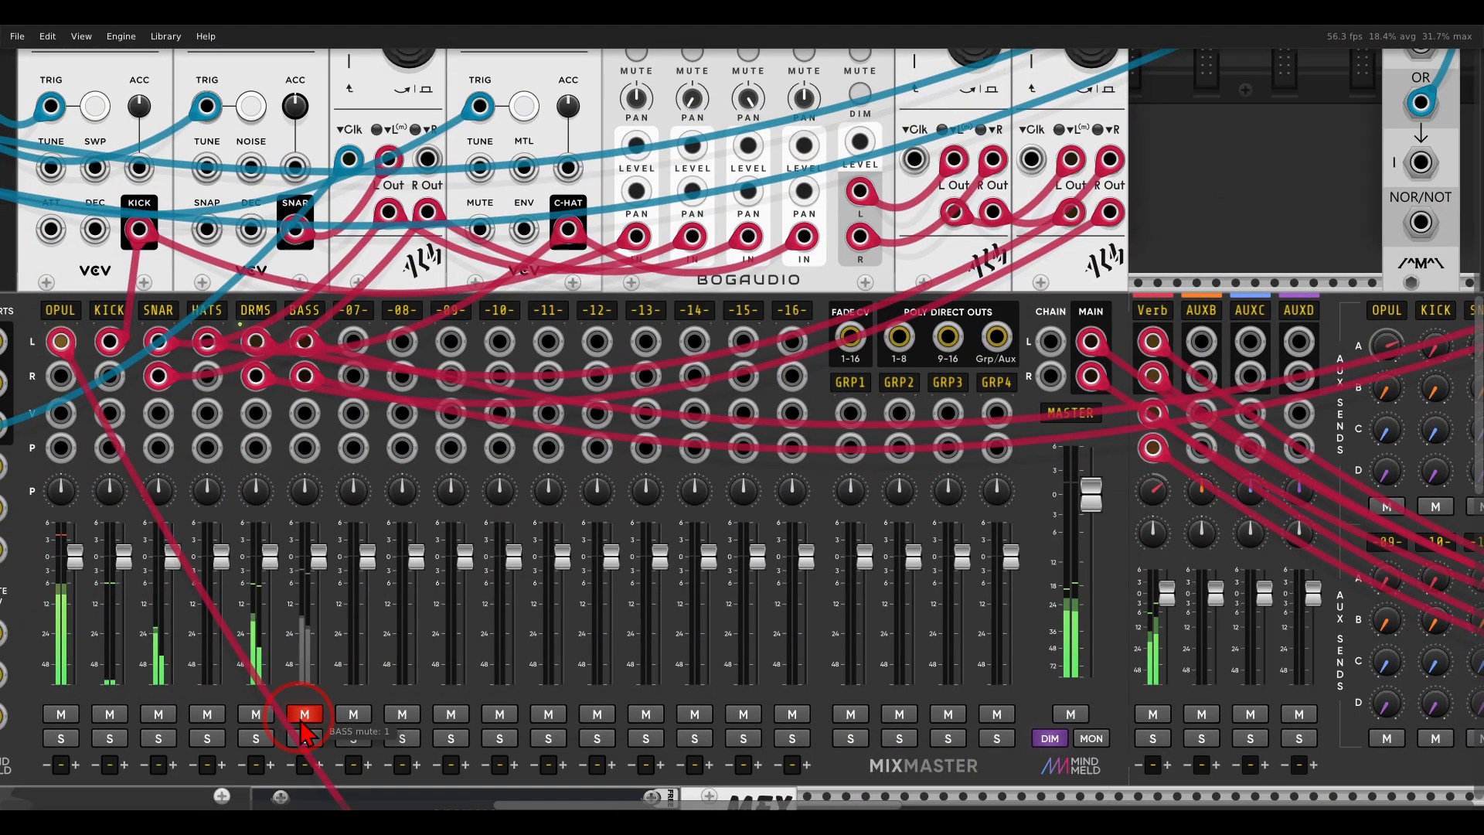
left_click(303, 719)
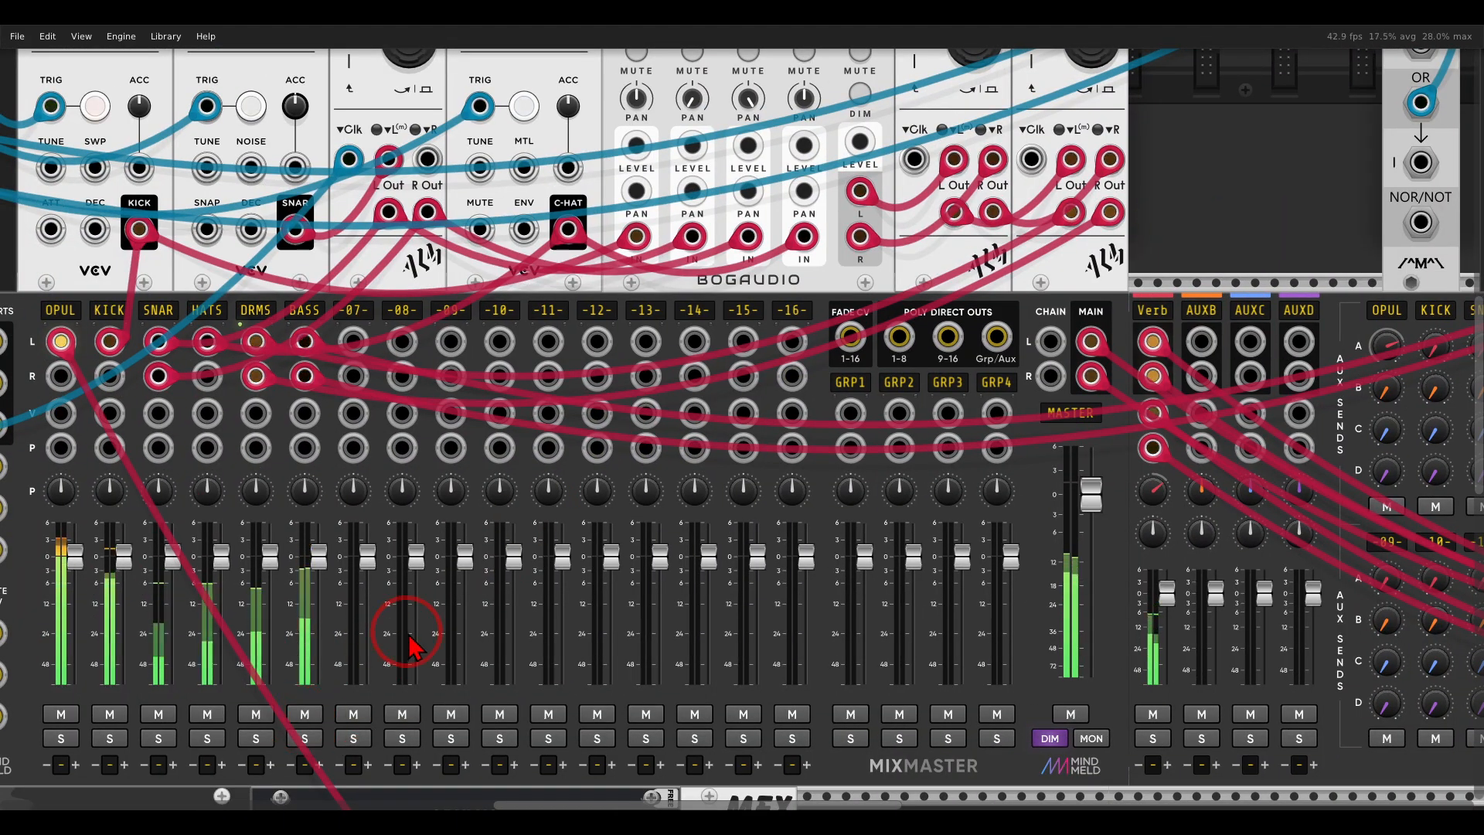
In the patch with the Instruō voice, unmute the NONI channel on the mixer.
scroll(410, 642, "down", 5)
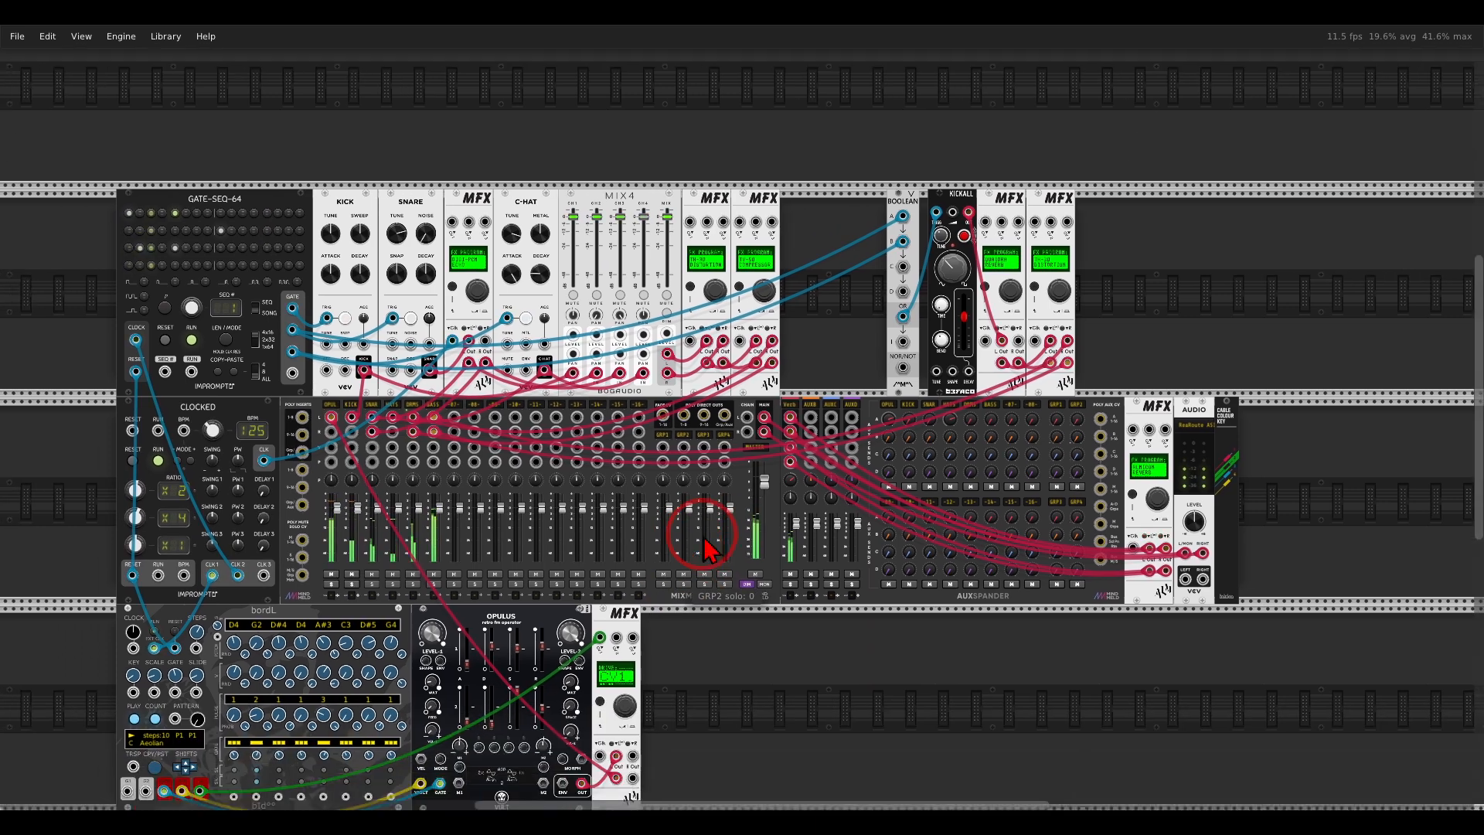
left_click_drag(703, 536, 769, 496)
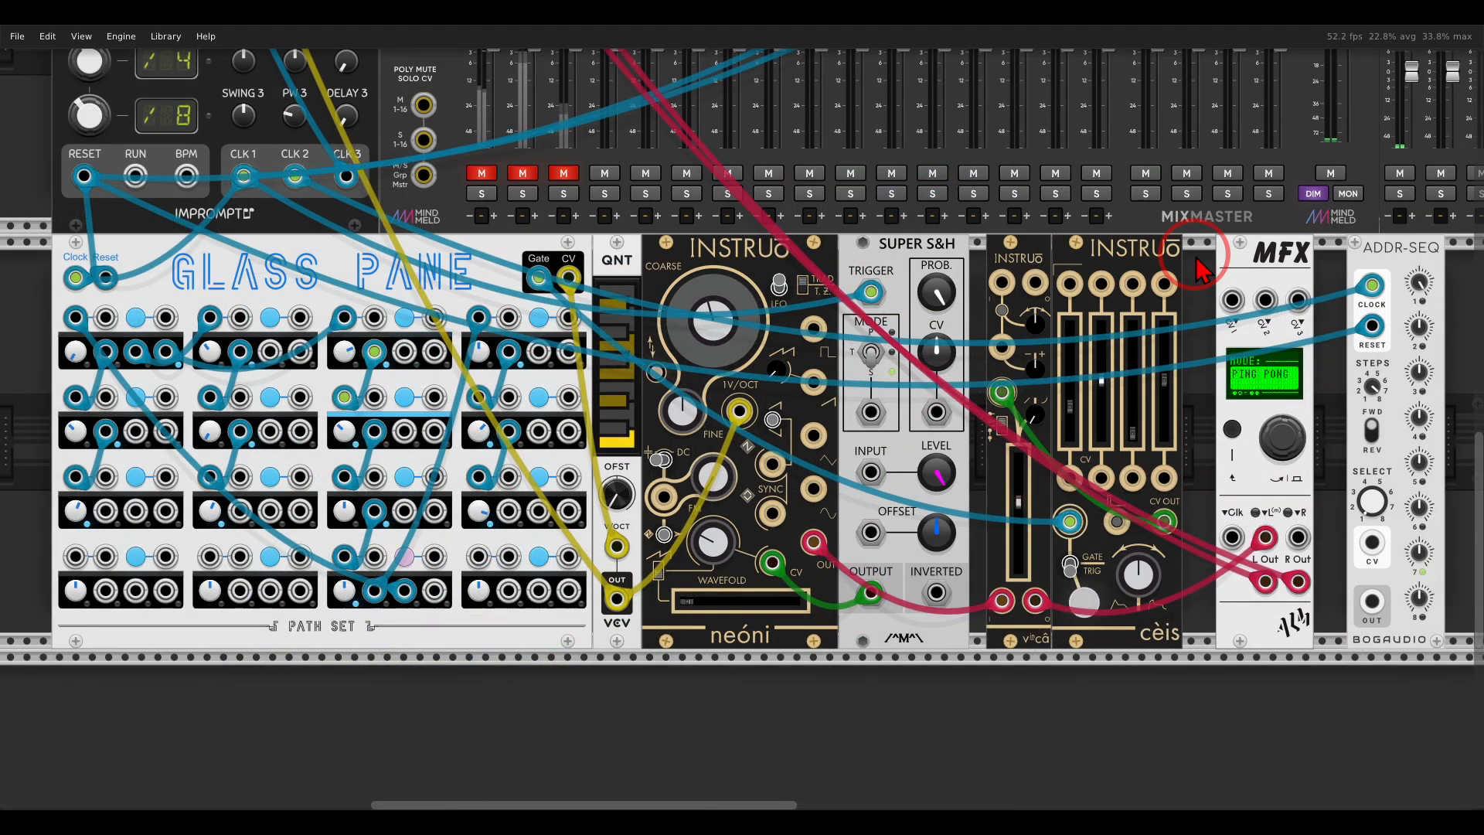
mouse_move(775, 231)
left_mouse_down()
mouse_move(707, 298)
mouse_move(776, 241)
left_mouse_up()
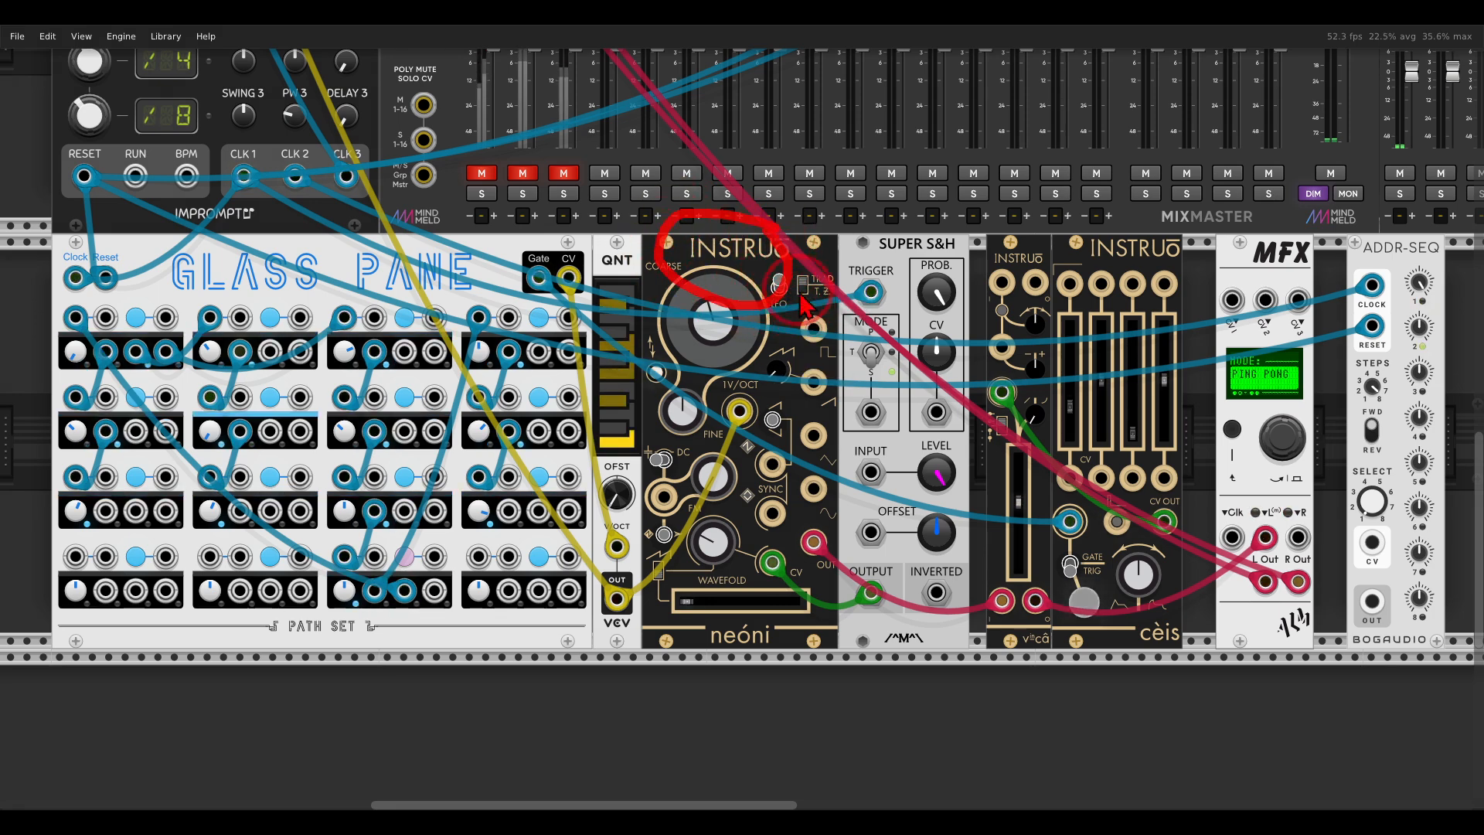
mouse_move(1098, 240)
left_mouse_down()
mouse_move(991, 313)
mouse_move(1152, 241)
left_mouse_up()
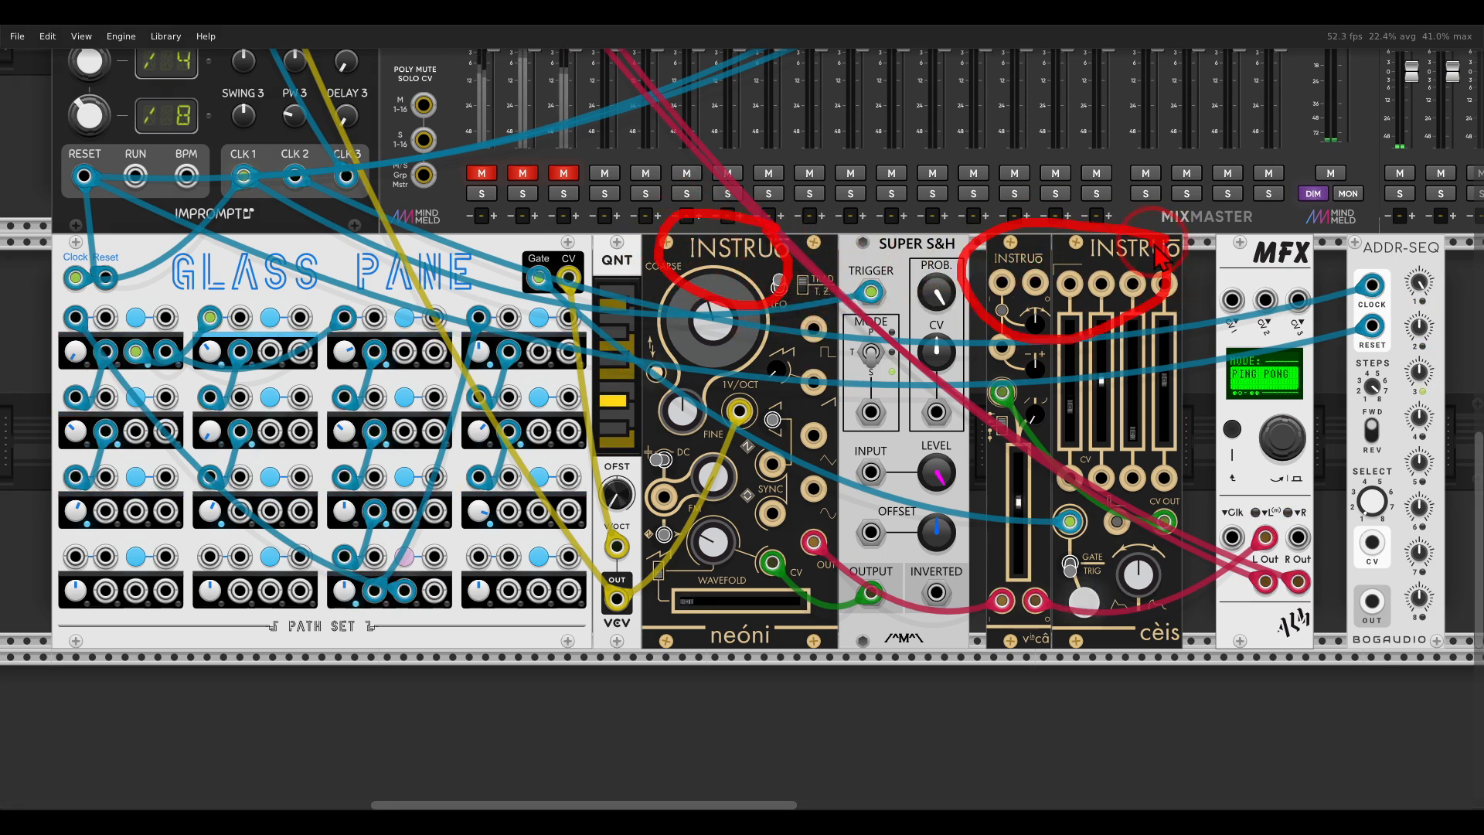
key("Escape")
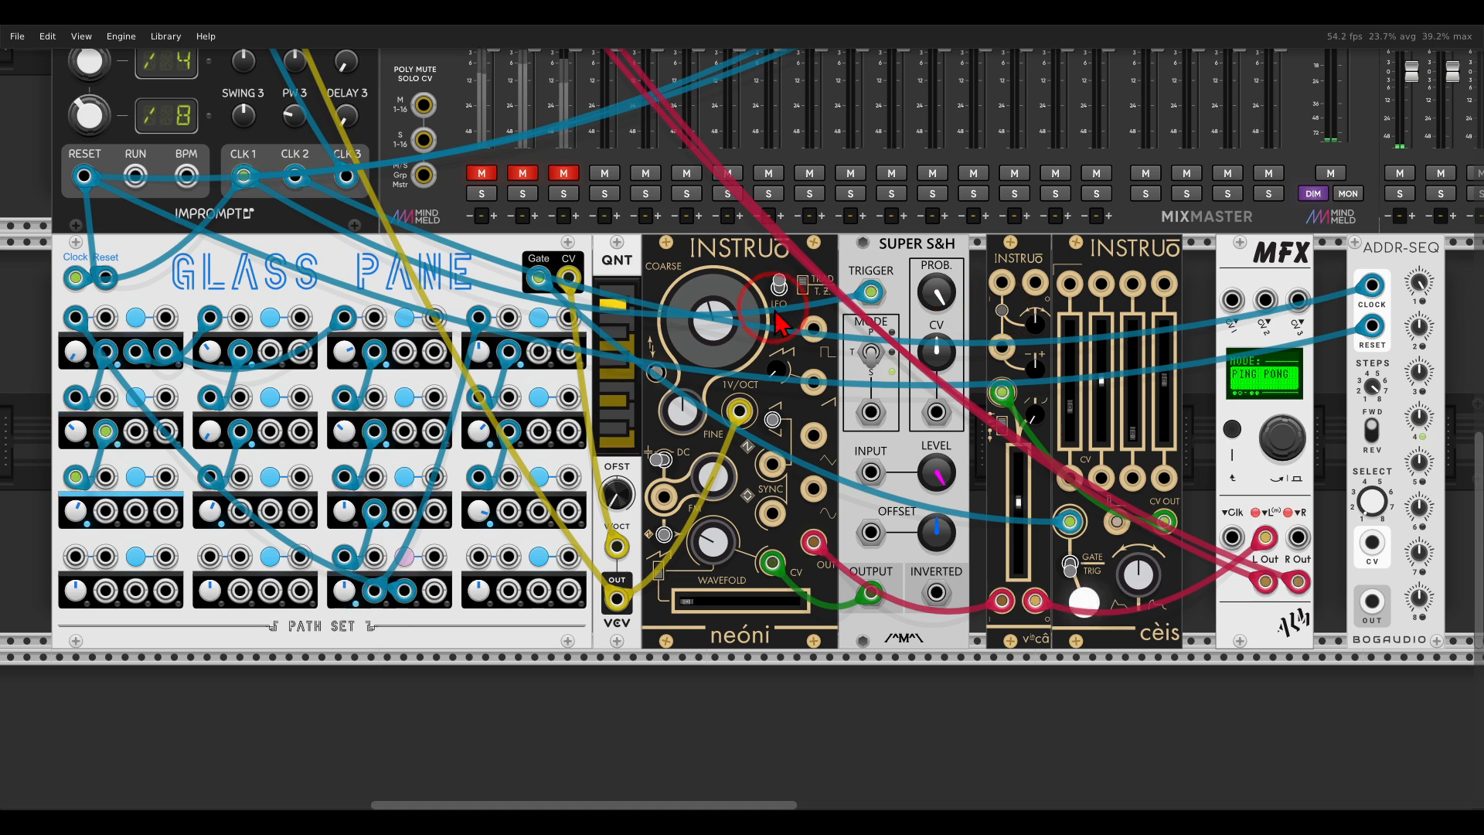
mouse_move(501, 246)
left_mouse_down()
mouse_move(447, 230)
mouse_move(182, 354)
mouse_move(498, 271)
mouse_move(487, 262)
left_mouse_up()
key("Escape")
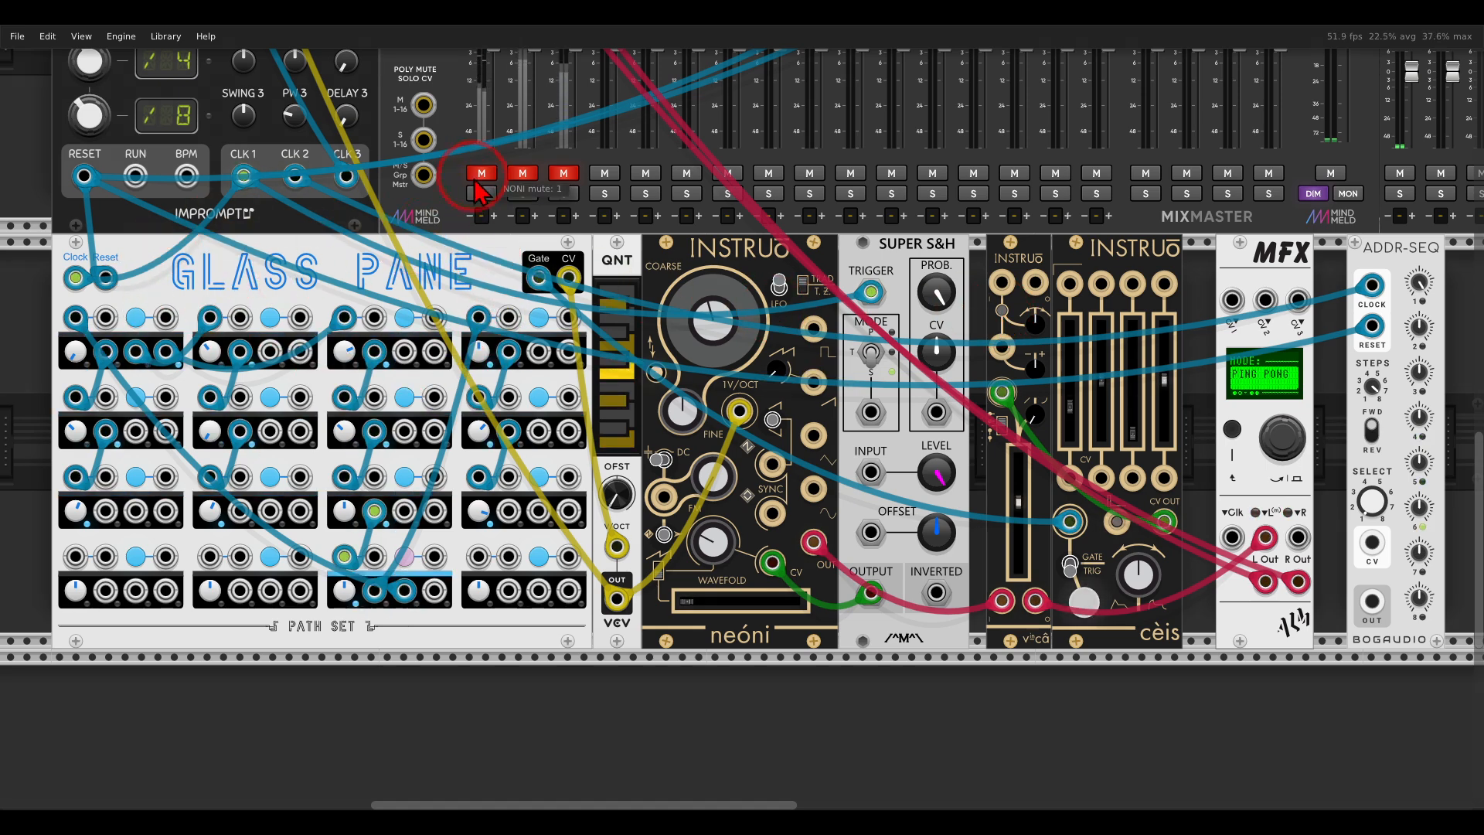
left_click(482, 173)
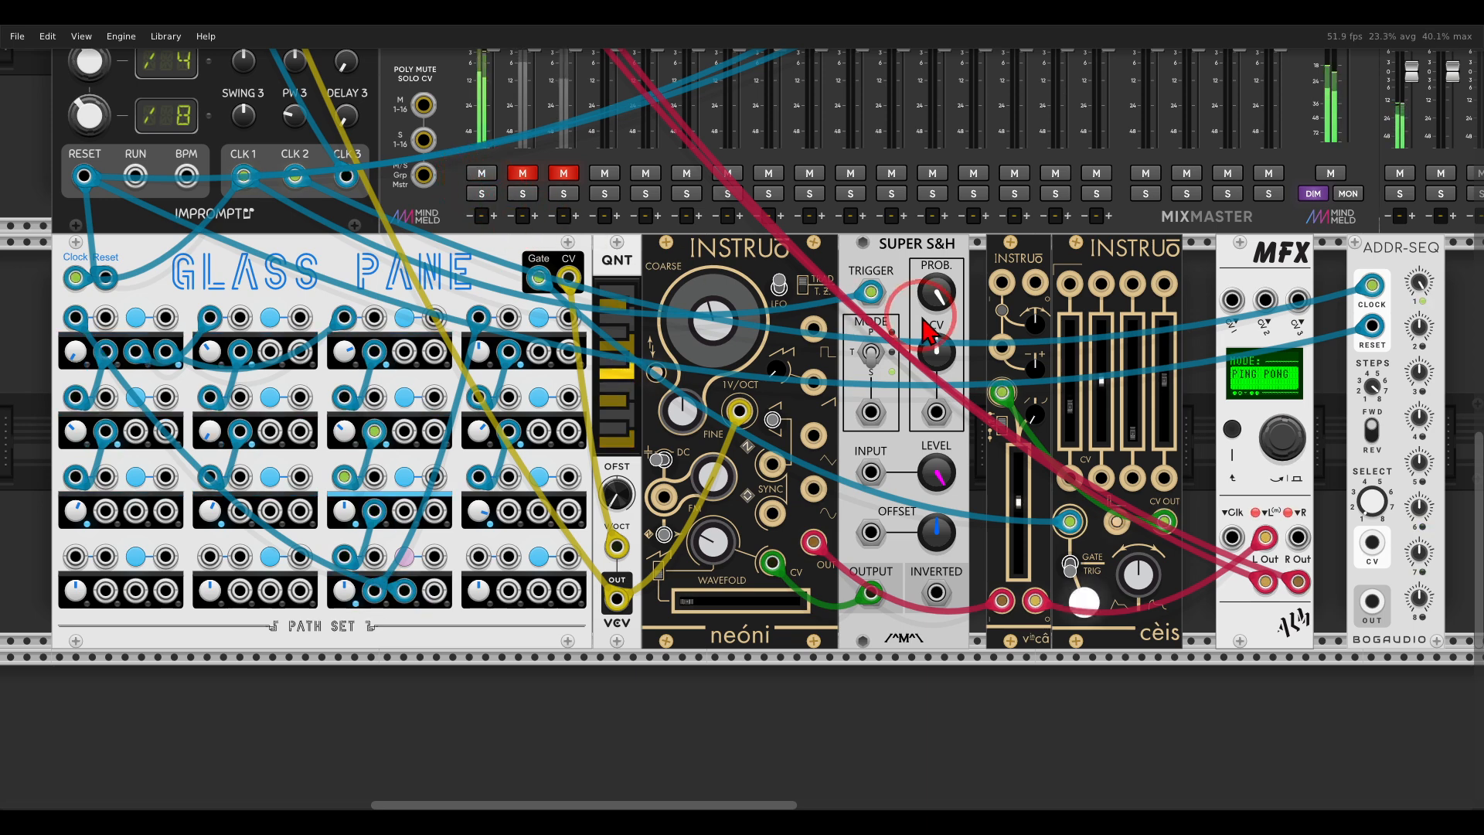
Return the display of the MFX beside ADDR-SEQ to its FX PROGRAM screen.
scroll(1111, 415, "right", 3)
left_click(1104, 414)
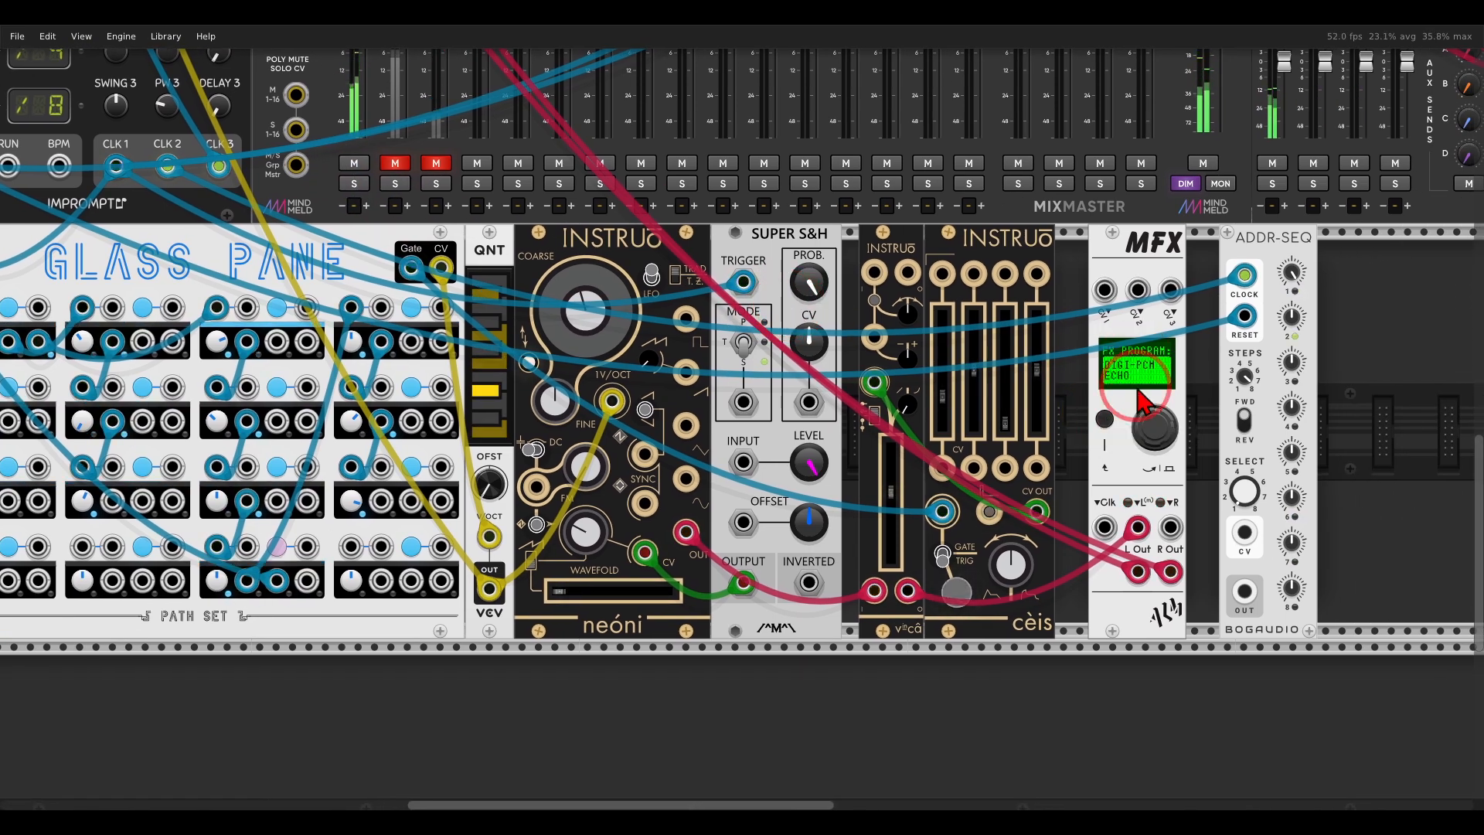
scroll(1107, 405, "right", 4)
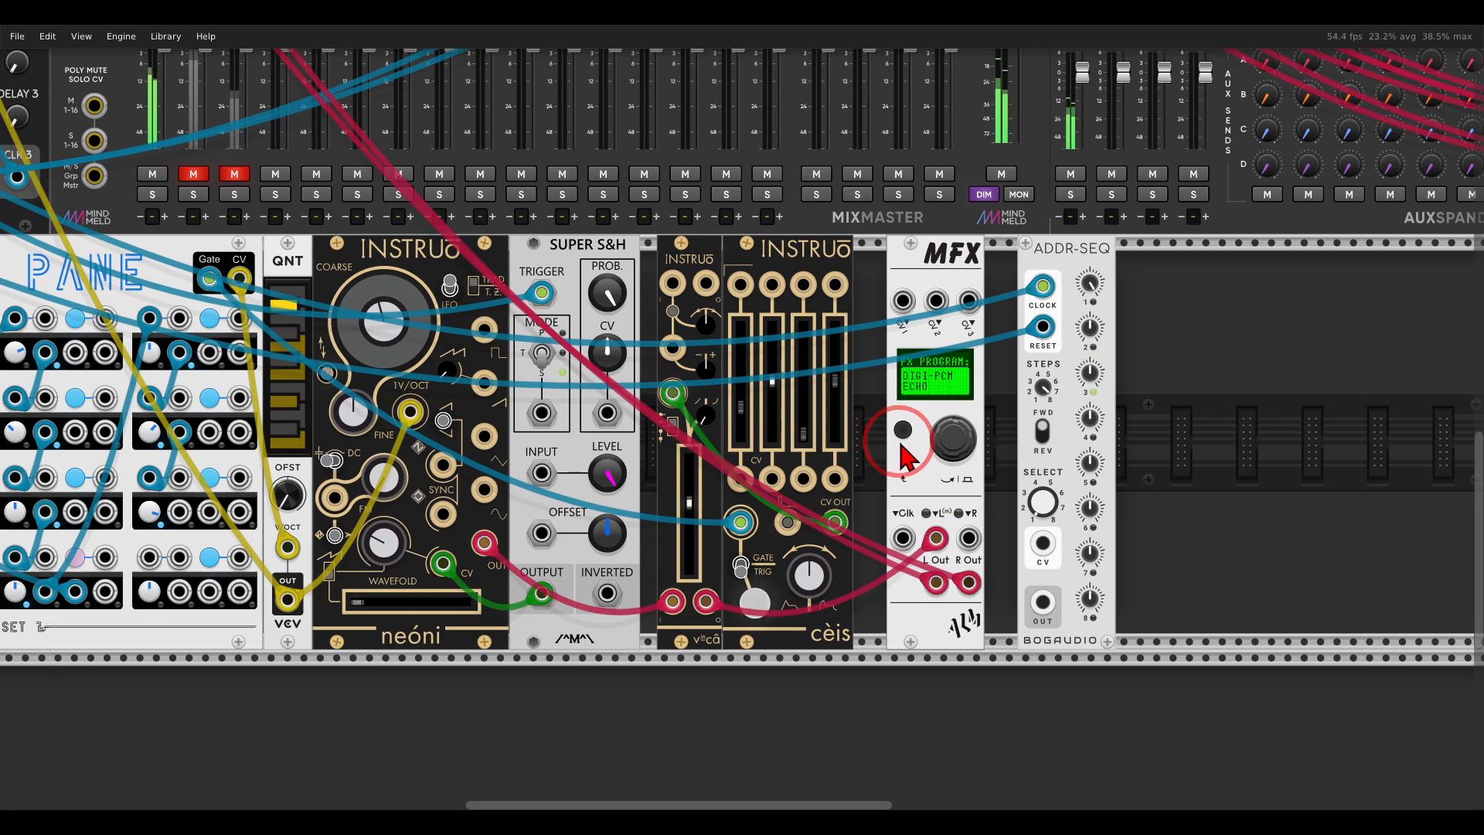
scroll(889, 406, "right", 2)
scroll(887, 402, "up", 2)
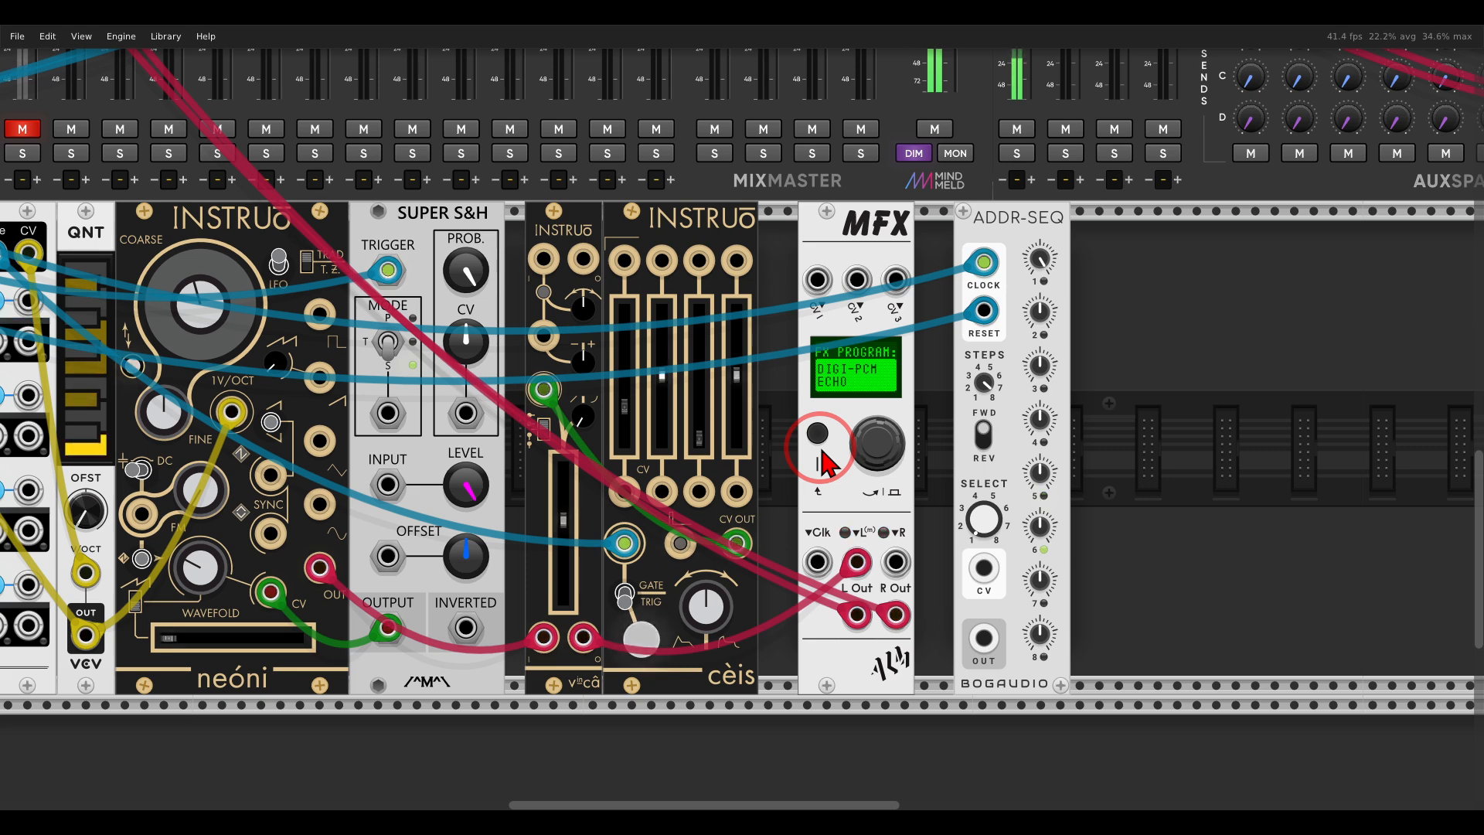
Select the echo's CLOCK parameter on the MFX and set it to EXT.
right_click(833, 257)
mouse_move(849, 495)
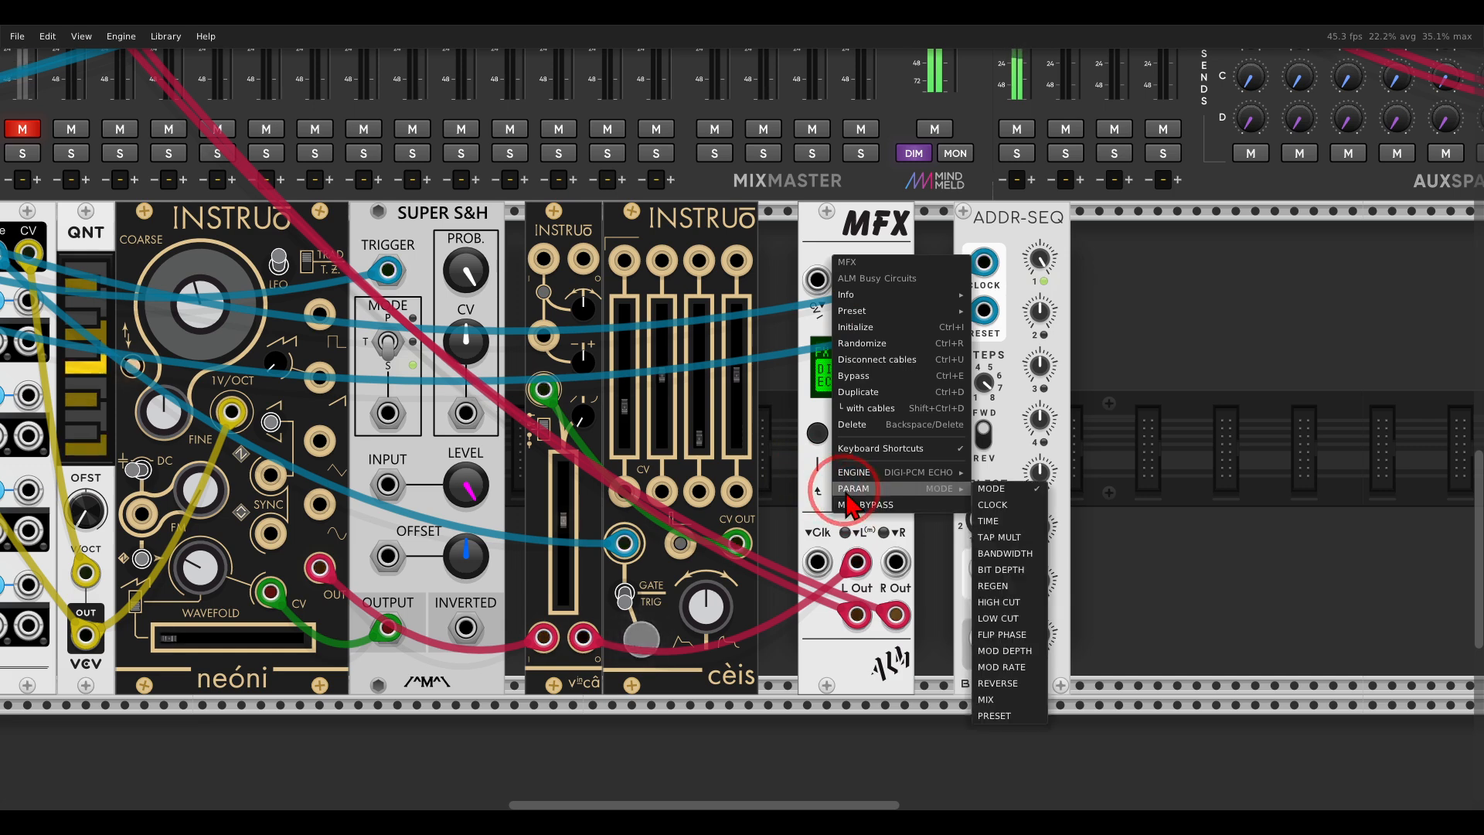
left_click(1013, 506)
left_click_drag(880, 451, 878, 445)
left_click(878, 444)
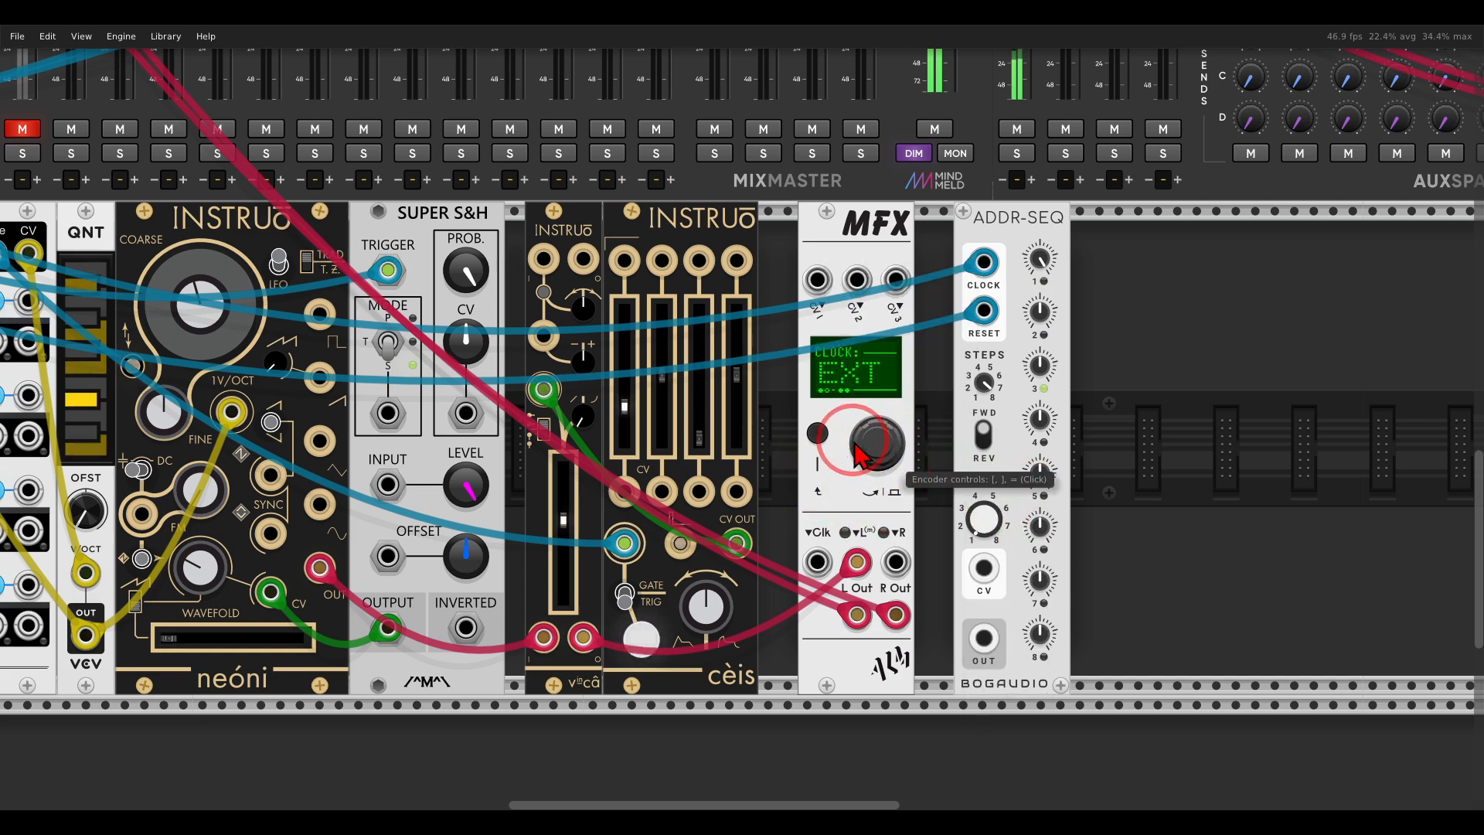
Patch a clock output of the CLOCKED module into the Clk input of the MFX beside ADDR-SEQ.
scroll(854, 443, "down", 1)
left_click_drag(755, 447, 1175, 418)
left_click_drag(262, 164, 835, 464)
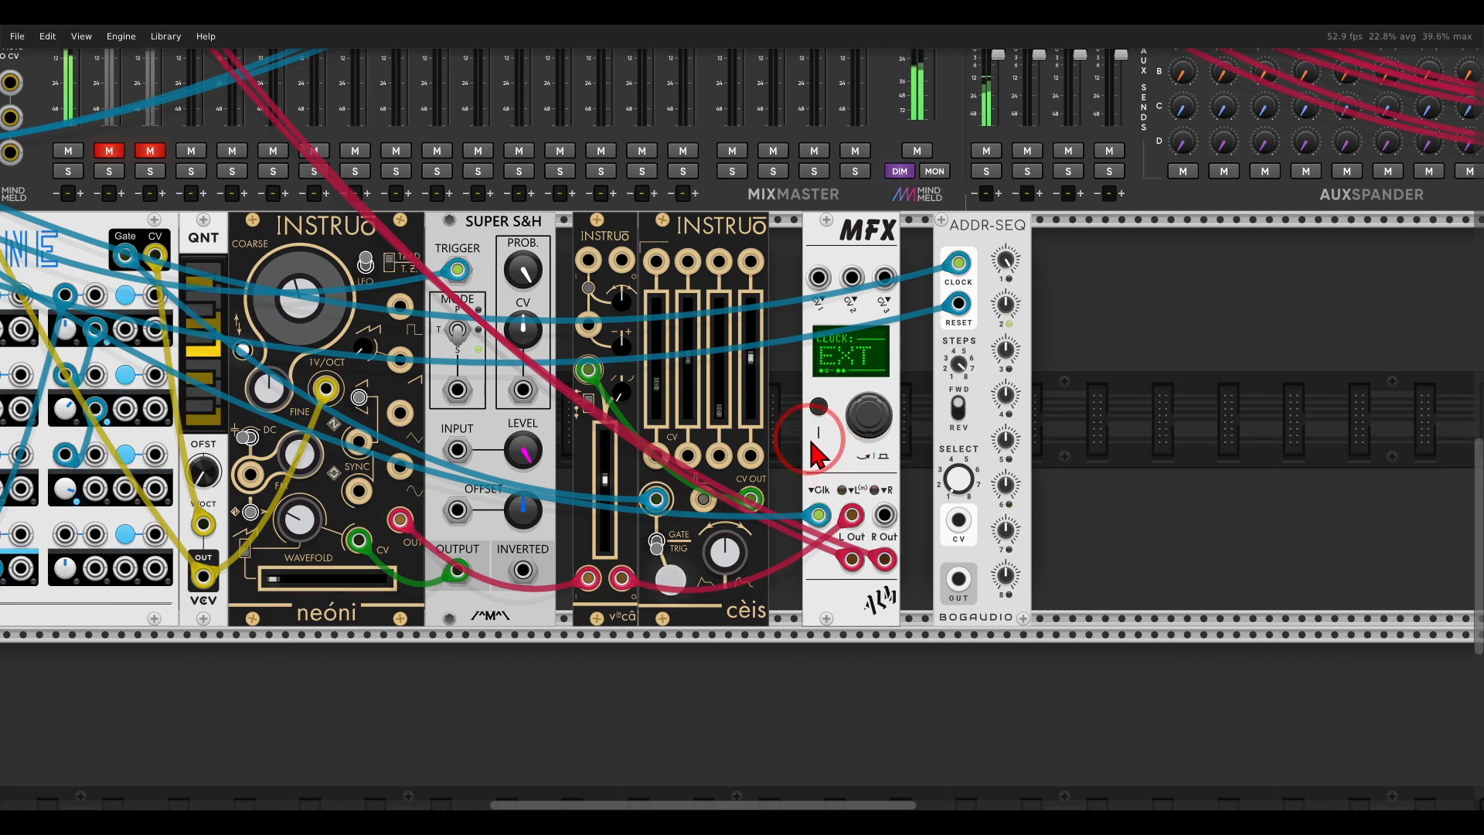
left_click_drag(811, 442, 776, 451)
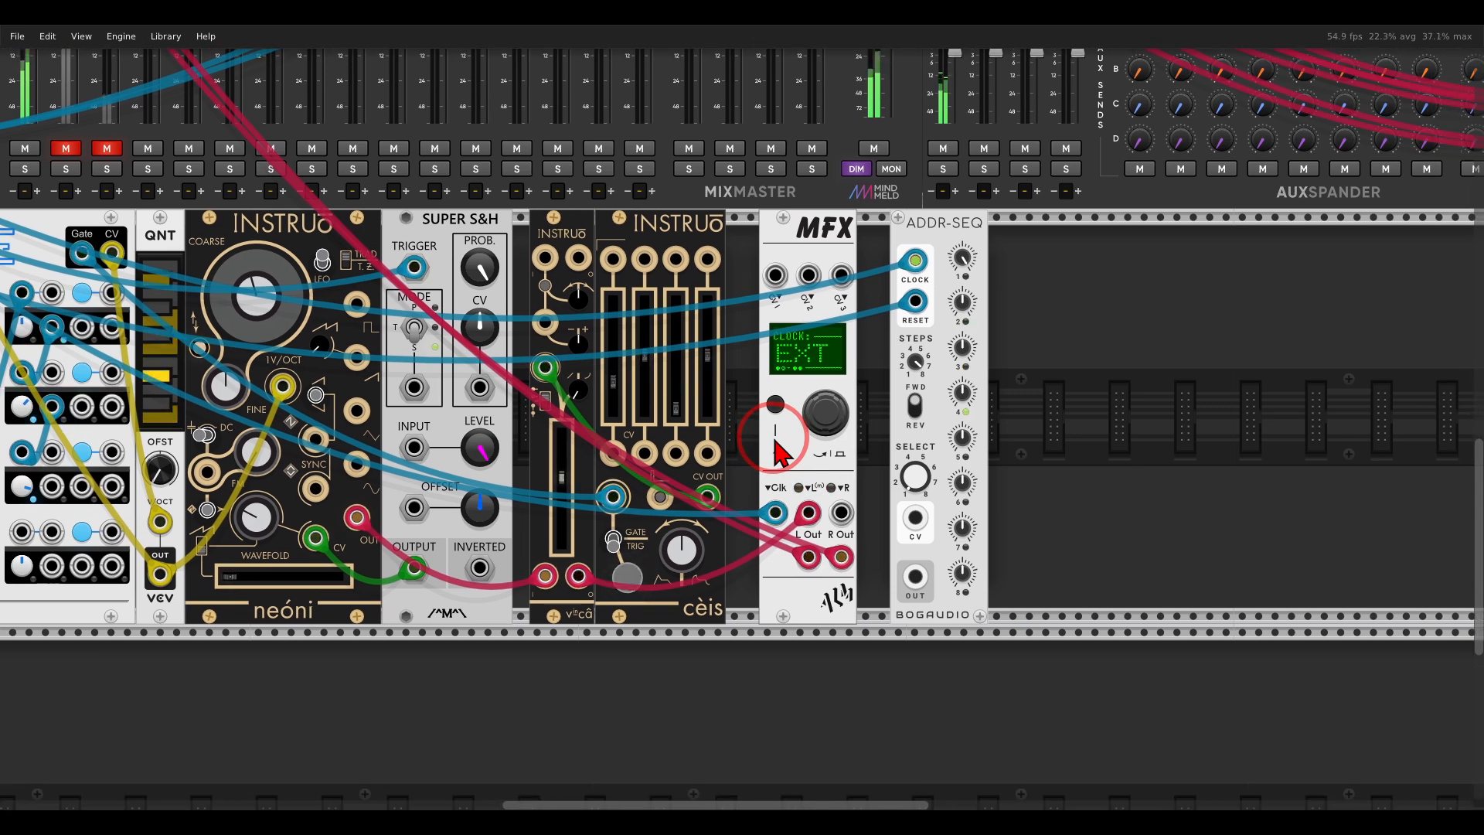
Select the echo's BANDWIDTH parameter on the MFX beside ADDR-SEQ.
scroll(808, 421, "up", 2)
right_click(798, 204)
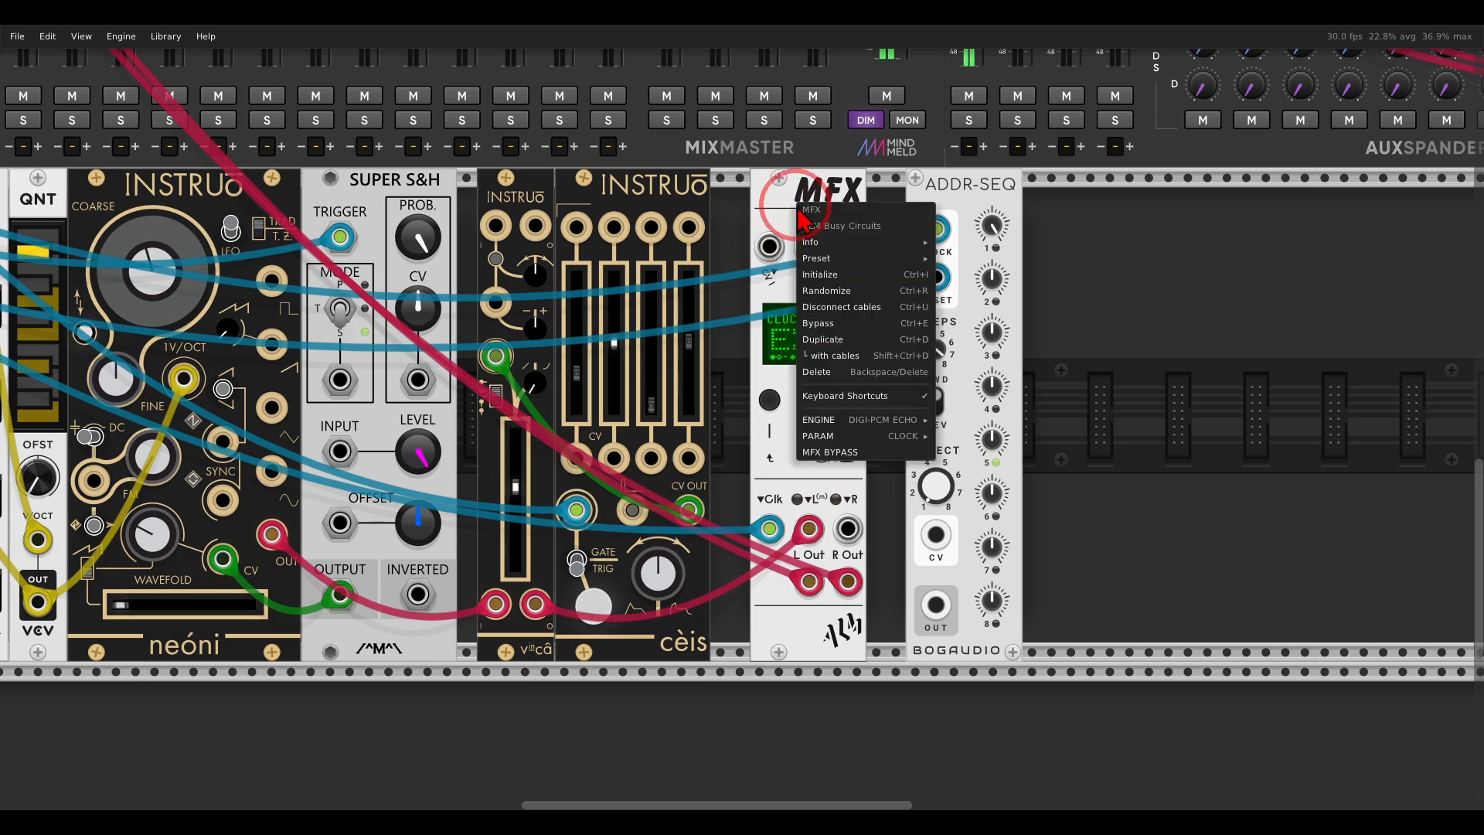
mouse_move(878, 424)
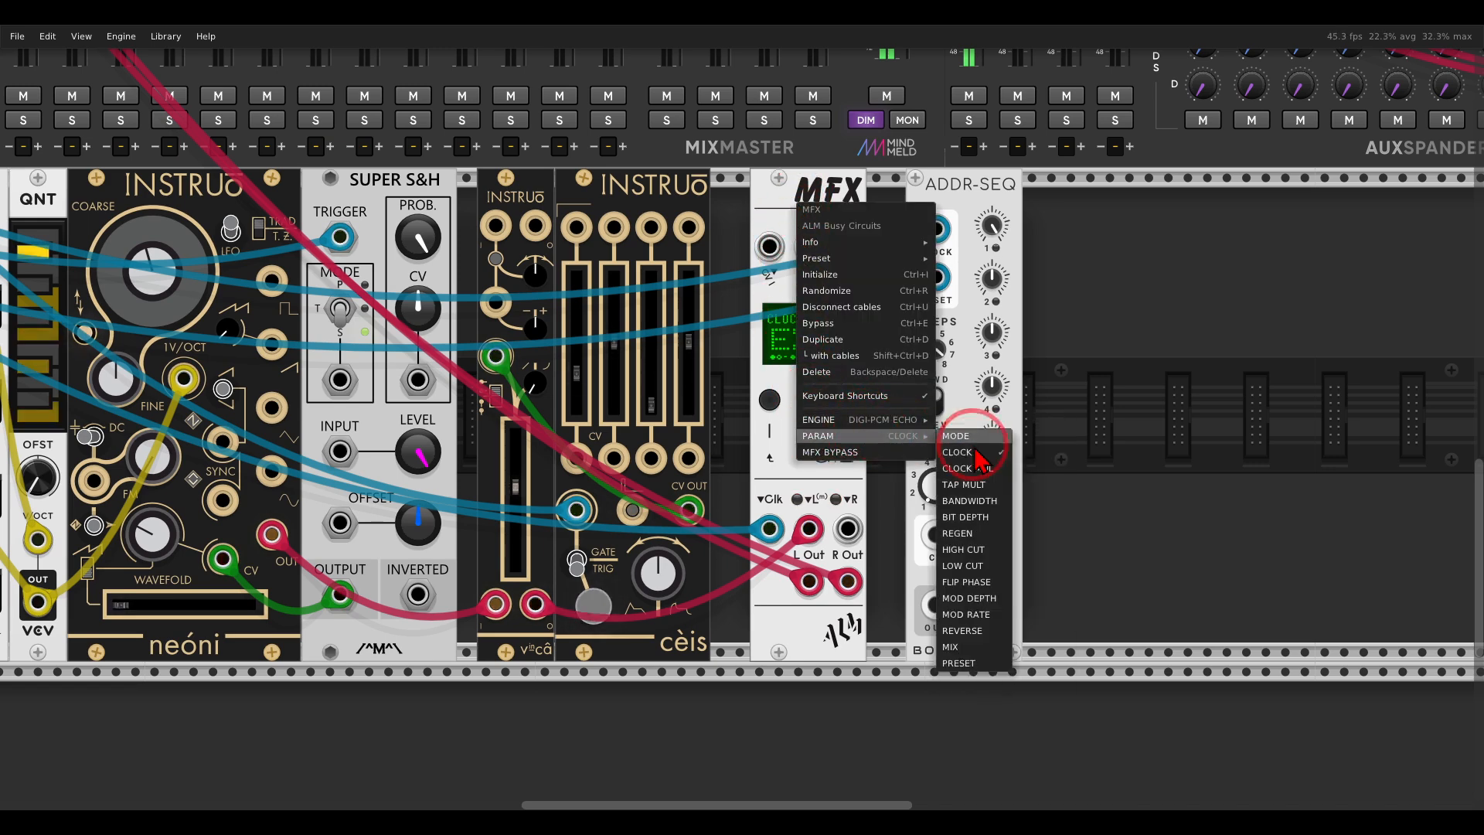
left_click(970, 501)
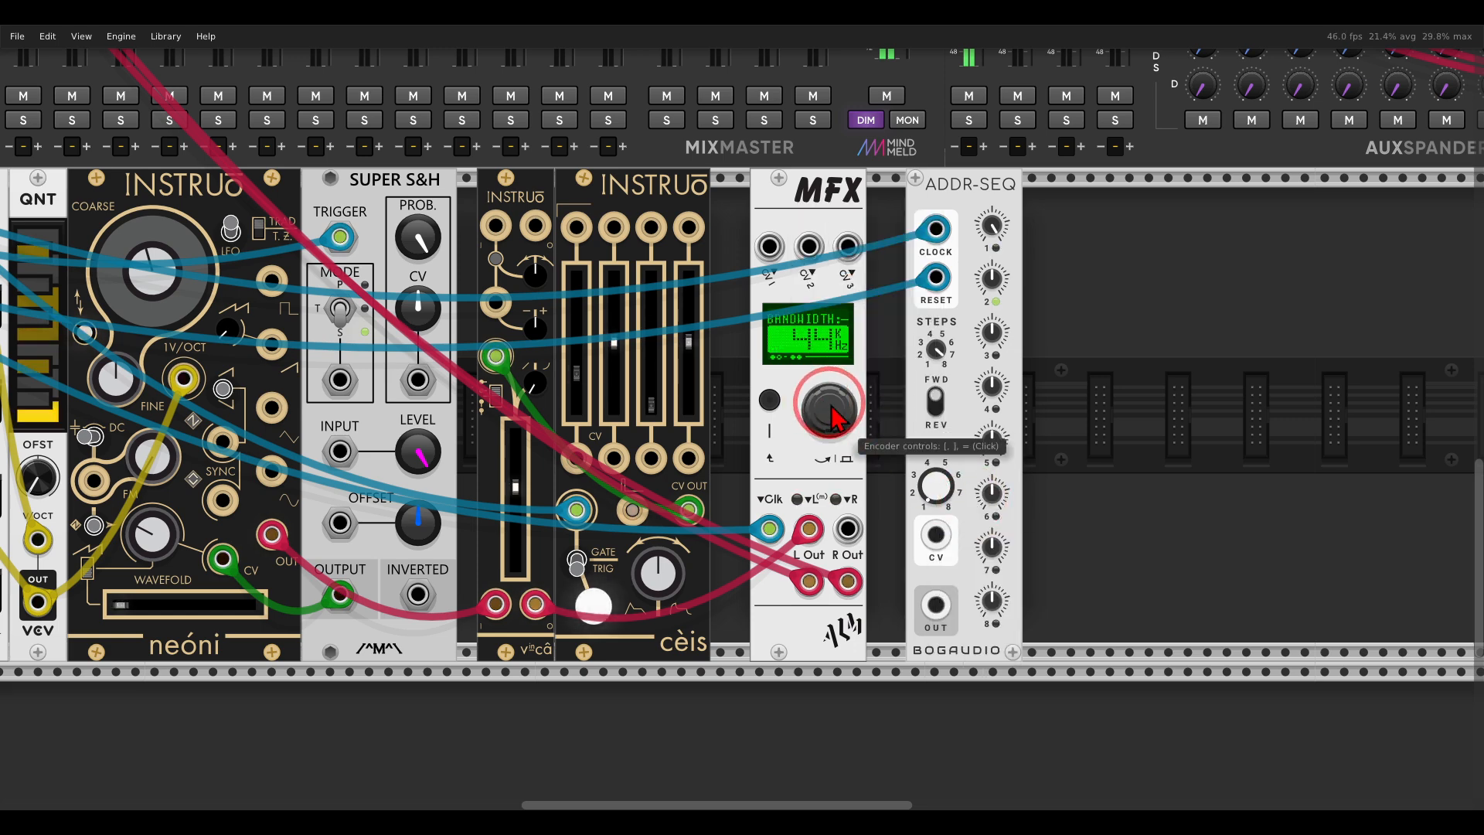
left_click_drag(833, 405, 843, 372)
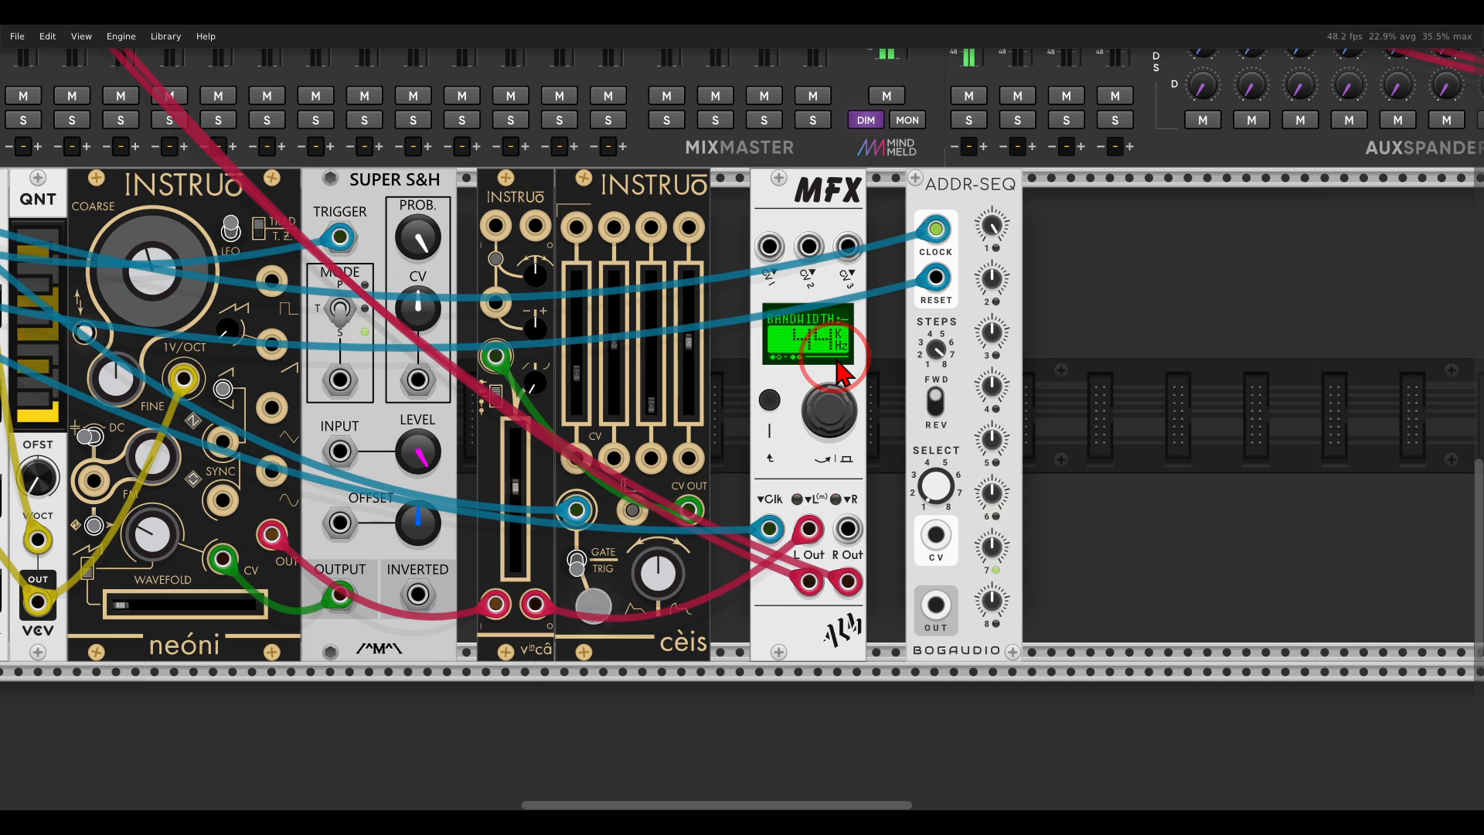
mouse_move(1038, 172)
left_mouse_down()
mouse_move(950, 247)
mouse_move(1044, 172)
left_mouse_up()
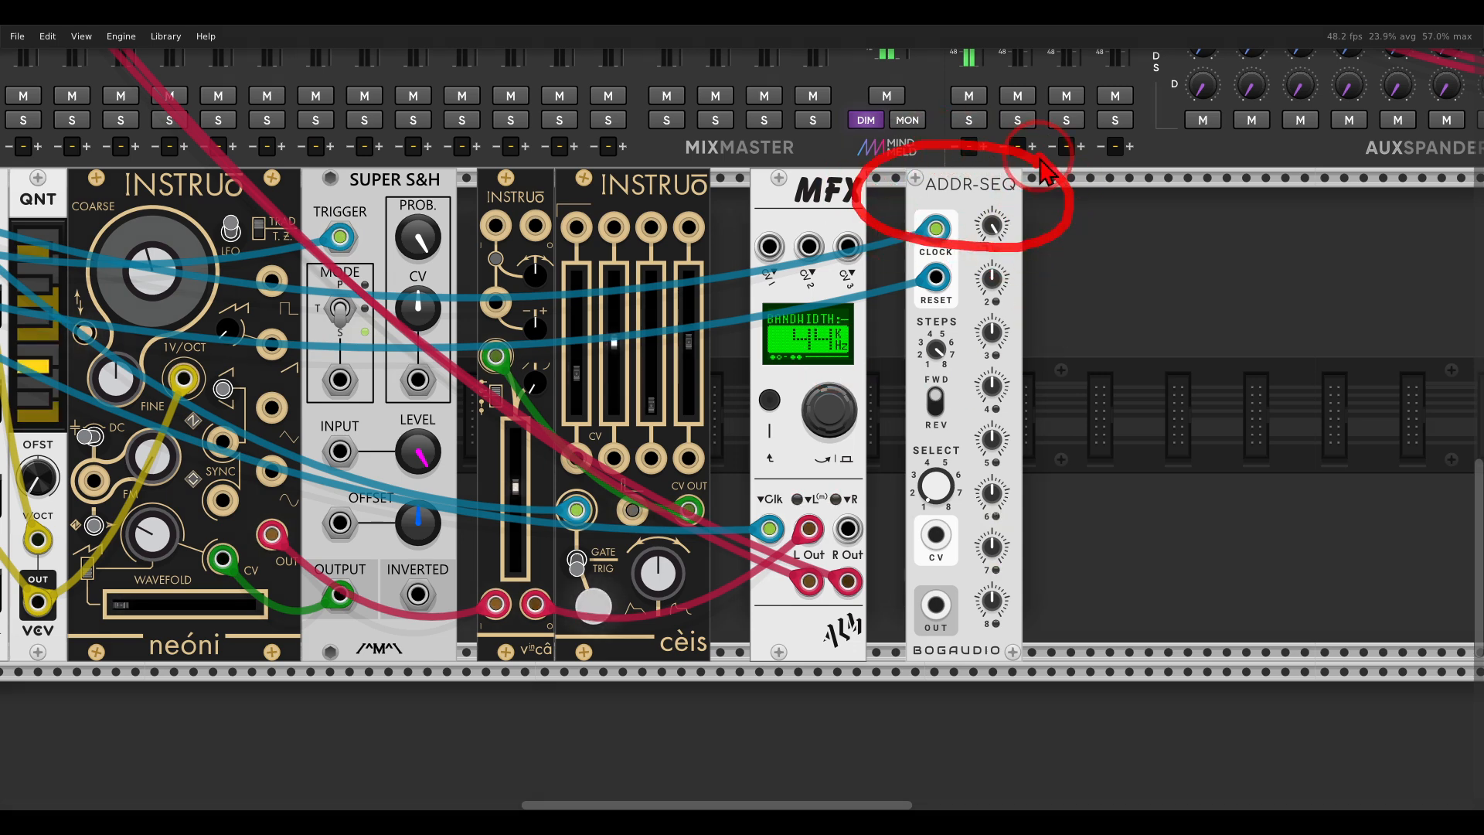
key("Escape")
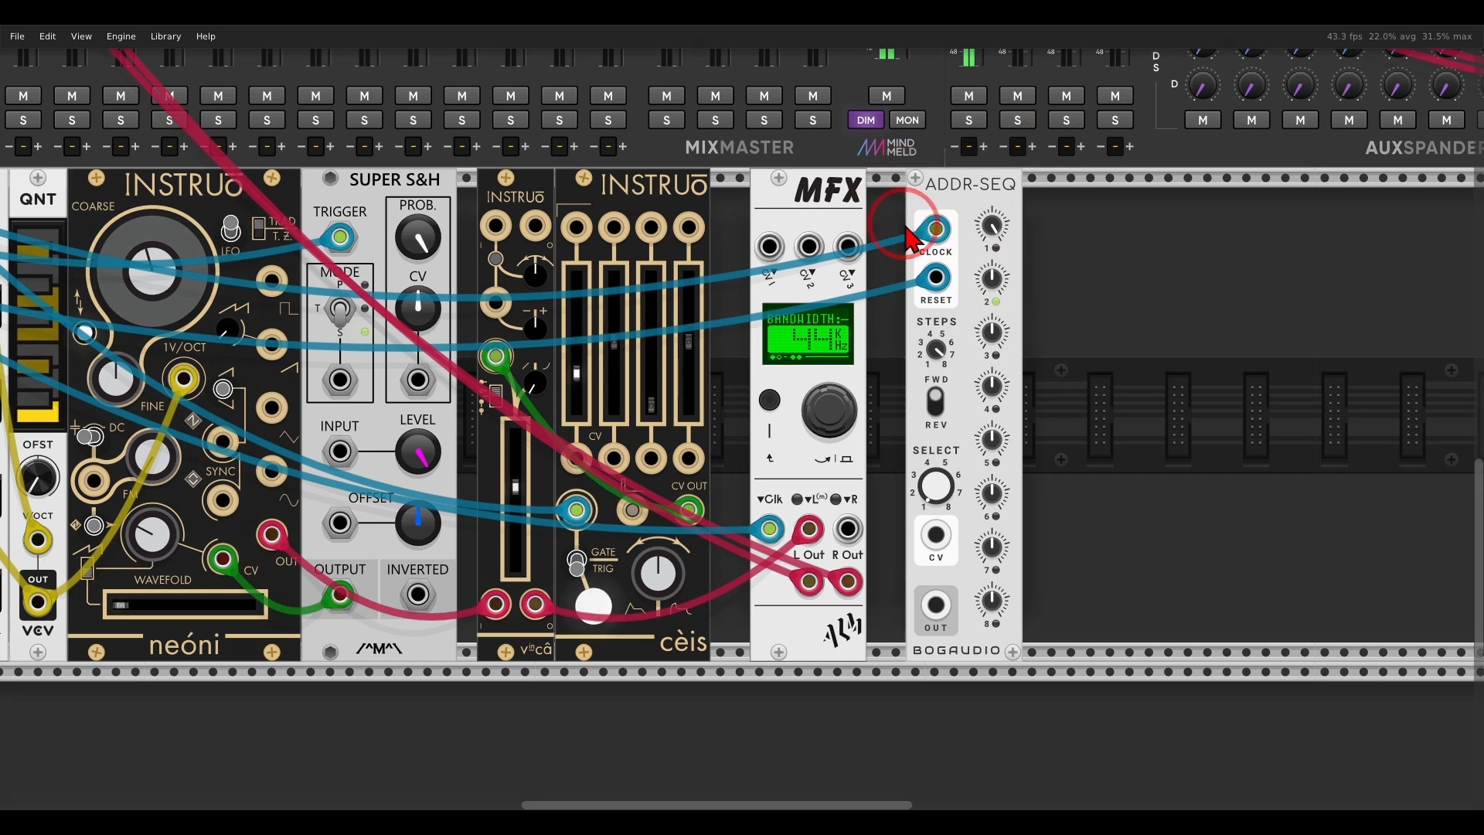
Assign the echo's BANDWIDTH to CV1 and patch the ADDR-SEQ output into the MFX's CV 1 input.
right_click(825, 408)
mouse_move(867, 473)
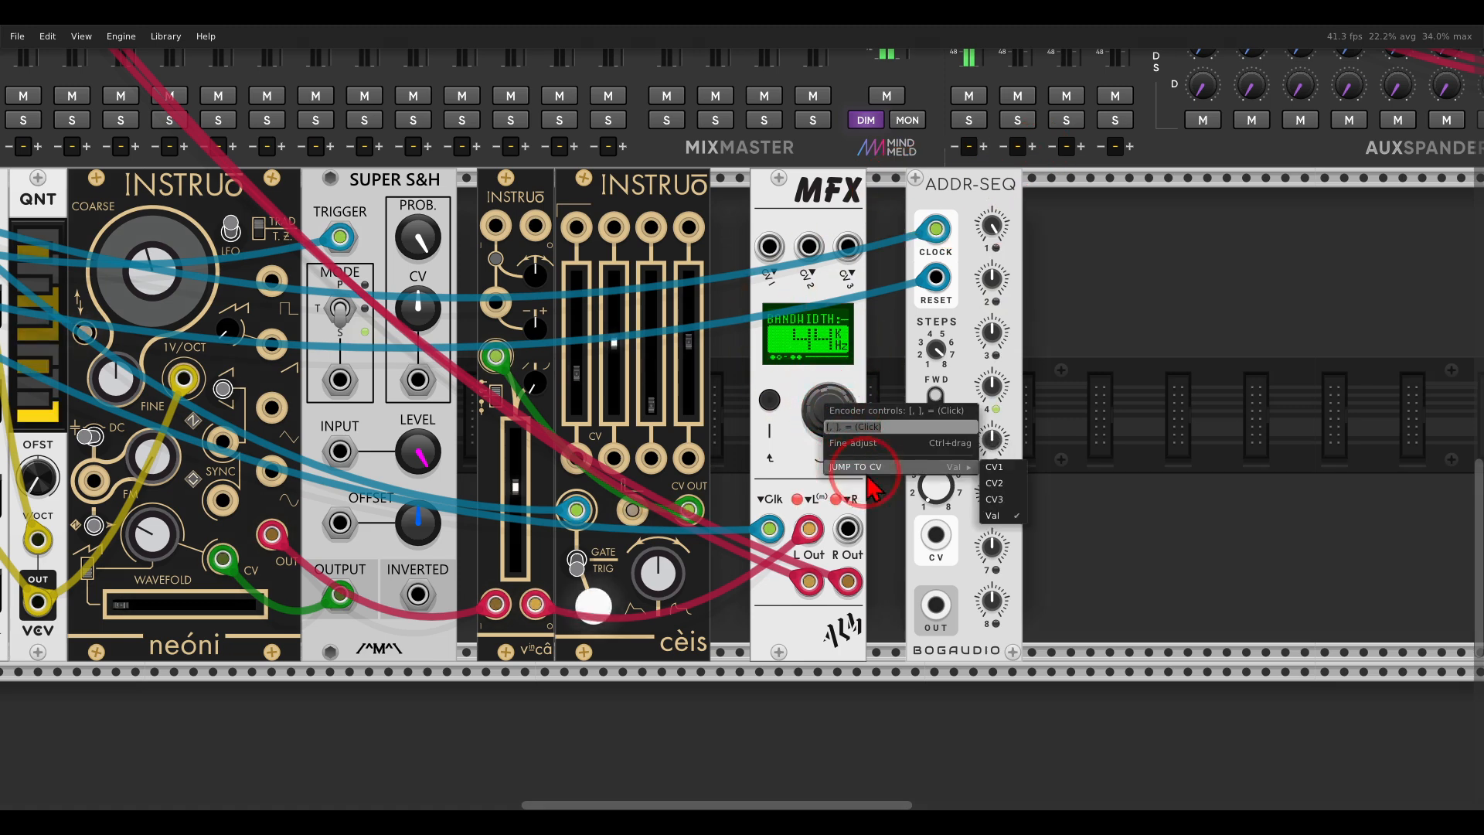
left_click(1005, 474)
left_click_drag(936, 605, 769, 246)
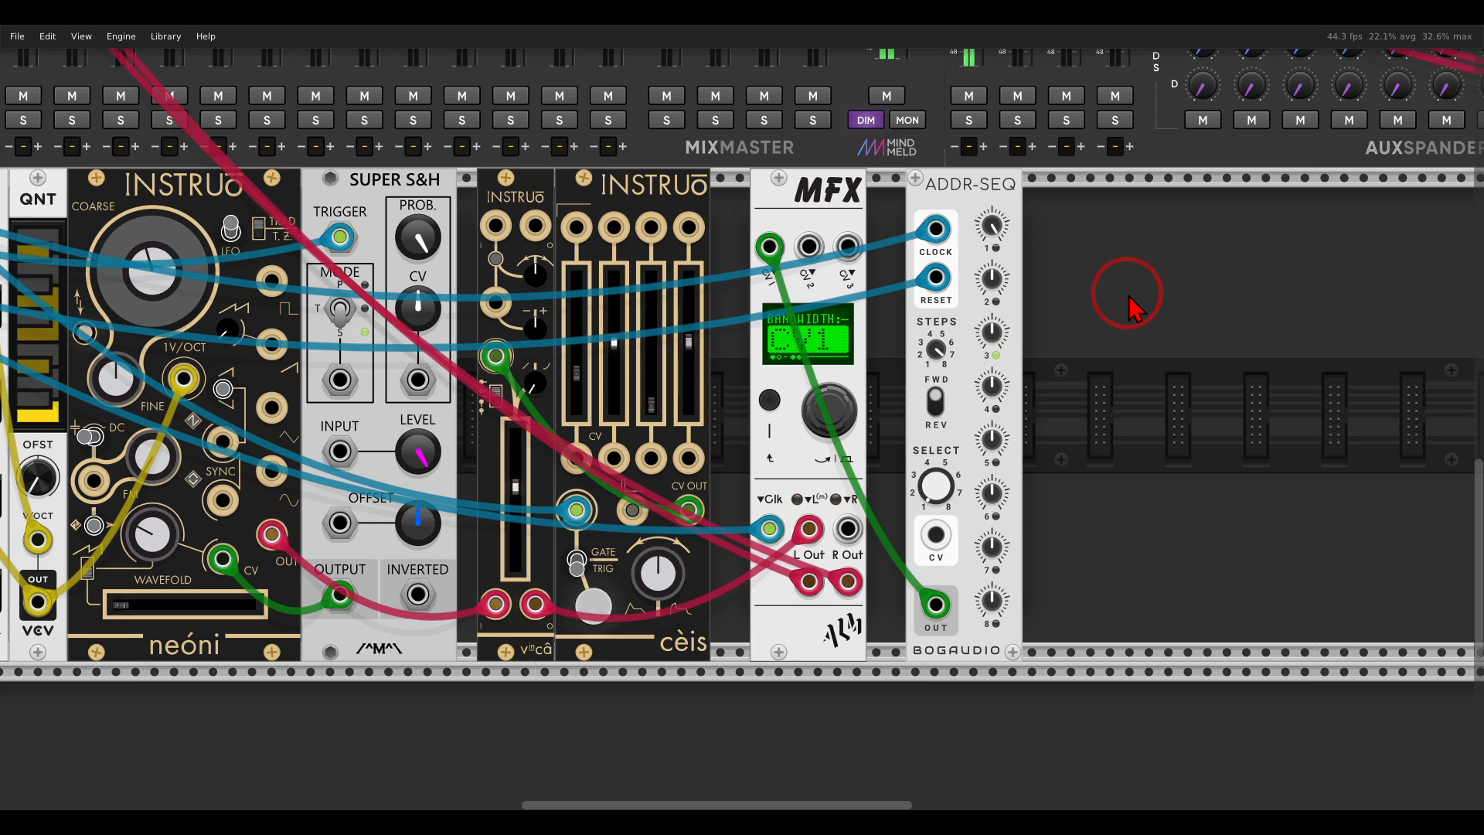
scroll(1130, 307, "down", 5)
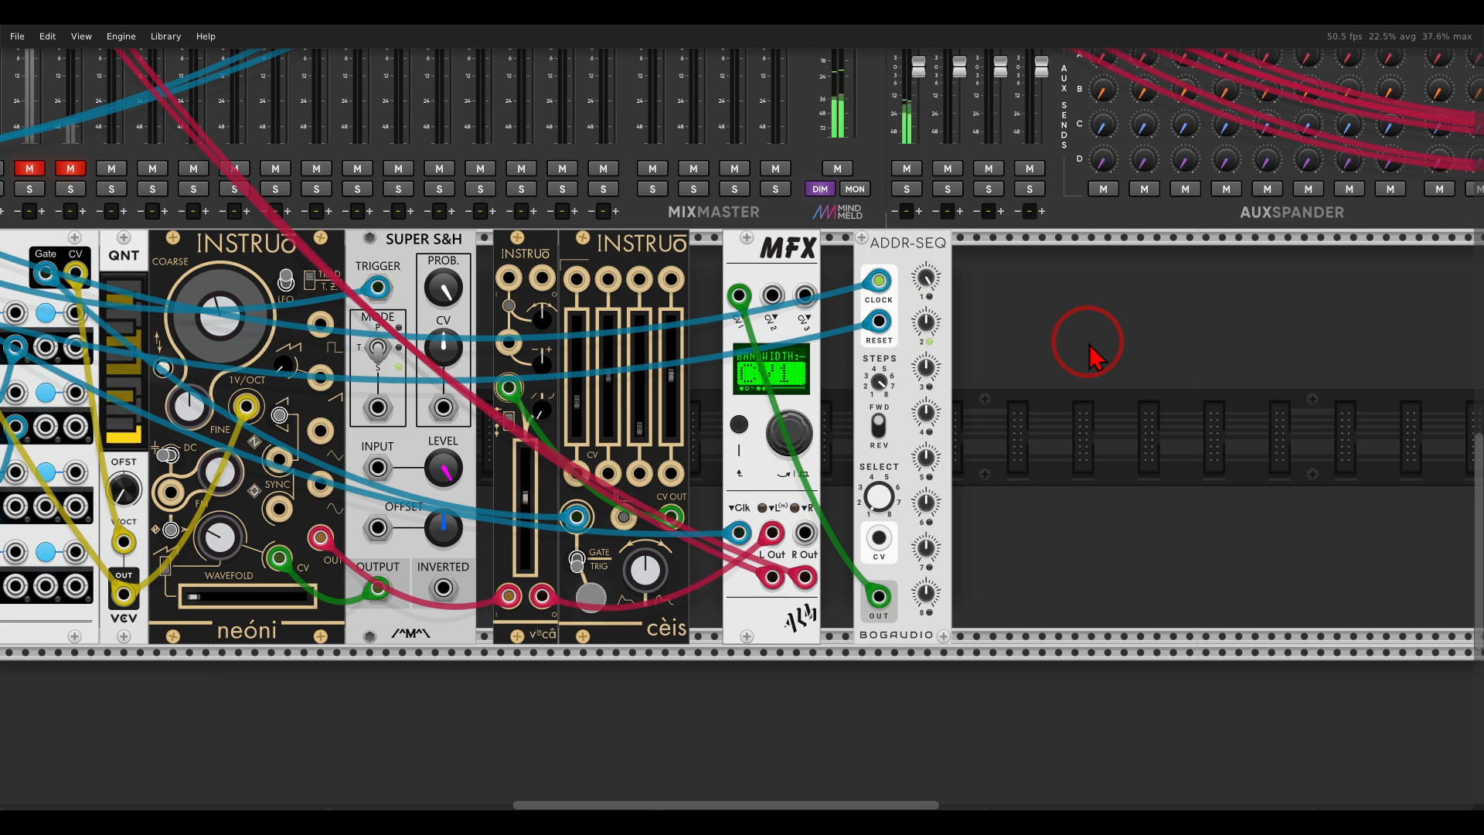
Examine the bass voice's signal path from the Instruō oscillator into the filter, along with the filter modulation on the scope.
left_click_drag(545, 256, 978, 247)
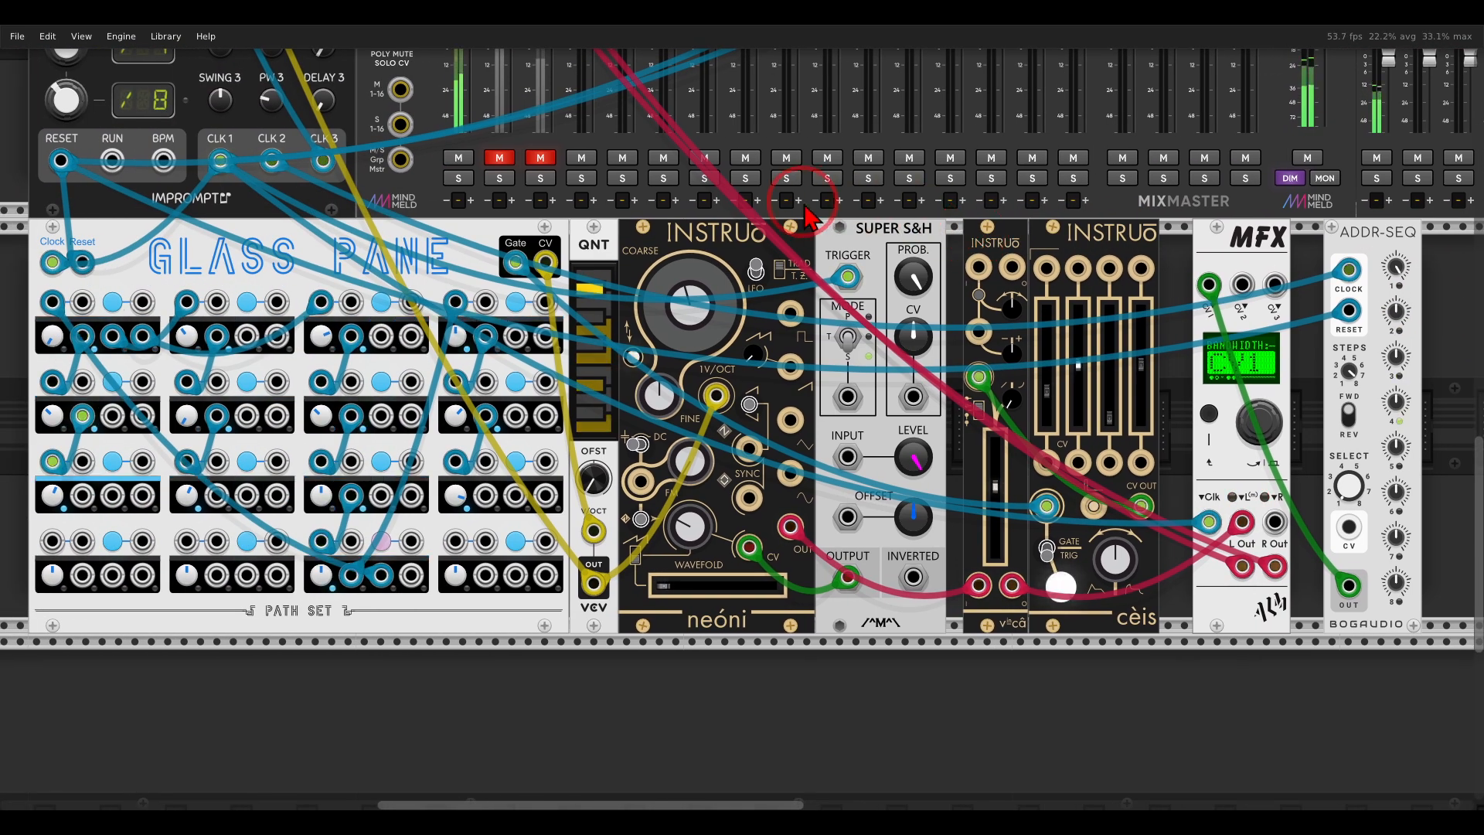
left_click_drag(817, 211, 953, 560)
left_click_drag(636, 143, 633, 300)
scroll(634, 300, "up", 7)
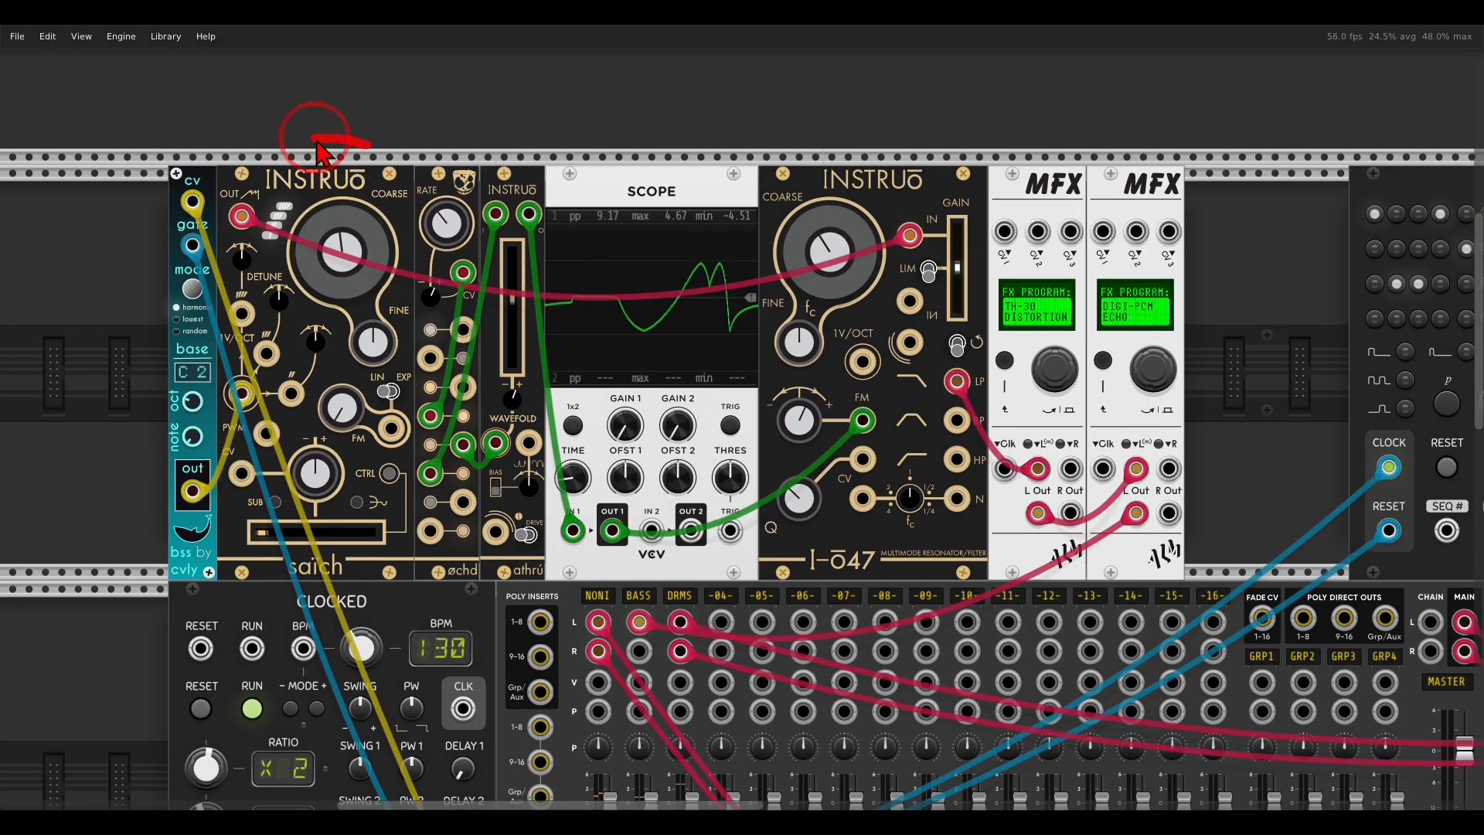
mouse_move(301, 252)
left_mouse_down()
mouse_move(387, 207)
mouse_move(364, 158)
mouse_move(724, 145)
mouse_move(753, 215)
left_mouse_up()
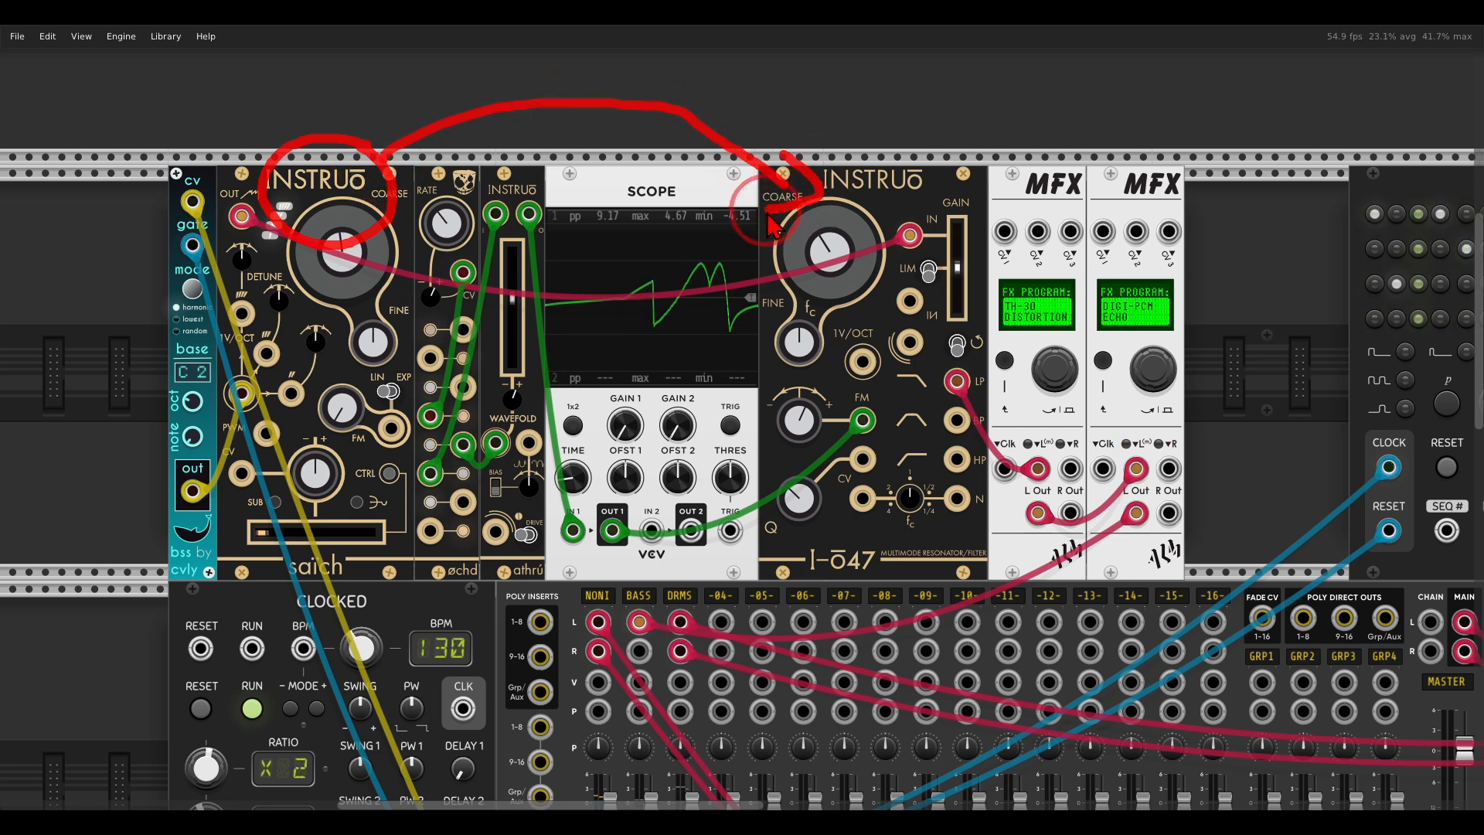
key("Escape")
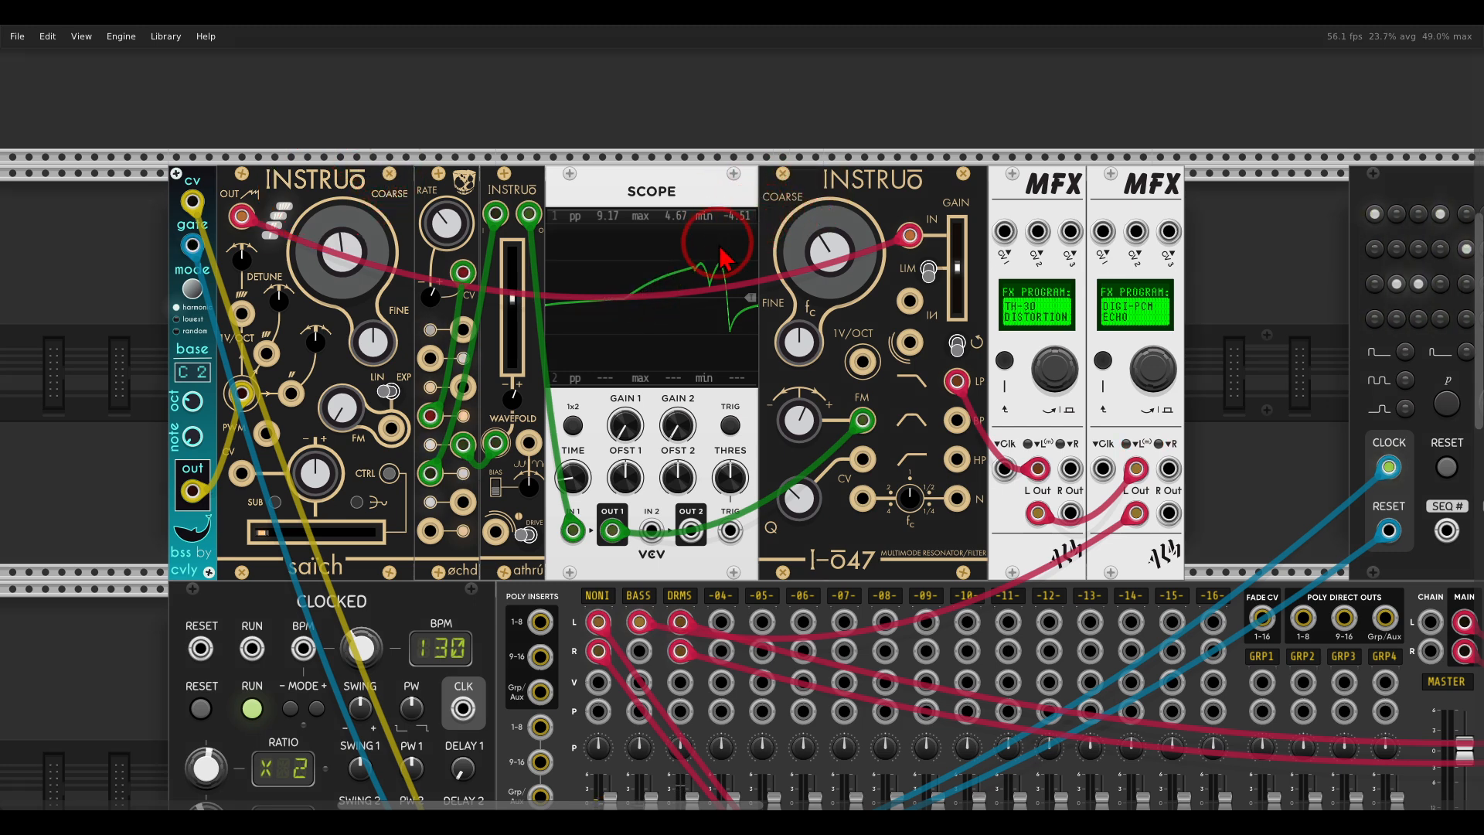
mouse_move(750, 259)
left_mouse_down()
mouse_move(441, 263)
mouse_move(464, 445)
mouse_move(792, 340)
mouse_move(761, 259)
left_mouse_up()
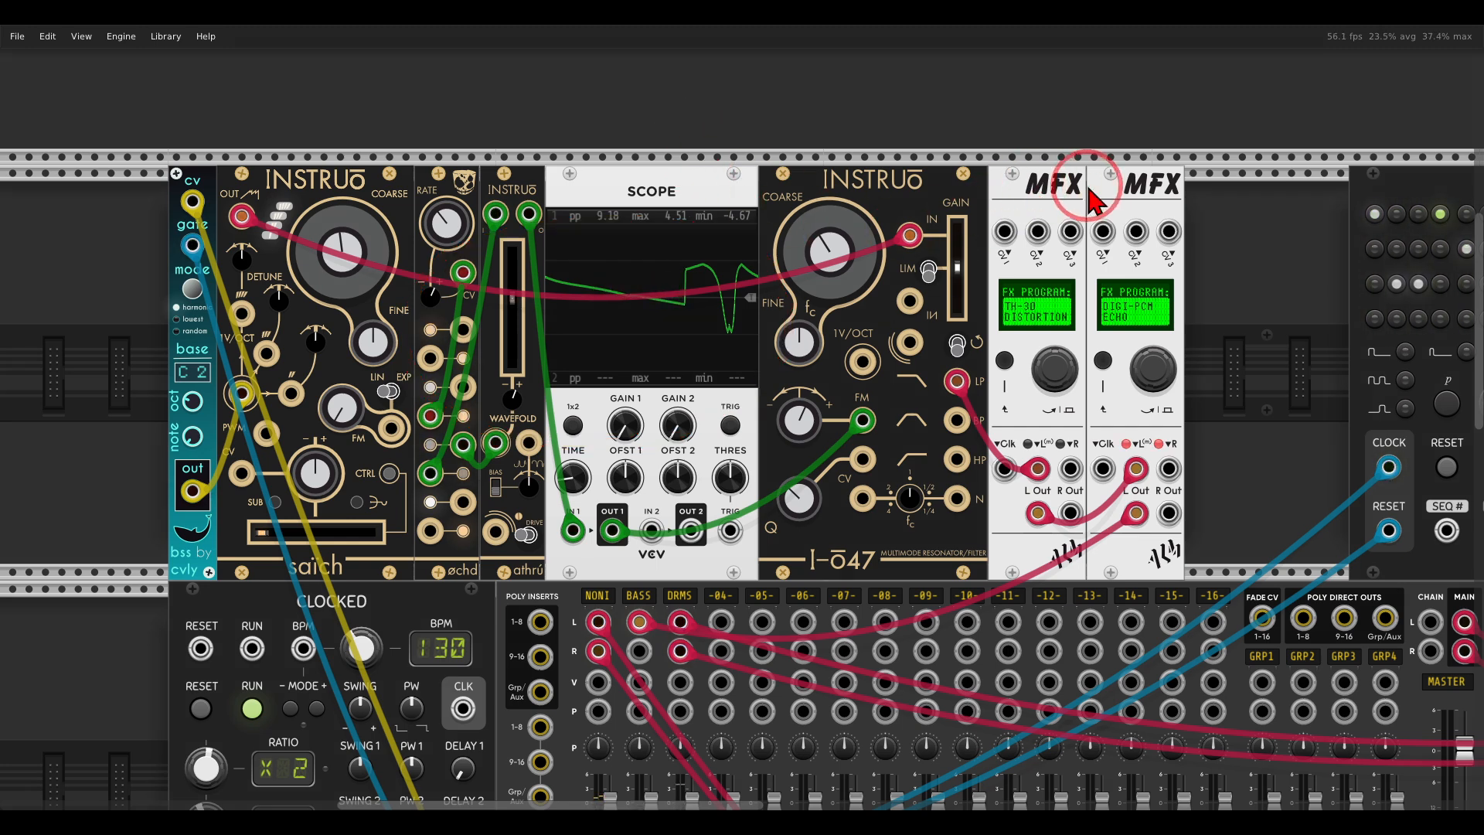
Unmute the BASS channel on the MixMaster and bring the bass voice back into view.
right_click(1119, 202)
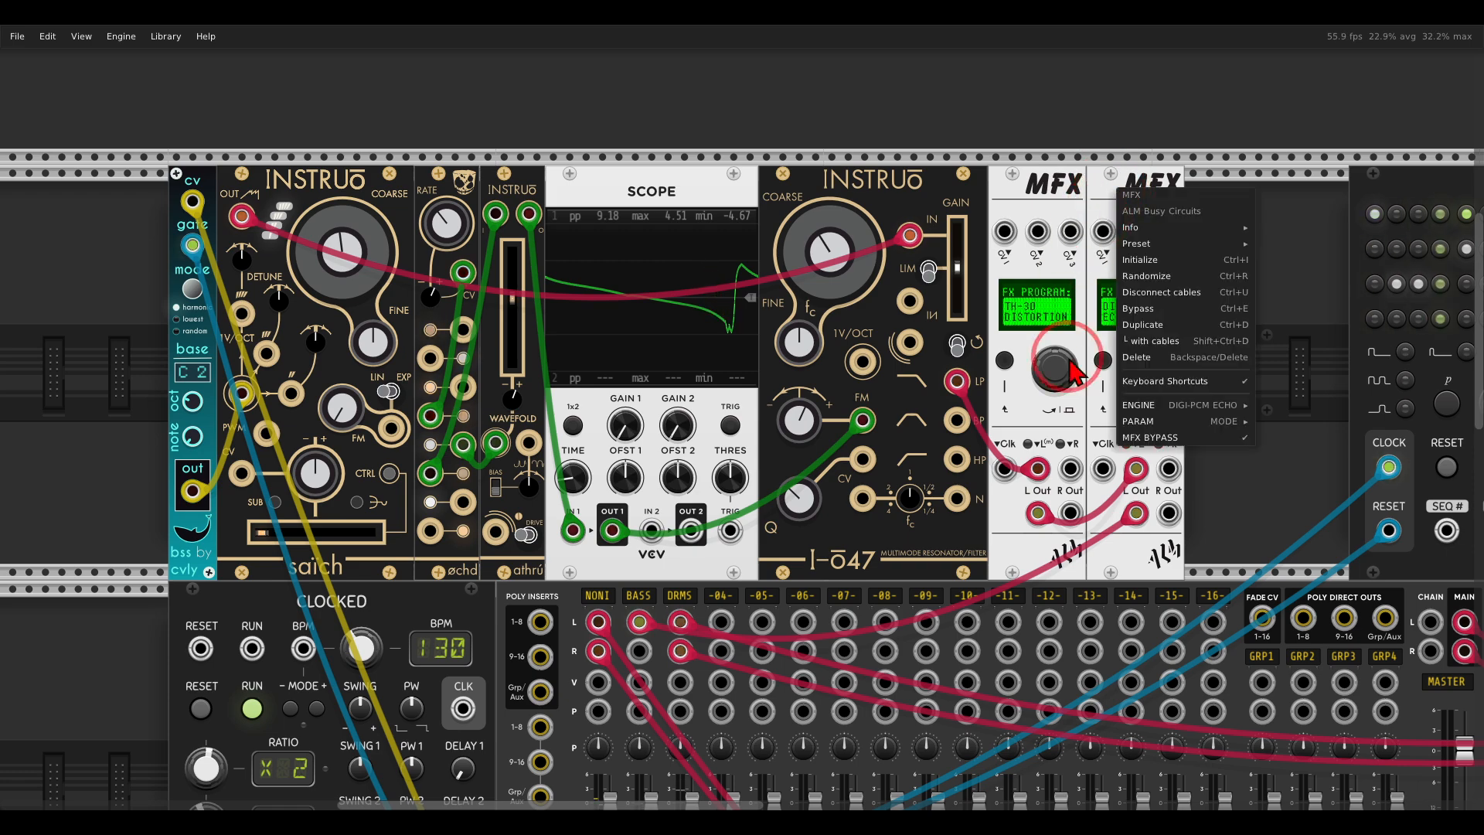
left_click(724, 398)
scroll(724, 398, "down", 5)
left_click(639, 626)
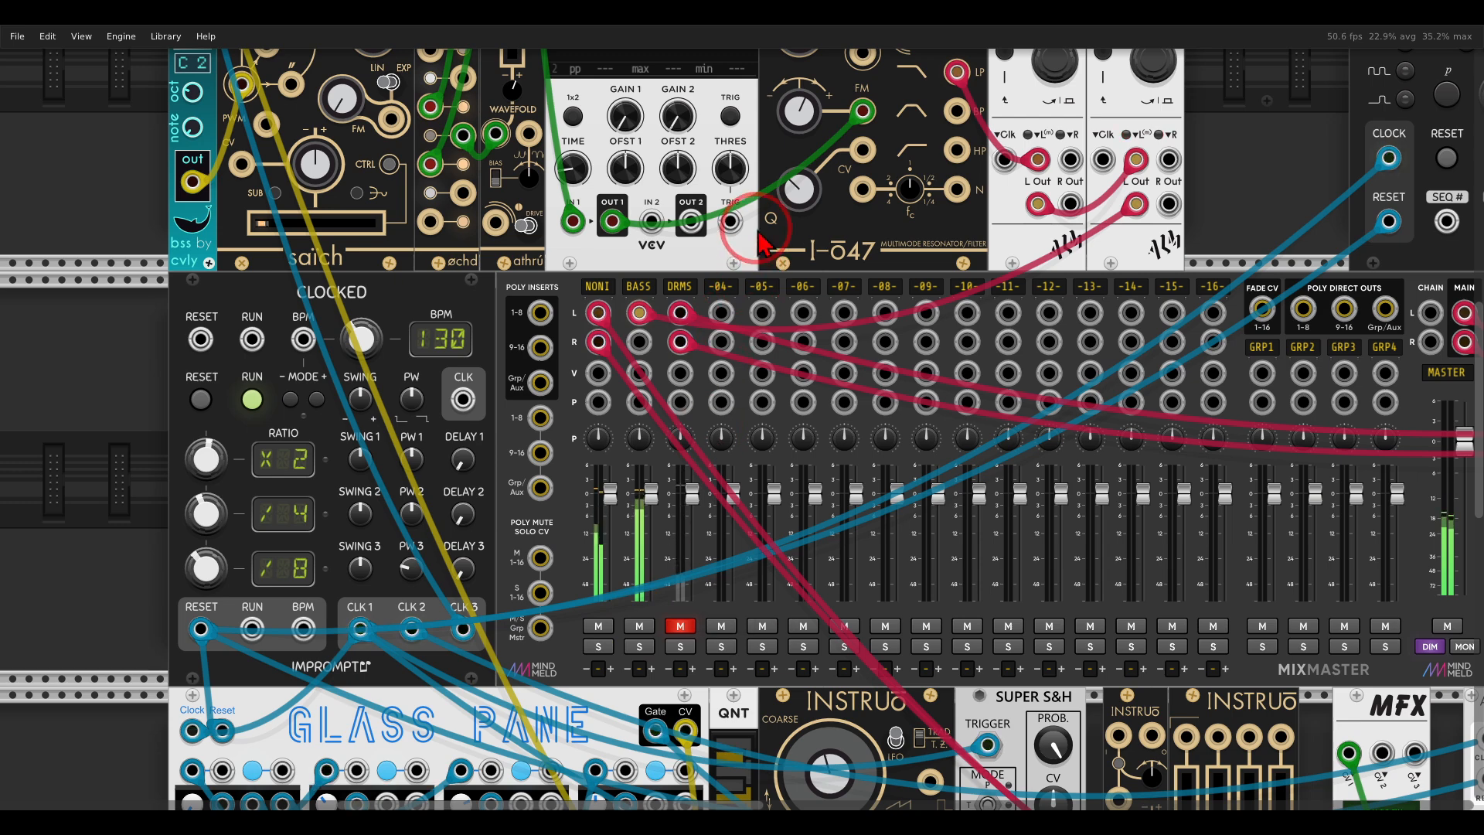
scroll(696, 541, "up", 5)
left_click(762, 498)
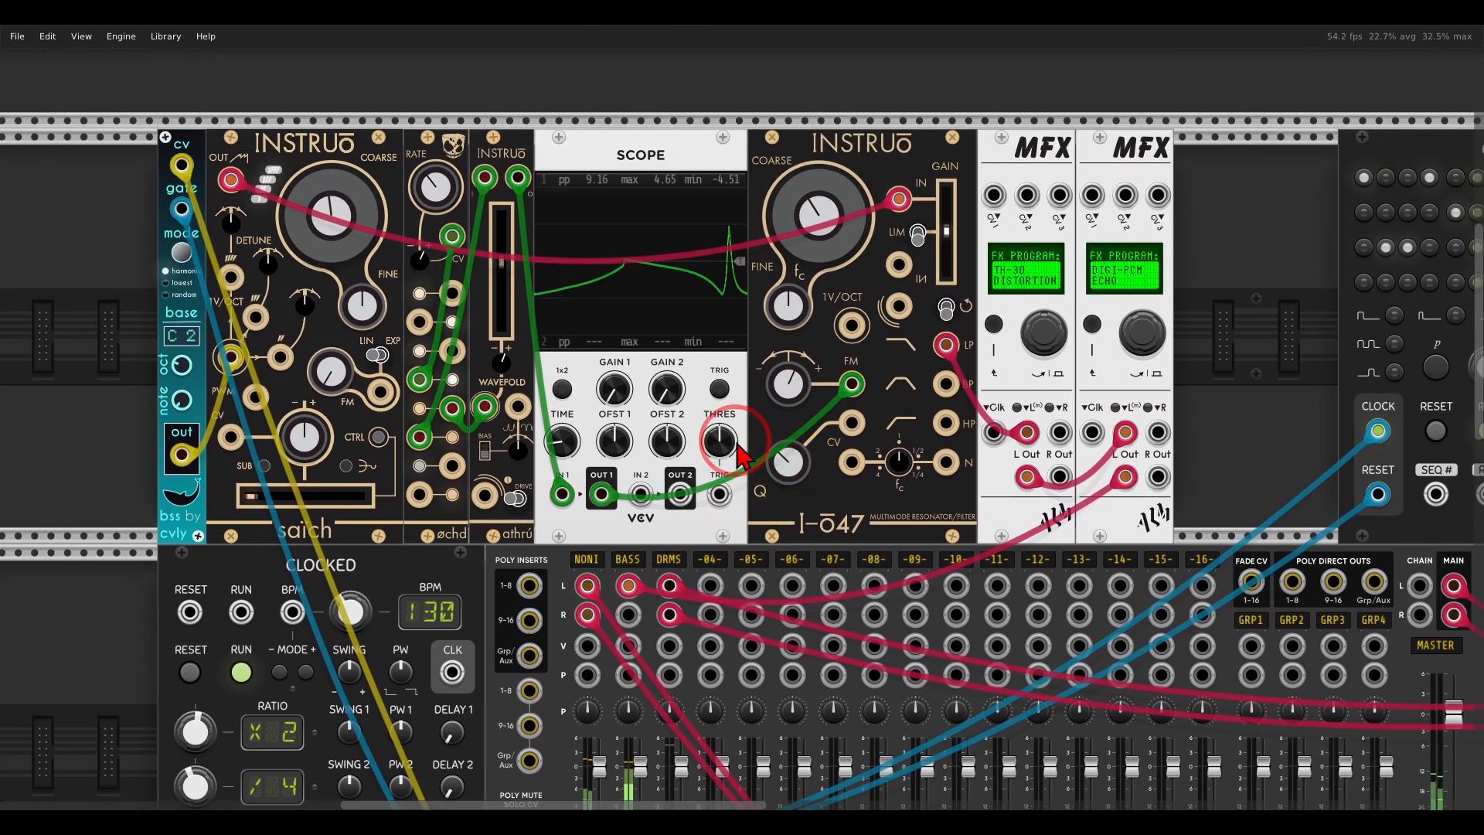
mouse_move(821, 222)
left_mouse_down()
mouse_move(812, 185)
mouse_move(822, 220)
left_mouse_up()
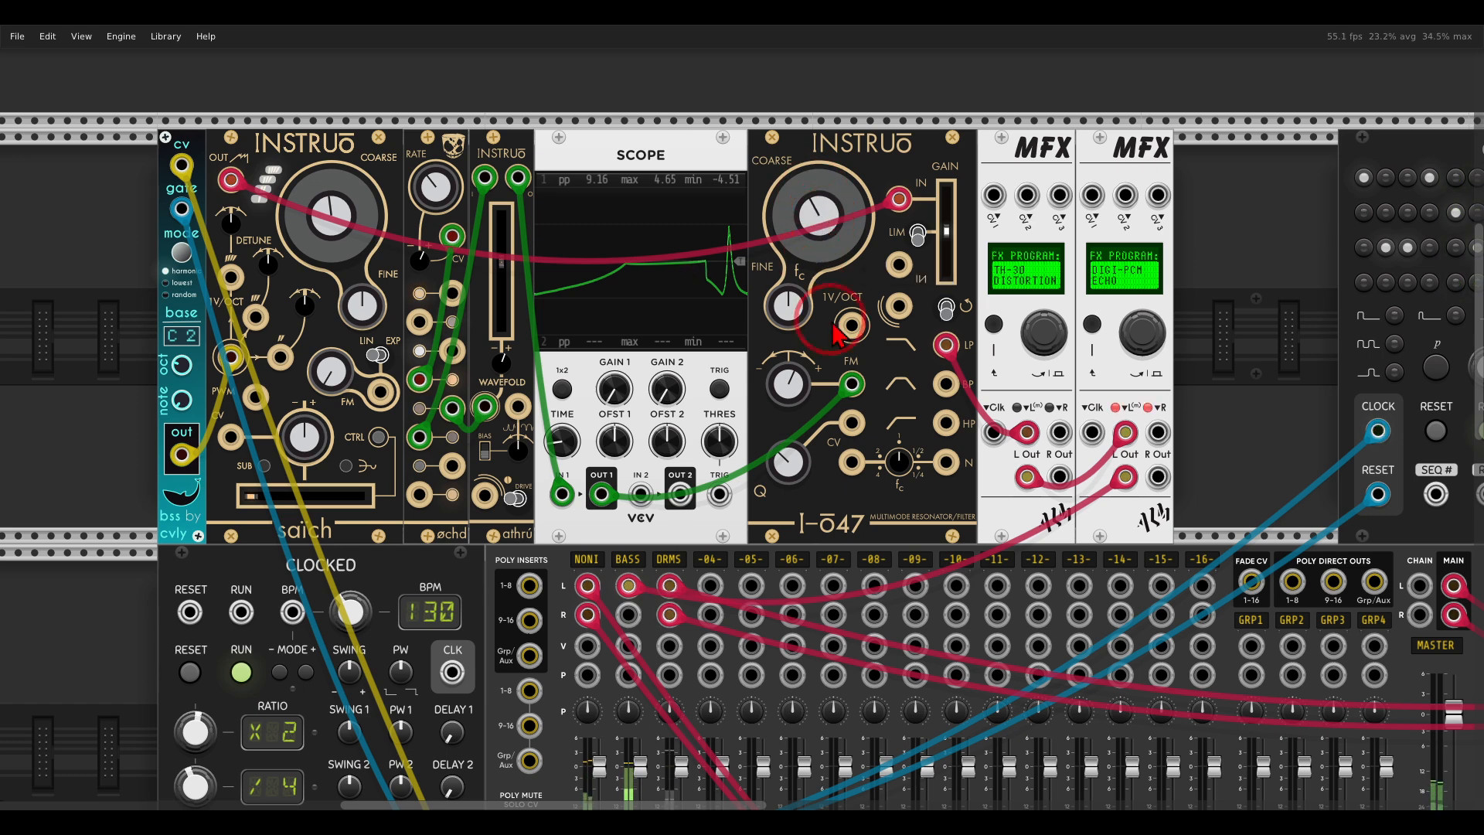
Change the engine of the second MFX in the bass voice from echo to TY-50 COMPRESSOR.
left_click(1092, 325)
scroll(1092, 325, "right", 5)
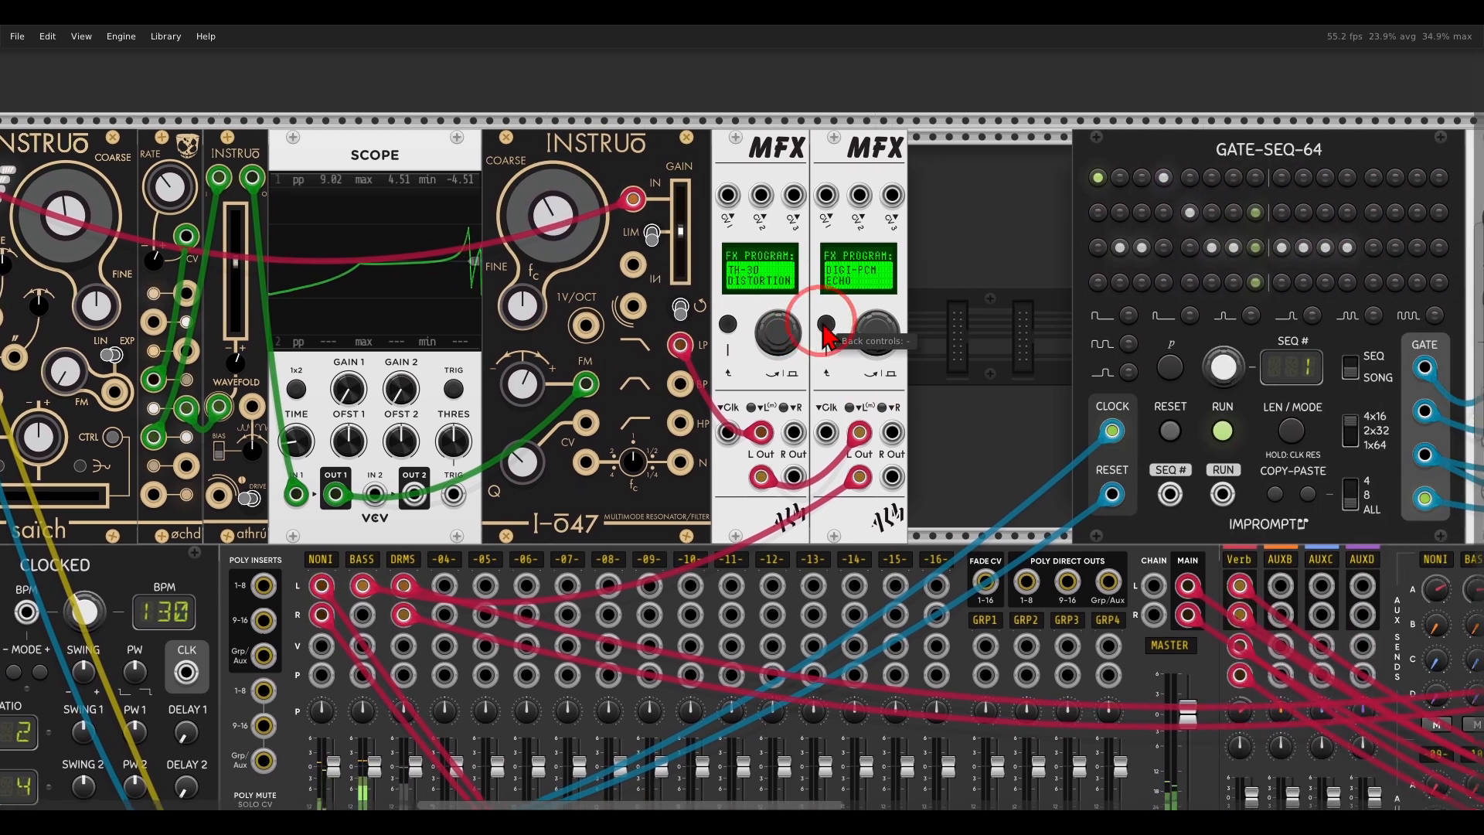
right_click(841, 163)
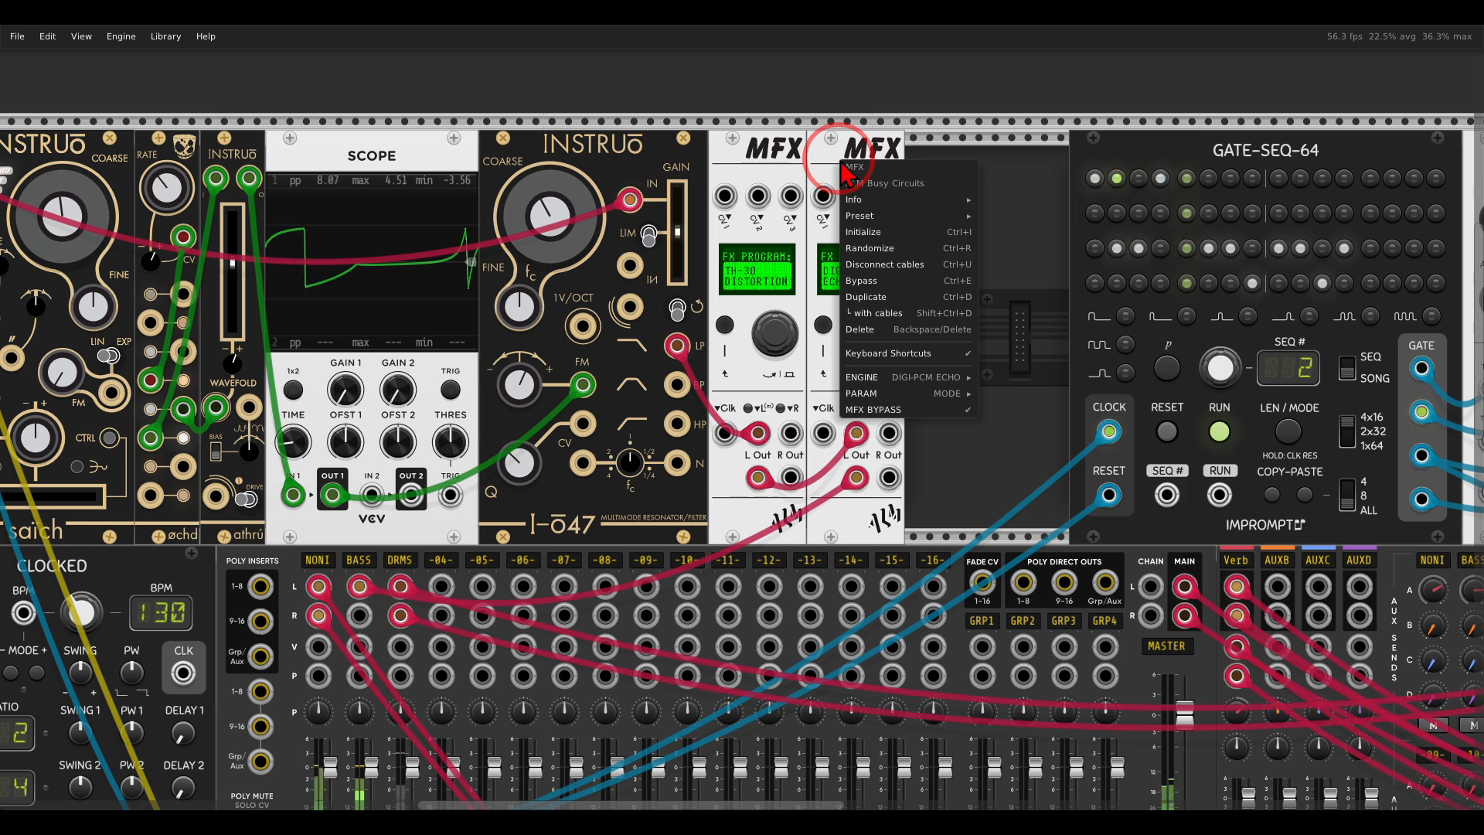
left_click(886, 394)
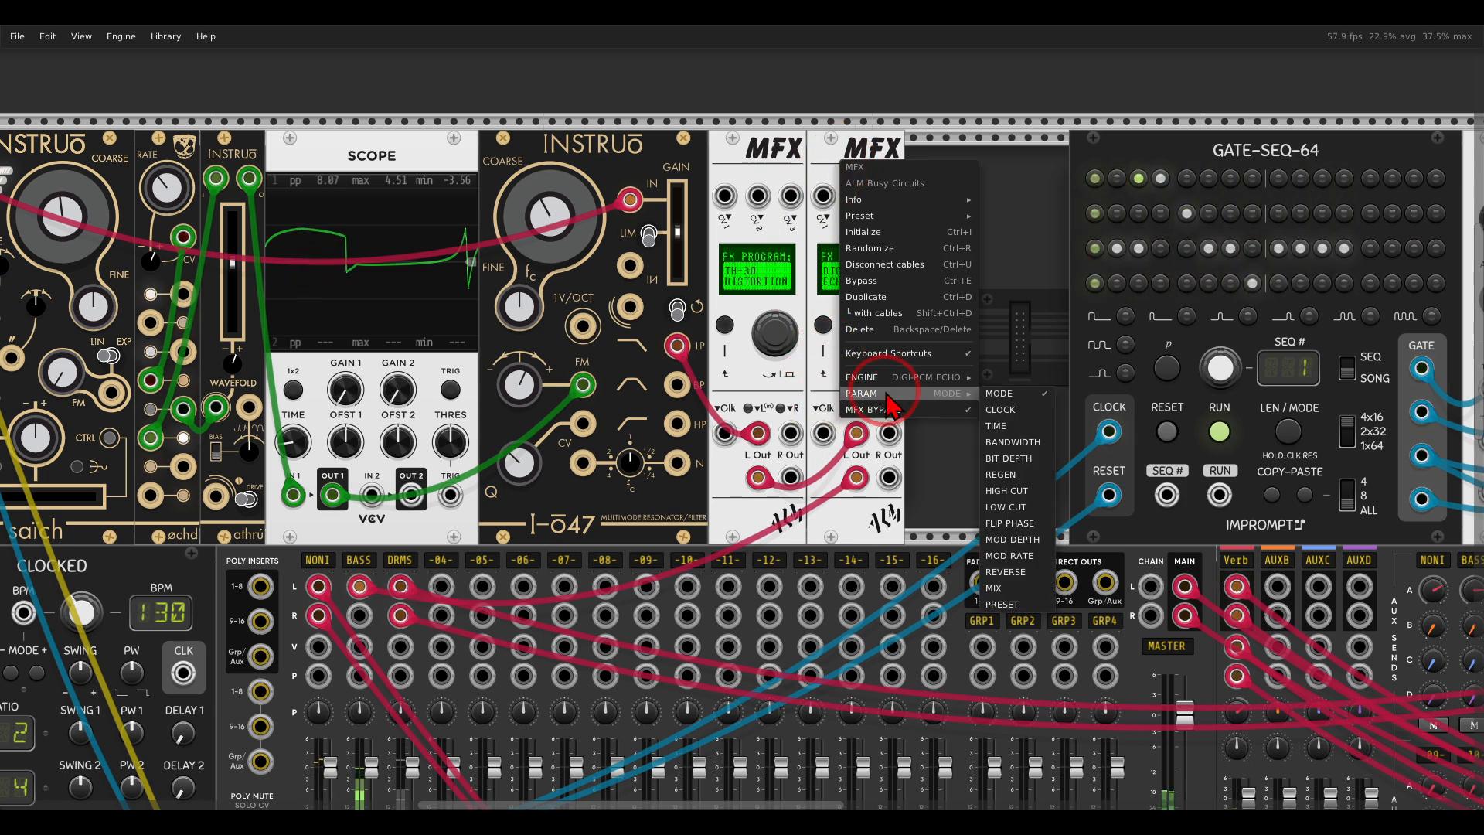
mouse_move(889, 378)
left_click(1046, 527)
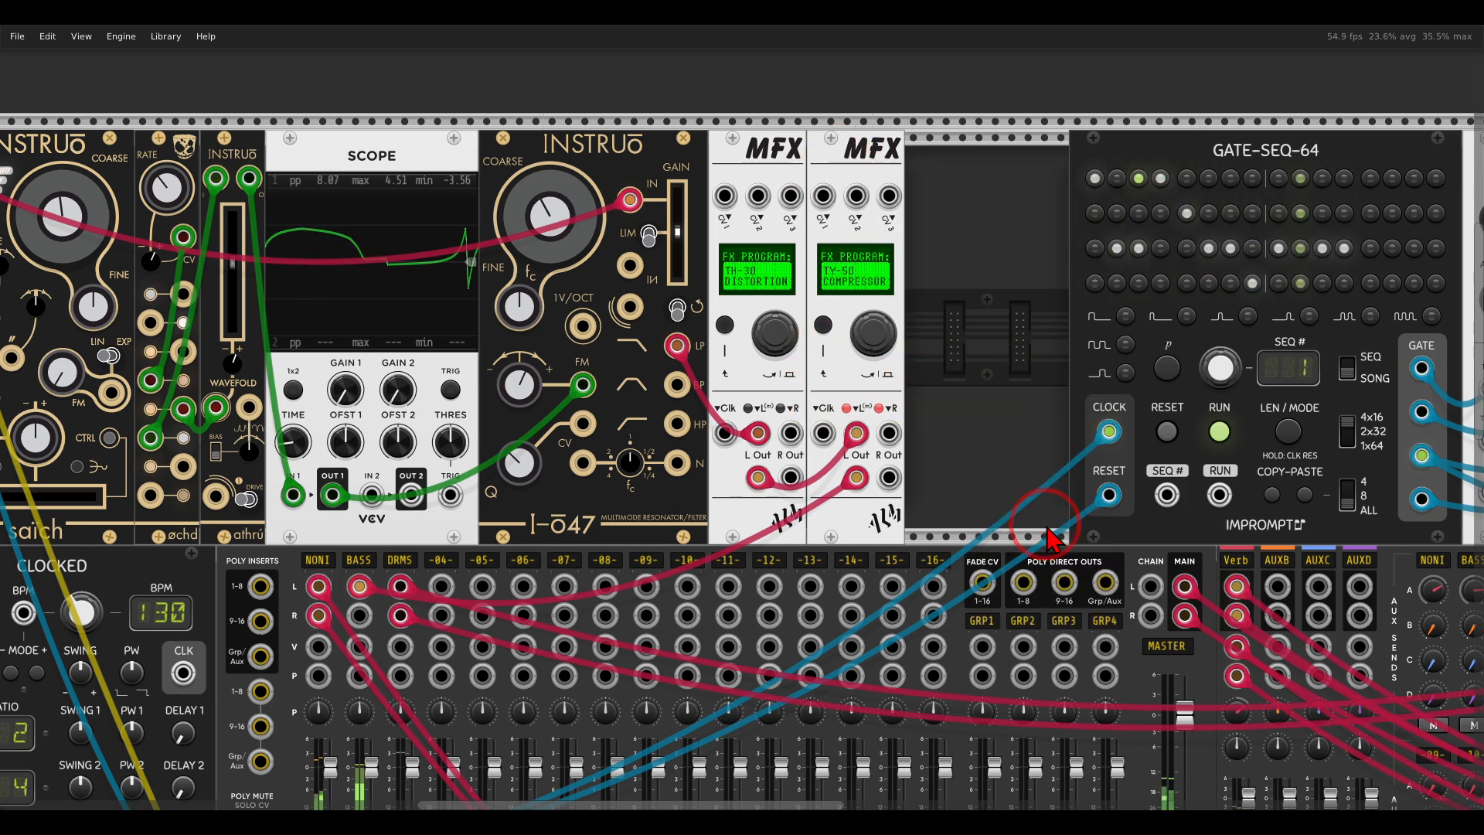
Set the MODE parameter of the bass voice's compressor MFX to SIDECHAIN IN R.
right_click(849, 171)
mouse_move(920, 405)
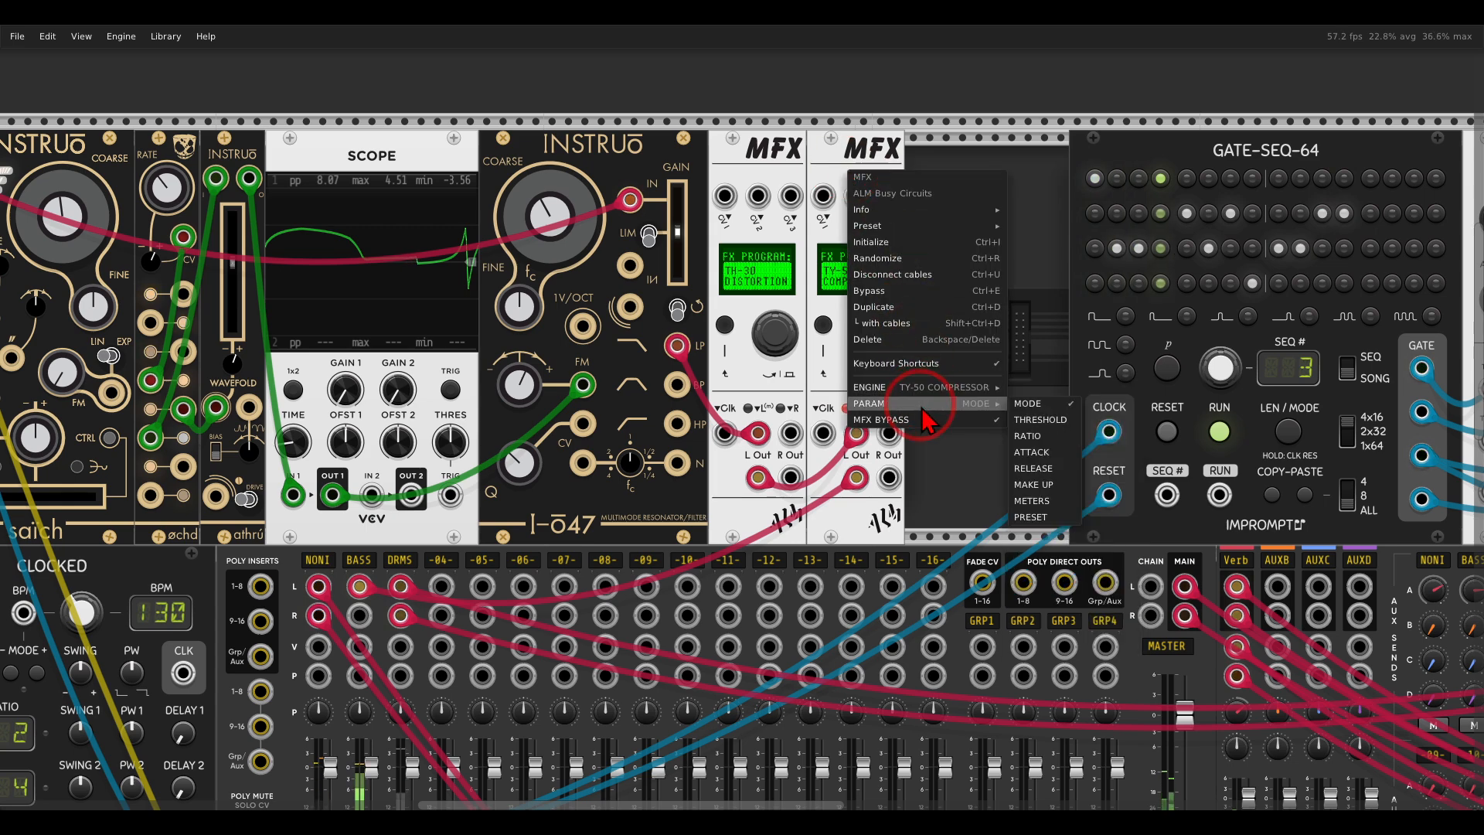
left_click(1020, 405)
left_click_drag(874, 331, 876, 356)
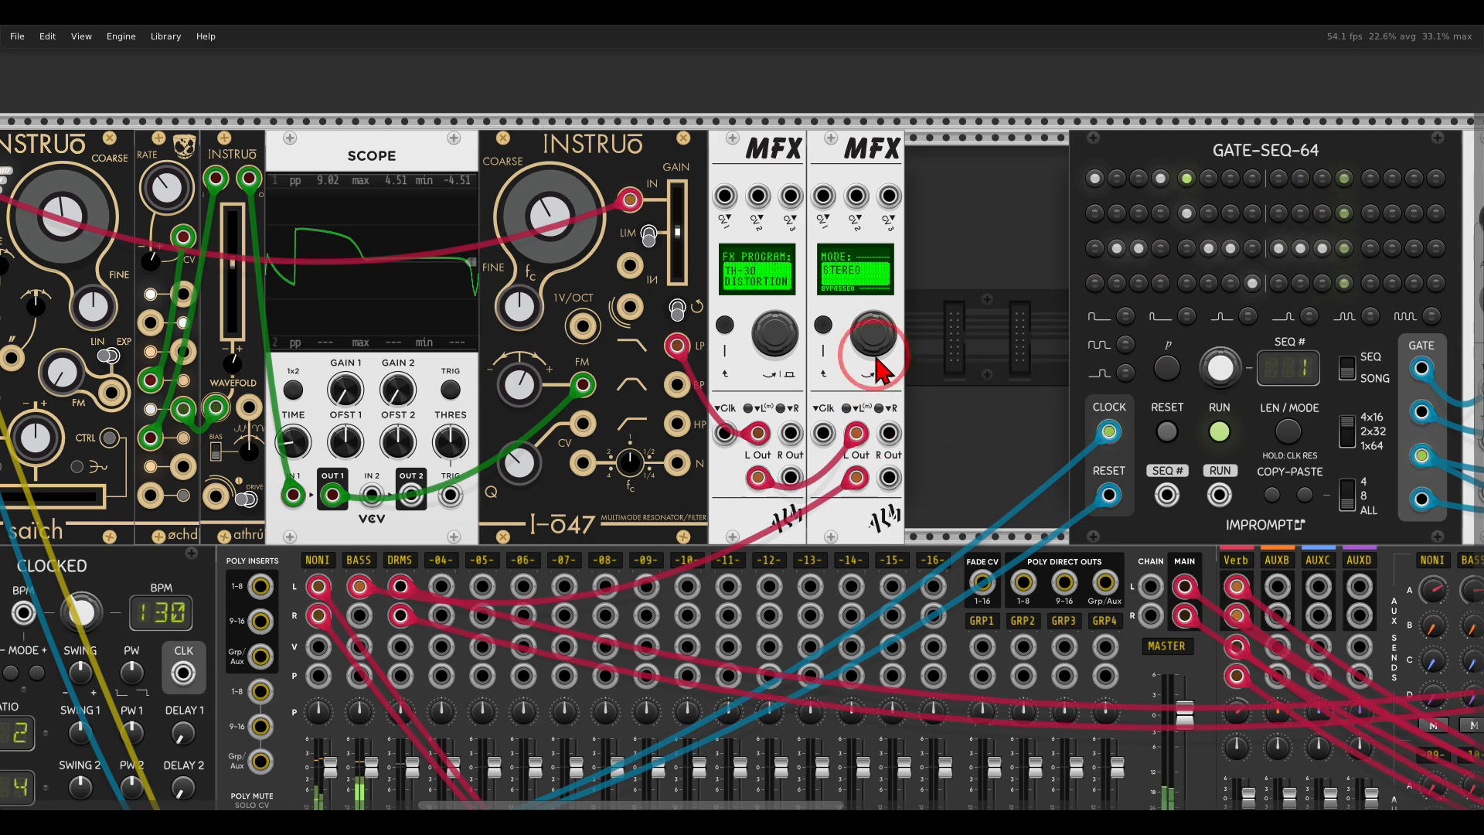
key("]")
scroll(878, 358, "up", 2)
scroll(855, 361, "up", 1)
mouse_move(872, 332)
left_mouse_down()
mouse_move(824, 331)
mouse_move(847, 399)
mouse_move(881, 363)
left_mouse_up()
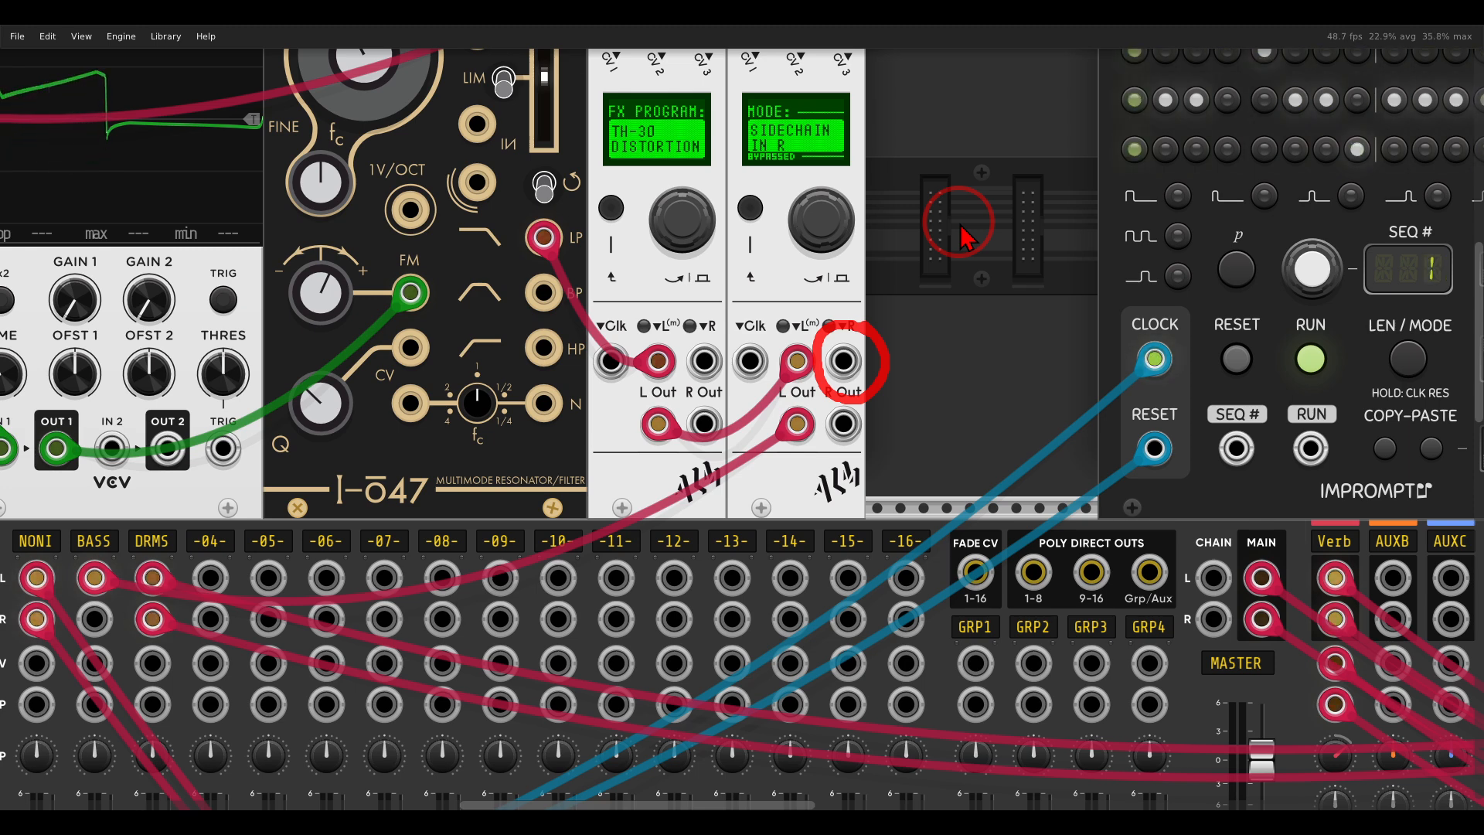
left_click_drag(947, 219, 910, 313)
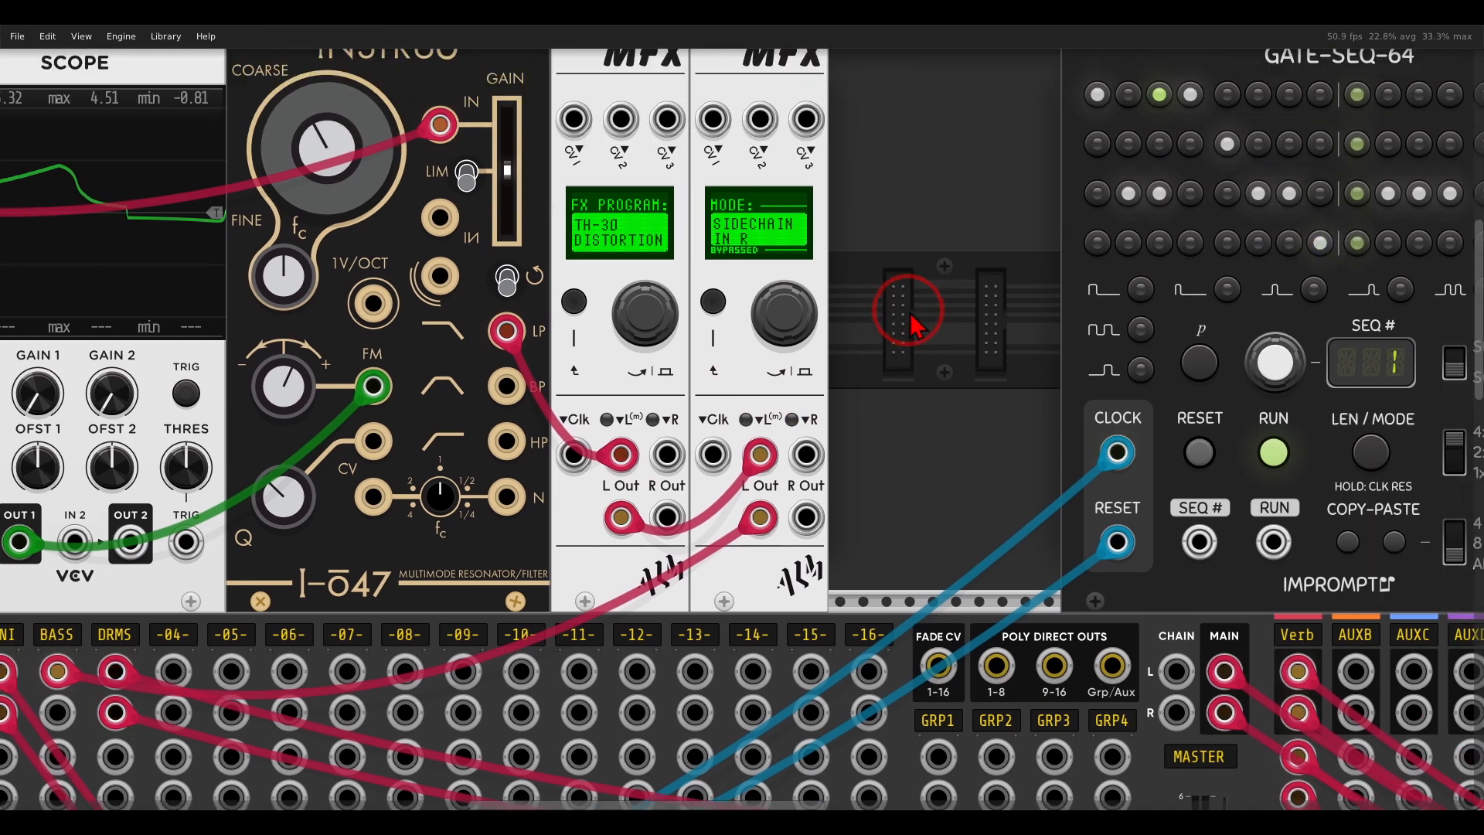
Turn off MFX BYPASS on the bass compressor and patch the KICK module's output into its R input.
scroll(914, 323, "down", 5)
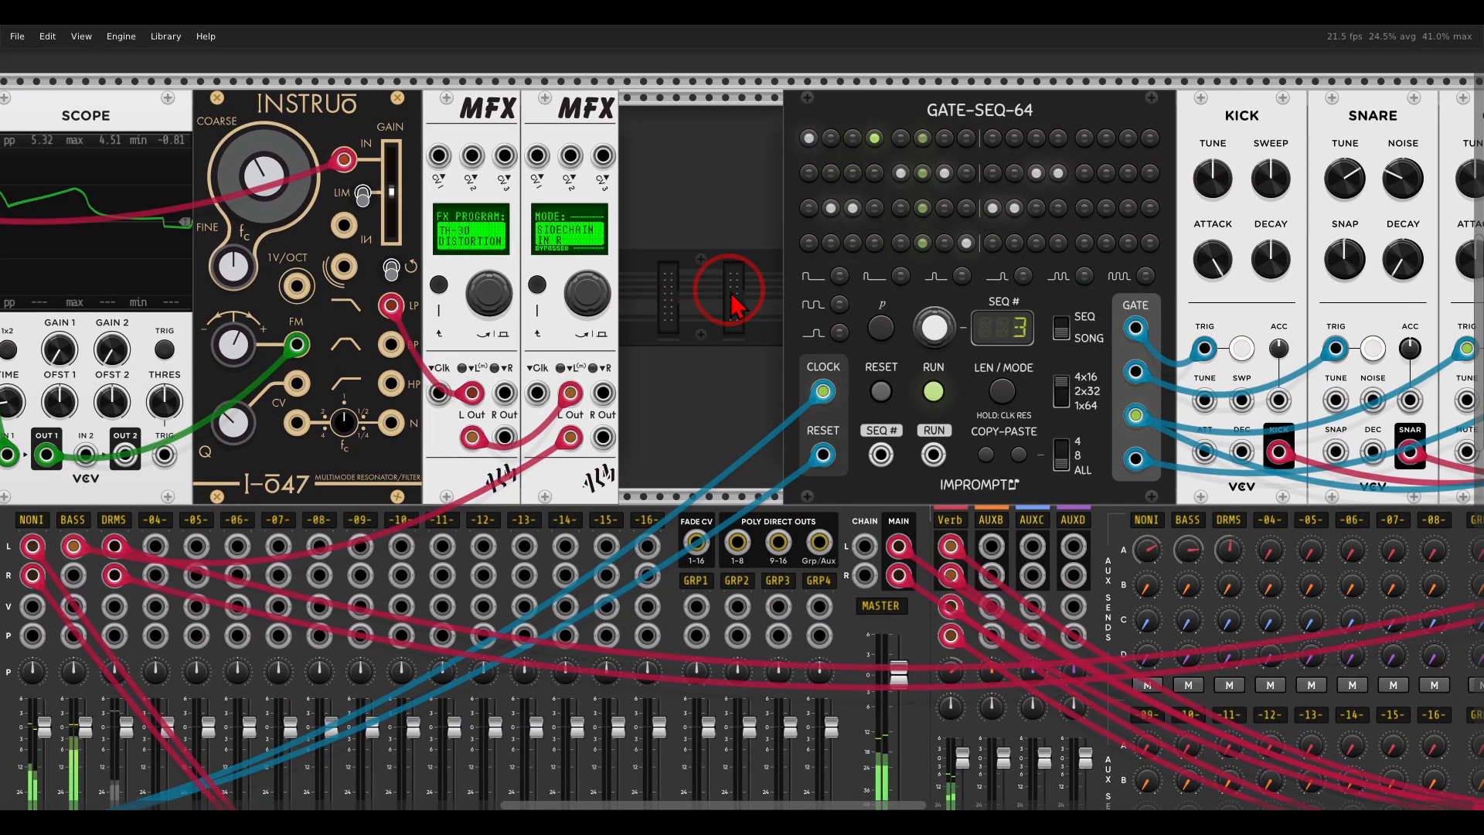
right_click(570, 135)
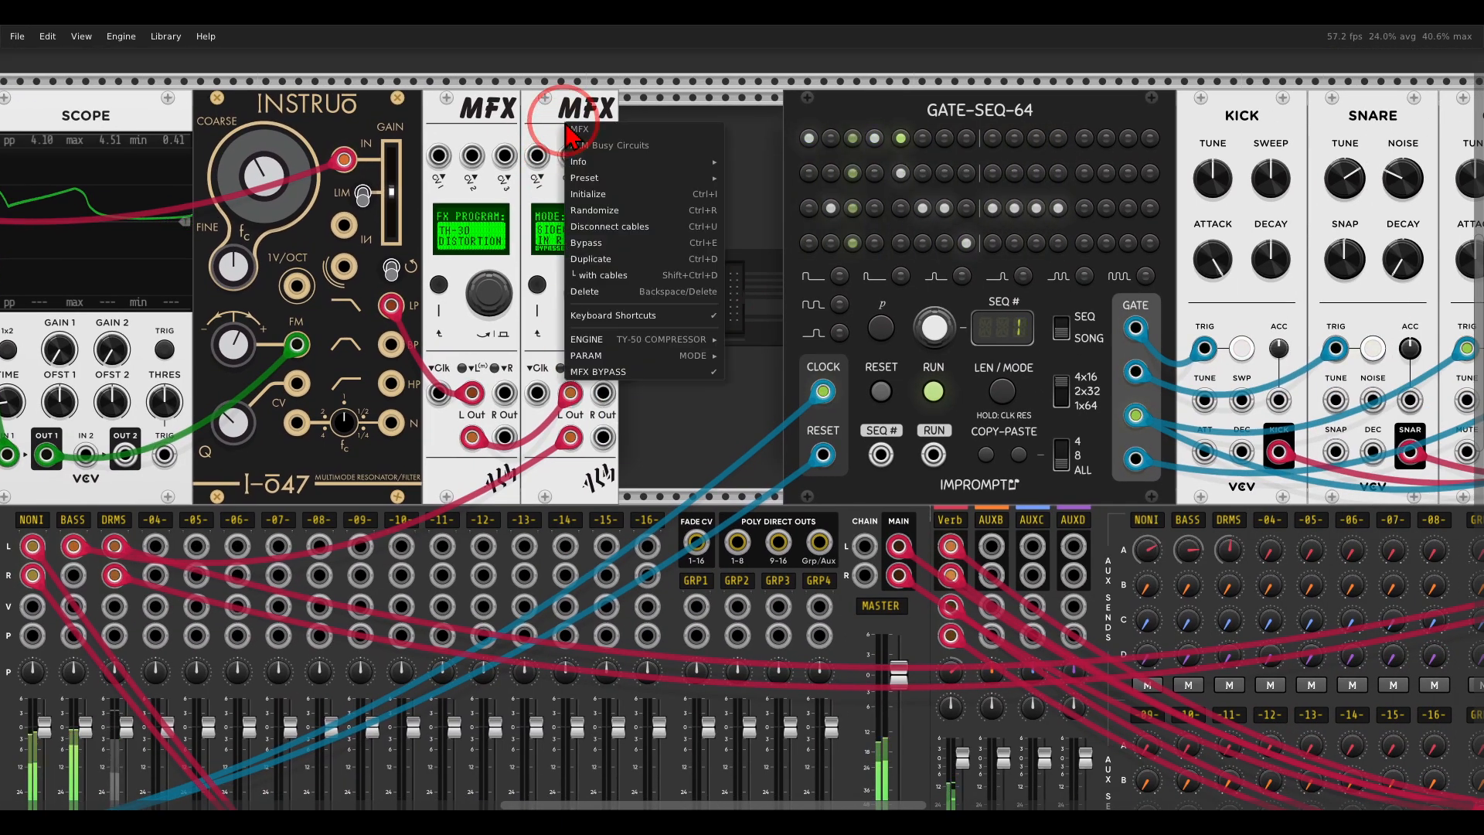
left_click(588, 372)
left_click_drag(603, 394, 1280, 451)
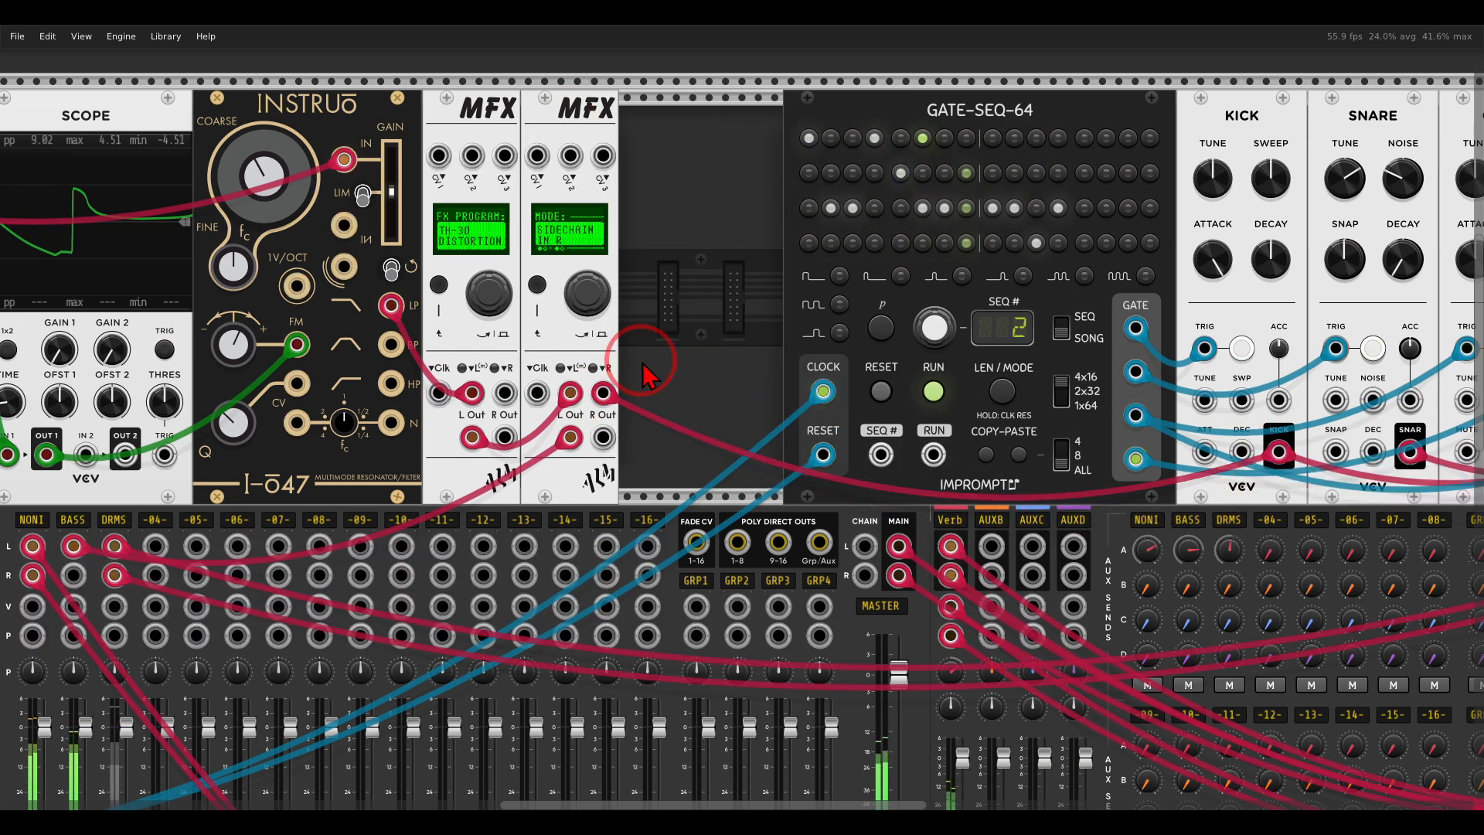
Solo the BASS channel on the mixer to audition the sidechained compression, and release the solo.
left_click_drag(676, 320, 967, 186)
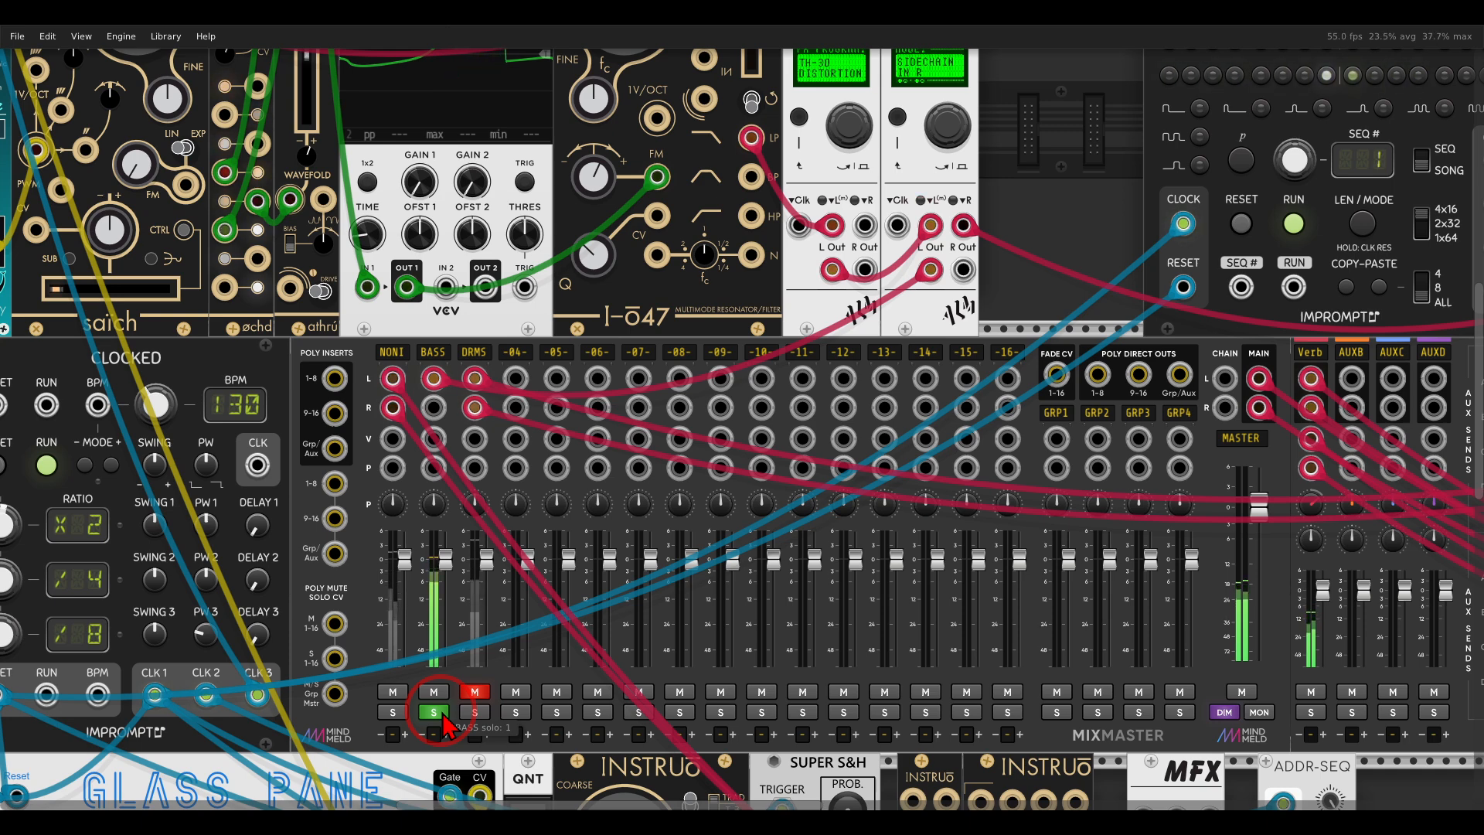
left_click(976, 284)
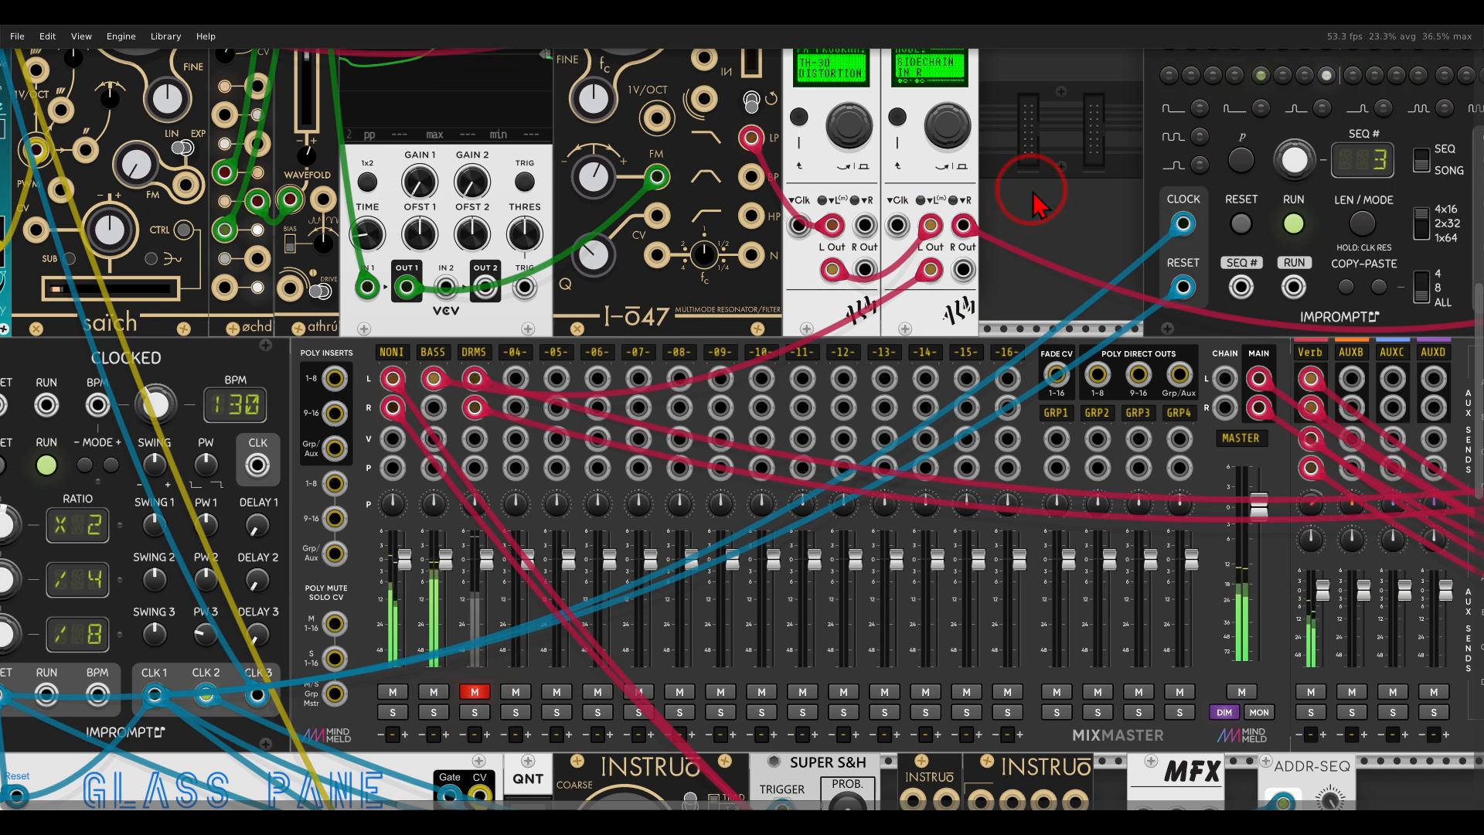
Examine the drum voice's path from GATE-SEQ-64 through the drum modules and VCA MIX into its two MFX modules.
left_click_drag(1040, 205, 937, 322)
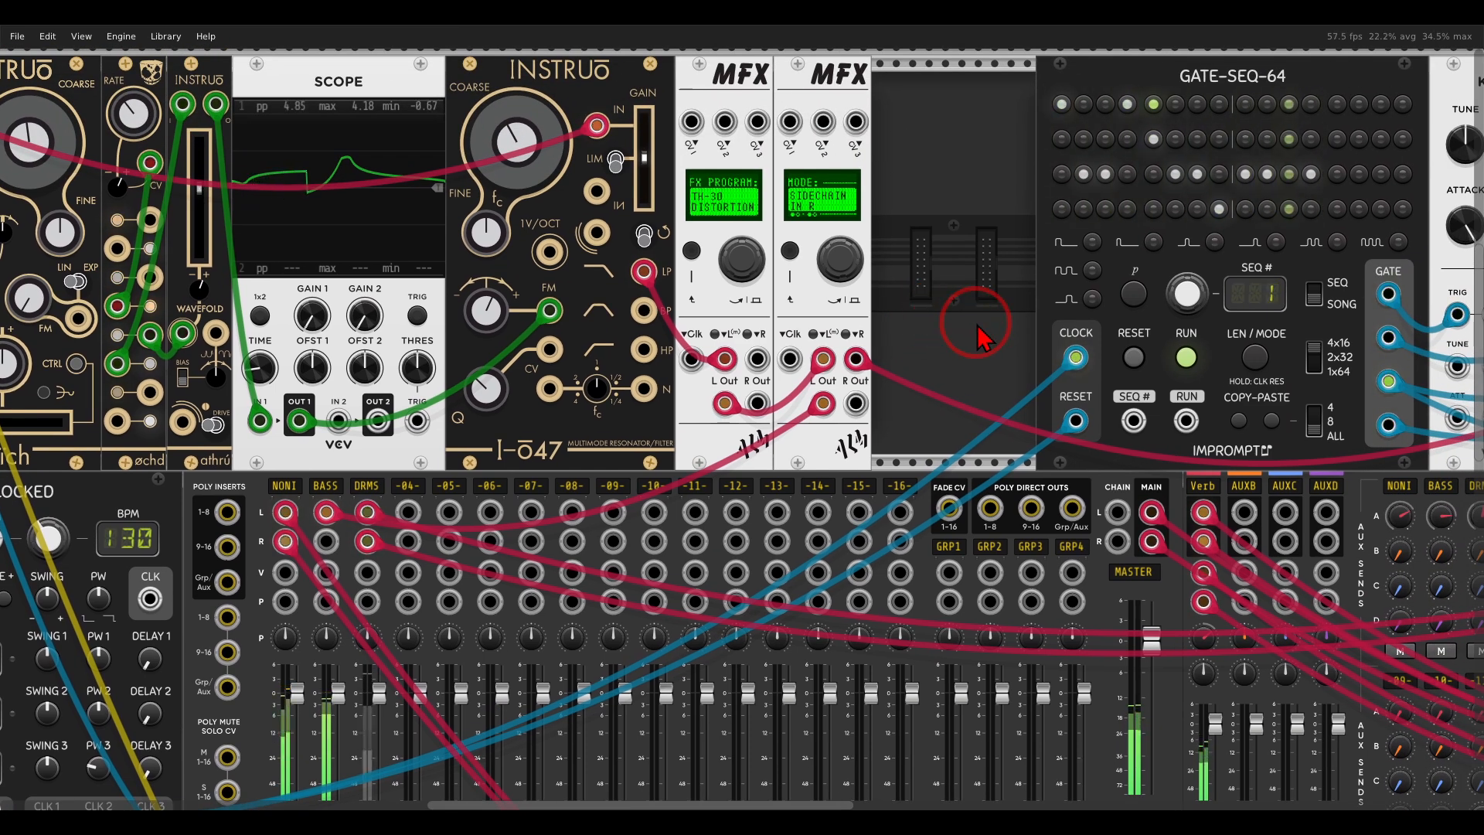
left_click_drag(978, 338, 73, 436)
scroll(68, 430, "down", 1)
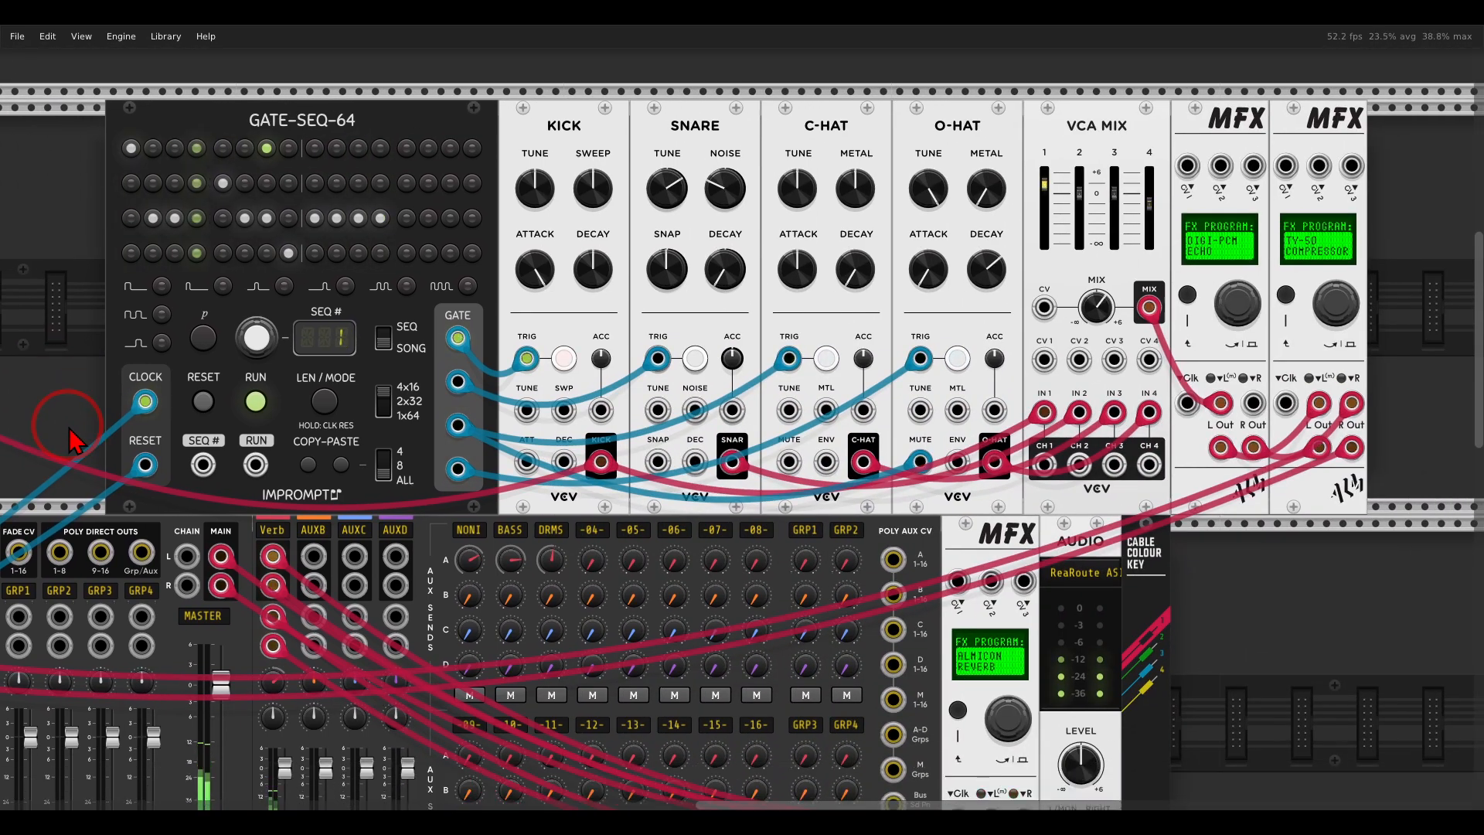
mouse_move(357, 84)
left_mouse_down()
mouse_move(207, 154)
mouse_move(367, 81)
mouse_move(541, 116)
mouse_move(522, 154)
left_mouse_up()
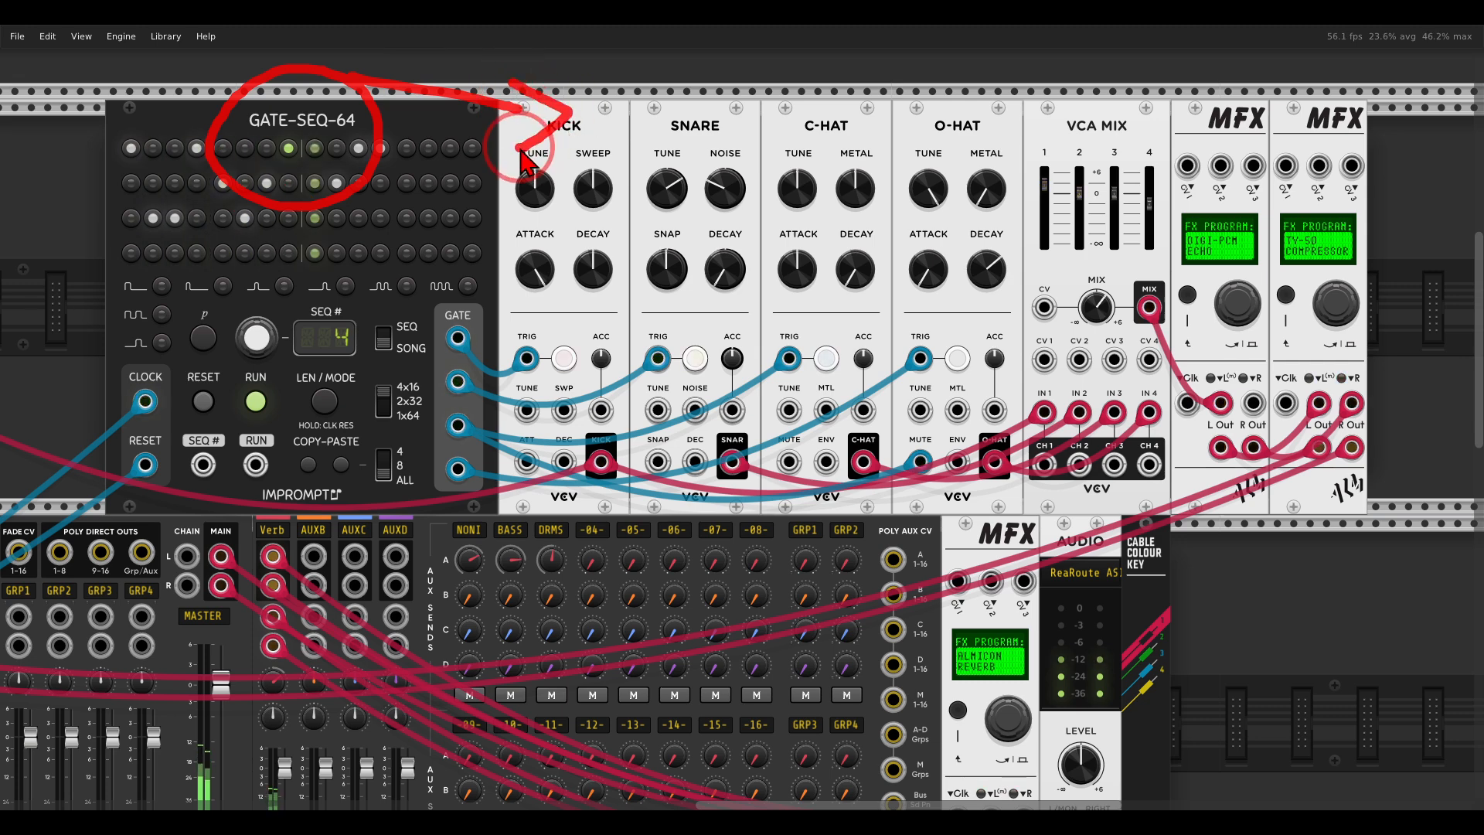
key("Escape")
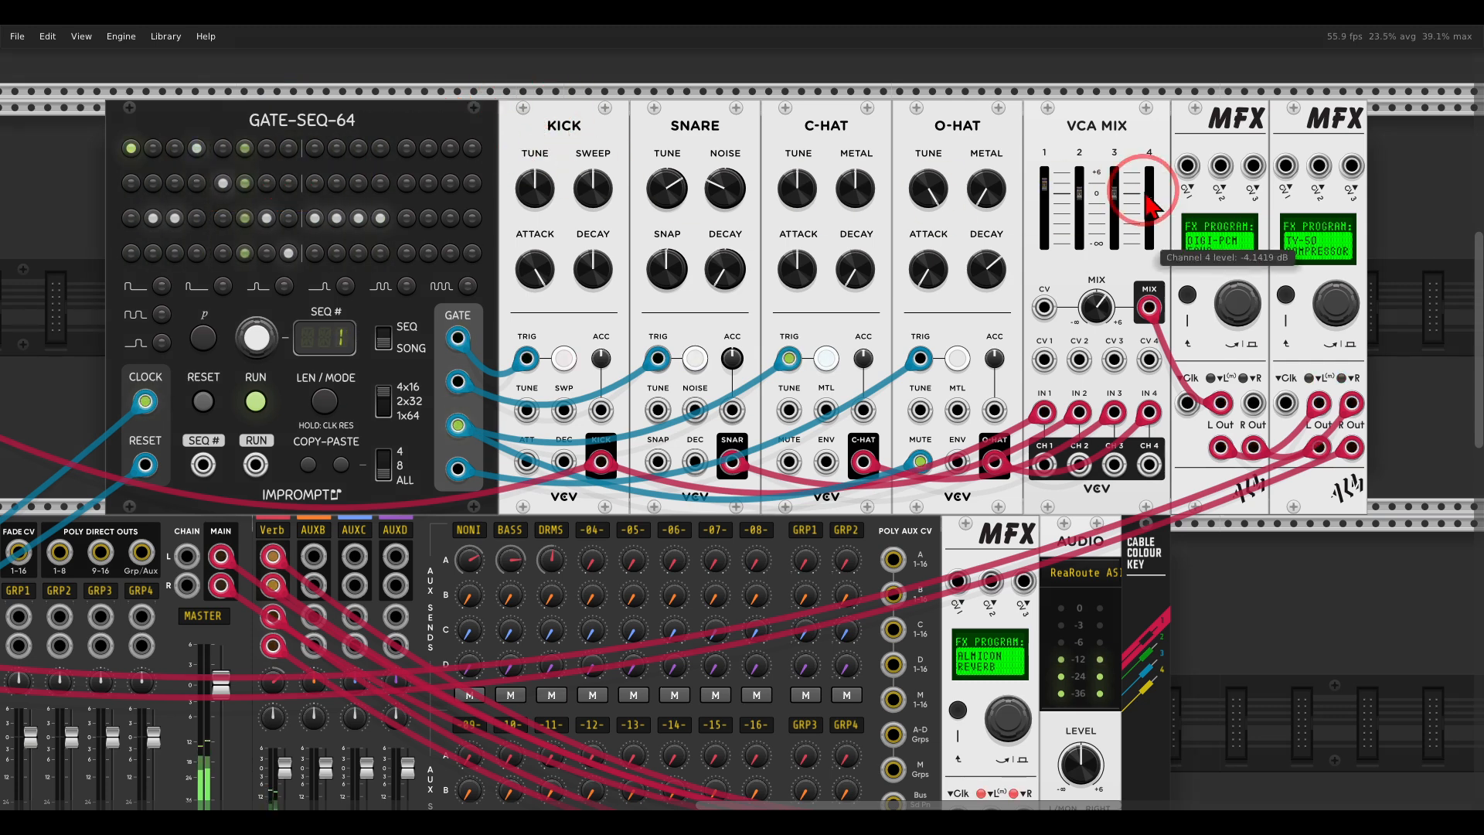
right_click(1220, 151)
left_click(1220, 375)
left_click(1174, 135)
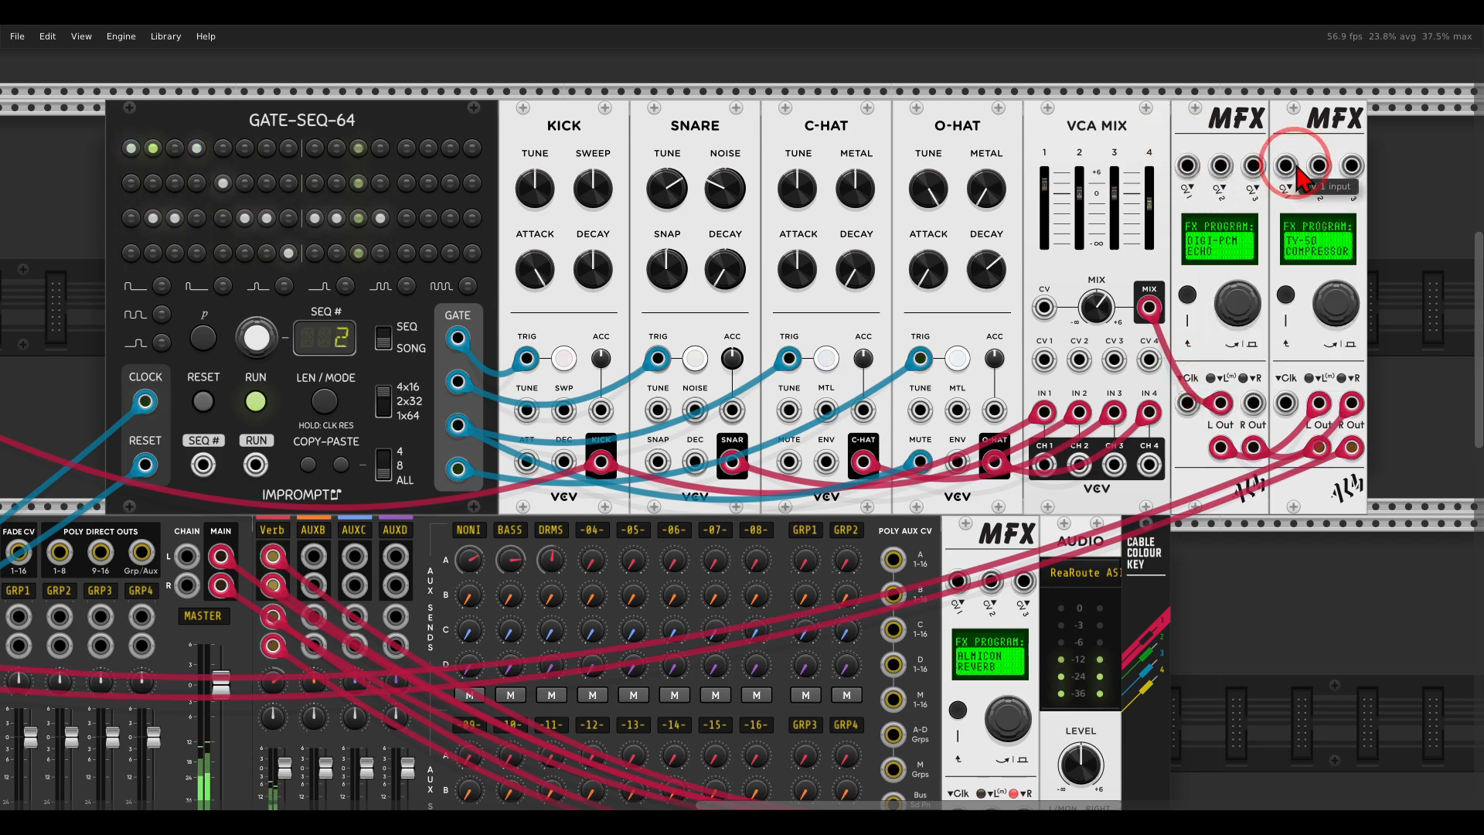
Unmute the DRMS channel on the mixer and return to the drum voice's modules.
left_click_drag(237, 506, 999, 205)
left_click(195, 572)
left_click_drag(1135, 178, 460, 334)
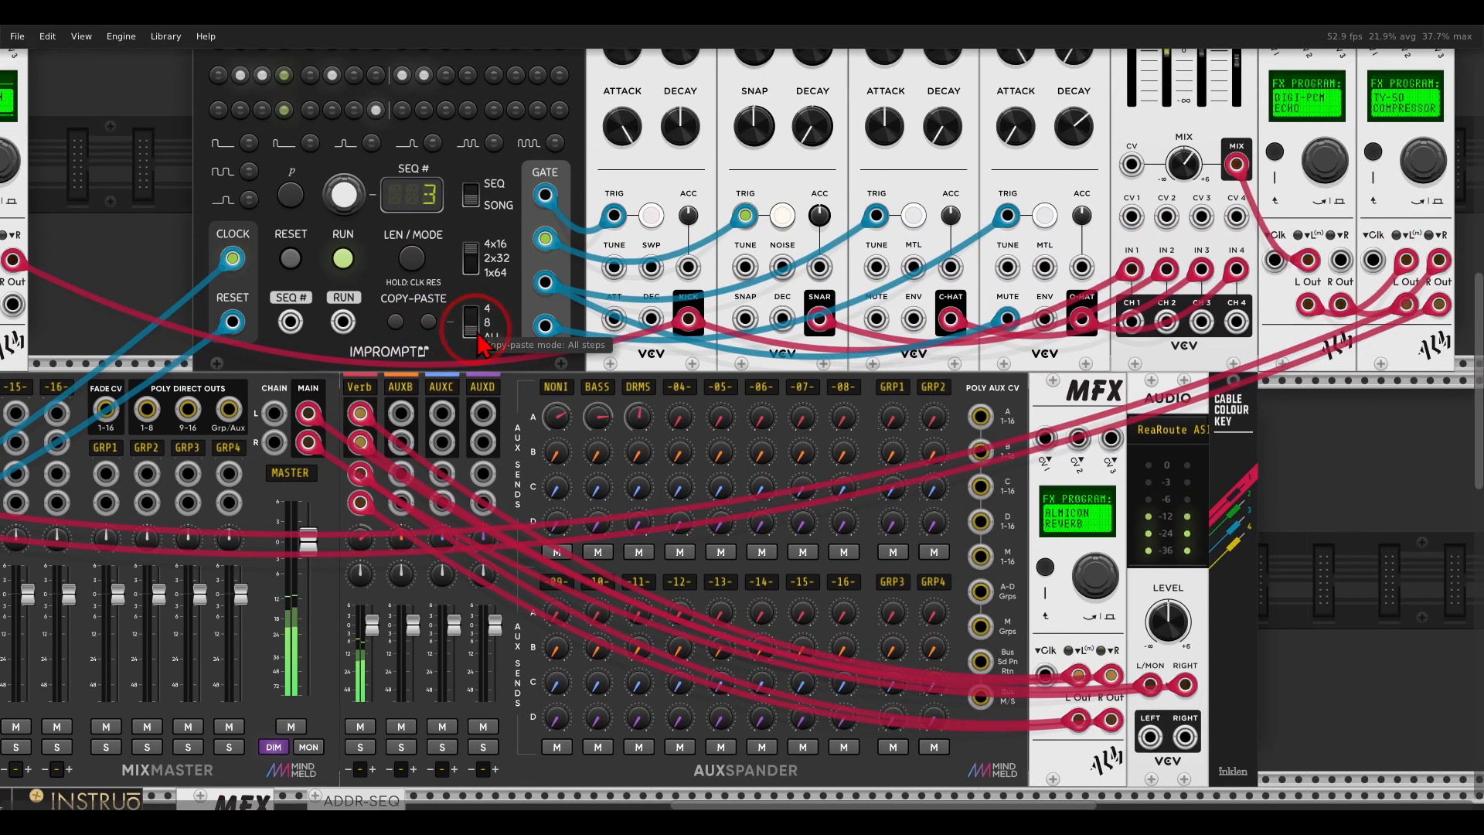
left_click_drag(1029, 183, 931, 192)
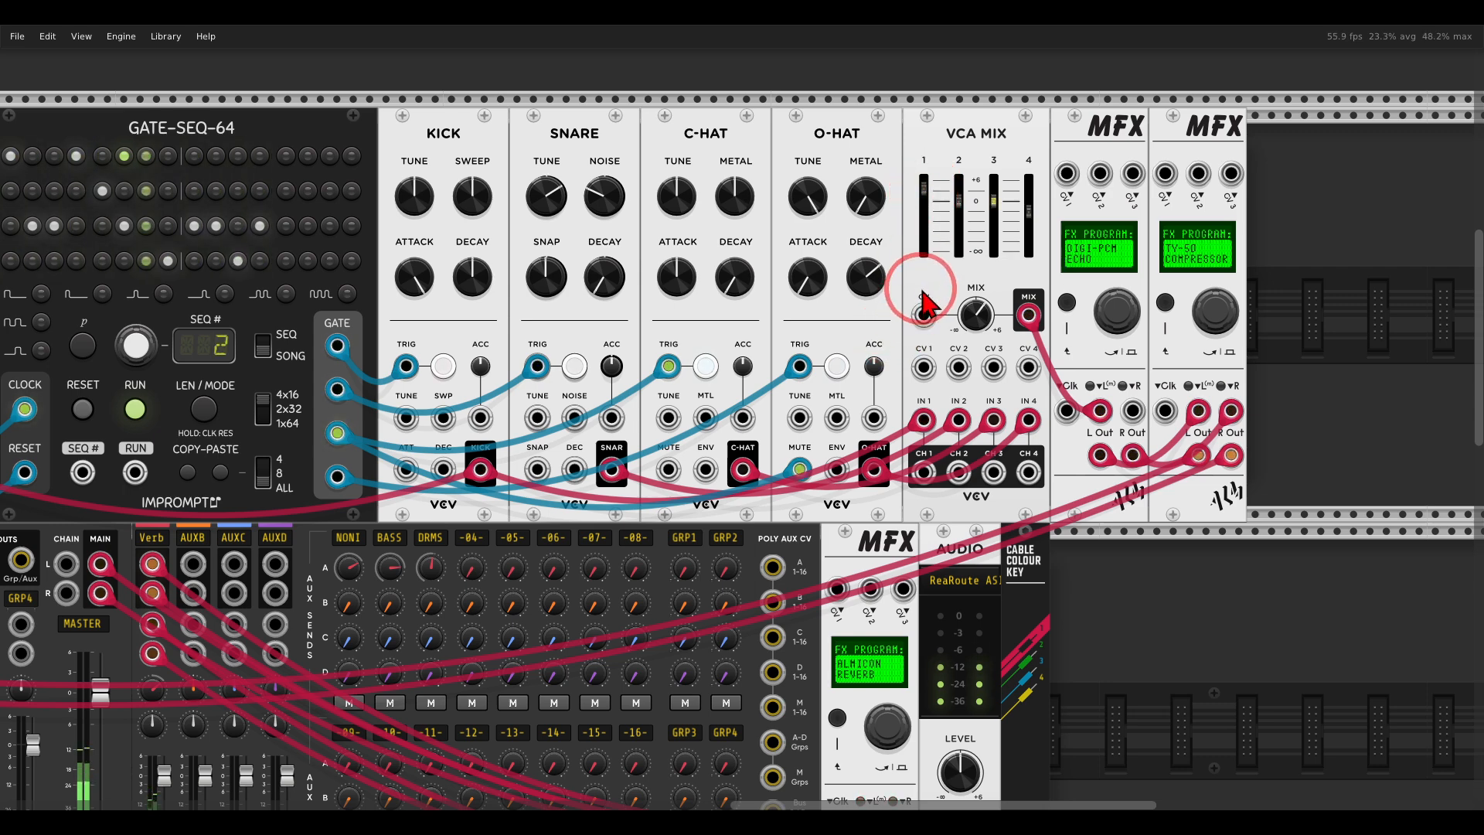
left_click_drag(961, 266, 755, 281)
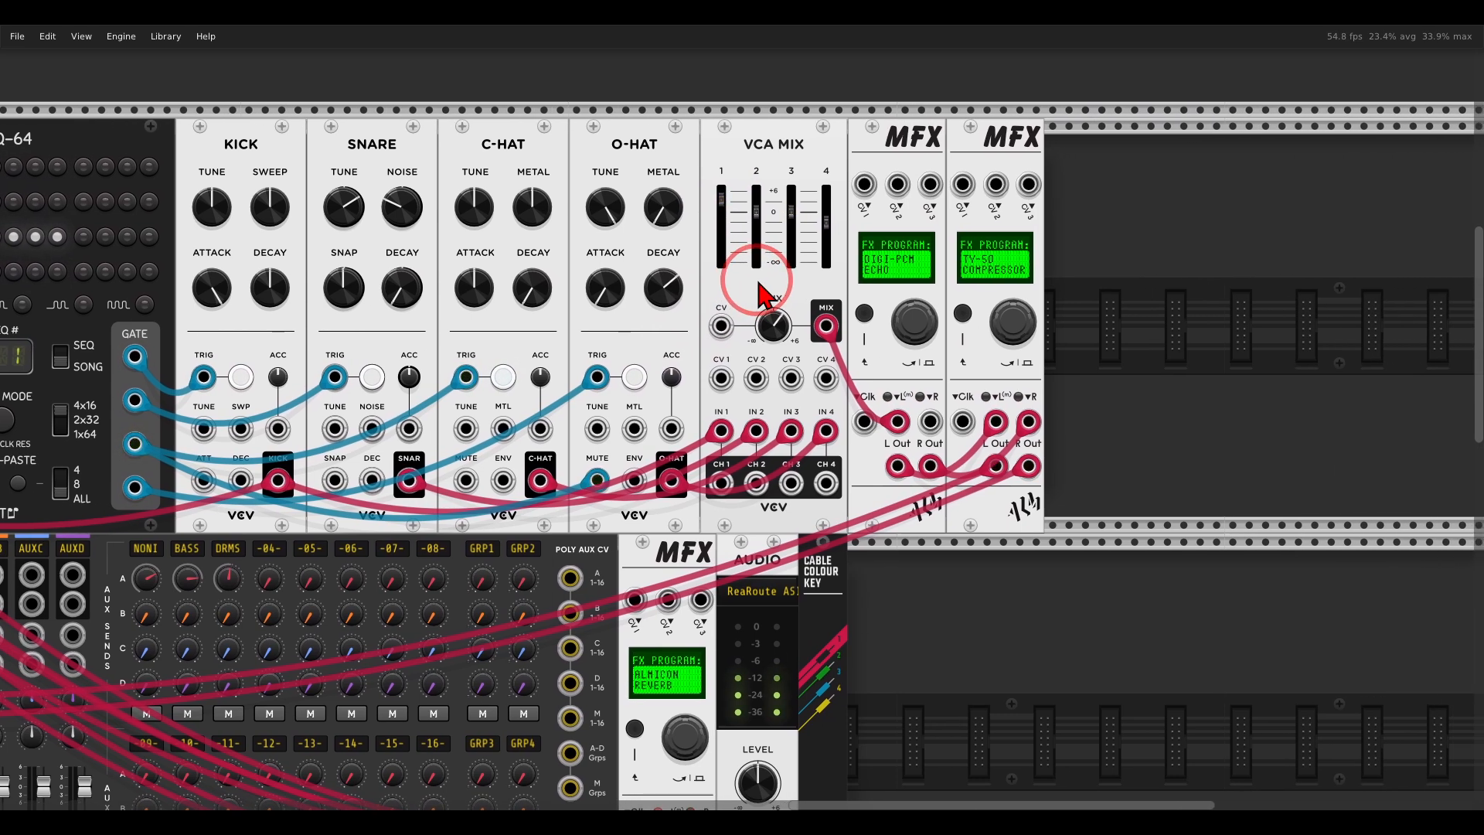
Turn off MFX BYPASS on the drum voice's DIGI-PCM ECHO MFX and solo the DRMS channel on the mixer.
right_click(882, 154)
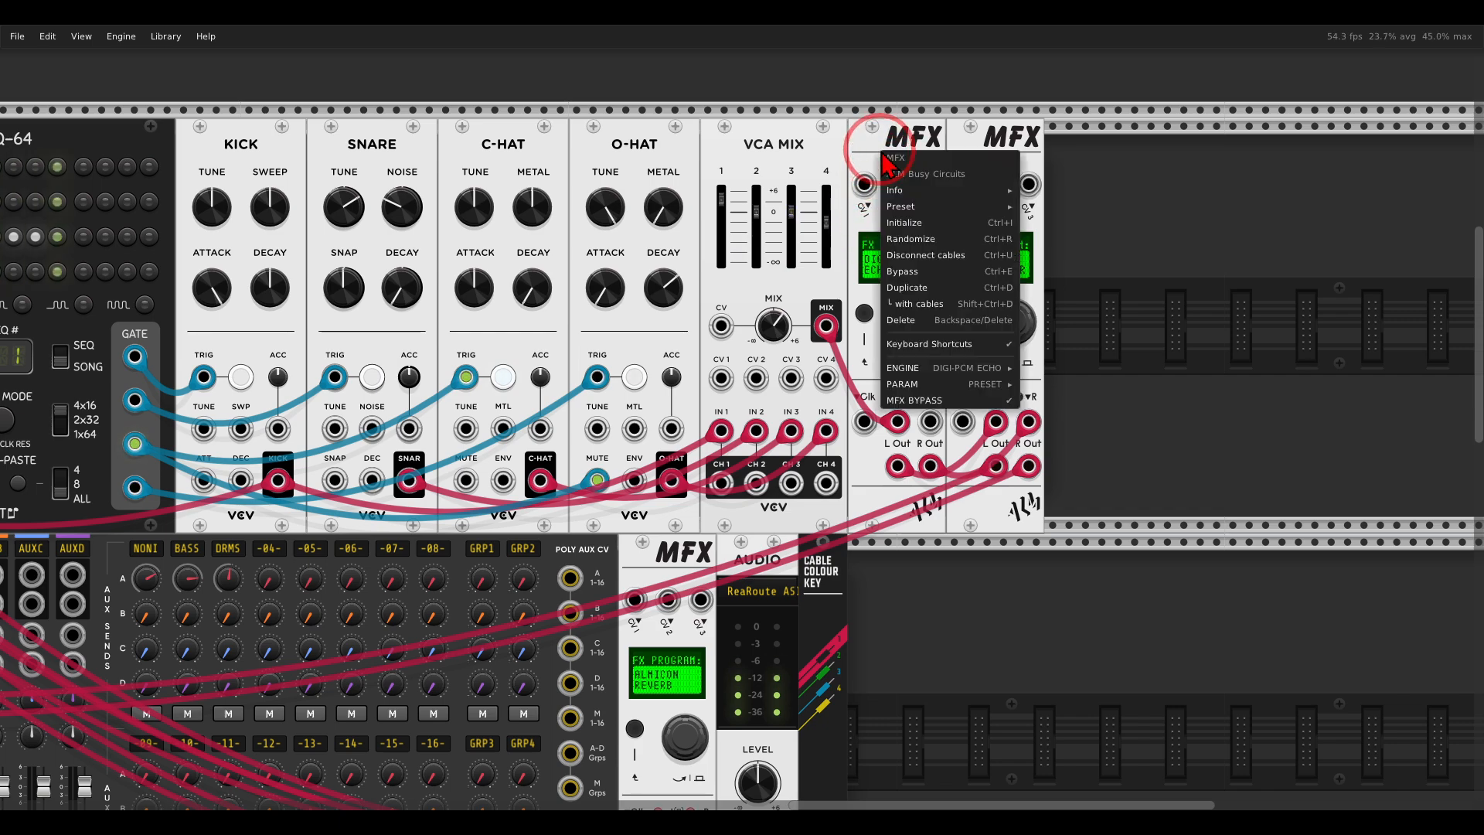
left_click(896, 397)
left_click_drag(268, 548, 1219, 245)
left_click(48, 621)
left_click_drag(1292, 196, 370, 476)
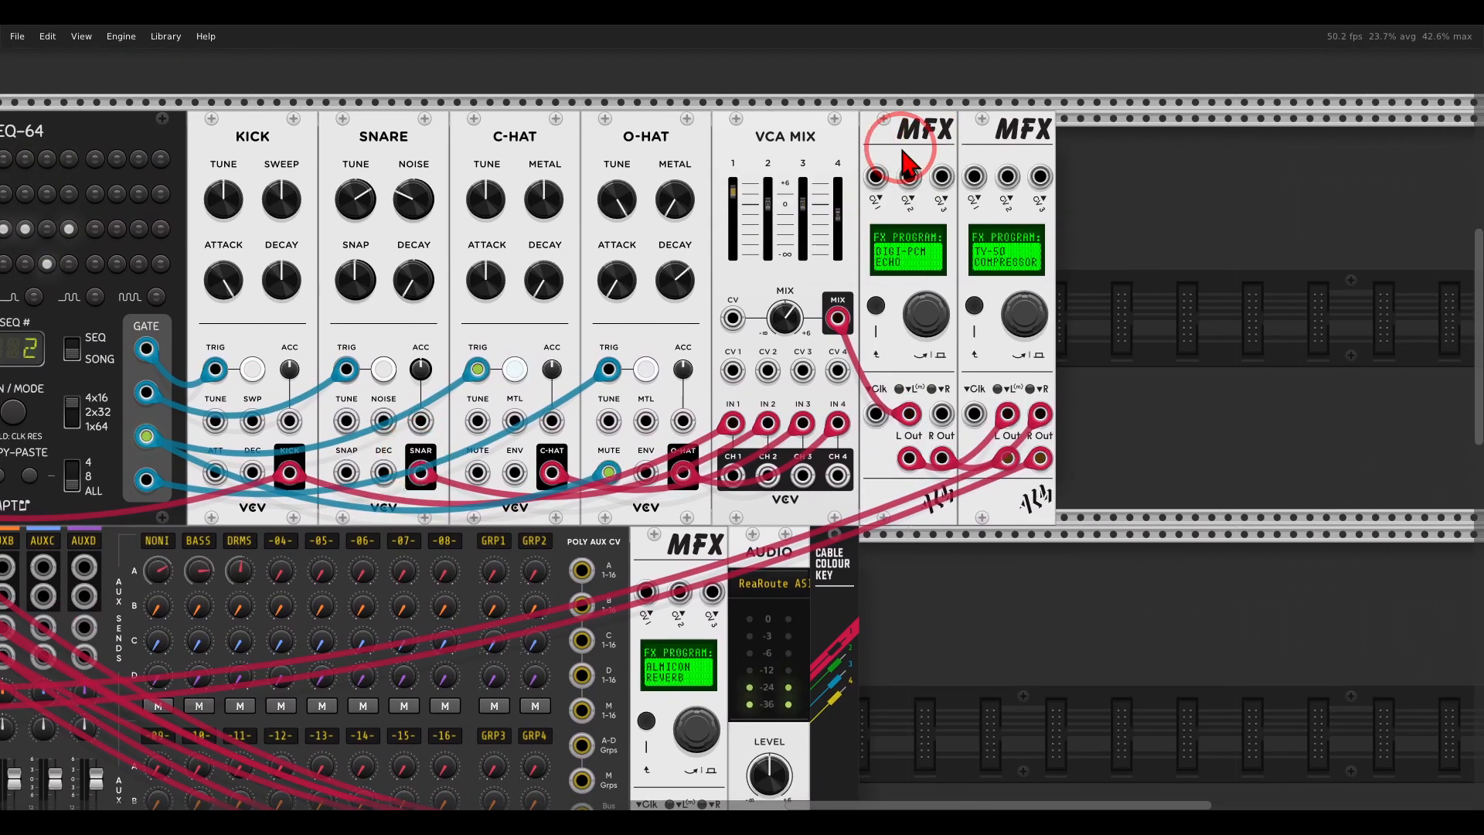
Load the DRUM RESONATOR preset in the drum voice's DIGI-PCM ECHO MFX.
scroll(902, 150, "up", 1)
right_click(901, 148)
mouse_move(913, 379)
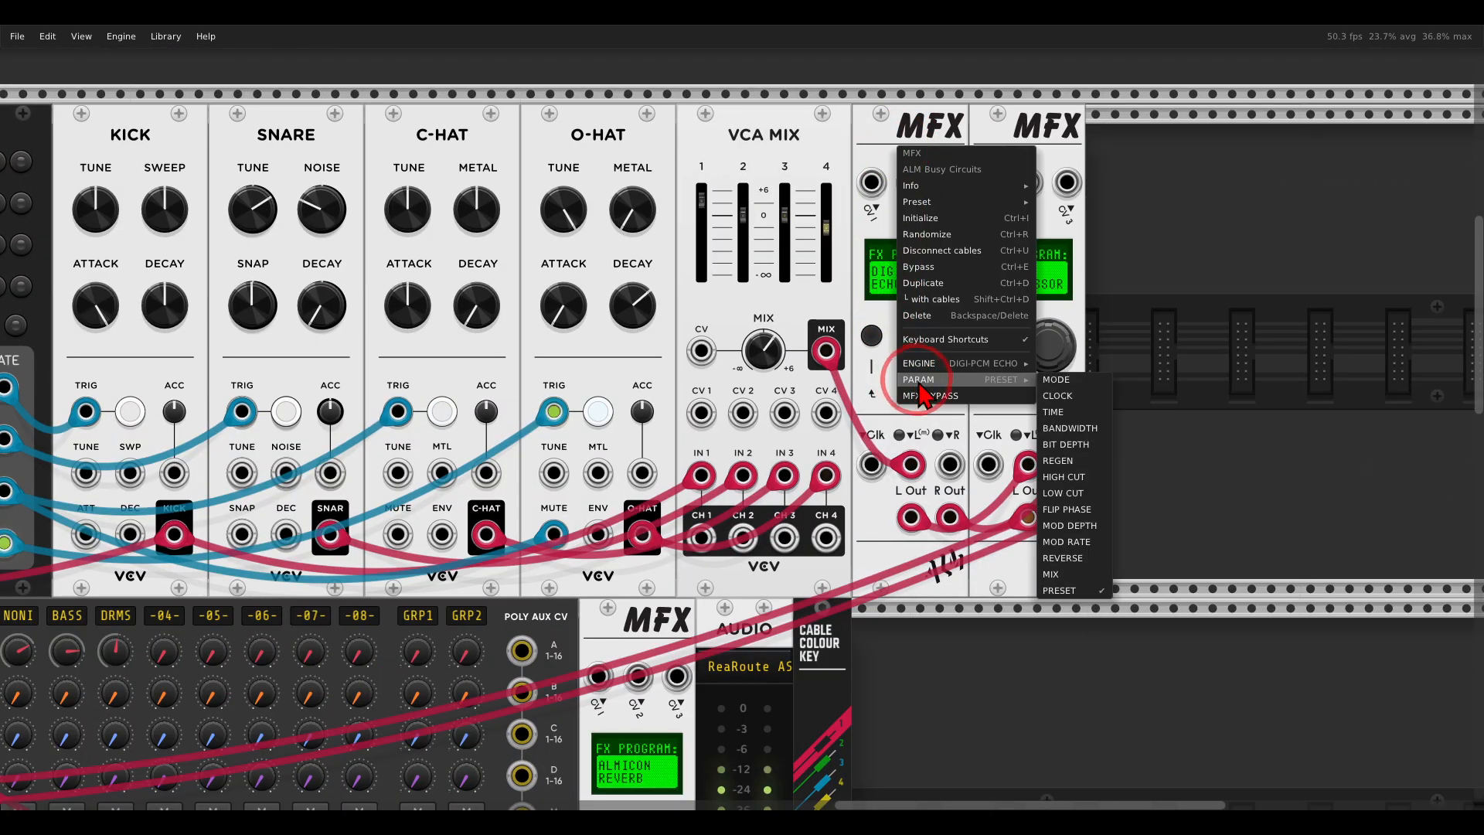
left_click(1063, 590)
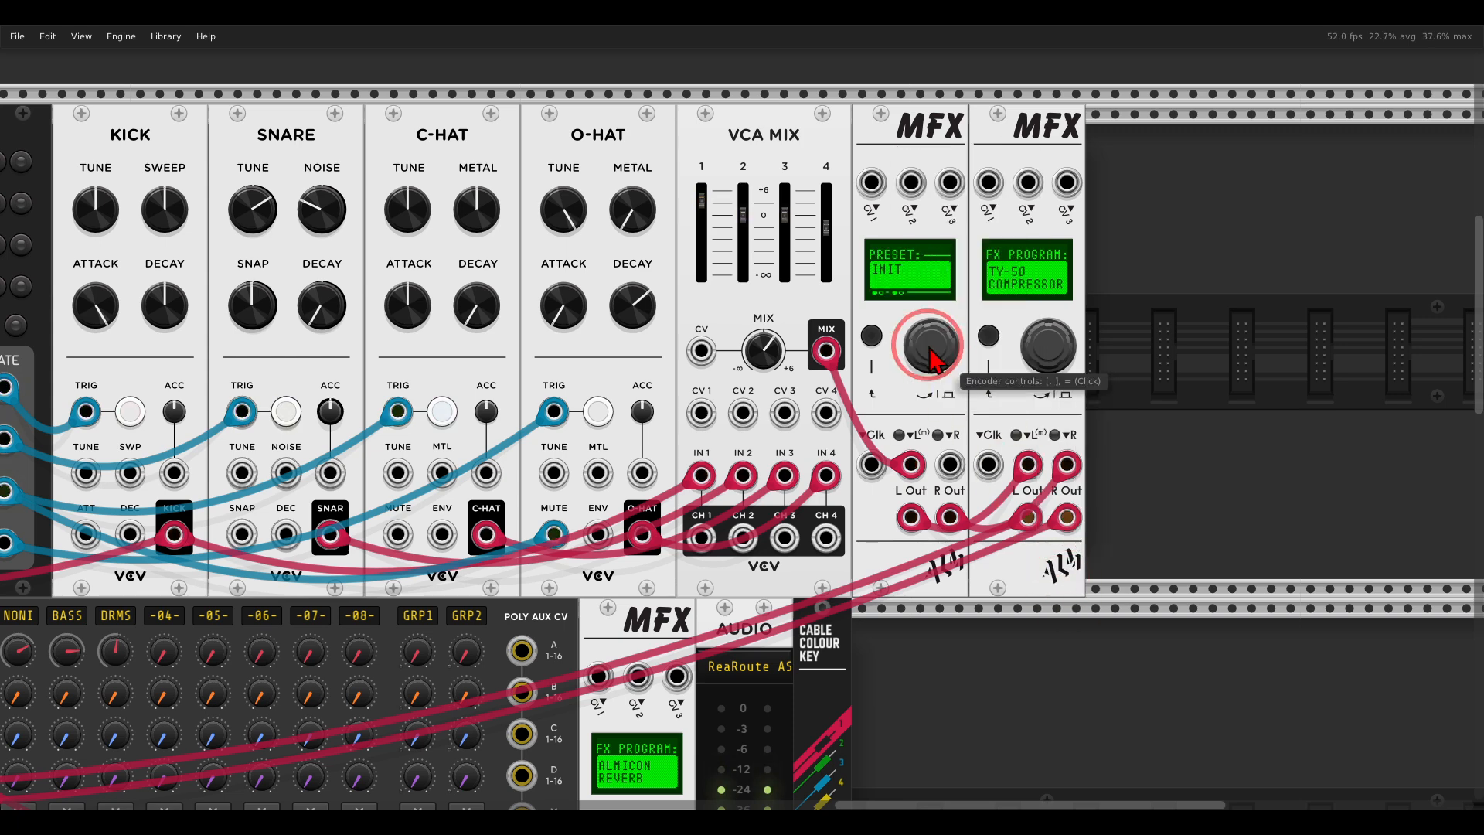
left_click_drag(933, 341, 934, 295)
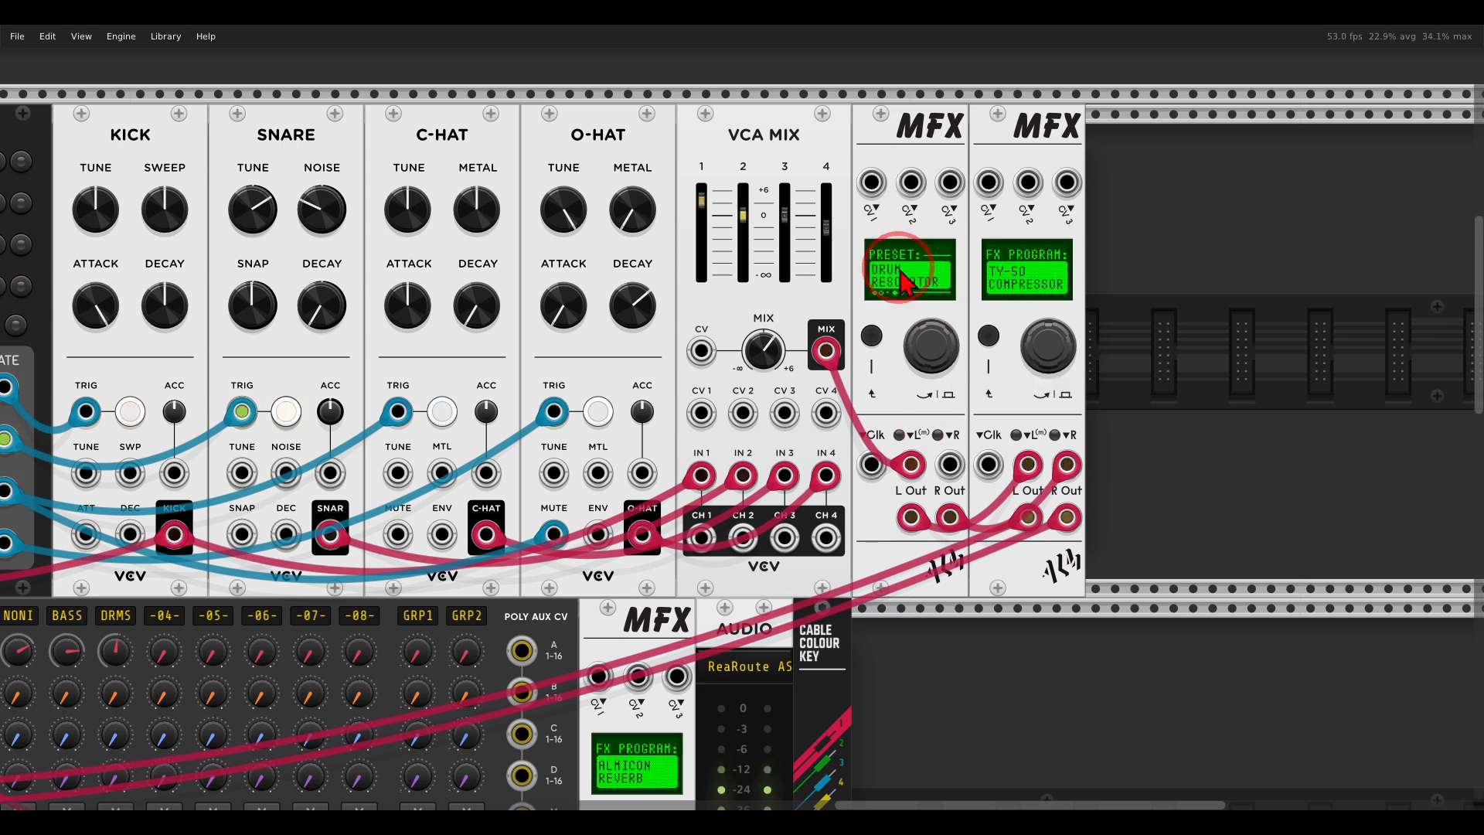
left_click(936, 353)
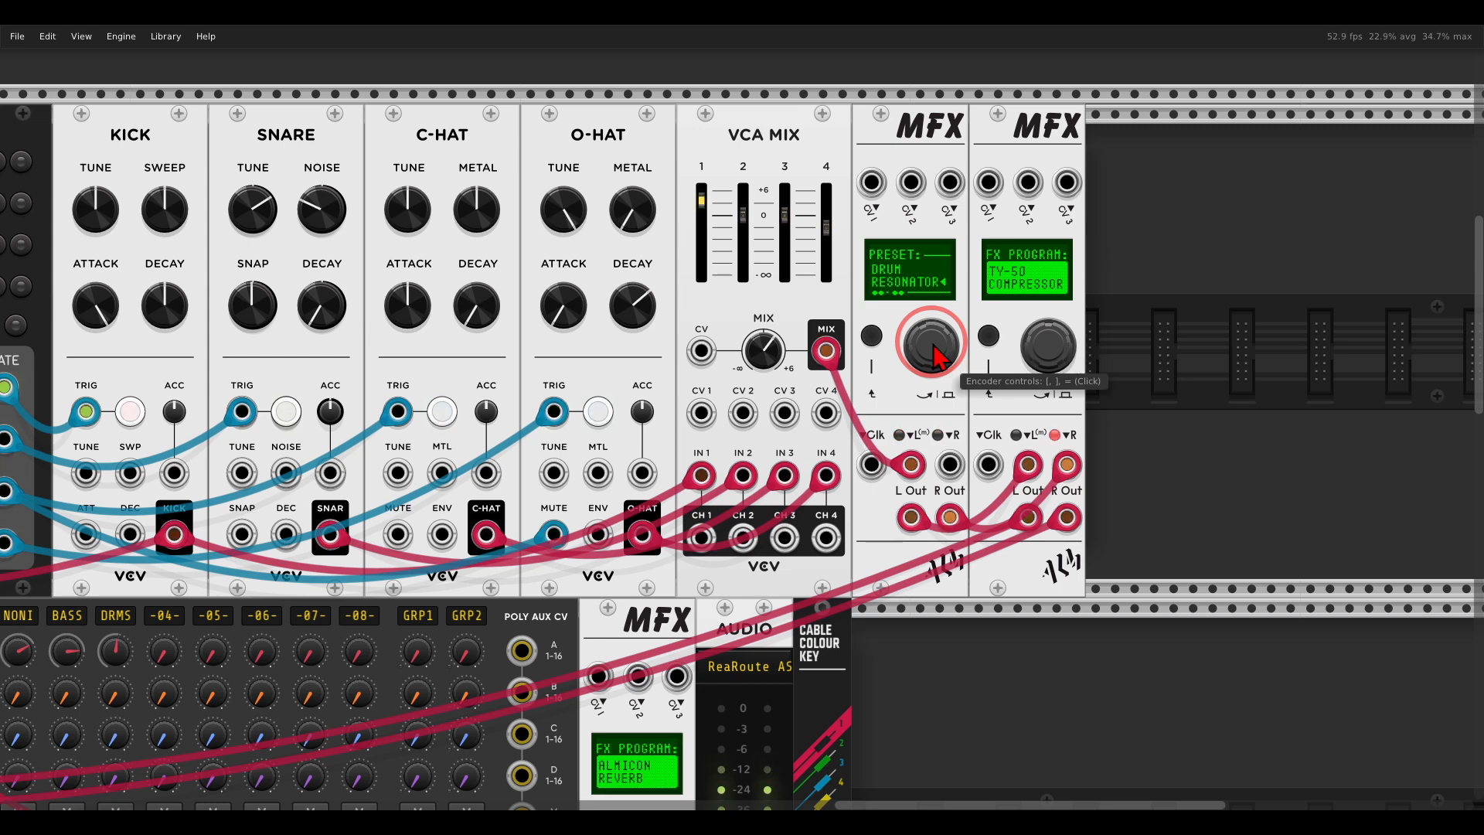
Adjust the MIX parameter of the drum voice's echo MFX and return to its program display.
right_click(899, 139)
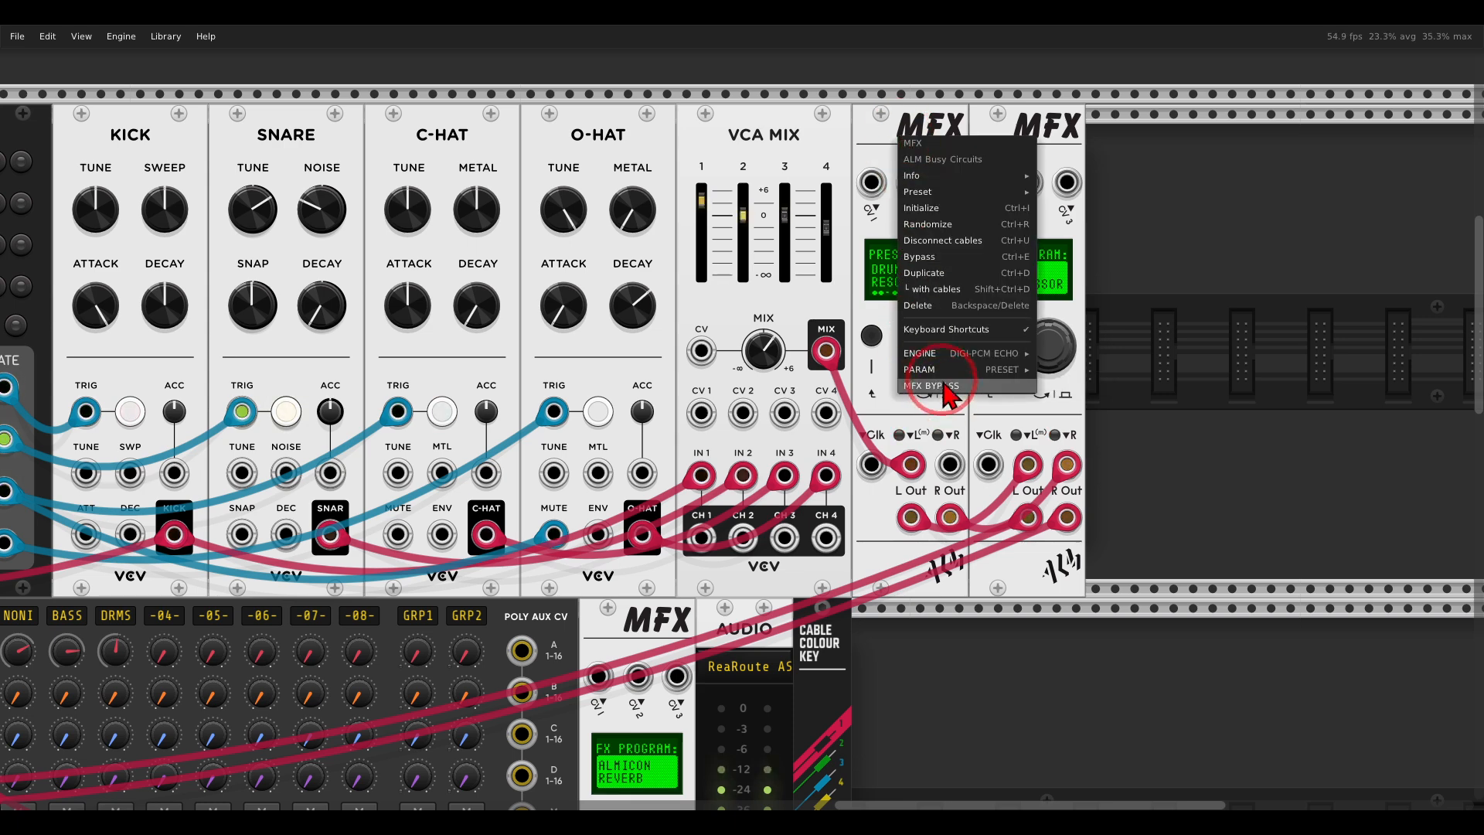
mouse_move(1022, 374)
left_click(1070, 580)
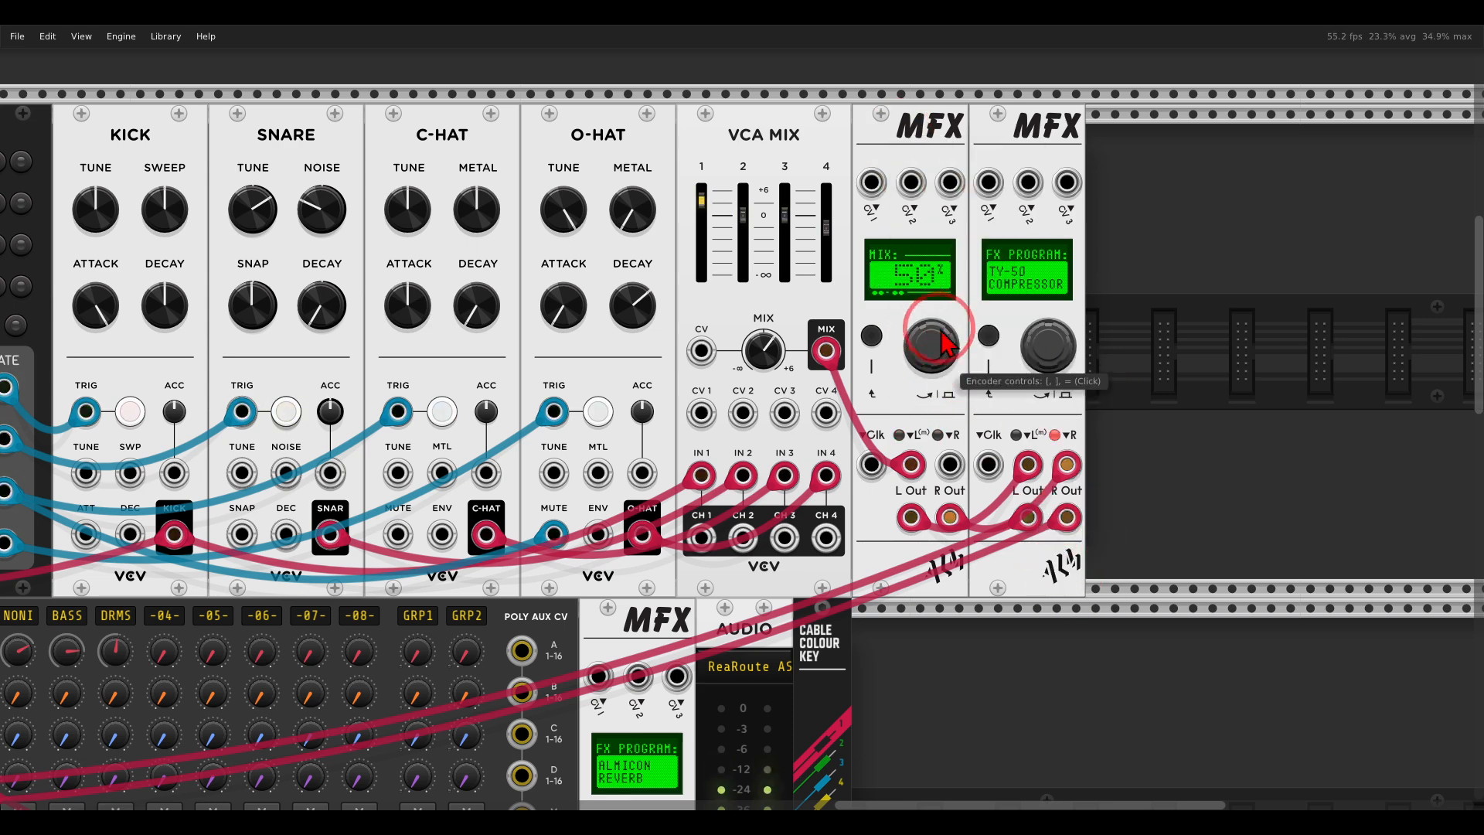
left_click_drag(938, 386, 876, 357)
left_click(875, 346)
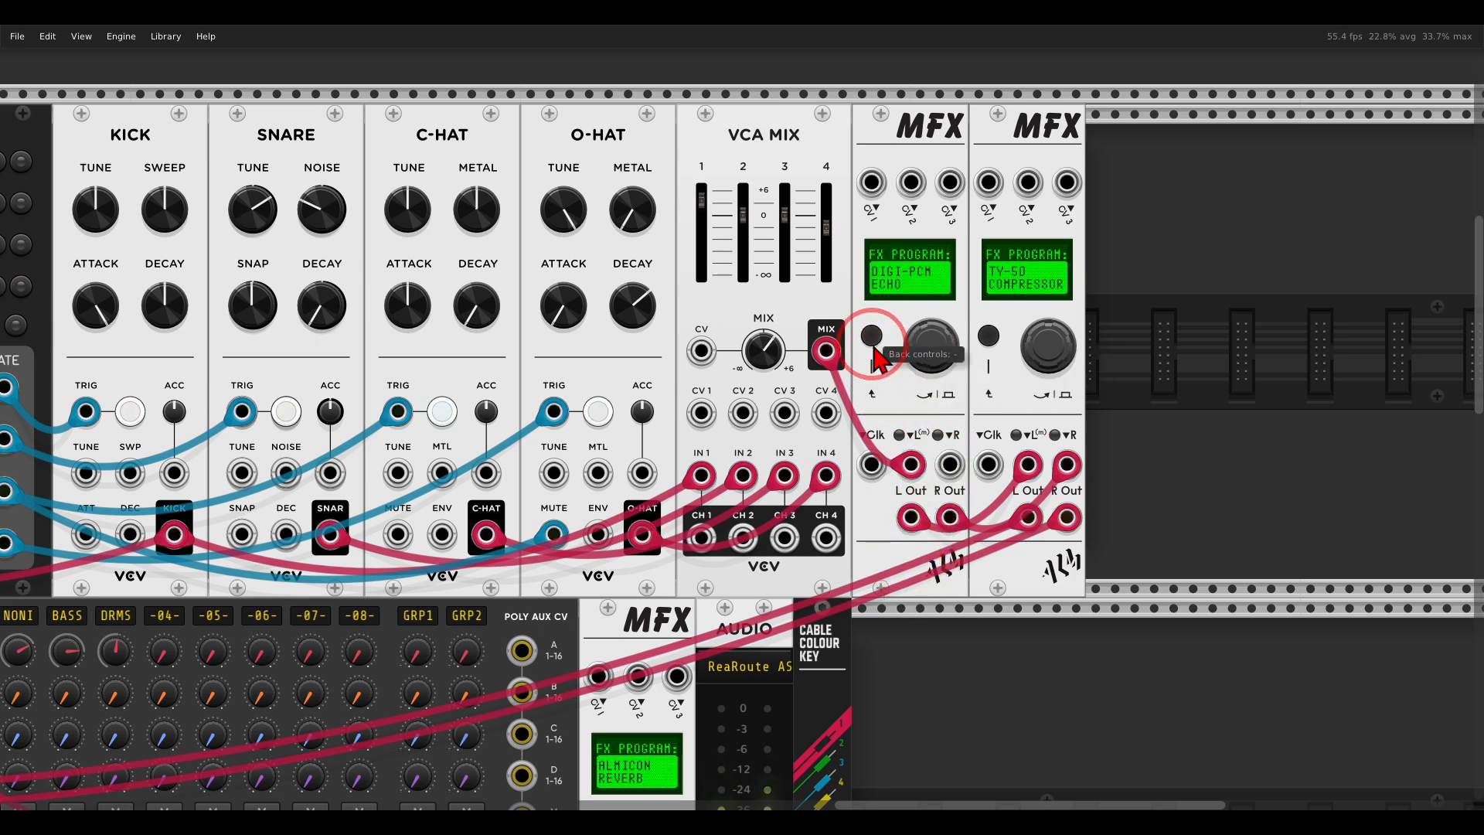
Release the solo on the mixer's DRMS channel and bring the whole patch into view.
left_click_drag(568, 447, 1213, 333)
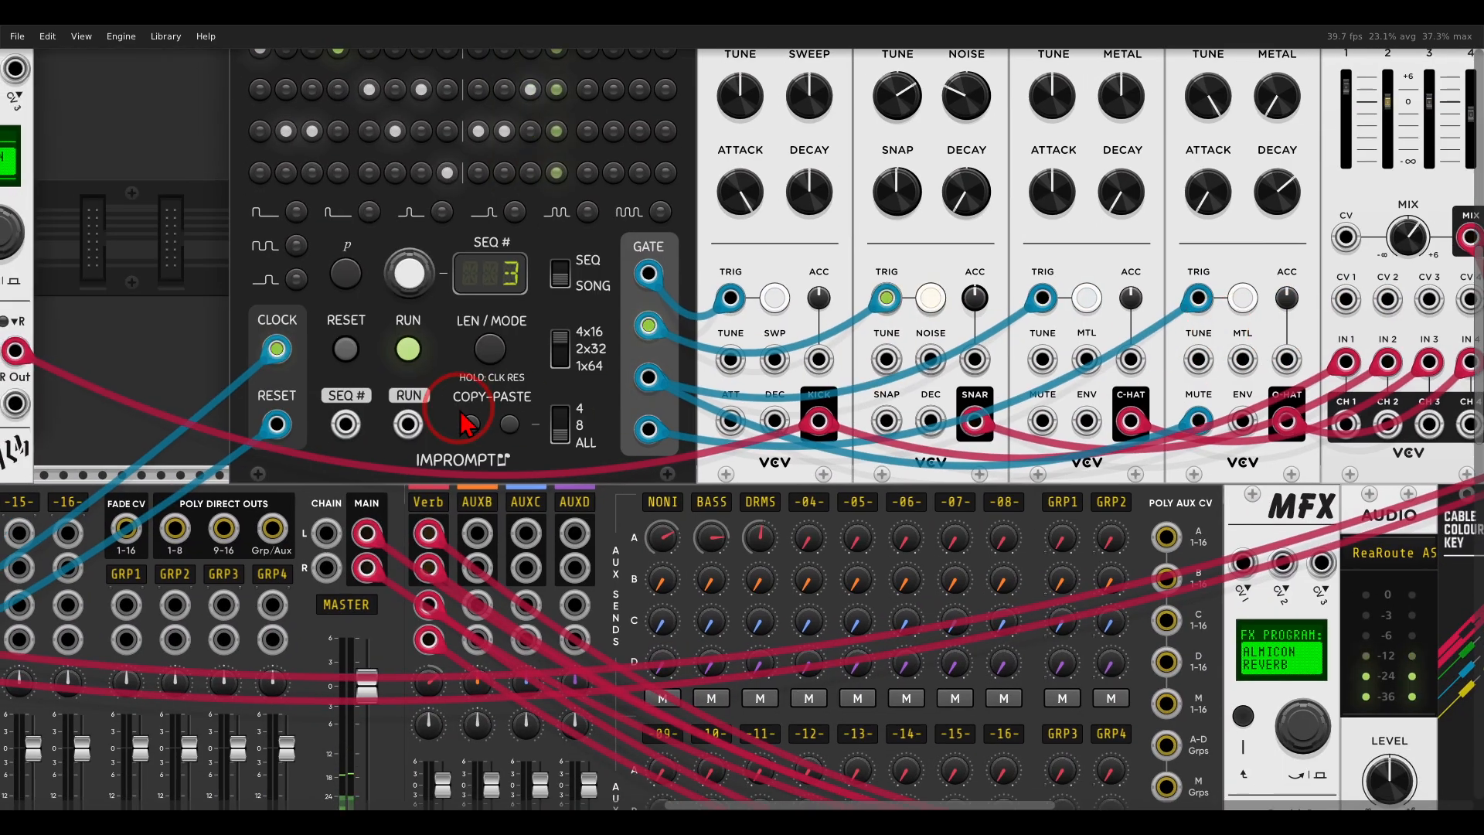
scroll(459, 410, "down", 2)
left_click_drag(551, 430, 1274, 256)
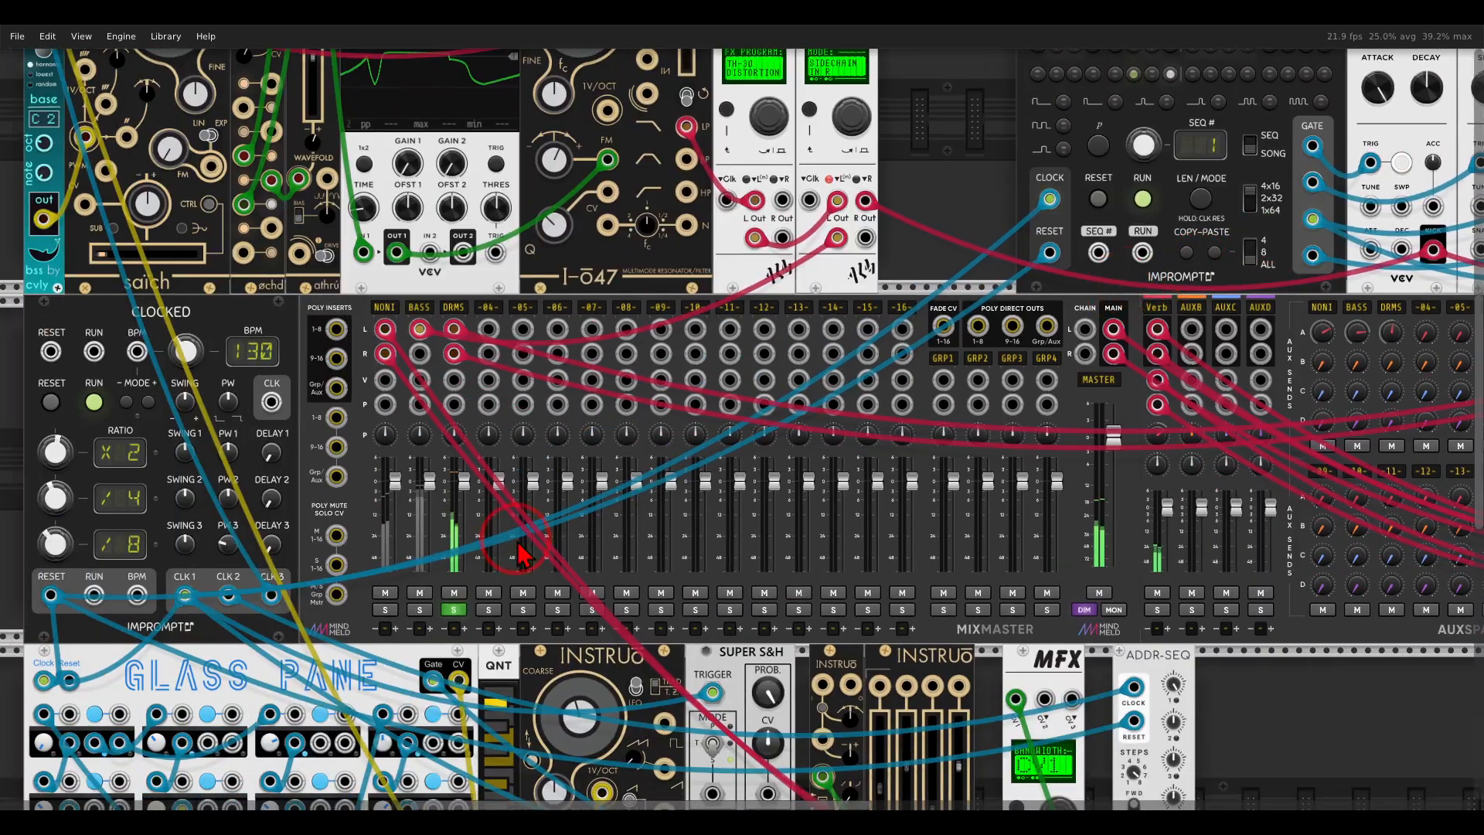
left_click(457, 612)
scroll(744, 370, "down", 3)
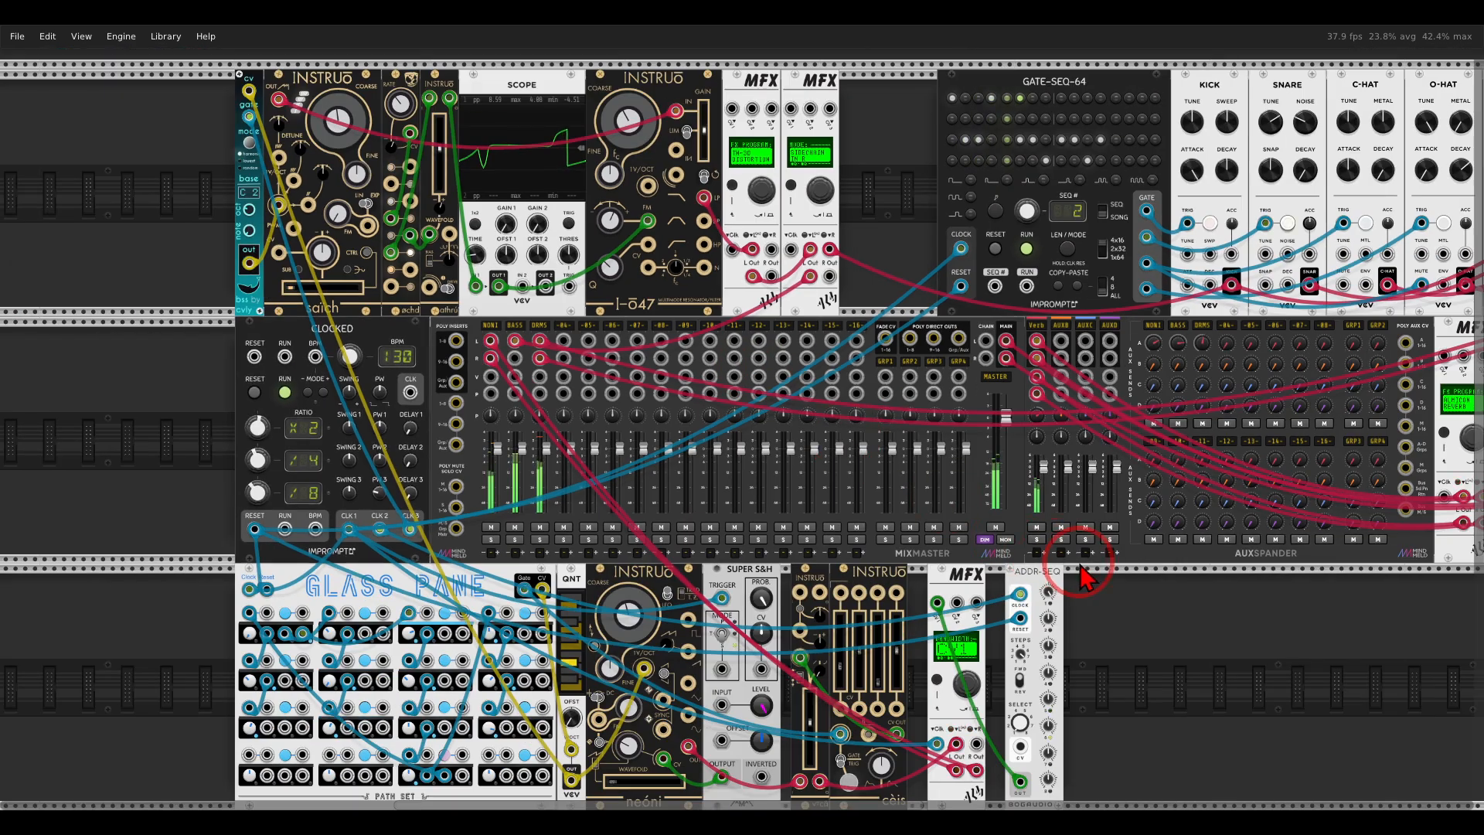
scroll(1082, 576, "down", 4)
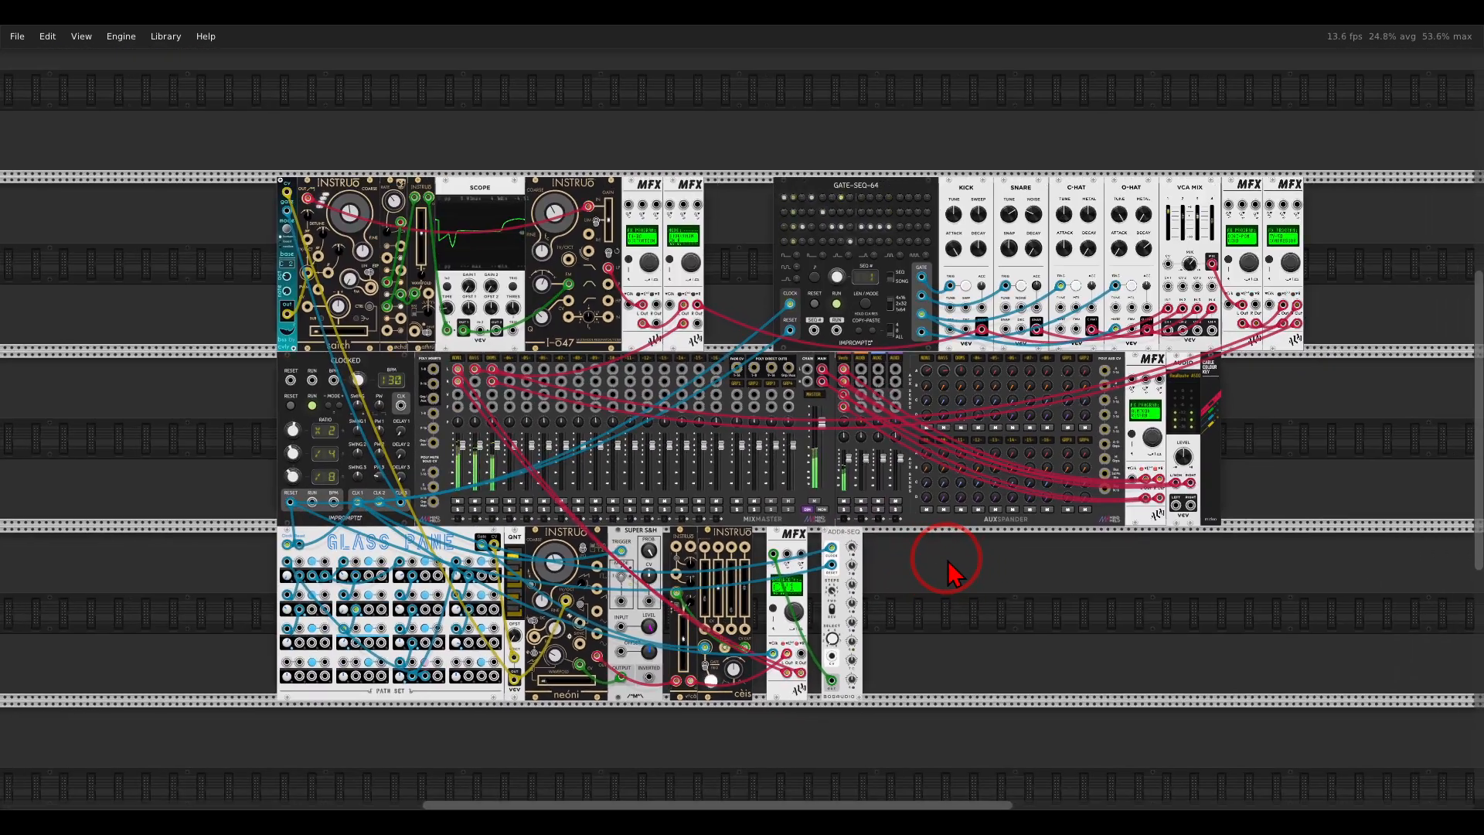
Unmute the first mixer channel to hear the voice built from DivSeq, VCO, MFX, Feline and ADSR.
scroll(949, 568, "up", 1)
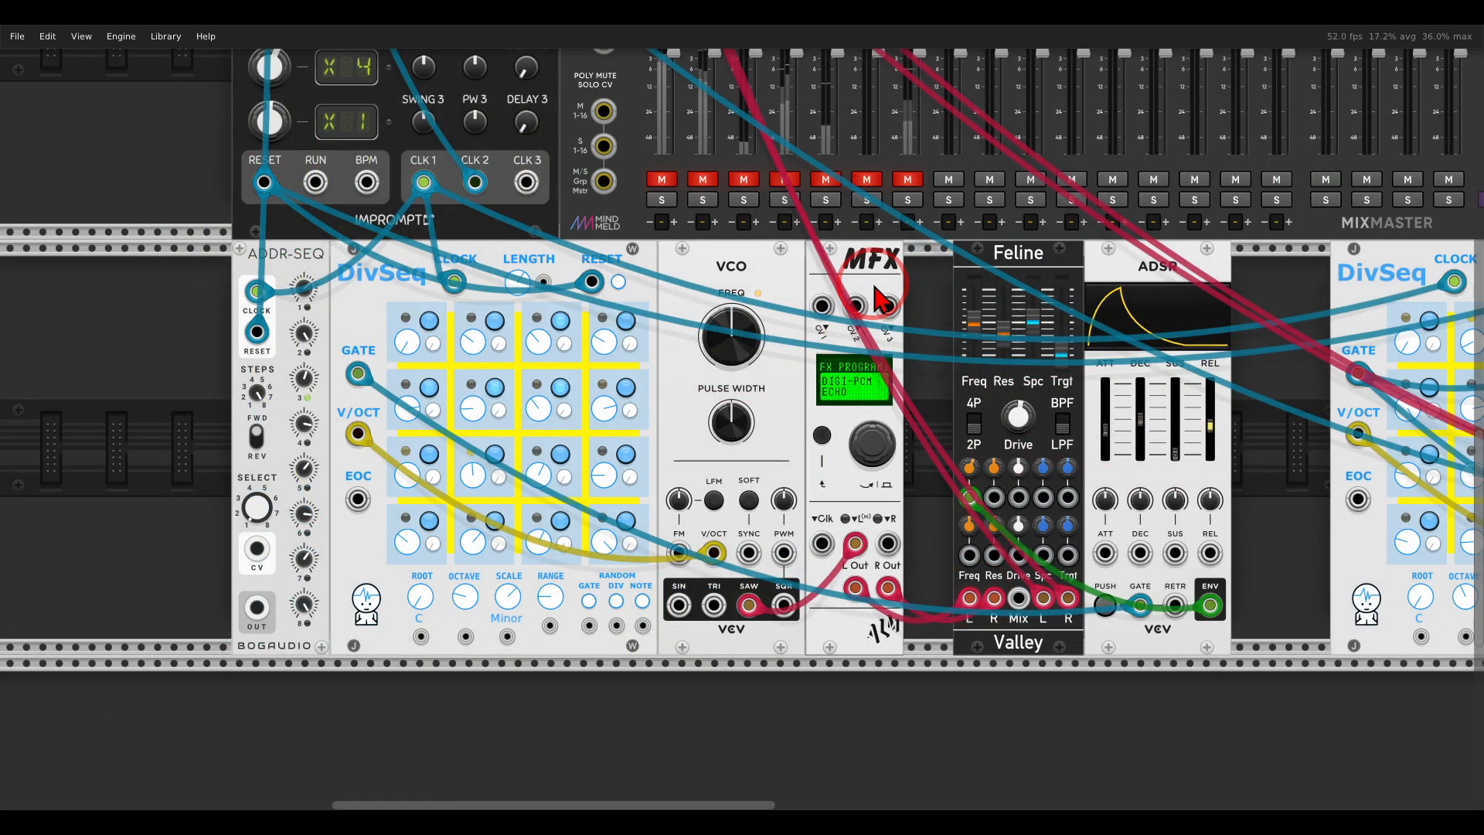
mouse_move(780, 255)
left_mouse_down()
mouse_move(743, 241)
mouse_move(719, 313)
mouse_move(774, 246)
left_mouse_up()
mouse_move(452, 263)
left_mouse_down()
mouse_move(391, 241)
mouse_move(415, 323)
mouse_move(422, 310)
mouse_move(669, 264)
mouse_move(654, 289)
left_mouse_up()
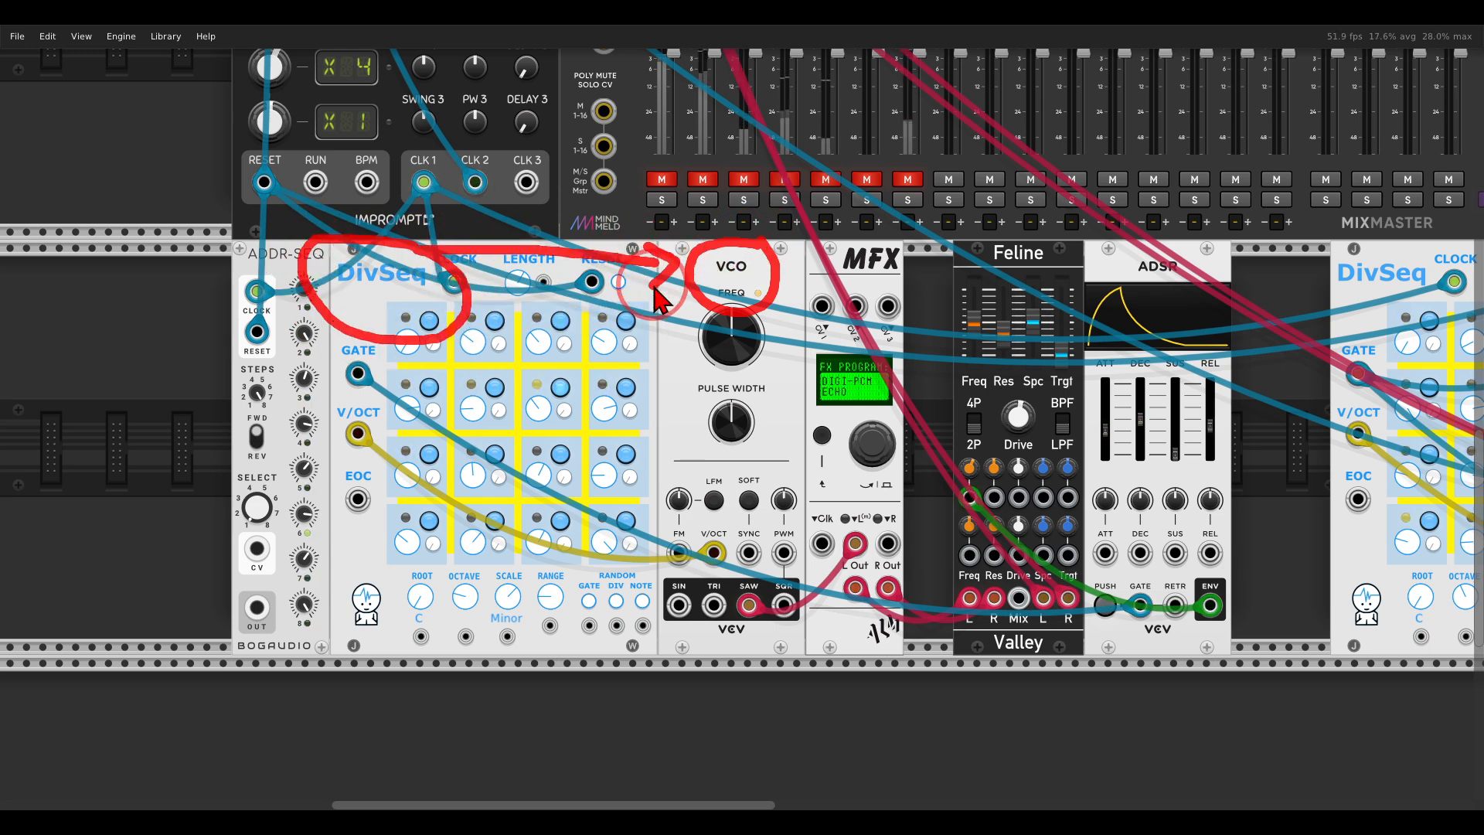
mouse_move(912, 252)
left_mouse_down()
mouse_move(858, 235)
mouse_move(835, 287)
mouse_move(920, 286)
mouse_move(911, 245)
left_mouse_up()
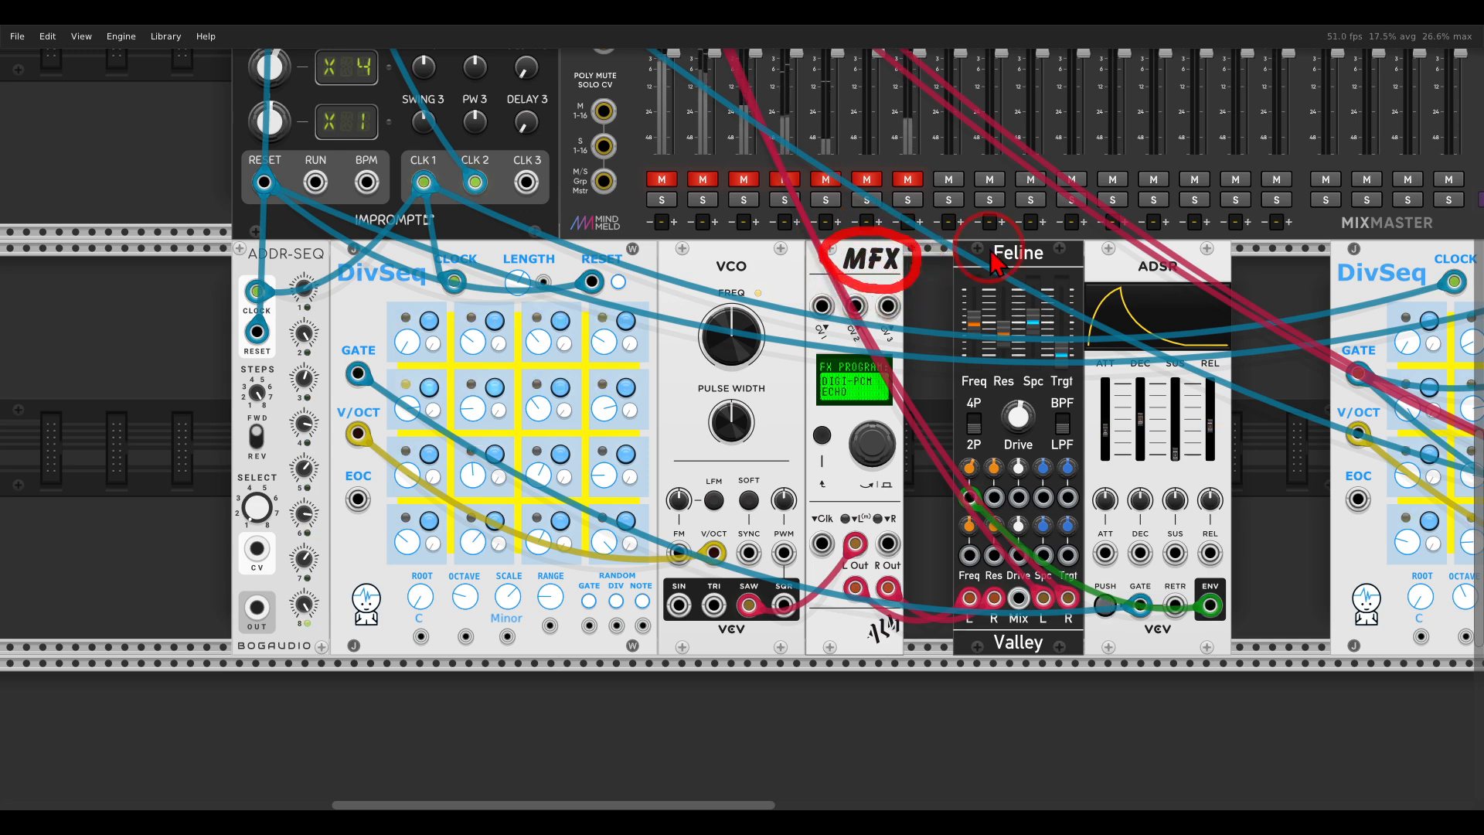
mouse_move(1111, 256)
left_mouse_down()
mouse_move(1032, 361)
mouse_move(1167, 252)
mouse_move(1106, 255)
left_mouse_up()
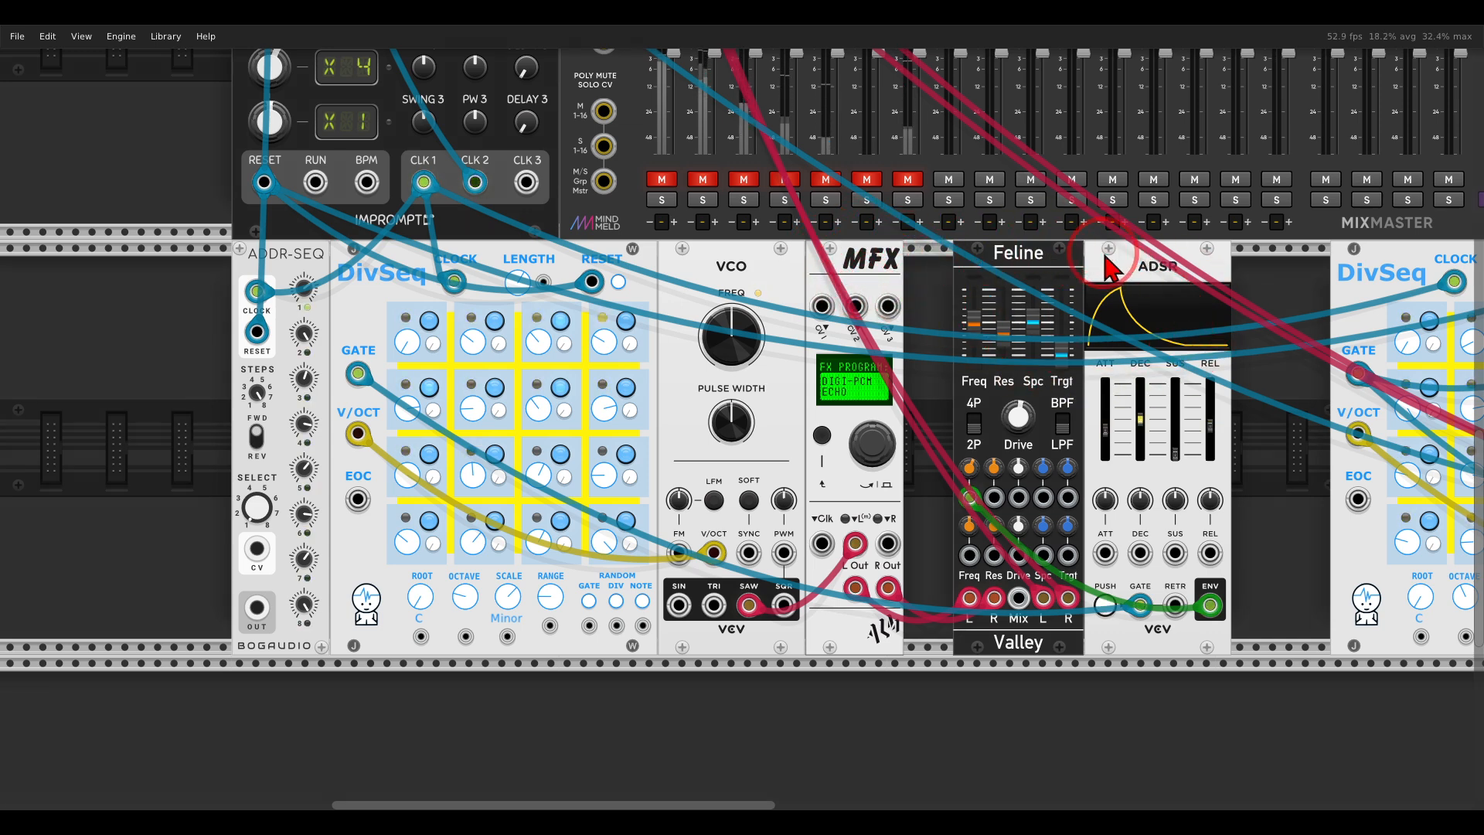
left_click(665, 181)
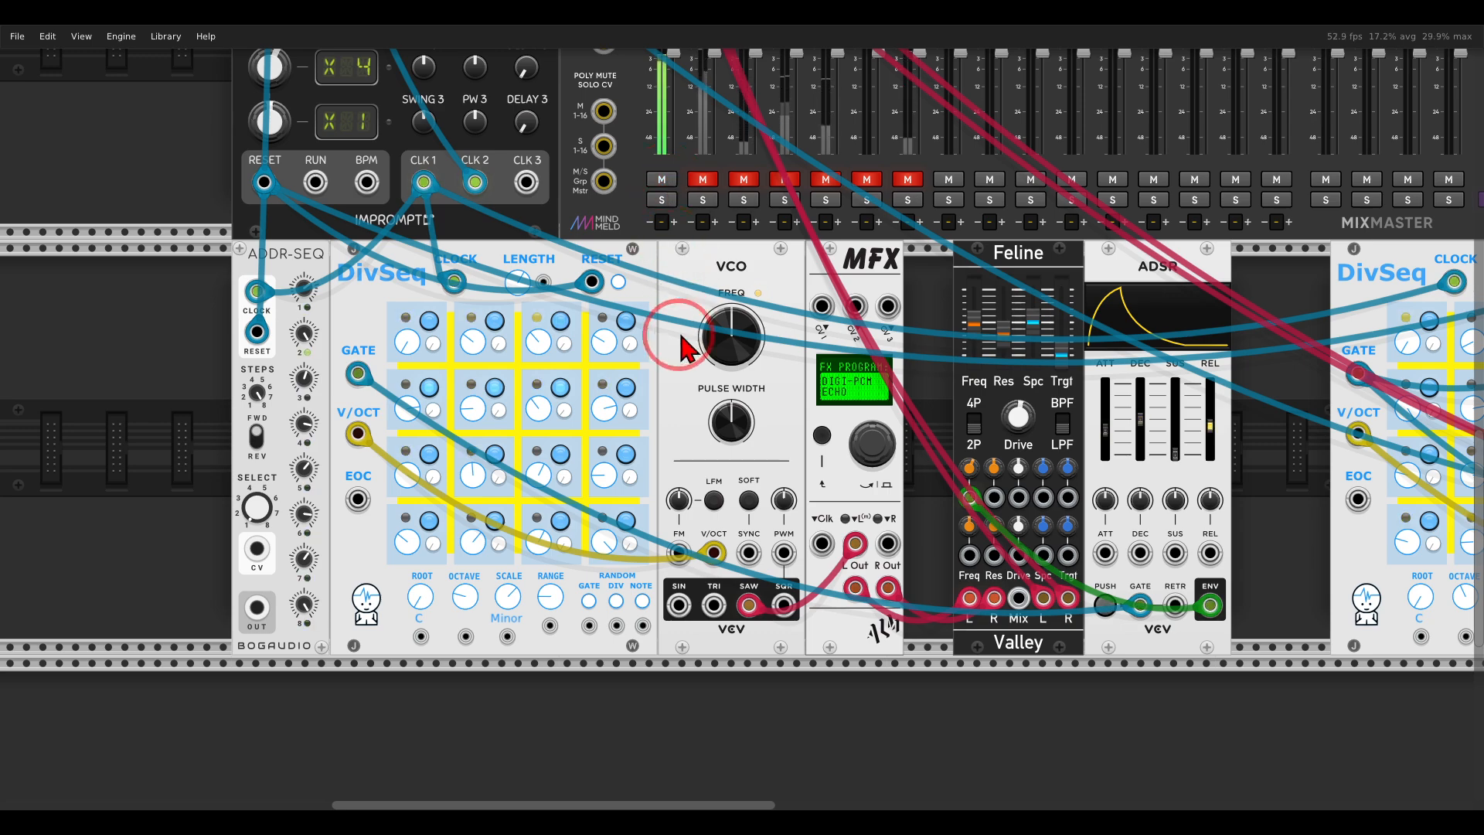
Change the engine of the VCO voice's MFX to ENSEMBLES ENSEMBLE and turn off its MFX BYPASS.
scroll(681, 348, "up", 4)
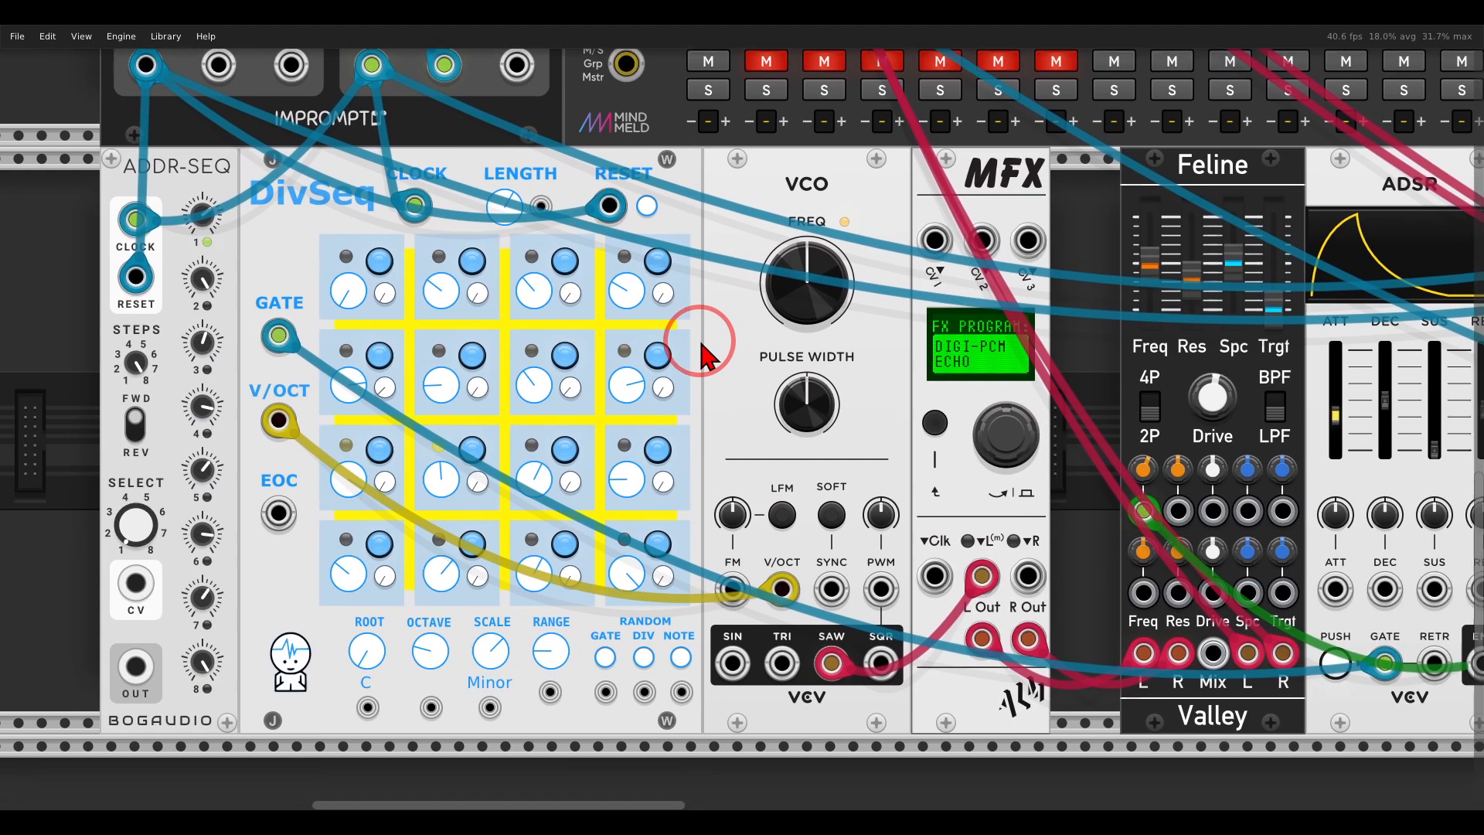
left_click_drag(701, 343, 708, 335)
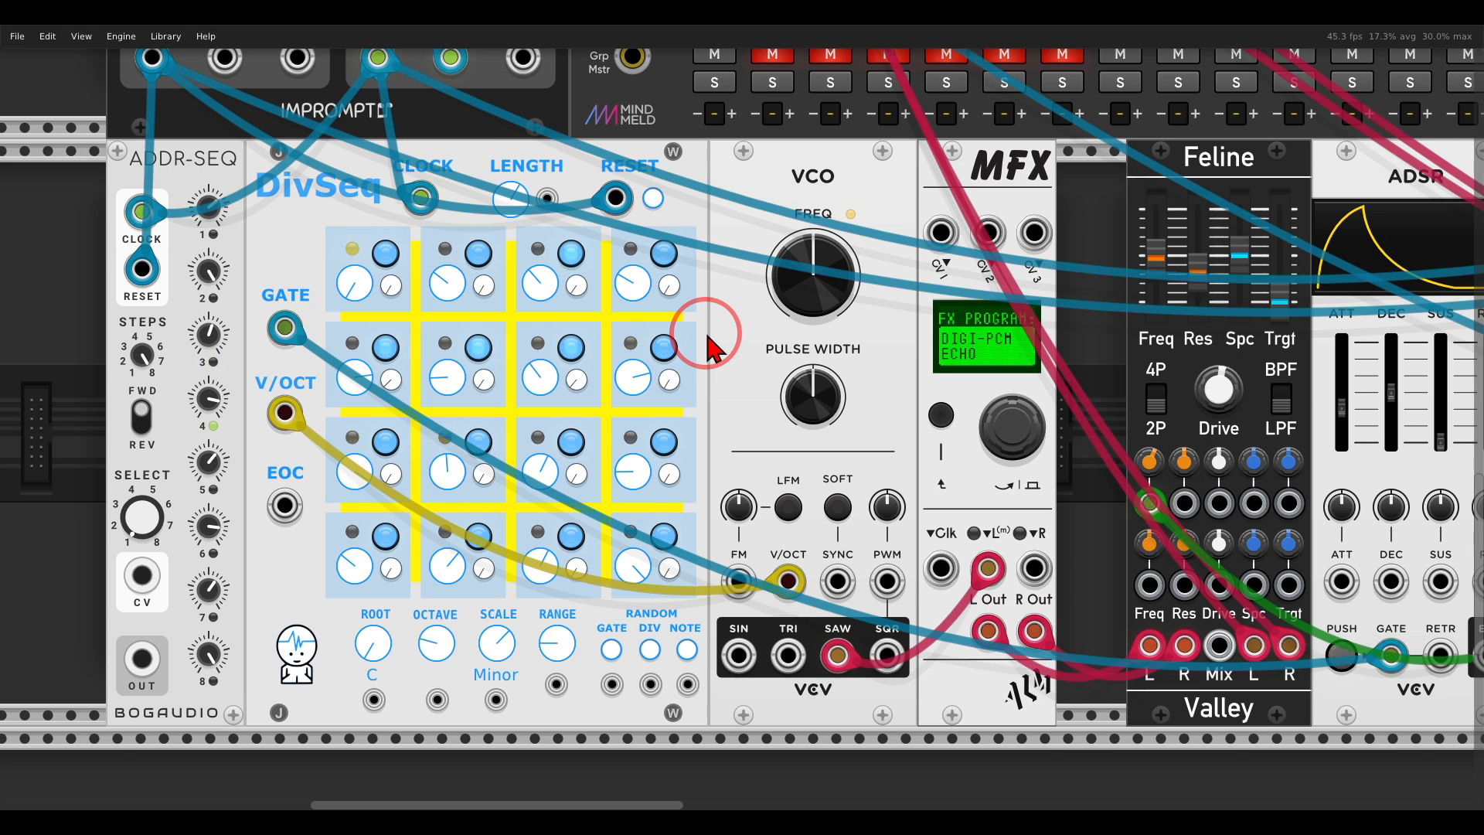
right_click(945, 197)
mouse_move(998, 407)
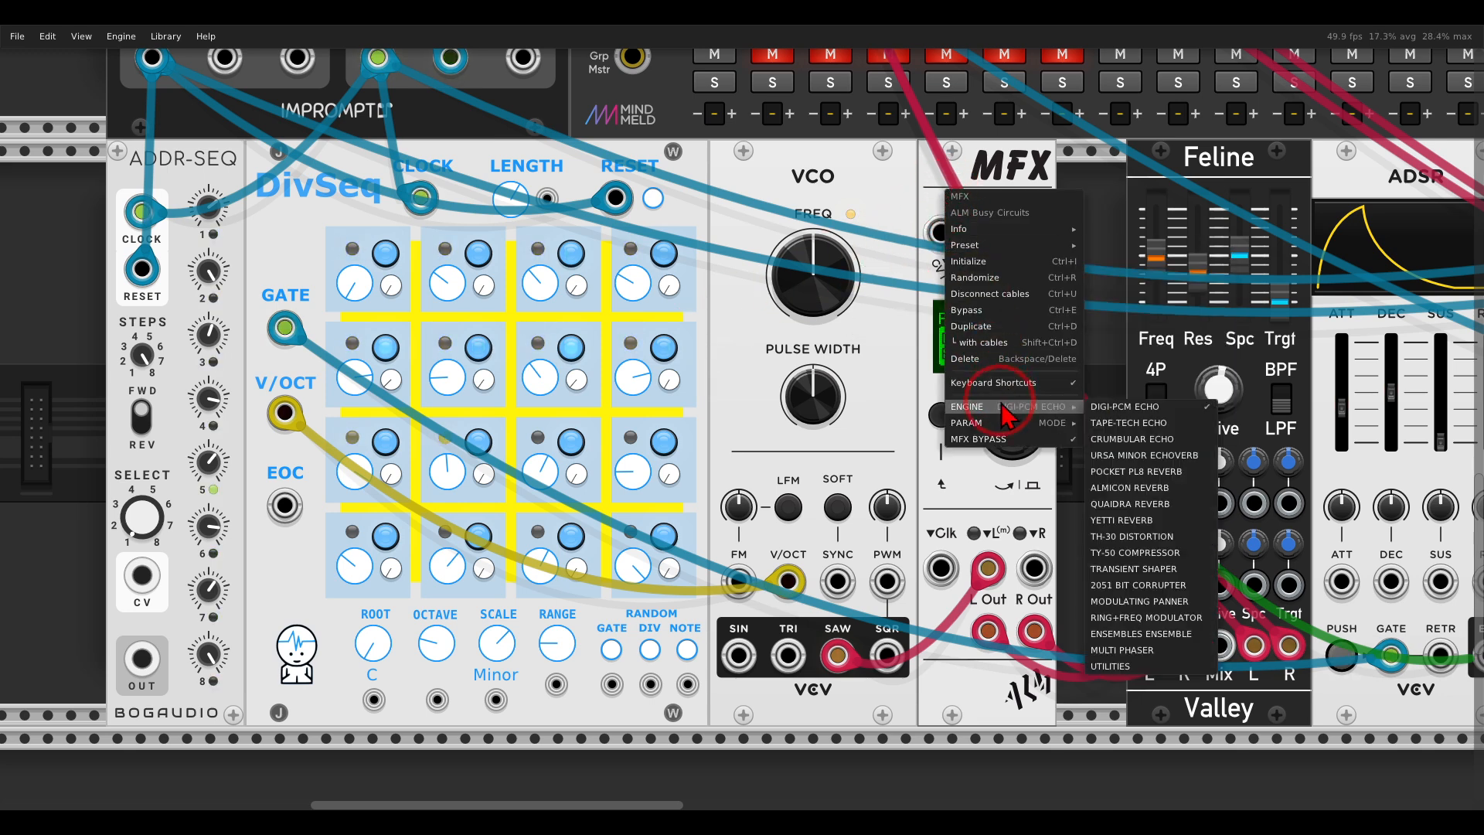
left_click(1141, 635)
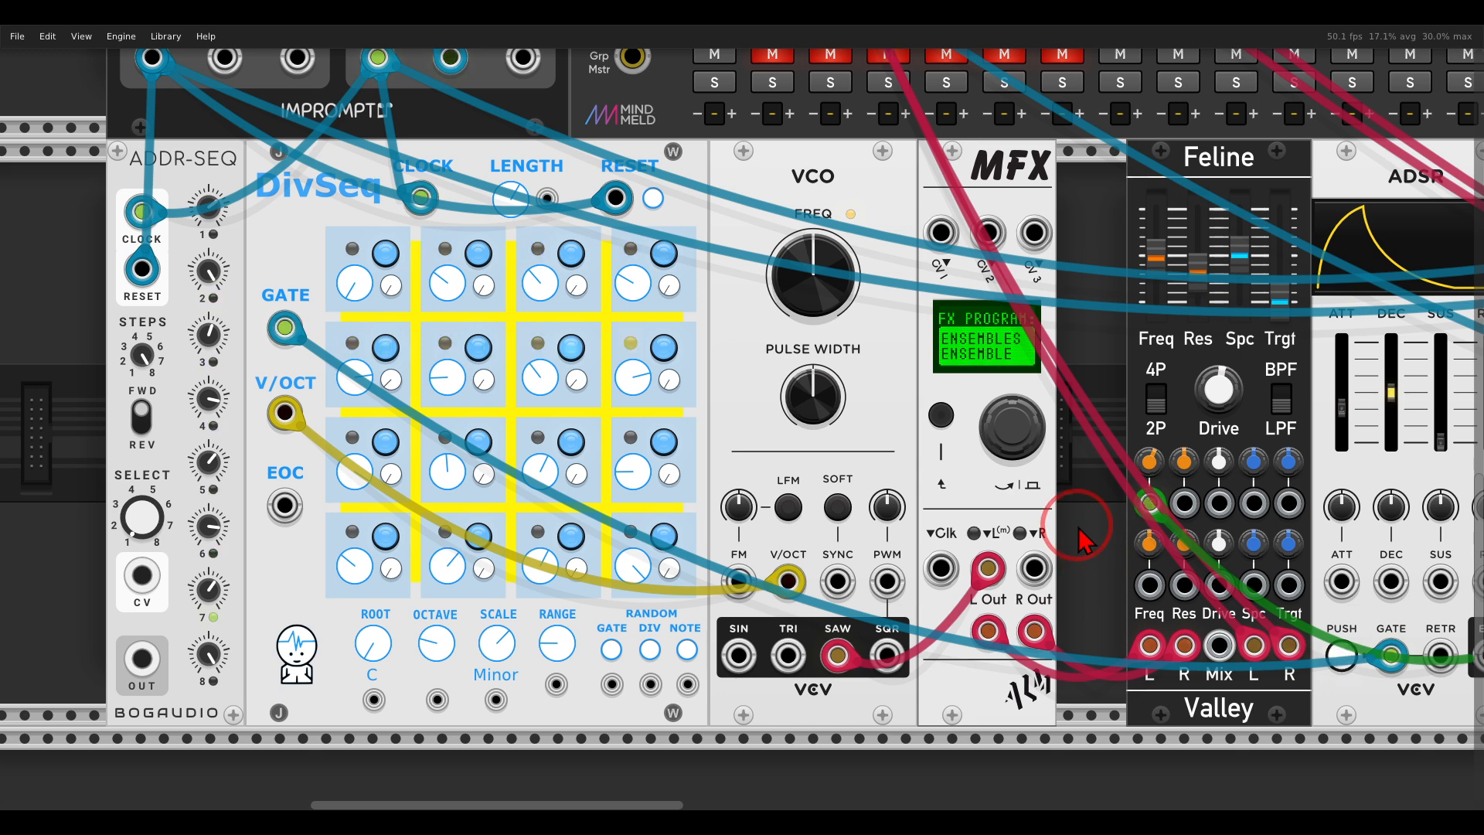
right_click(972, 200)
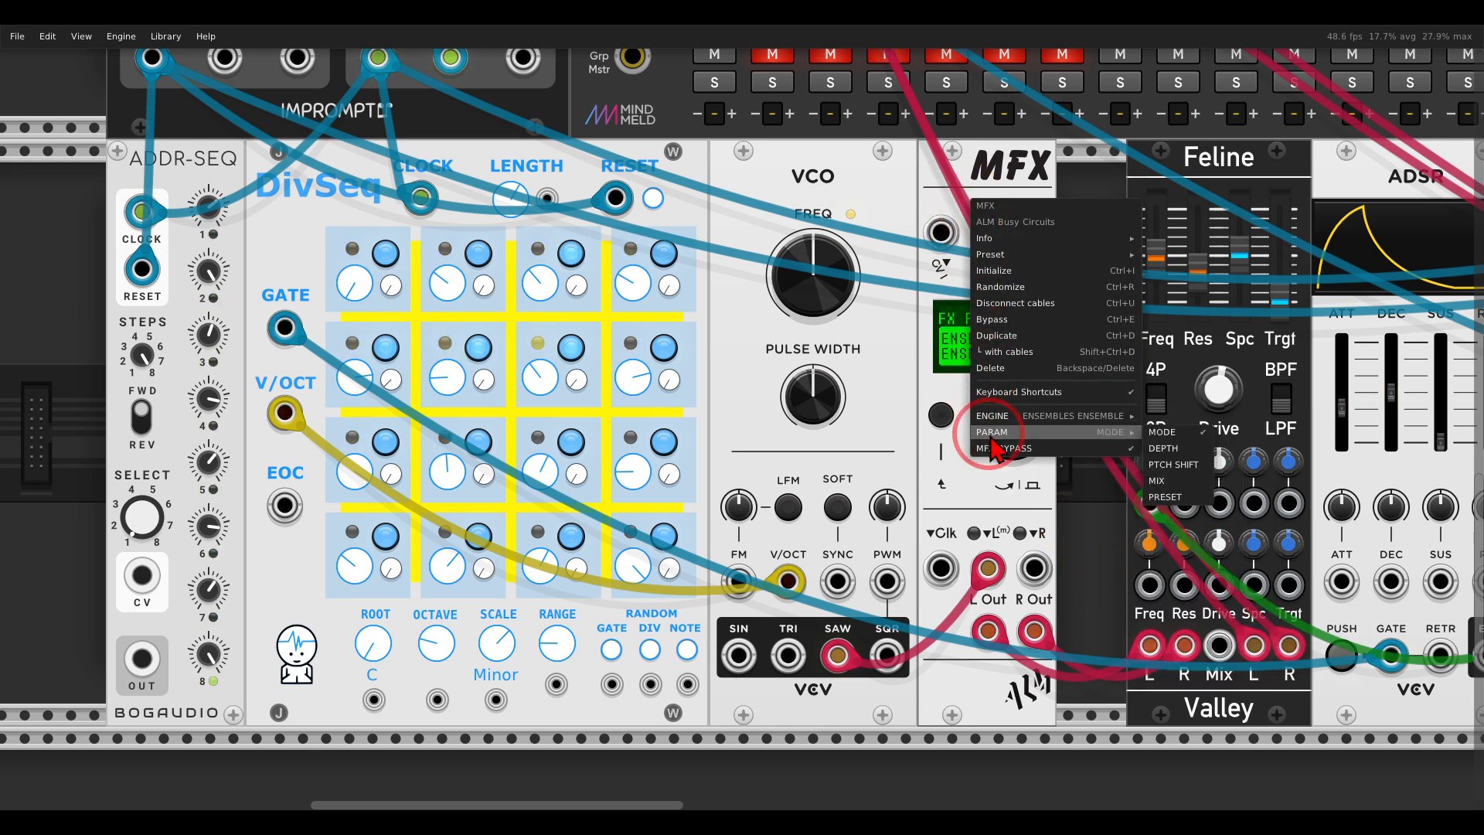
left_click(996, 457)
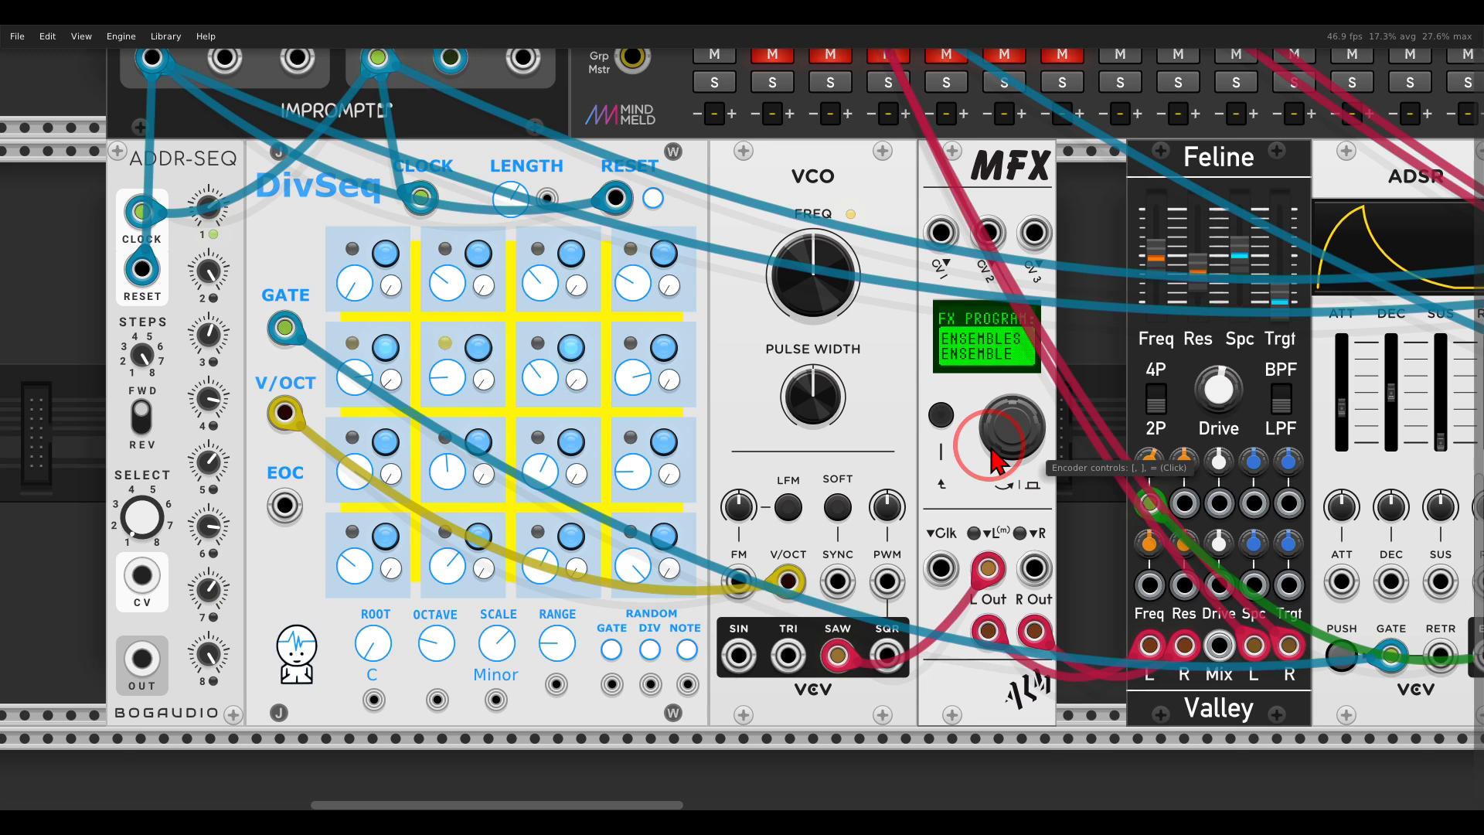
Audition the MODE parameter of the ensemble MFX, going through JUNO I and JUNO II+I up to RS II.
right_click(974, 209)
mouse_move(1042, 432)
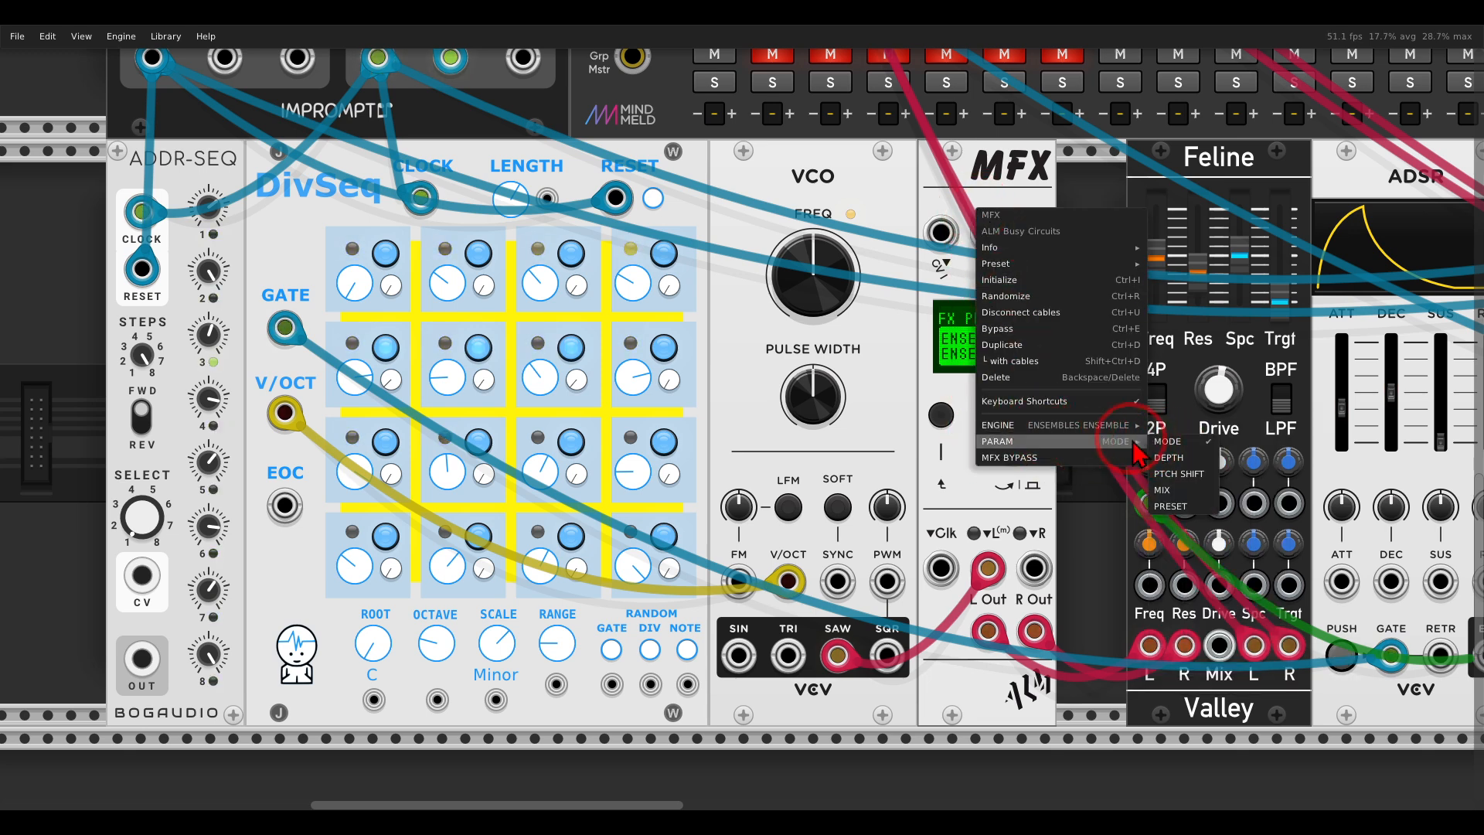
left_click(1171, 445)
scroll(1029, 410, "up", 3)
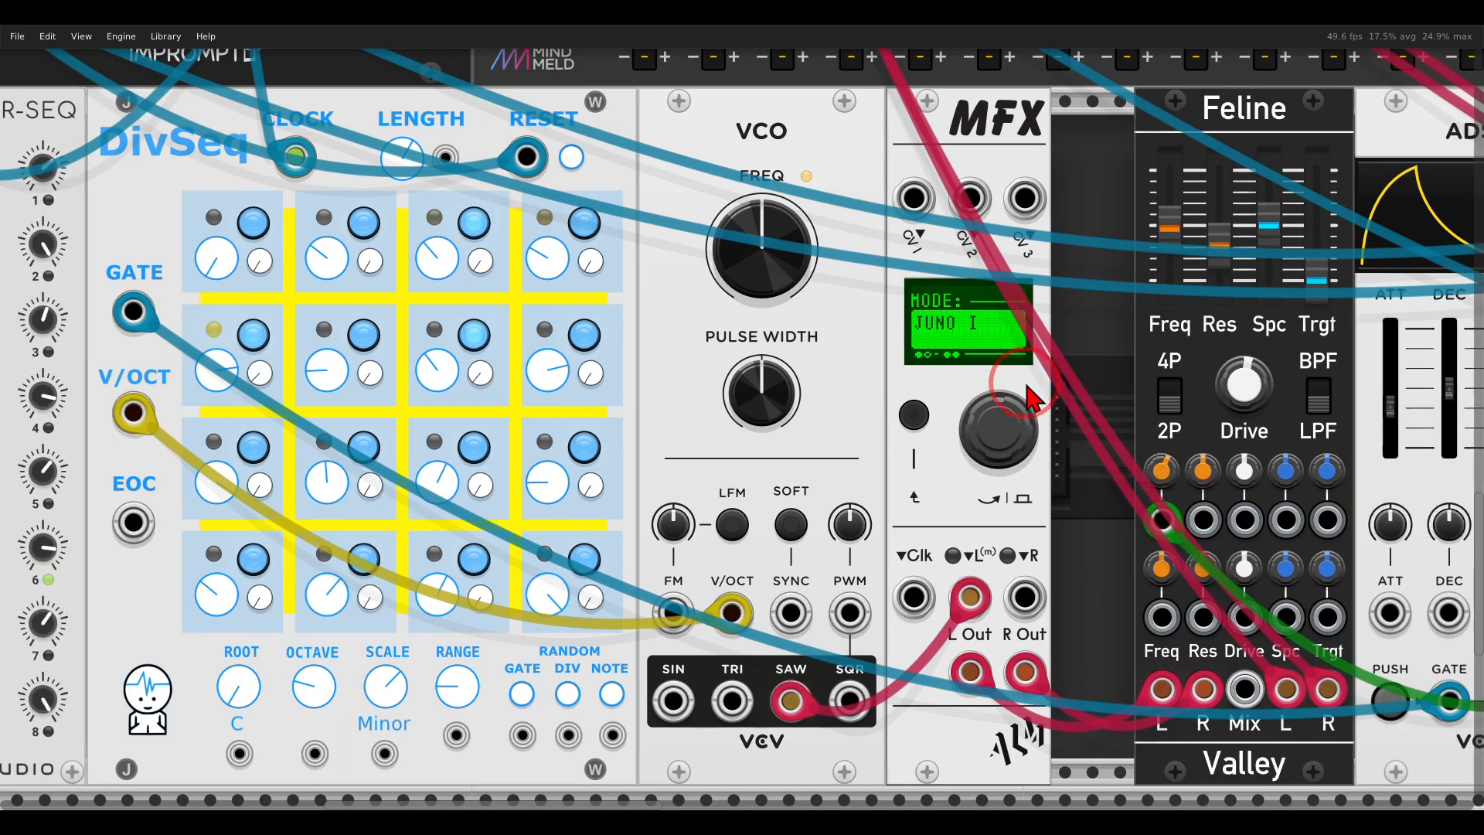
left_click_drag(1027, 384, 991, 359)
left_click_drag(980, 410, 980, 384)
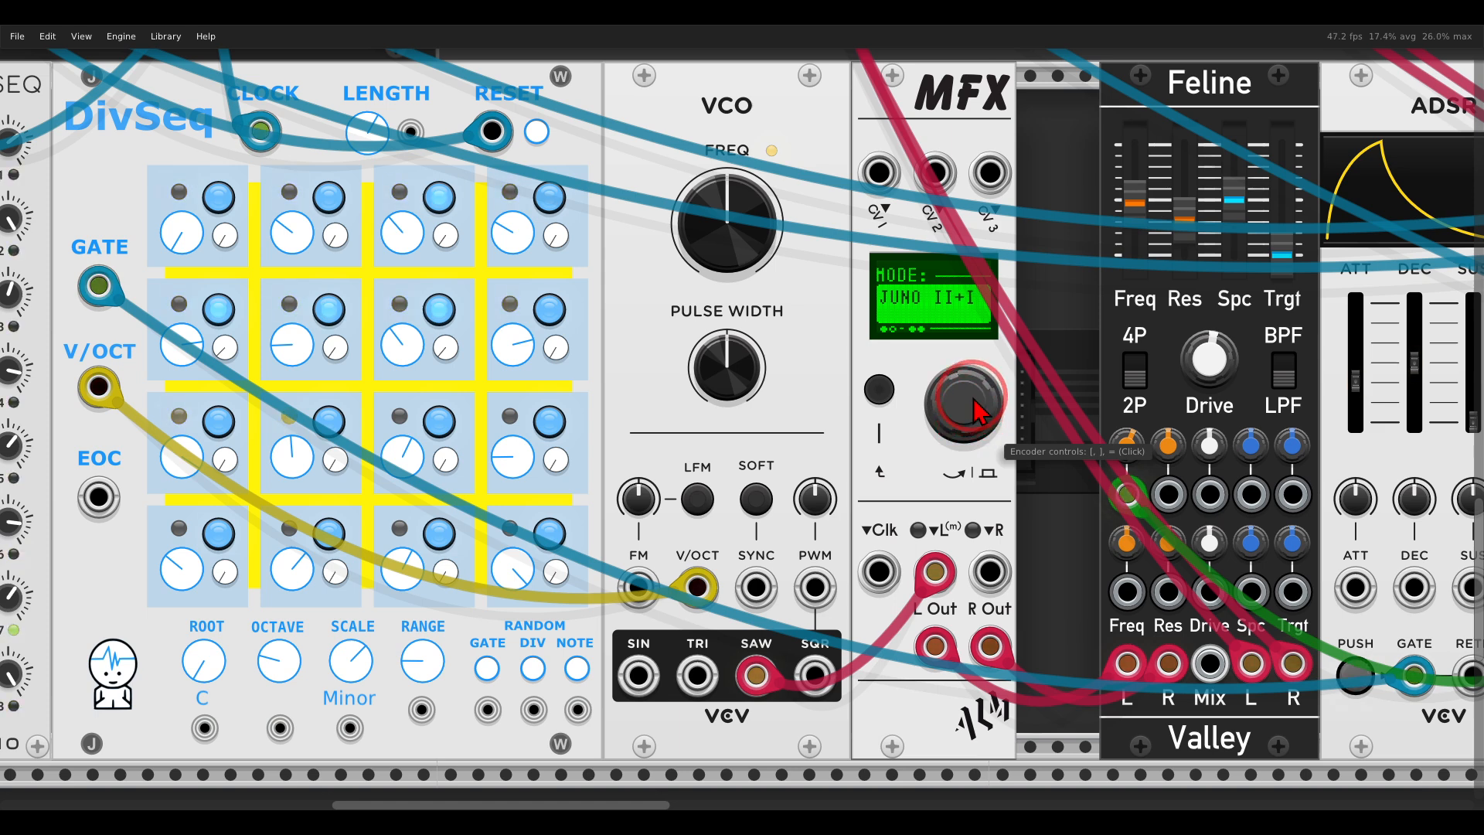
left_click_drag(980, 412, 963, 424)
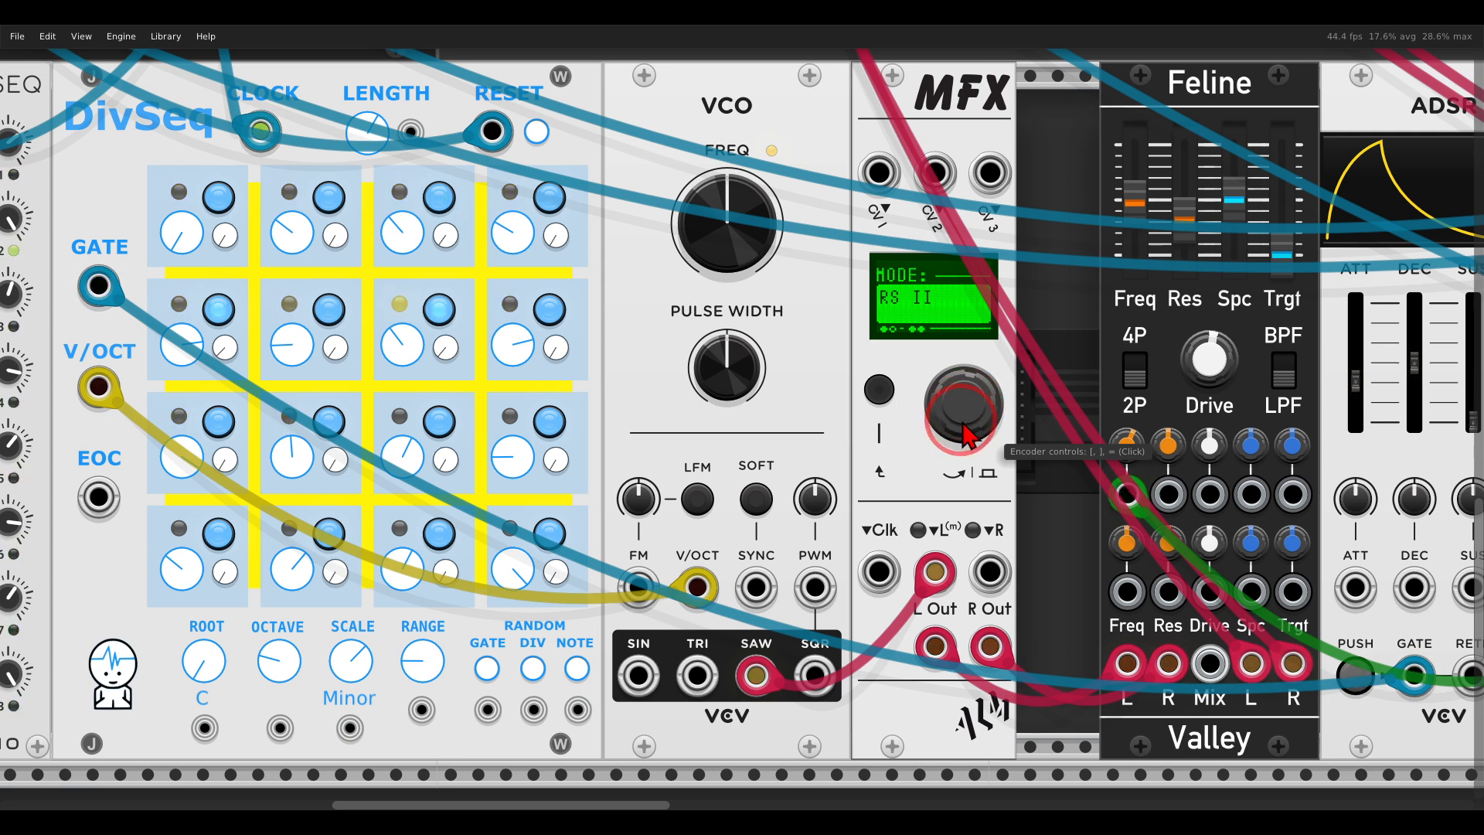
Set the MODE of the VCO voice's ensemble MFX to WIDE.
left_click_drag(979, 422, 979, 418)
mouse_move(932, 309)
left_mouse_down()
mouse_move(897, 313)
mouse_move(889, 360)
mouse_move(937, 329)
left_mouse_up()
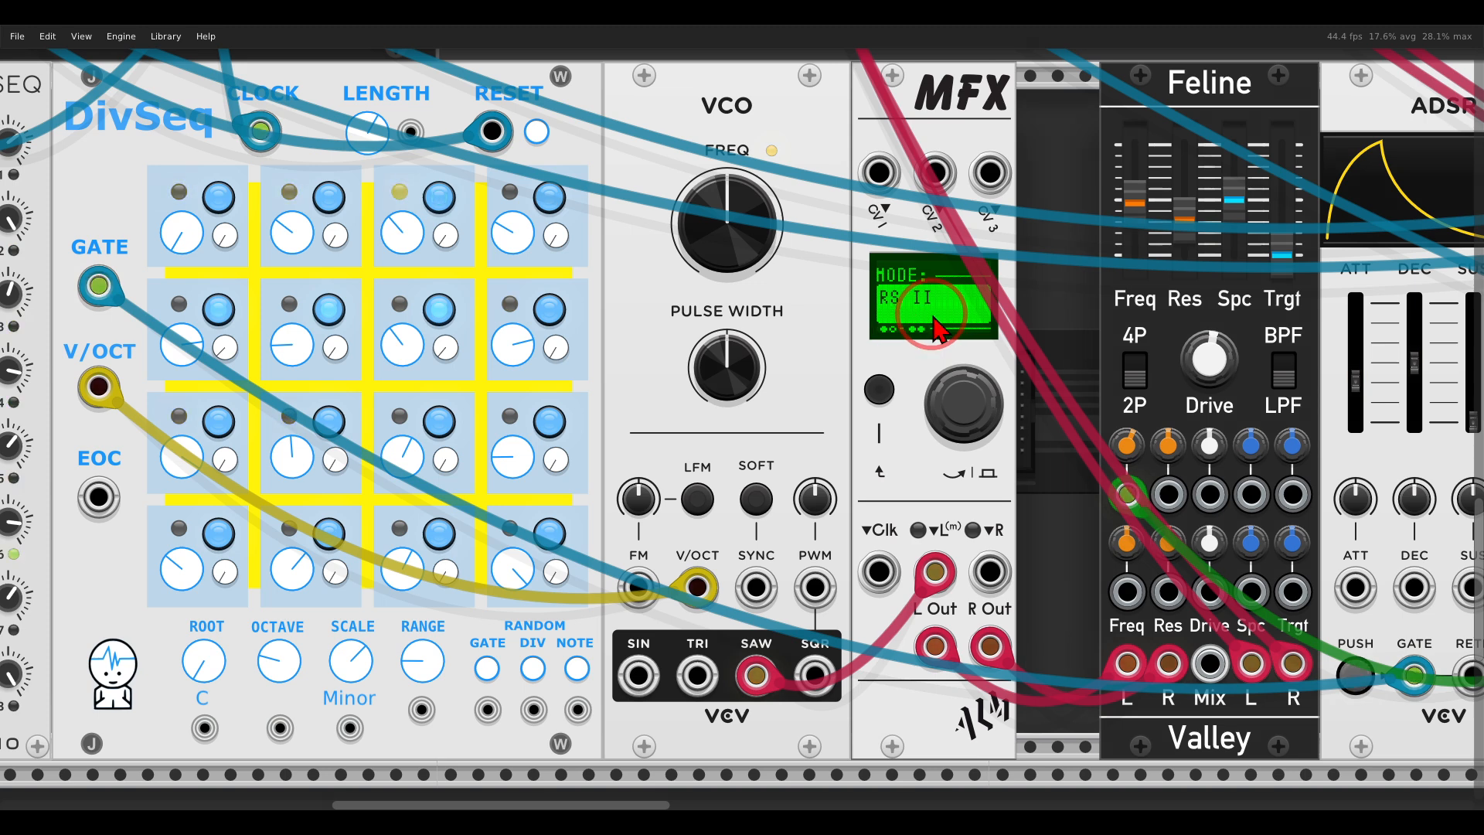
mouse_move(965, 410)
left_mouse_down()
mouse_move(969, 427)
mouse_move(968, 413)
left_mouse_up()
left_click(961, 410)
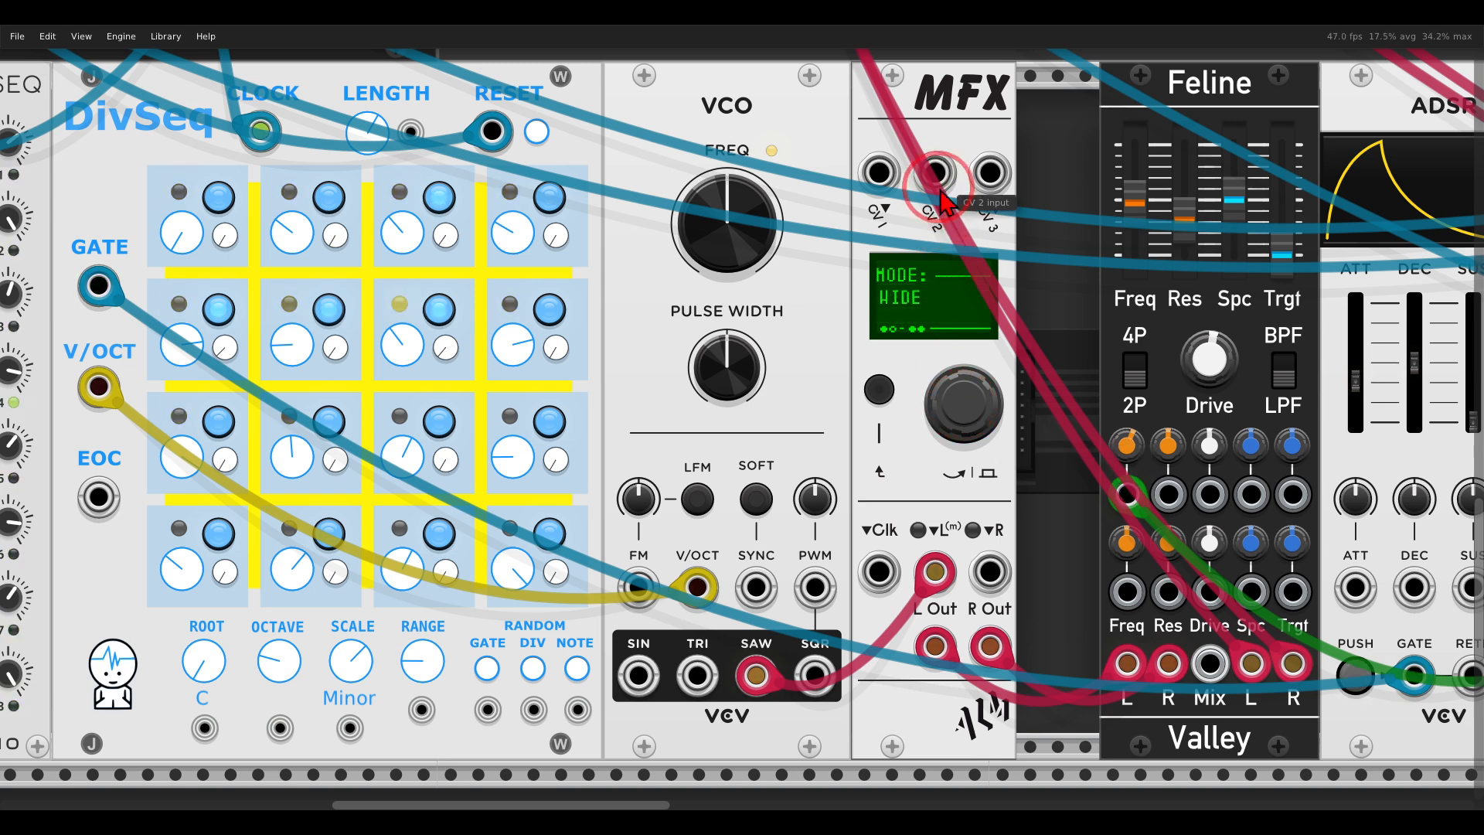
Switch the ensemble MFX to its DEPTH parameter and set it to 87%.
right_click(940, 145)
mouse_move(993, 379)
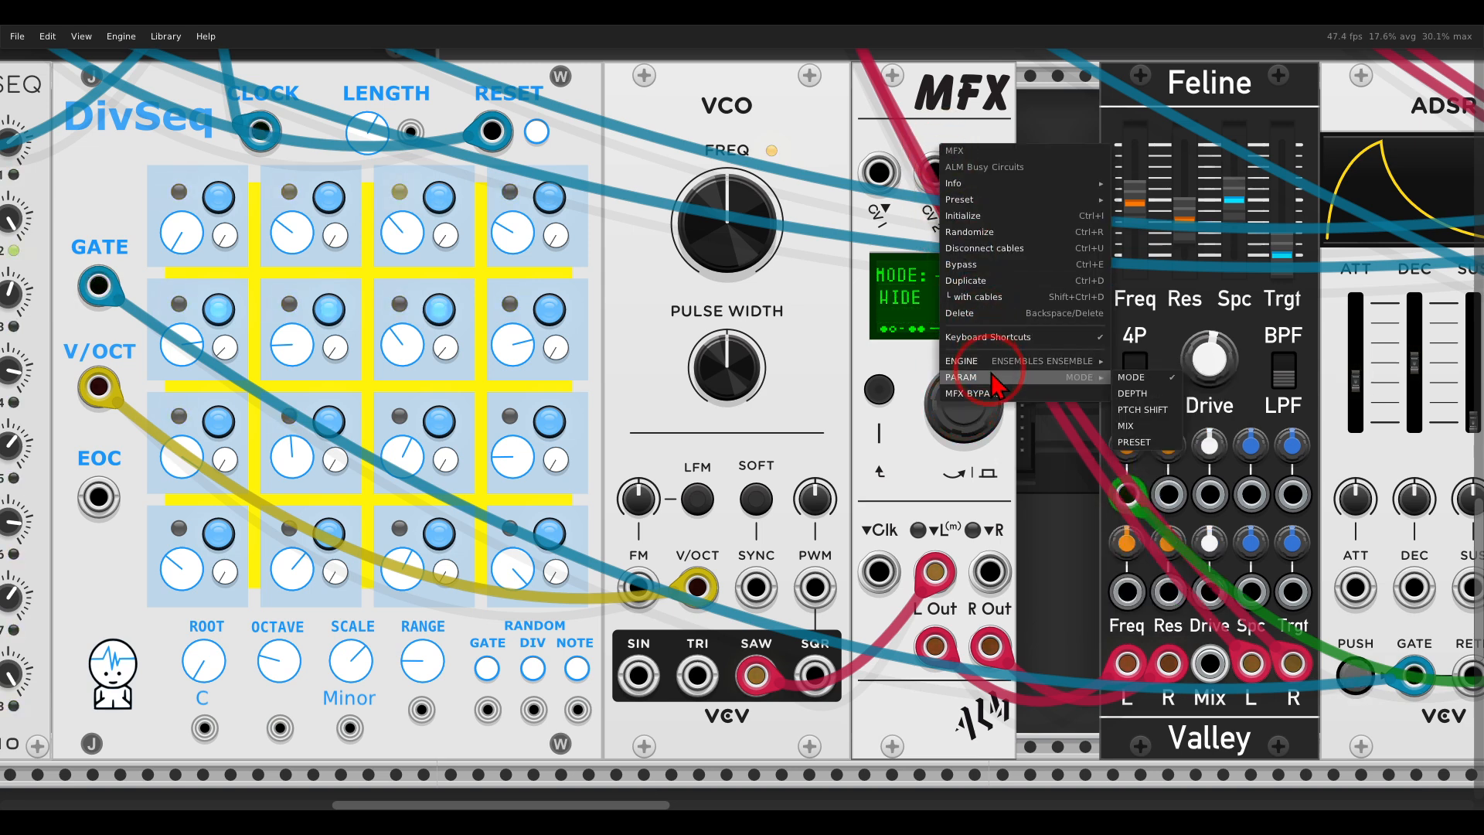
left_click(1133, 393)
left_click_drag(940, 421, 925, 328)
left_click_drag(958, 389, 951, 308)
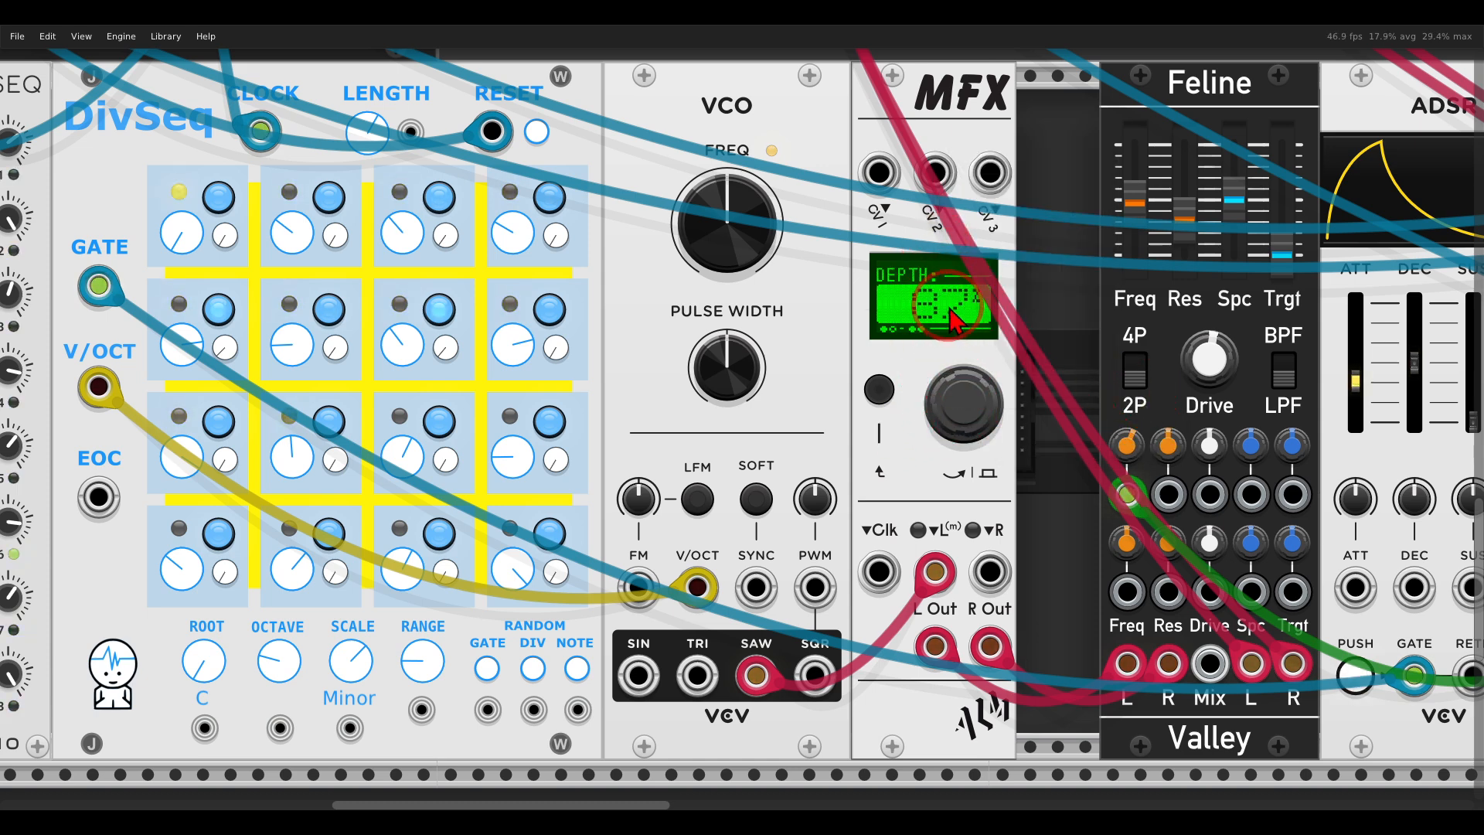
Switch the ensemble MFX to its PTCH SHIFT parameter and audition its settings.
right_click(969, 135)
mouse_move(1074, 368)
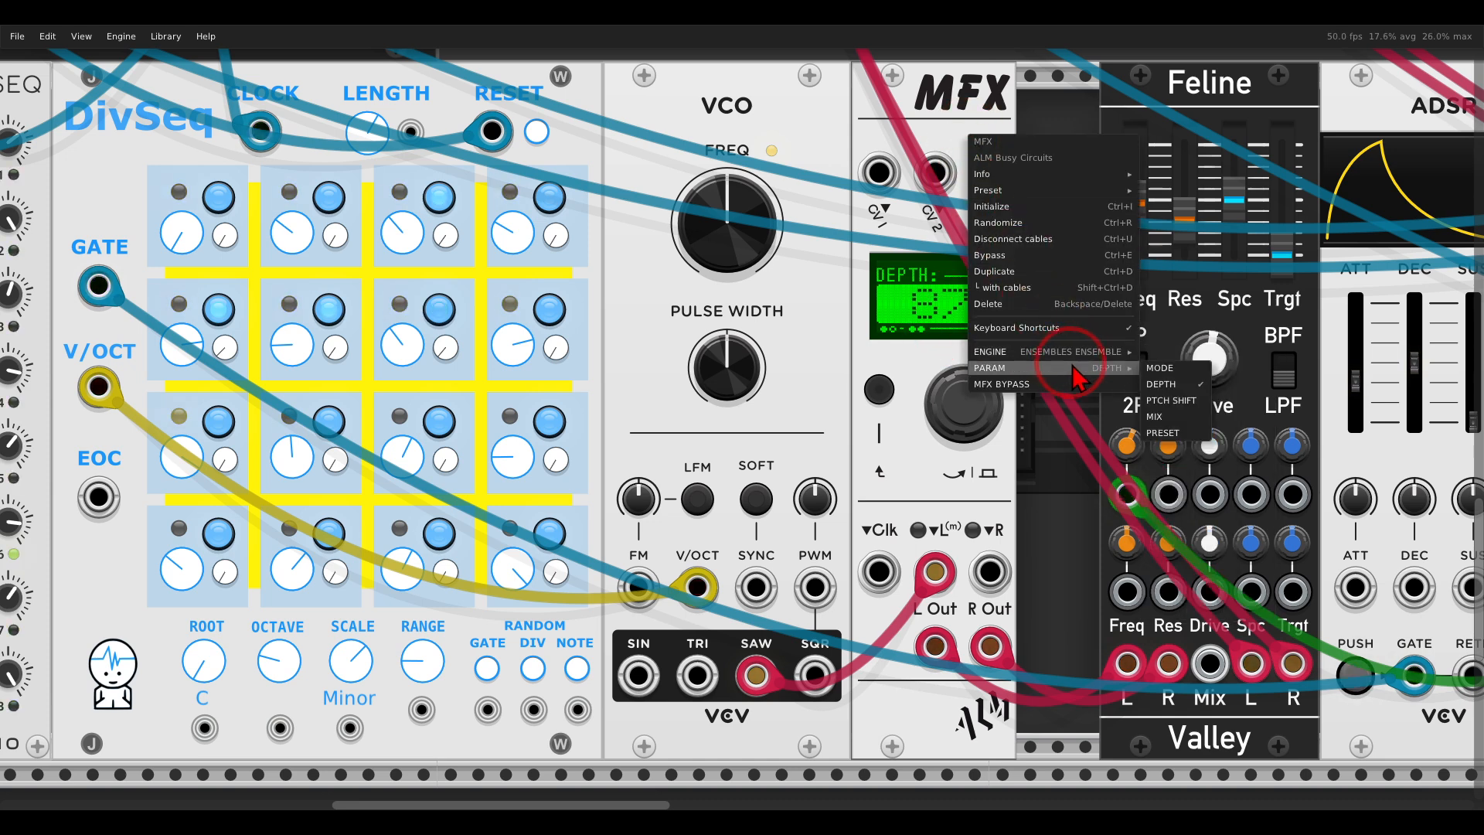
left_click(1171, 400)
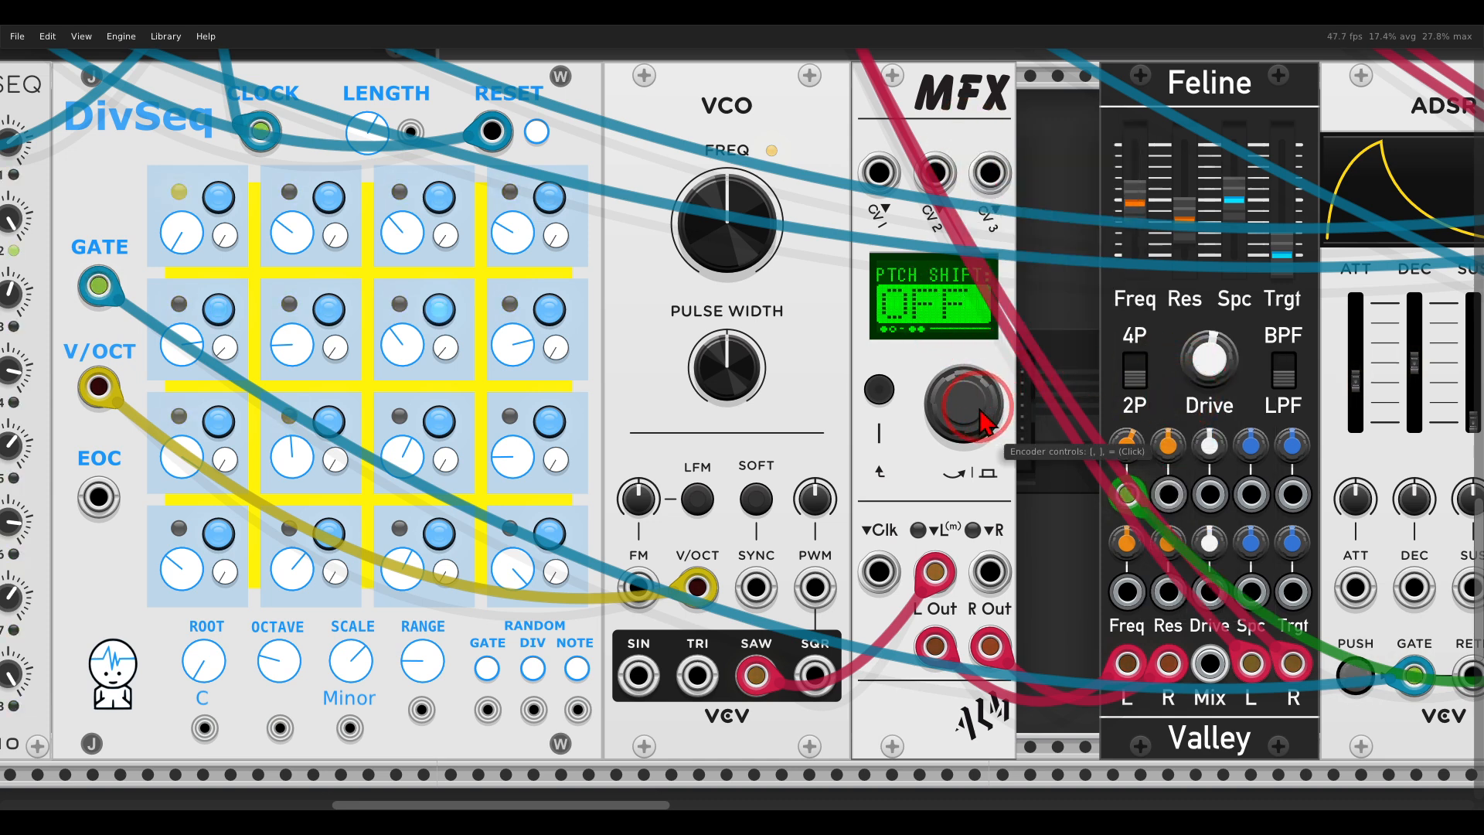
left_click_drag(982, 362, 921, 407)
Switch the ensemble MFX to its MIX parameter and assign it to the CV1 input.
right_click(945, 141)
mouse_move(1044, 370)
left_click(1135, 419)
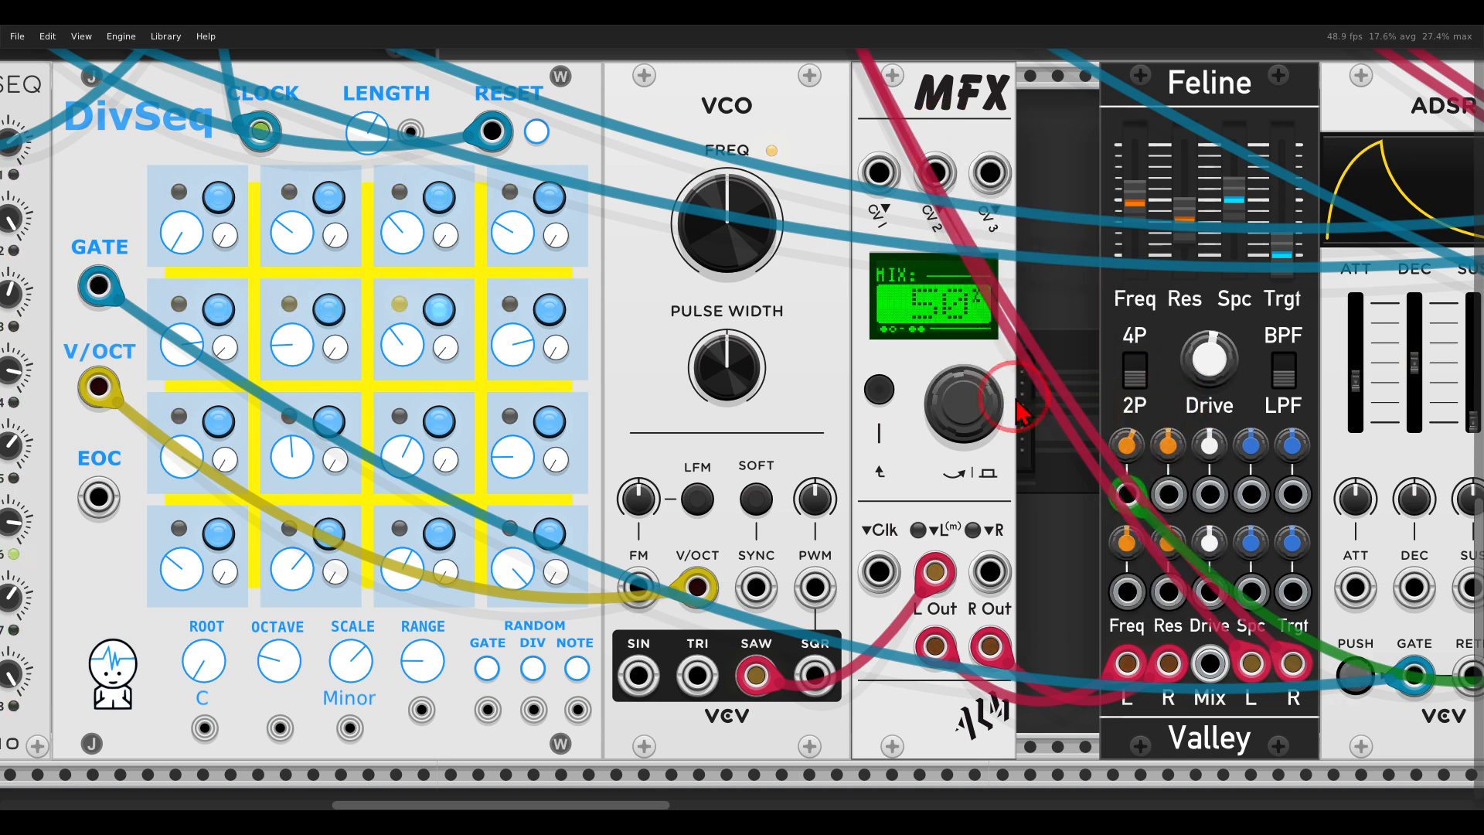
left_click_drag(966, 414, 948, 157)
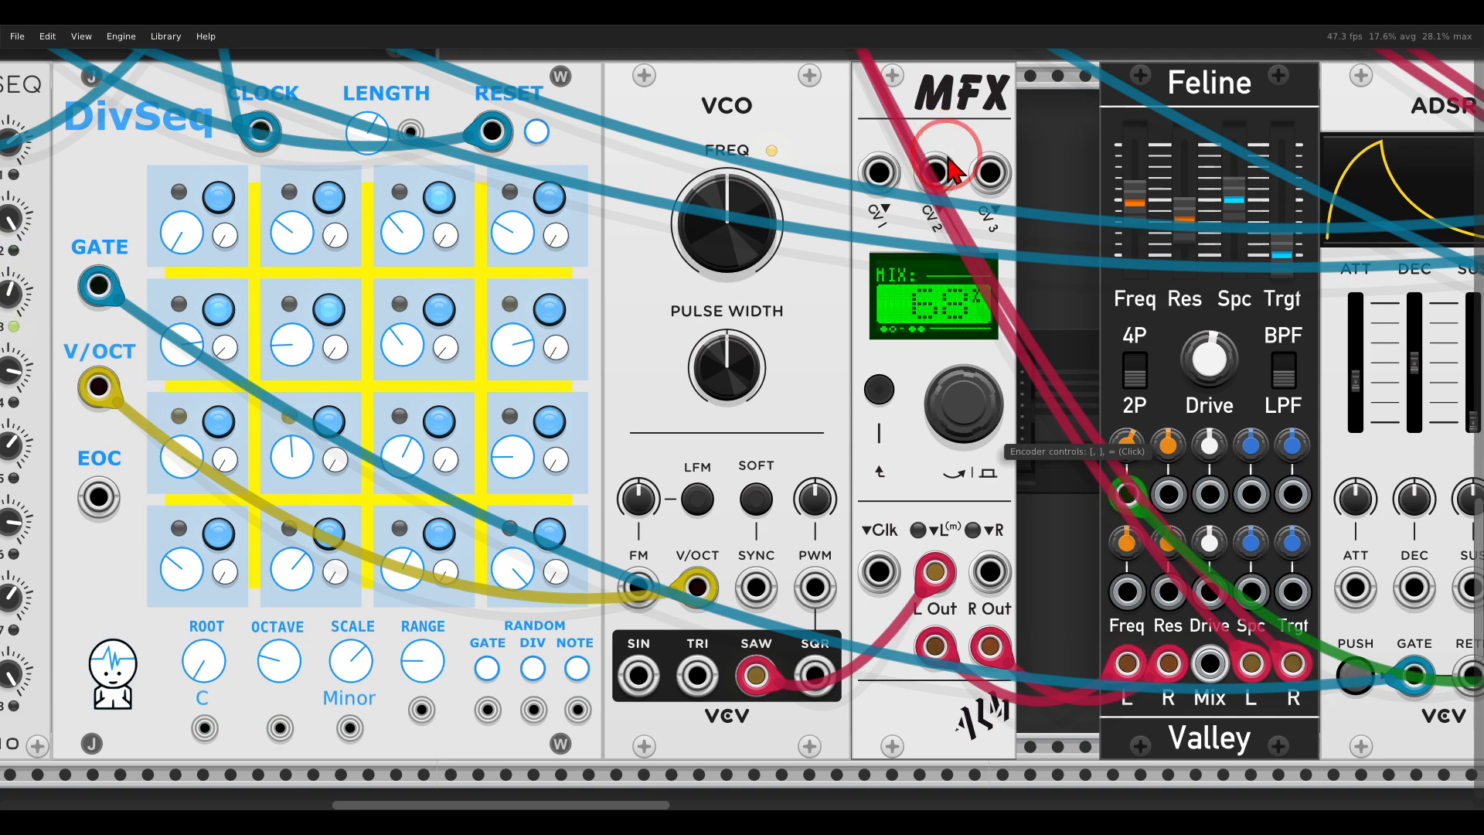
right_click(963, 406)
mouse_move(1032, 467)
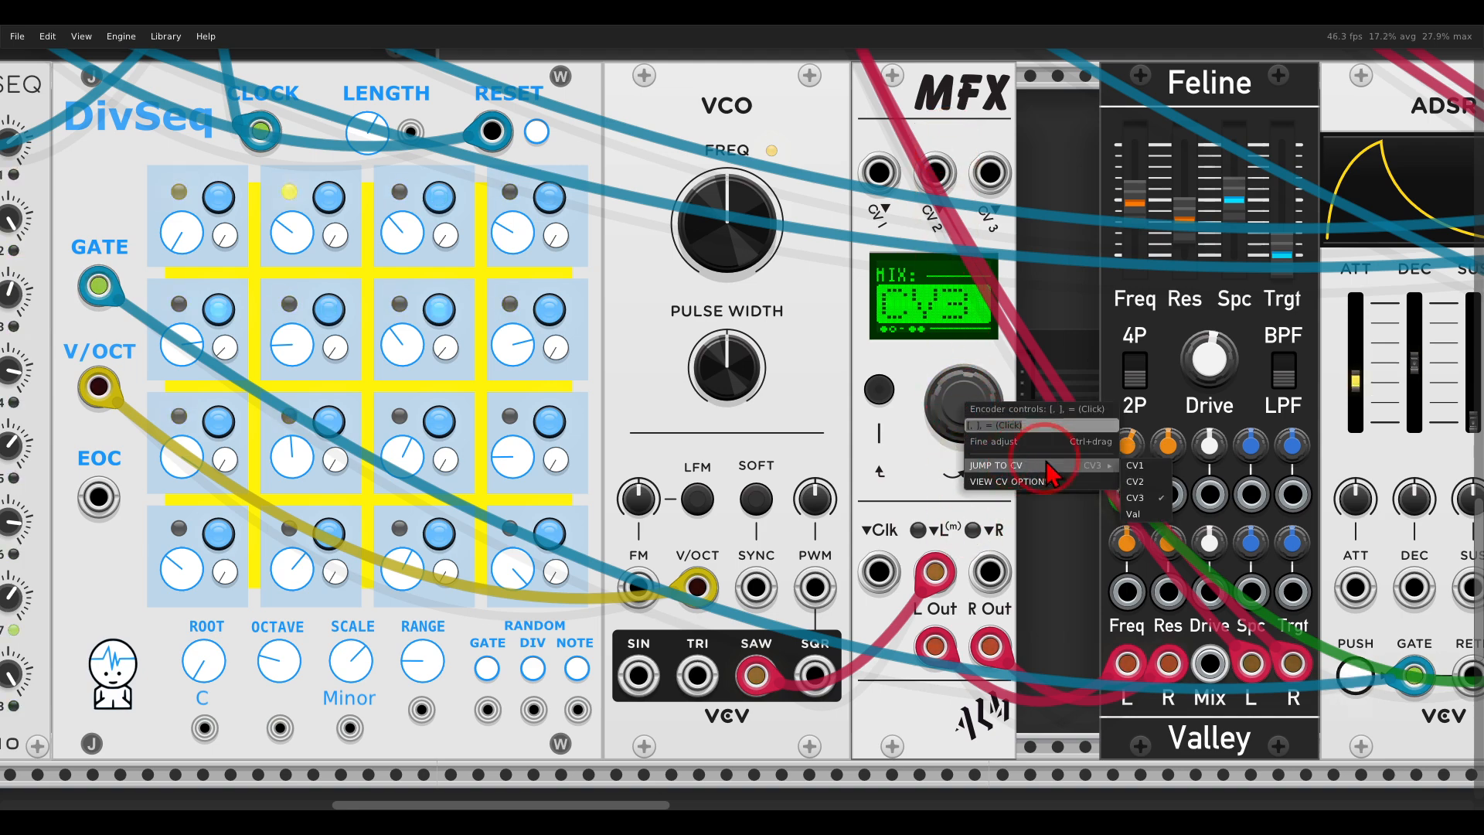
left_click(1145, 465)
Patch the ADDR-SEQ OUT into the CV 1 input of the VCO voice's MFX.
left_click_drag(917, 453, 1128, 442)
scroll(1056, 439, "down", 1)
mouse_move(396, 603)
left_mouse_down()
mouse_move(378, 688)
mouse_move(391, 618)
mouse_move(323, 648)
mouse_move(1027, 248)
mouse_move(1118, 216)
left_mouse_up()
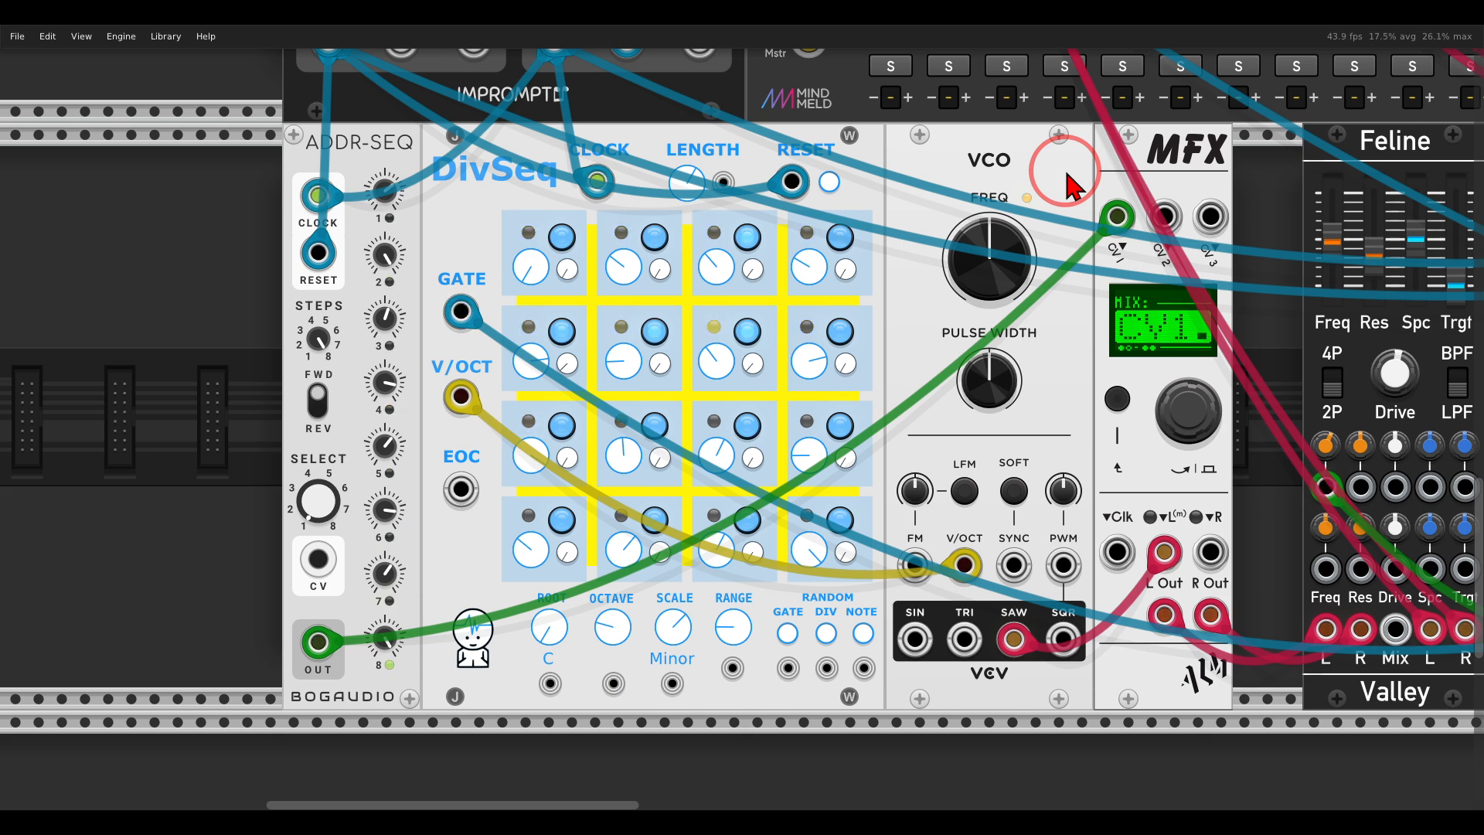
scroll(1077, 182, "right", 3)
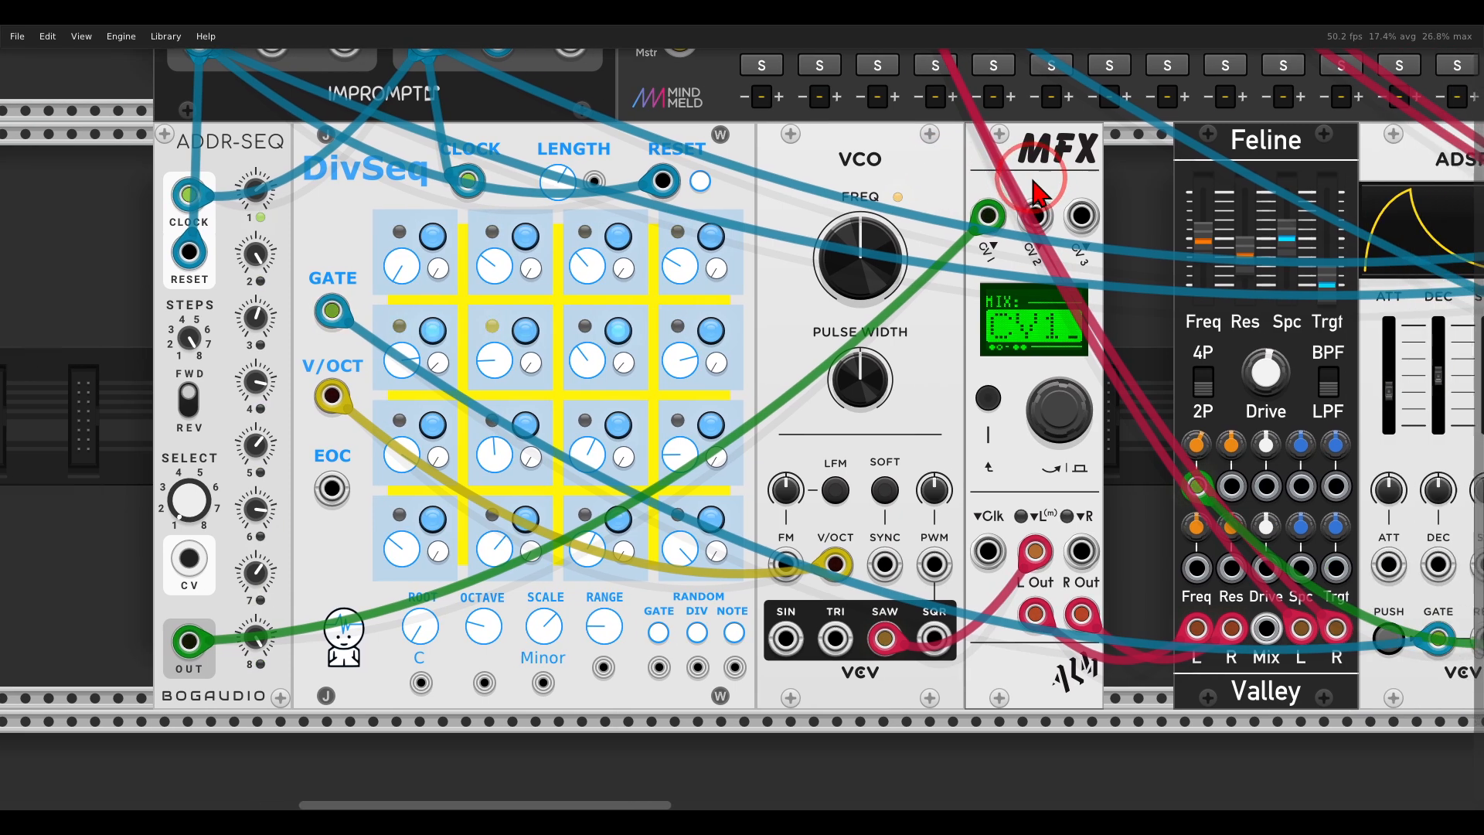
mouse_move(1166, 232)
left_mouse_down()
mouse_move(1183, 223)
mouse_move(1183, 238)
left_mouse_up()
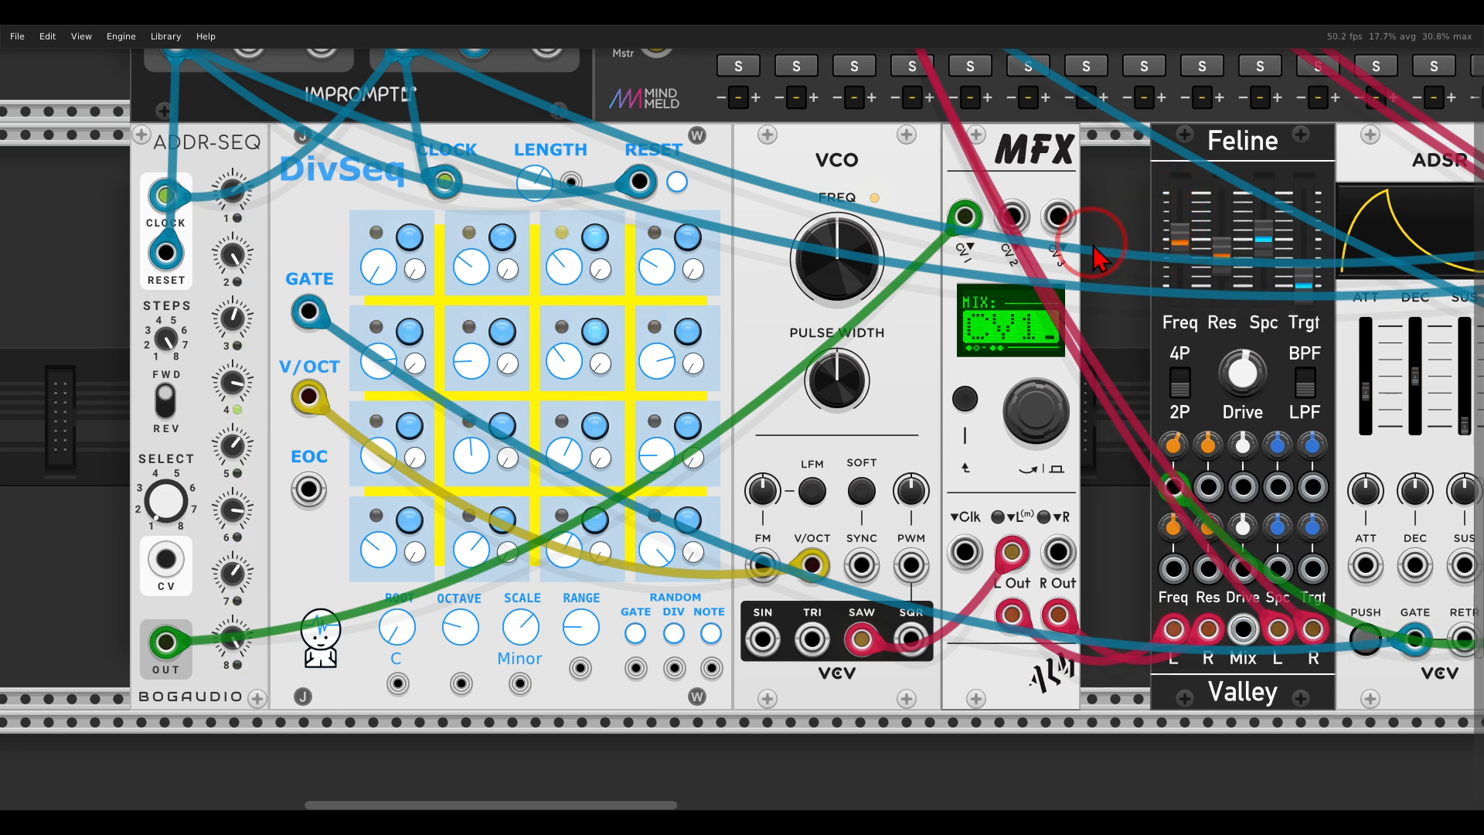
mouse_move(1094, 189)
left_mouse_down()
mouse_move(1078, 180)
mouse_move(911, 220)
mouse_move(1111, 247)
left_mouse_up()
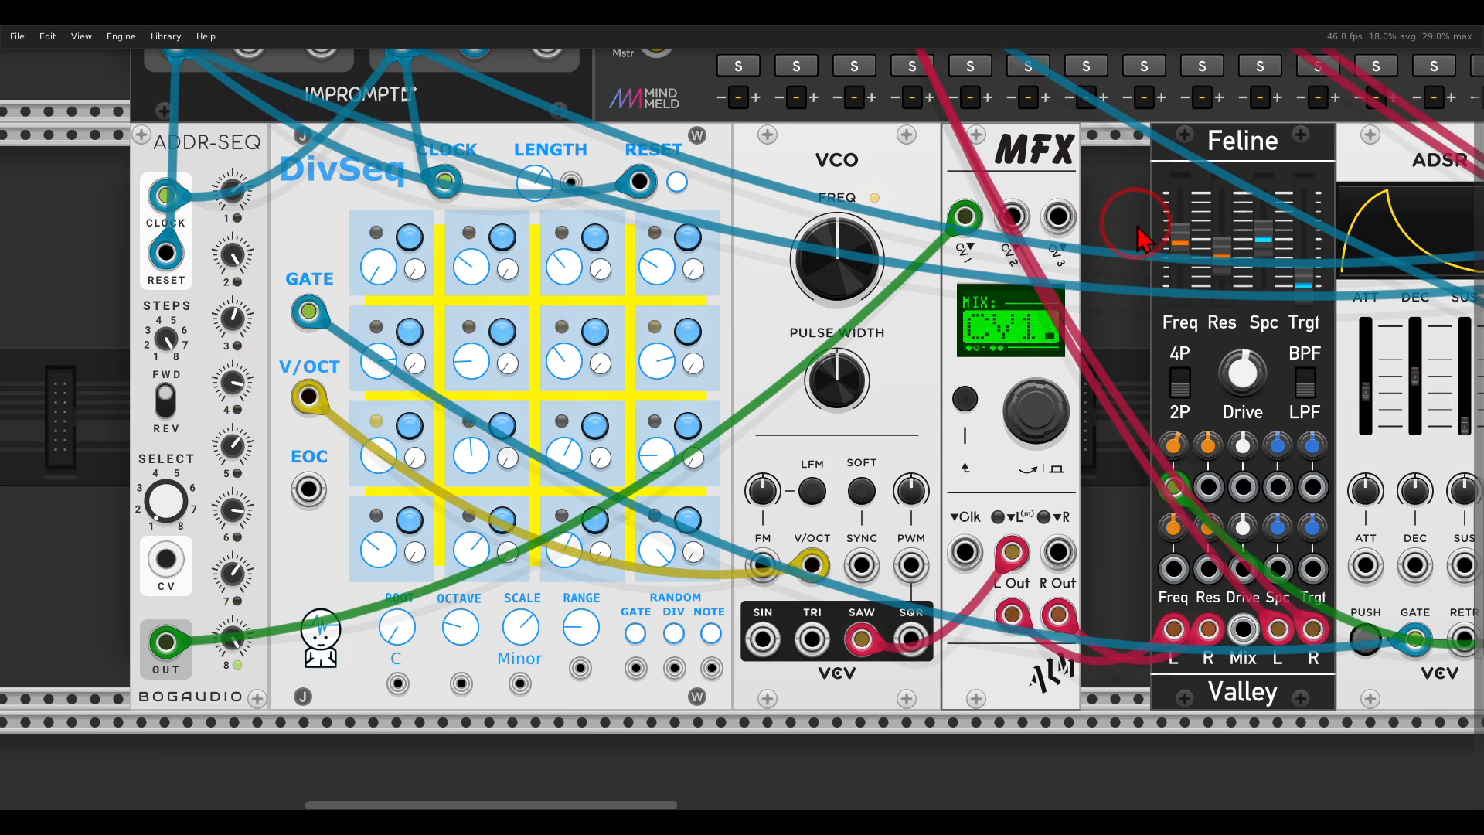
Look over the DivSeq and FM-OP voice and display the REVERSE parameter of its DIGI-PCM ECHO MFX.
scroll(1140, 236, "right", 15)
scroll(1109, 321, "right", 8)
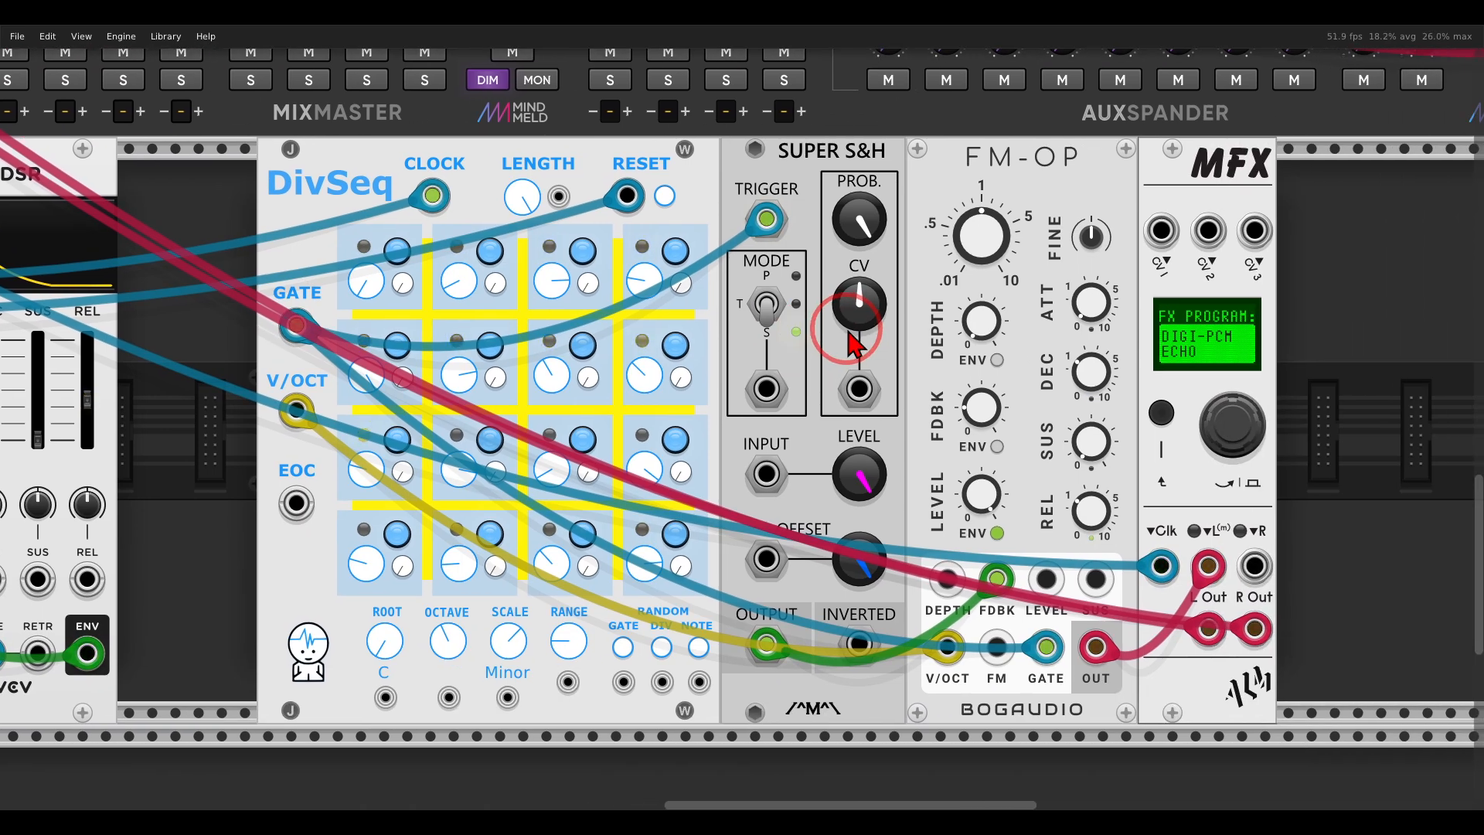
mouse_move(1105, 149)
left_mouse_down()
mouse_move(977, 114)
mouse_move(1096, 129)
left_mouse_up()
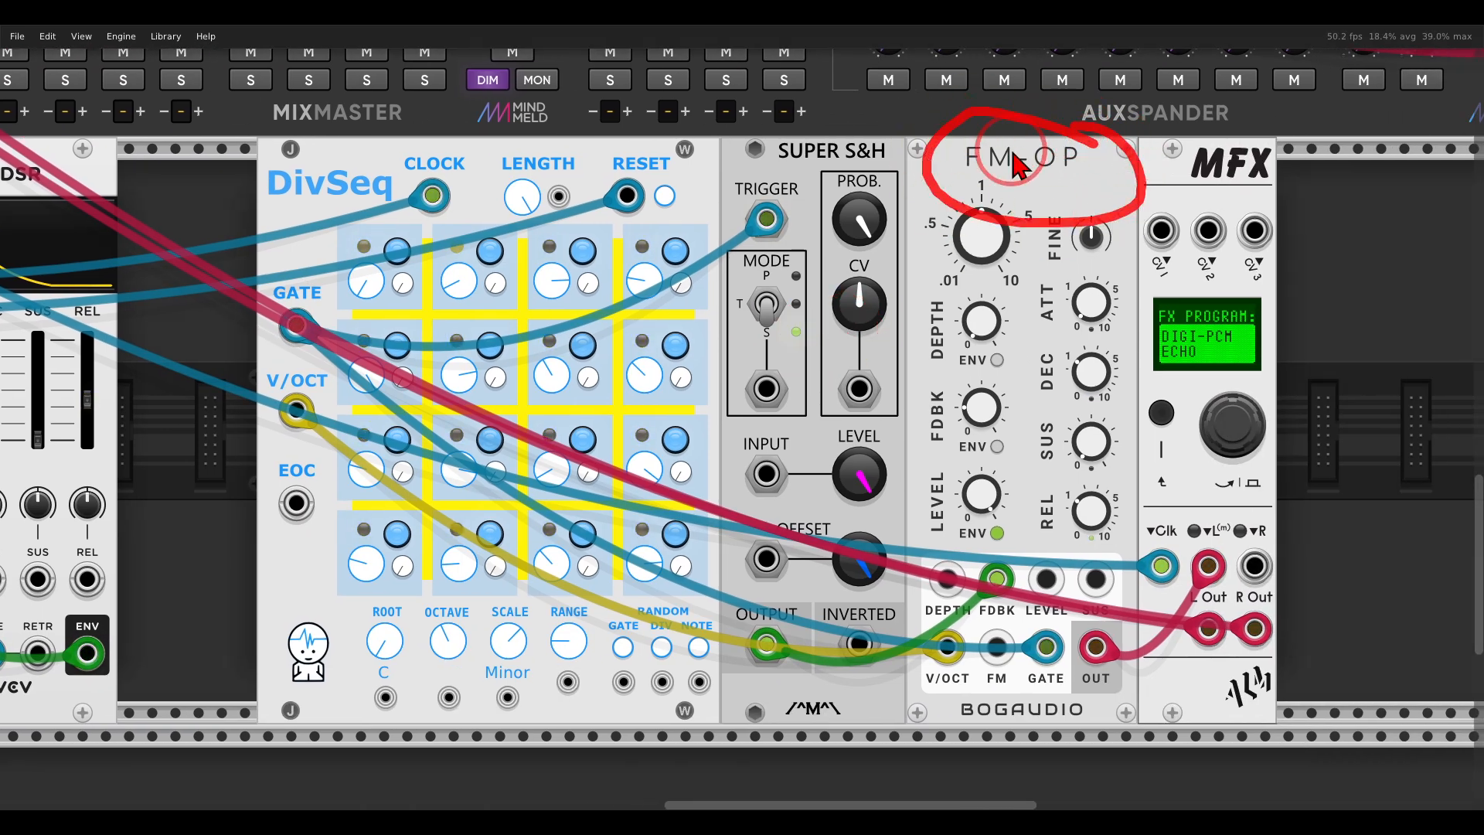
mouse_move(370, 153)
left_mouse_down()
mouse_move(457, 269)
mouse_move(379, 162)
left_mouse_up()
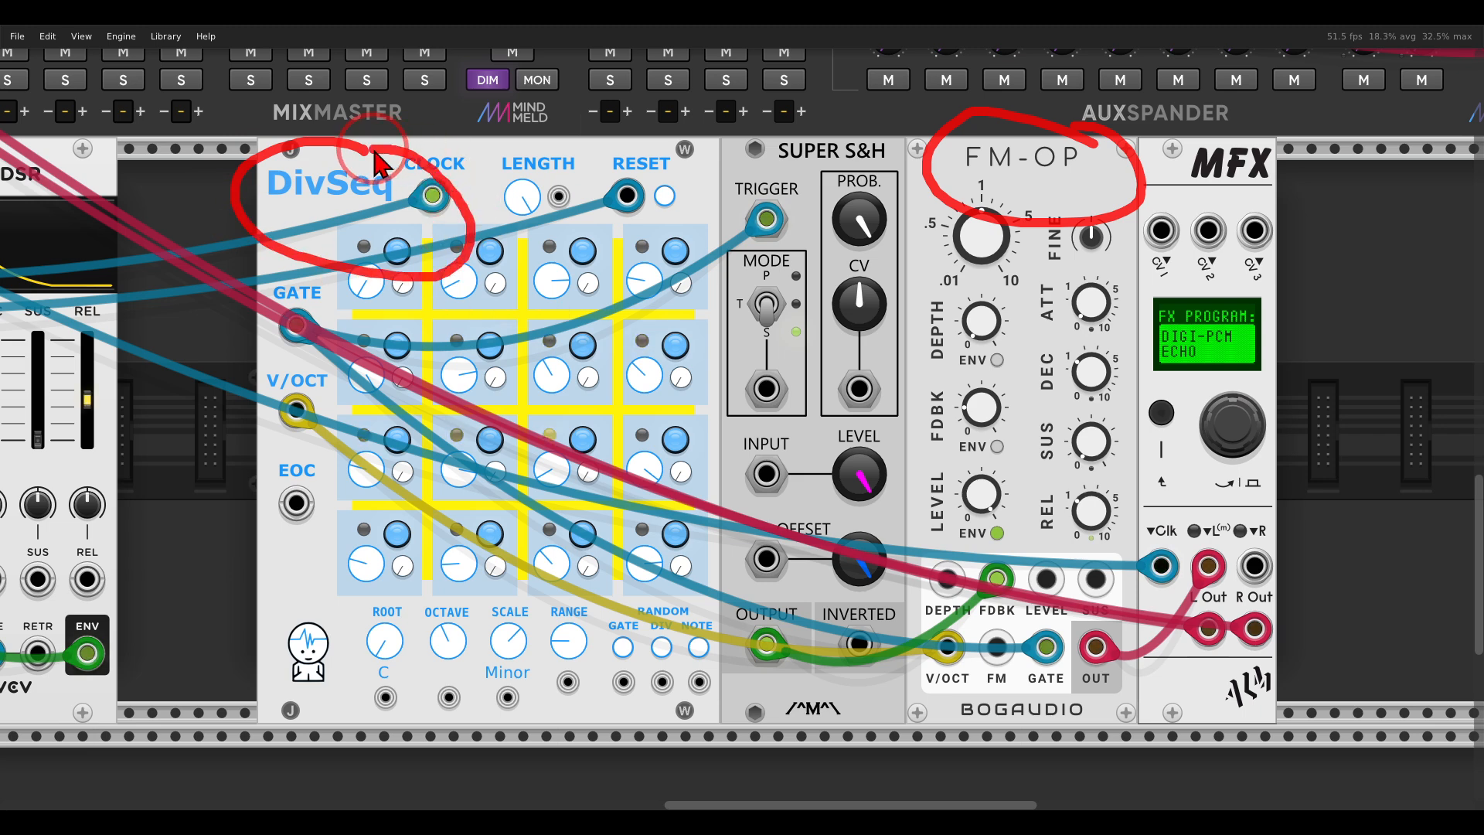
right_click(1159, 230)
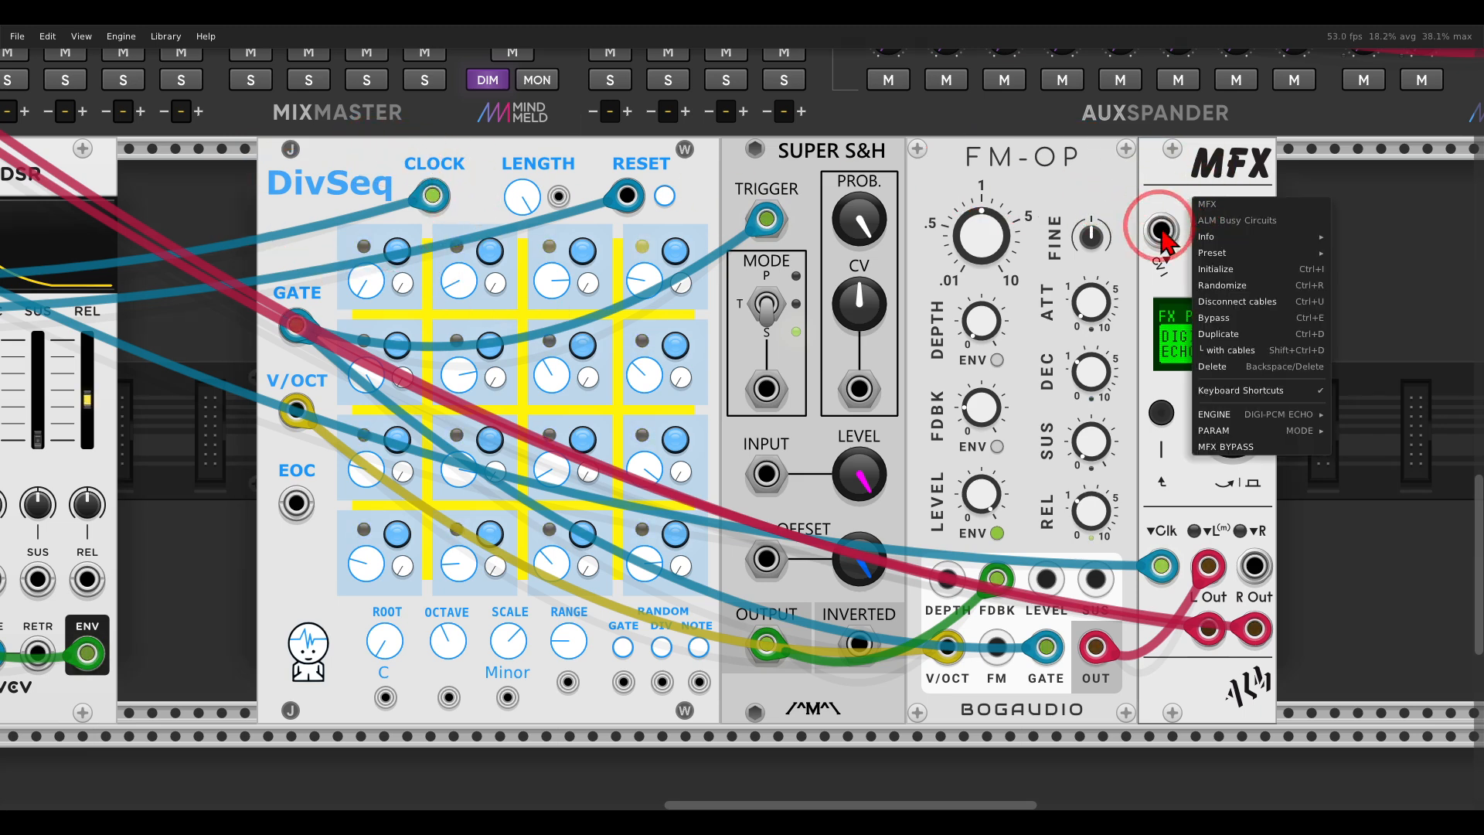
mouse_move(1237, 430)
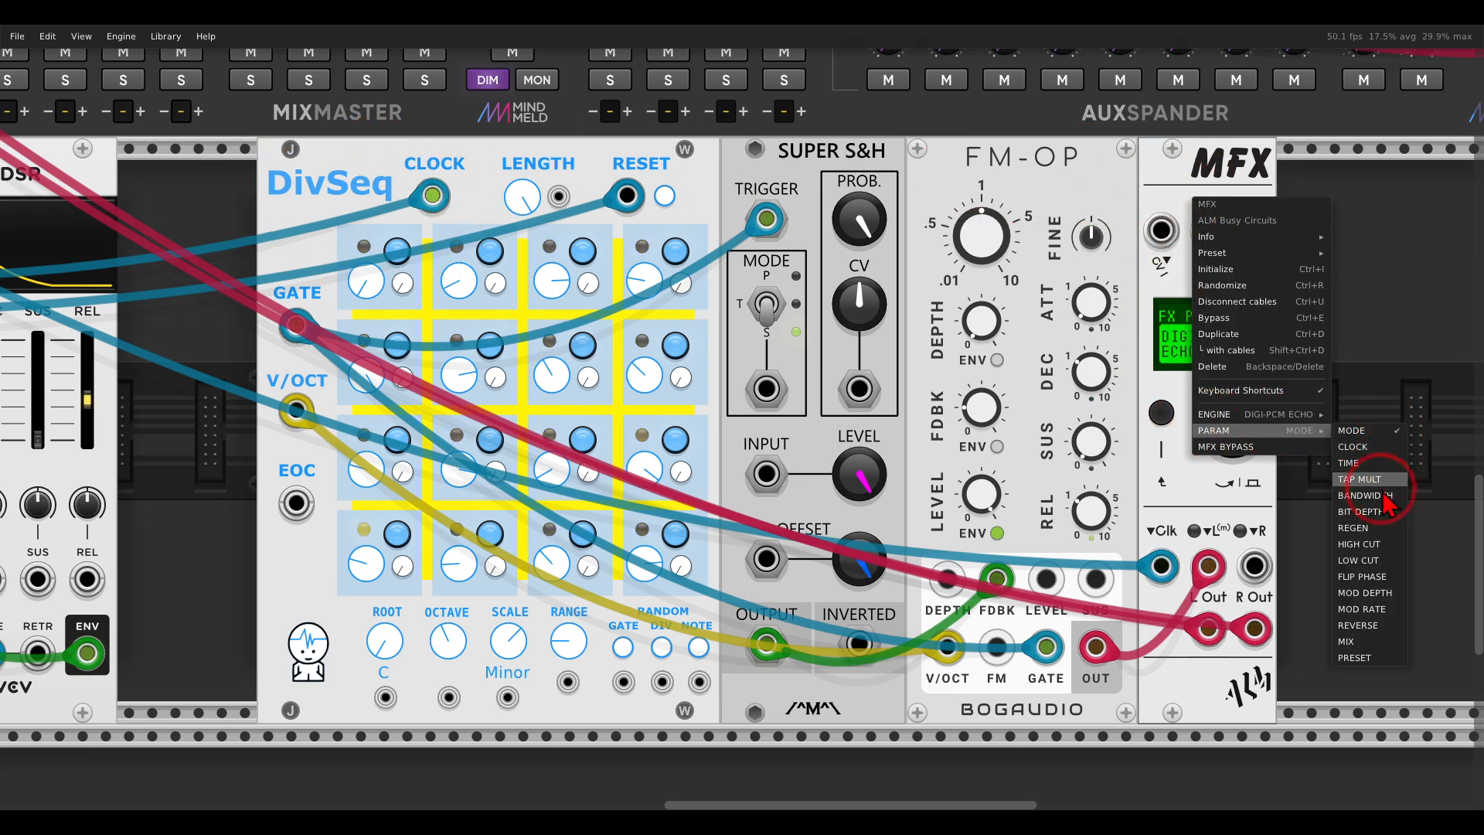
left_click(1372, 625)
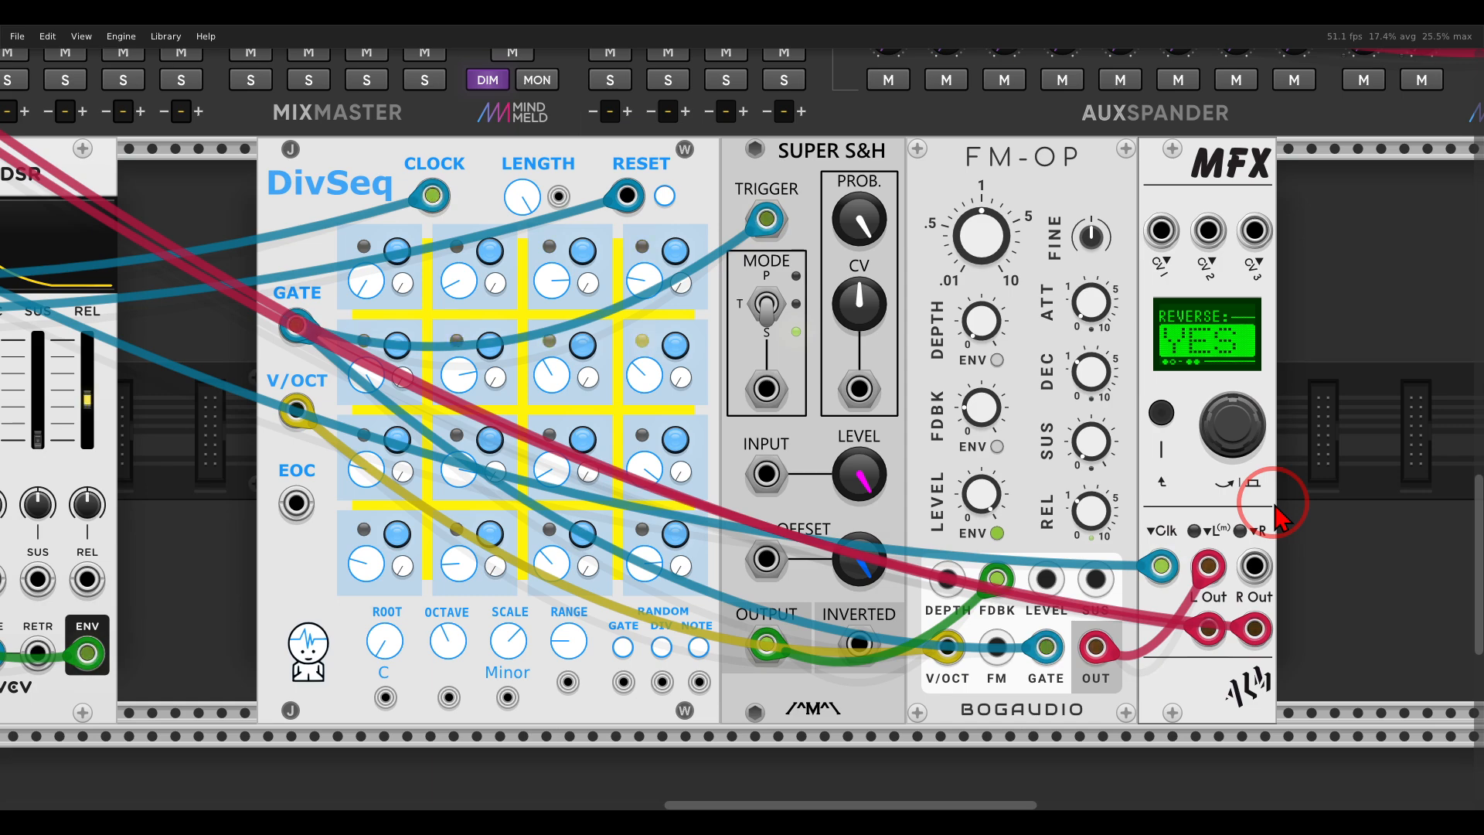
Unmute the mixer's FMOP channel to hear the FM-OP voice with its reversed echo.
scroll(1274, 504, "down", 2)
left_click_drag(905, 334, 1272, 373)
left_click(280, 218)
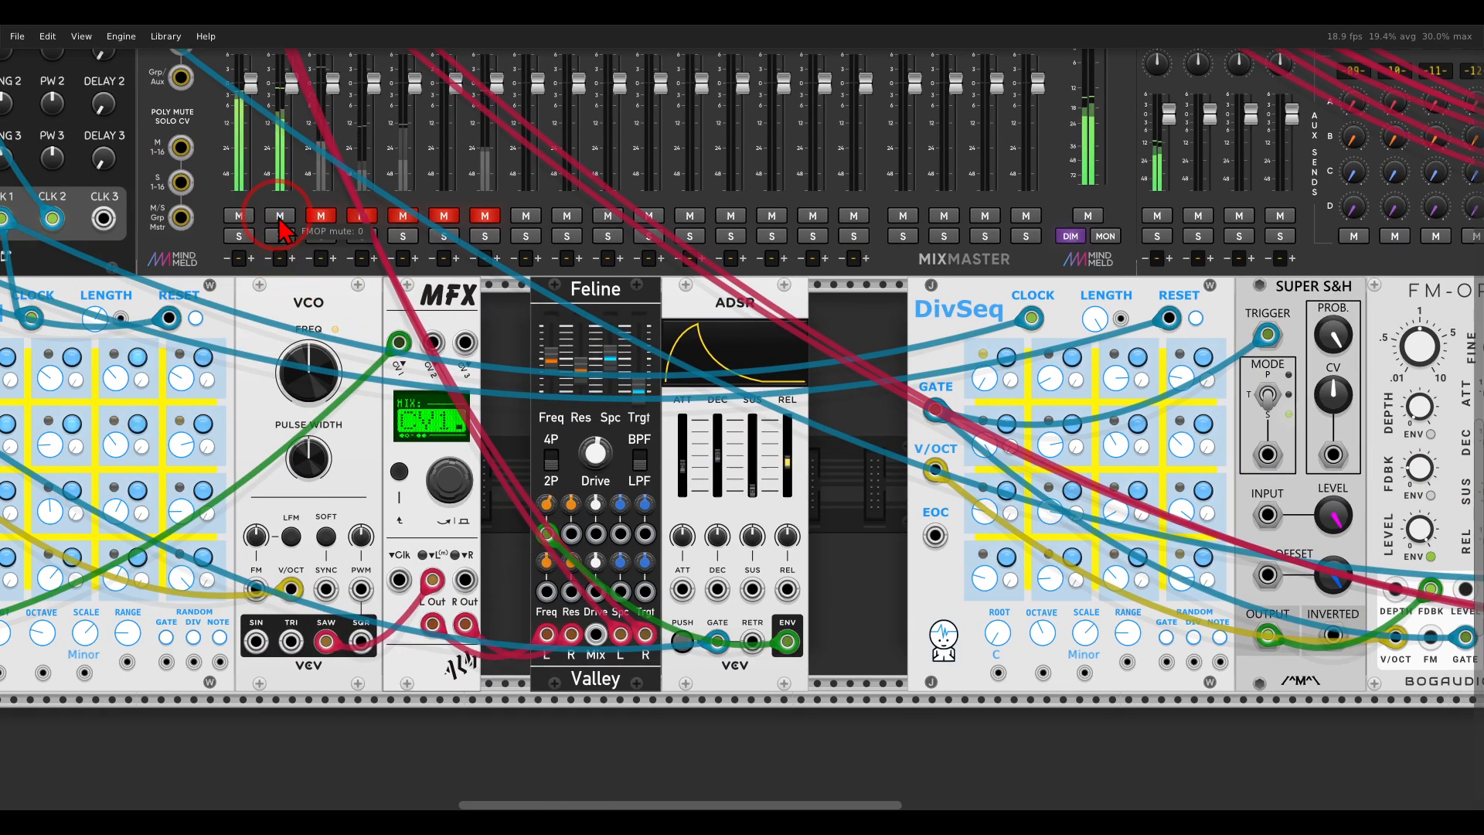
left_click_drag(912, 506, 616, 477)
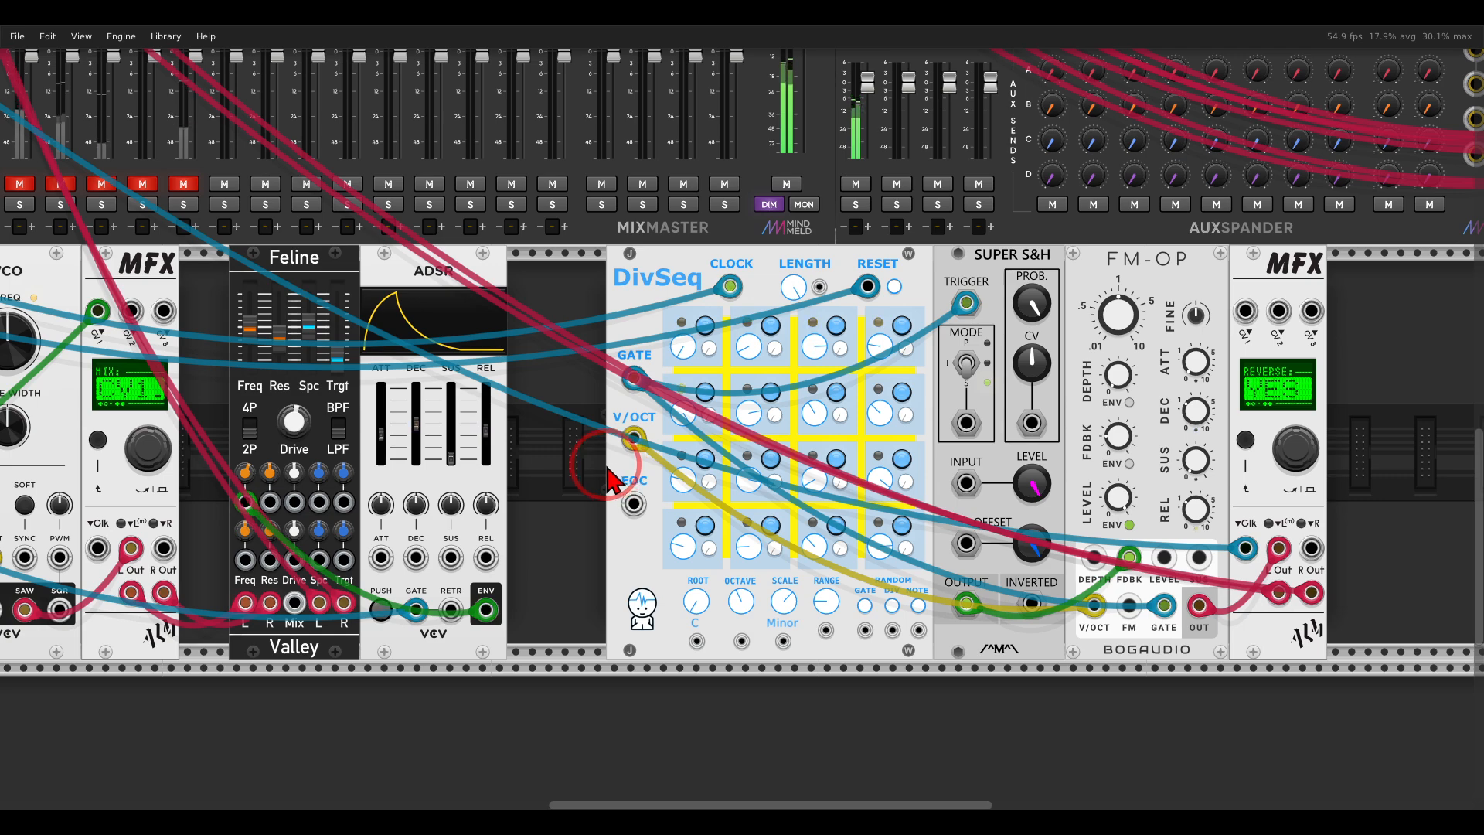
Go to the GATE-SEQ-64 drum section and unmute the mixer's KICK and SNAR channels.
left_click_drag(401, 290, 1007, 706)
left_click_drag(514, 261, 536, 516)
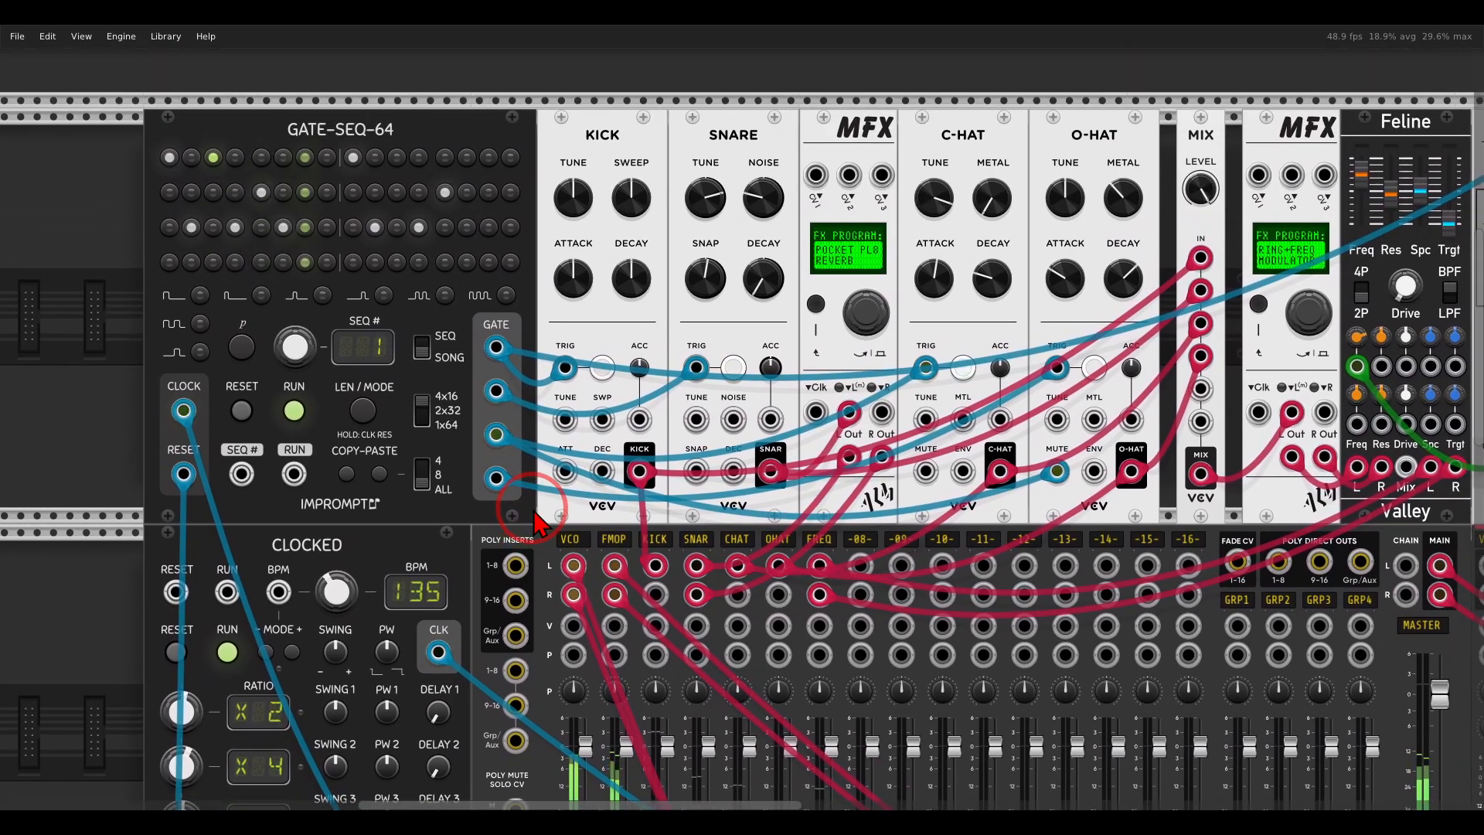
mouse_move(419, 110)
left_mouse_down()
mouse_move(271, 96)
mouse_move(423, 102)
left_mouse_up()
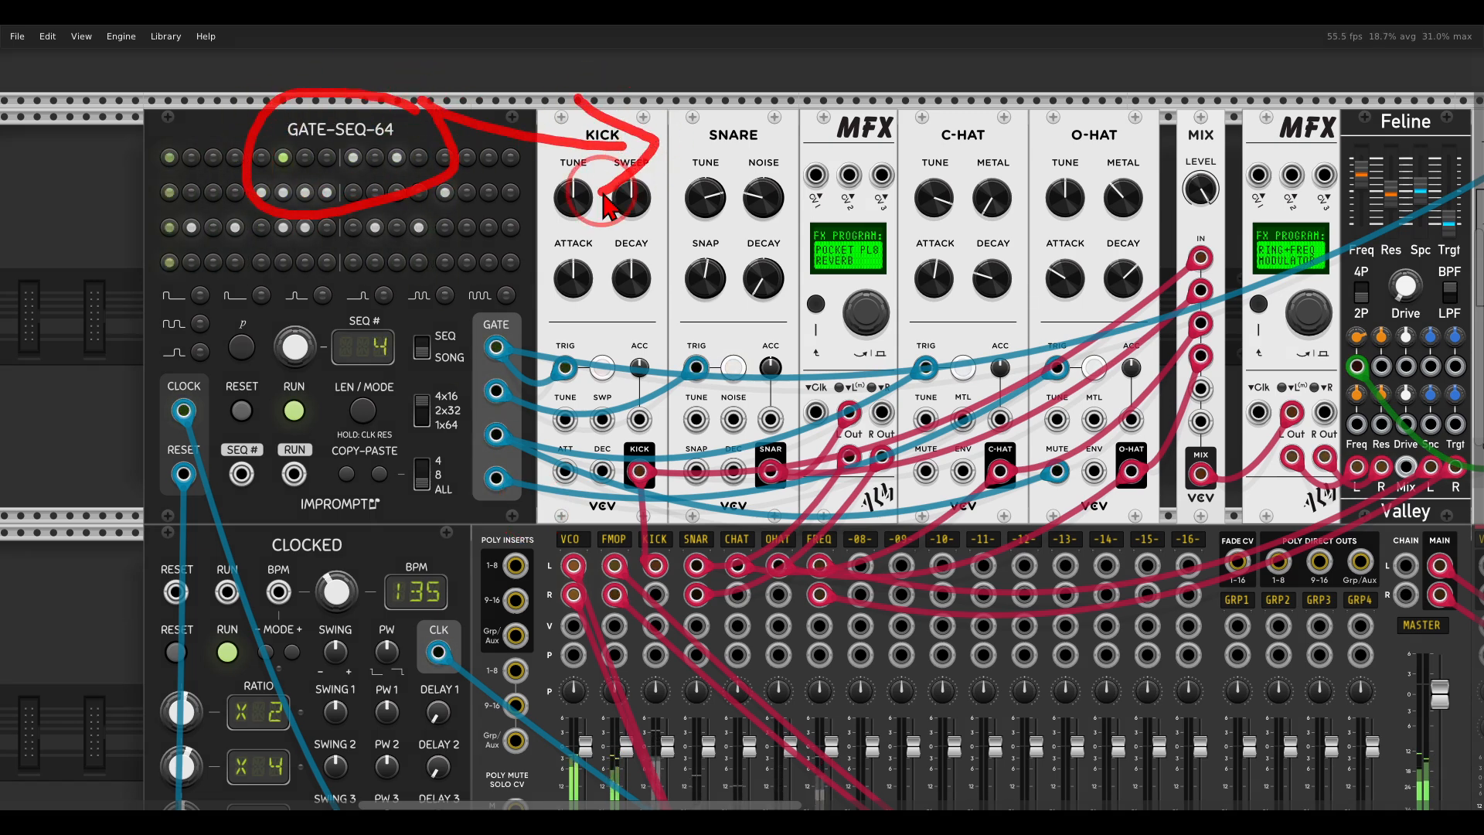
scroll(655, 461, "down", 3)
left_click(655, 765)
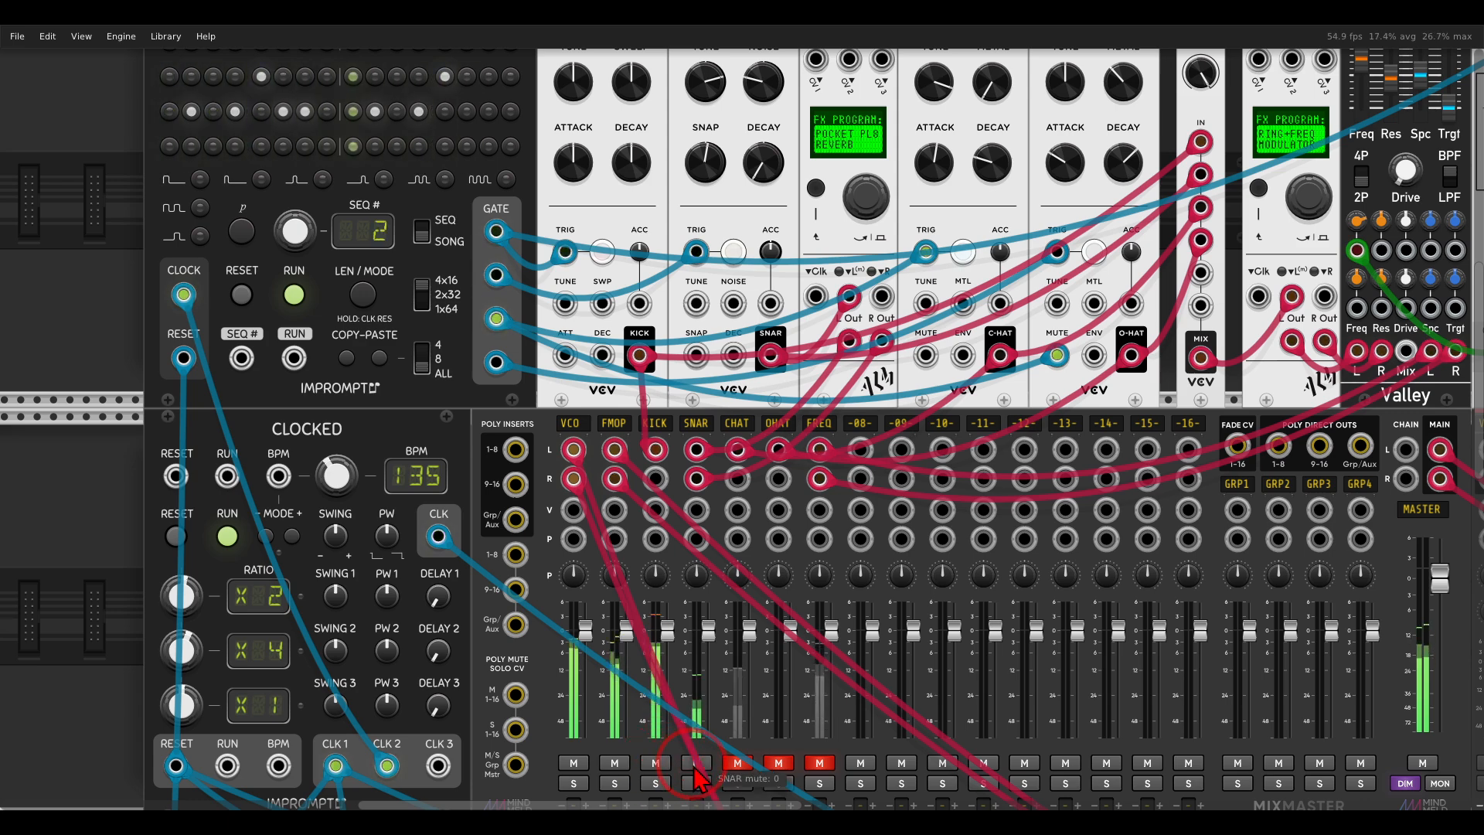
Unmute the mixer's CHAT, OHAT and FREQ channels and solo FREQ.
scroll(742, 430, "up", 2)
mouse_move(903, 111)
left_mouse_down()
mouse_move(868, 283)
mouse_move(904, 109)
left_mouse_up()
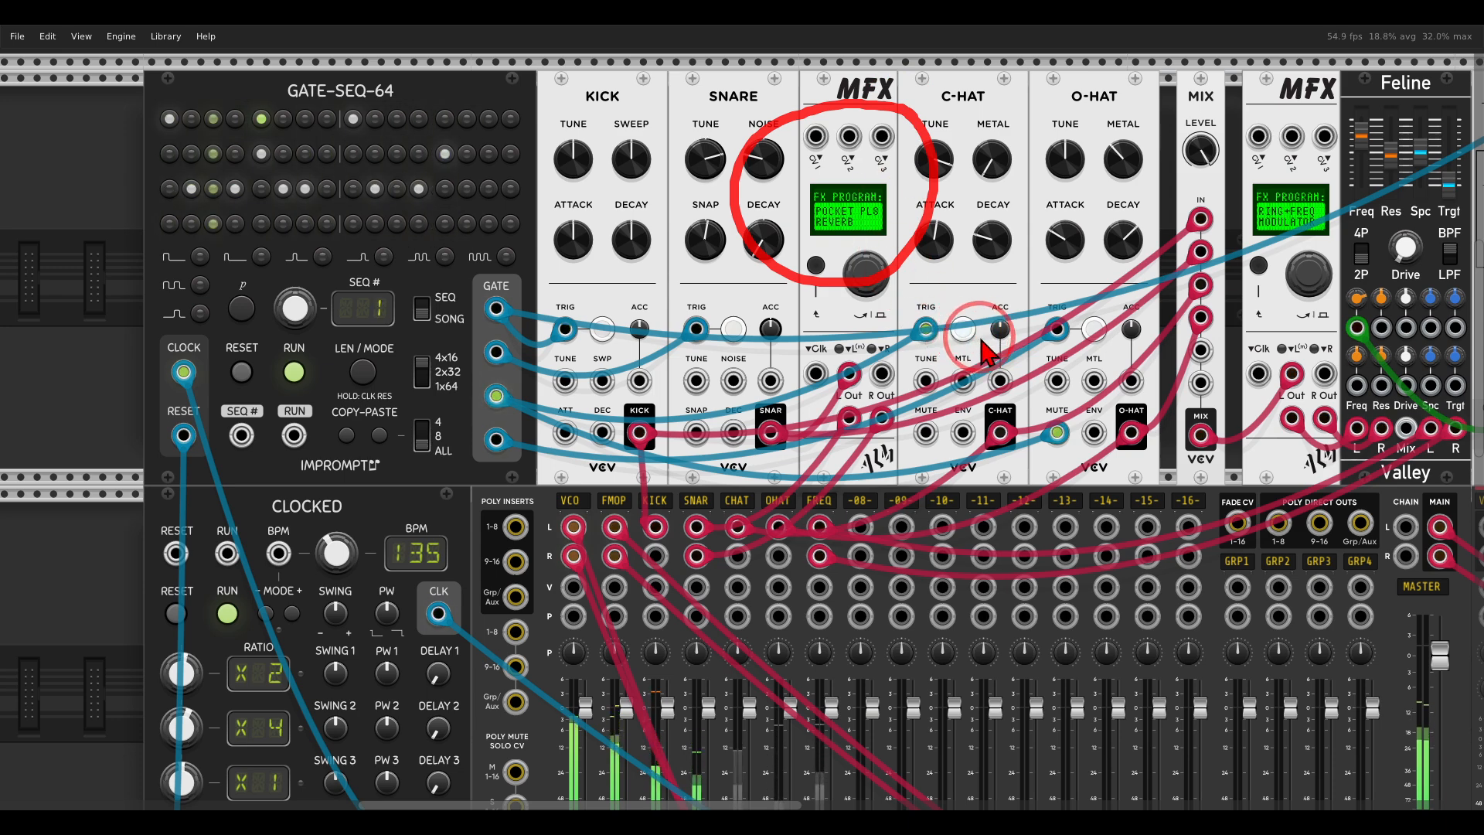
scroll(925, 367, "down", 4)
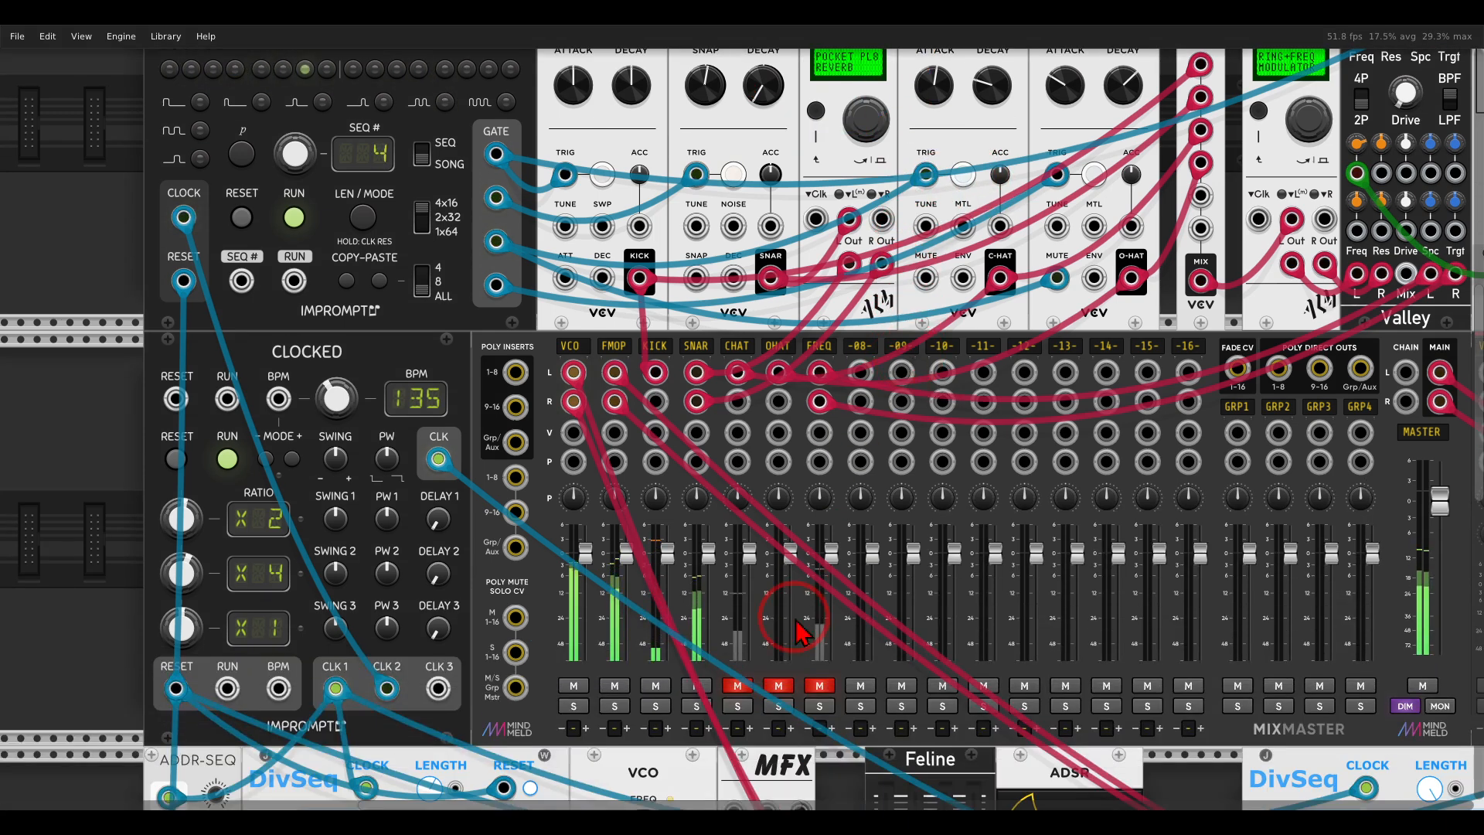
left_click_drag(995, 133, 880, 355)
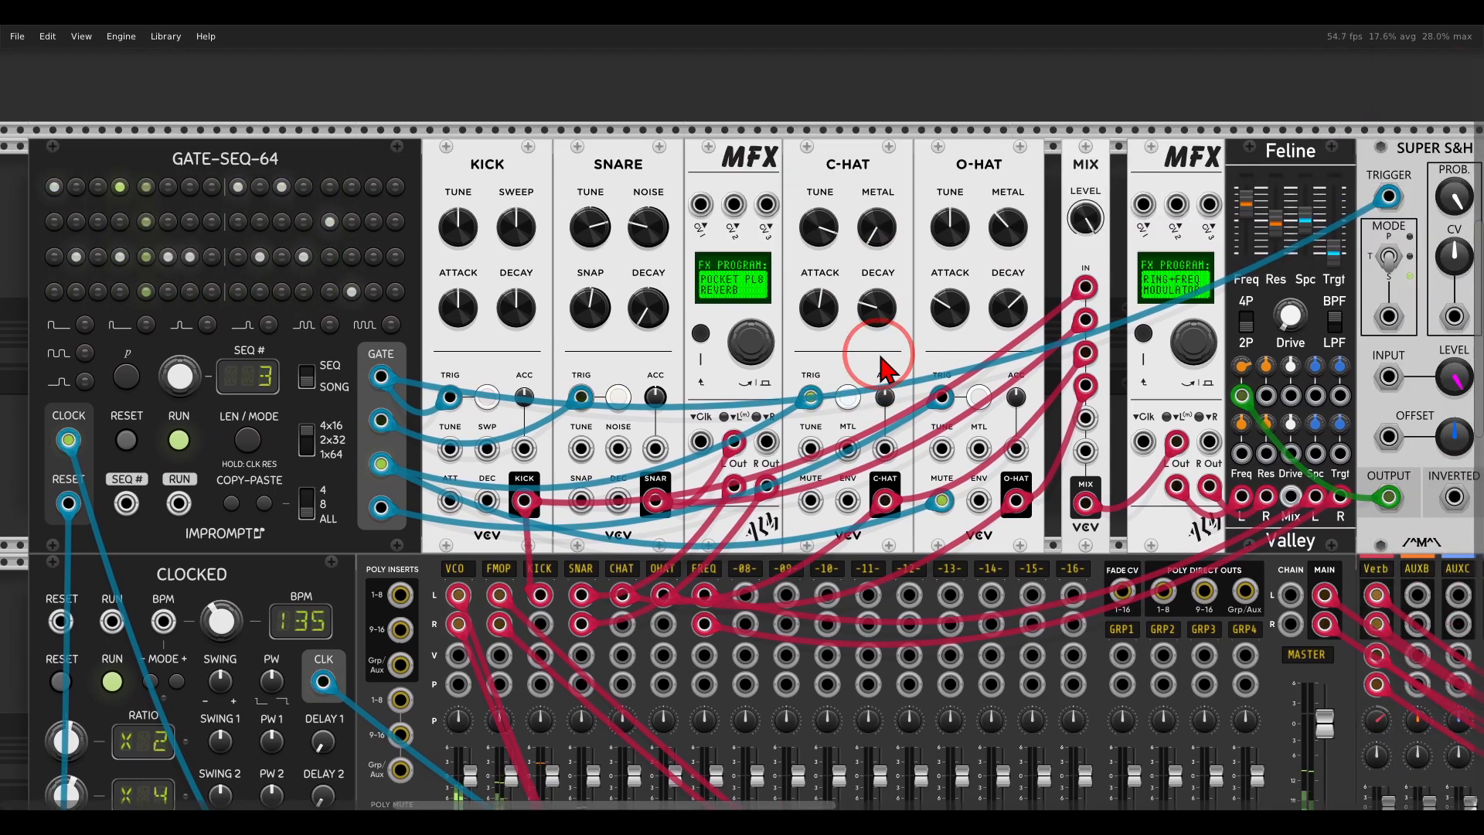
scroll(866, 369, "down", 5)
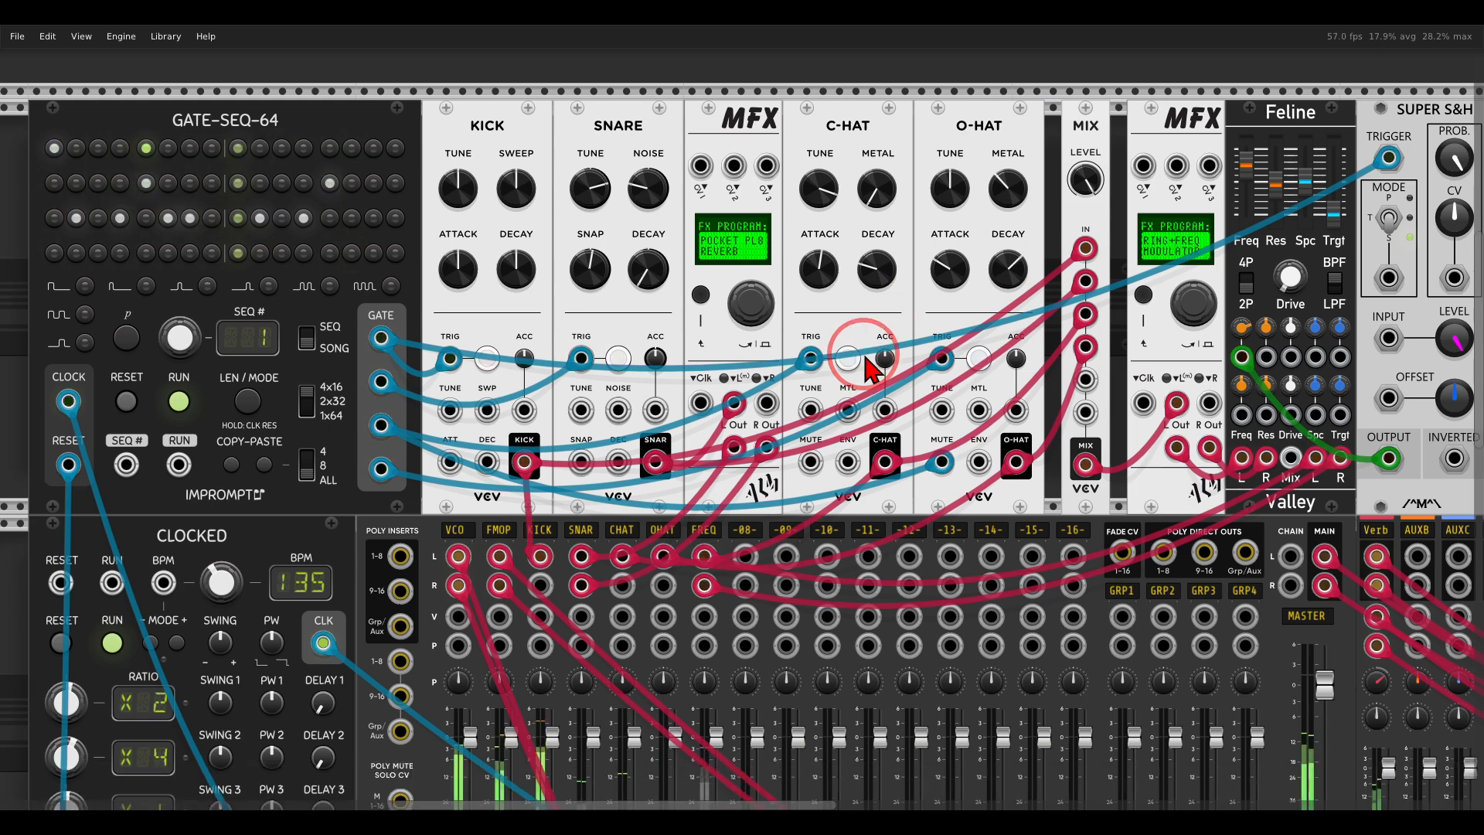
left_click(707, 719)
left_click(704, 715)
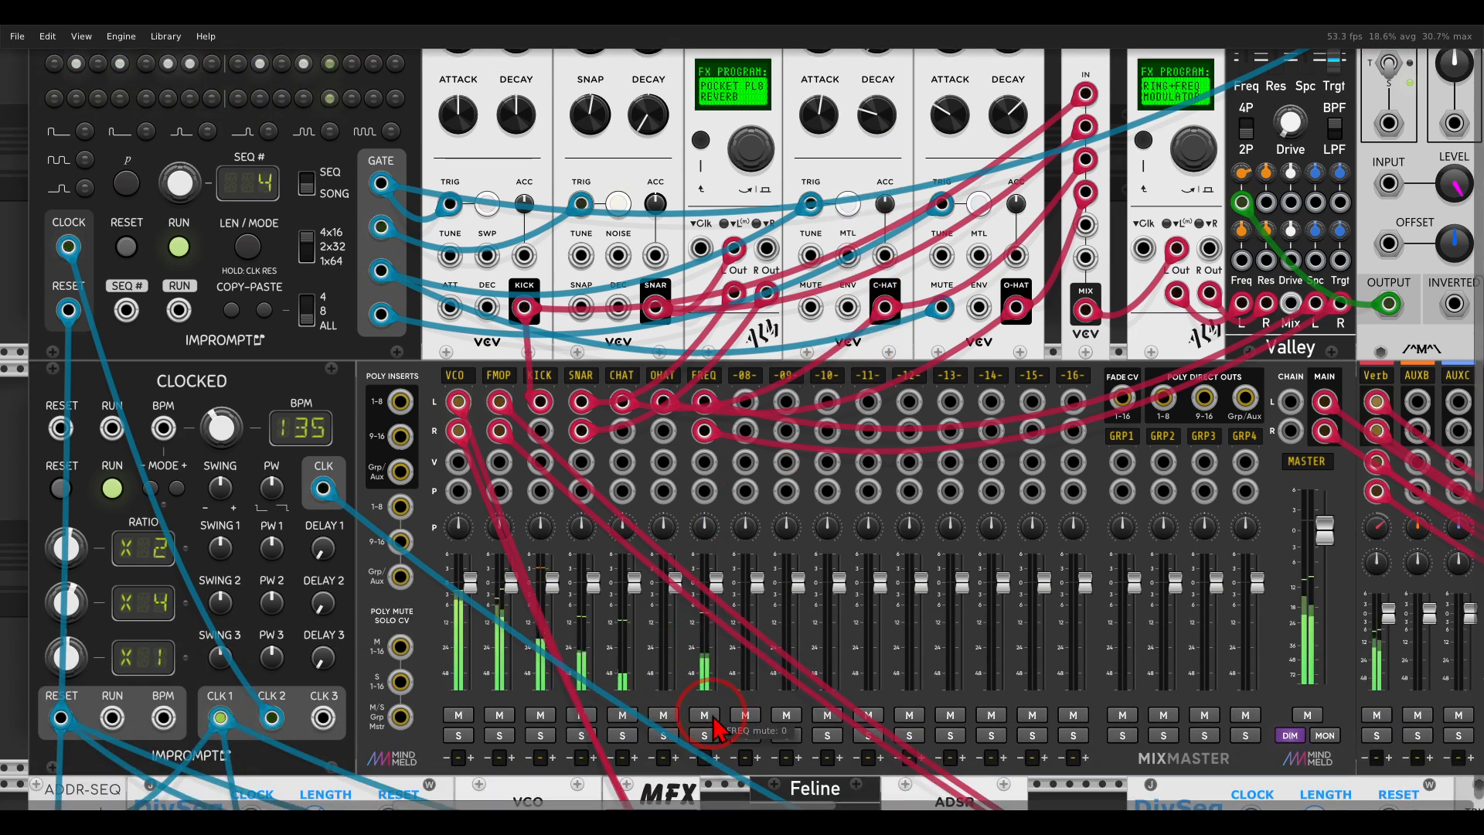
left_click(705, 735)
Bring up the MODE parameter on the drum mix's RING+FREQ MODULATOR MFX and set it to FREQ SHIFT.
left_click_drag(1139, 196, 773, 410)
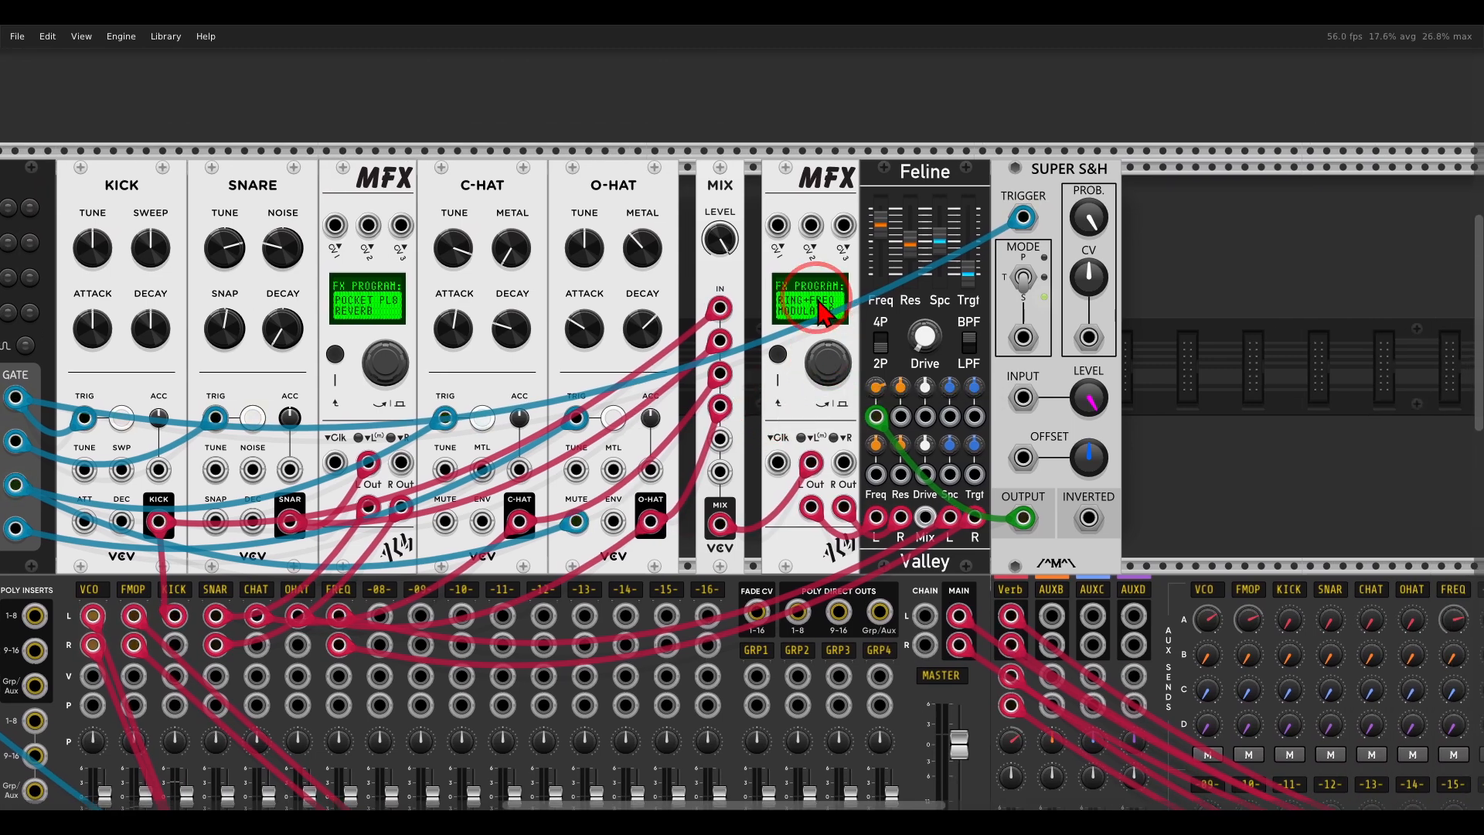
scroll(822, 309, "up", 2)
mouse_move(877, 116)
left_mouse_down()
mouse_move(804, 229)
mouse_move(862, 116)
left_mouse_up()
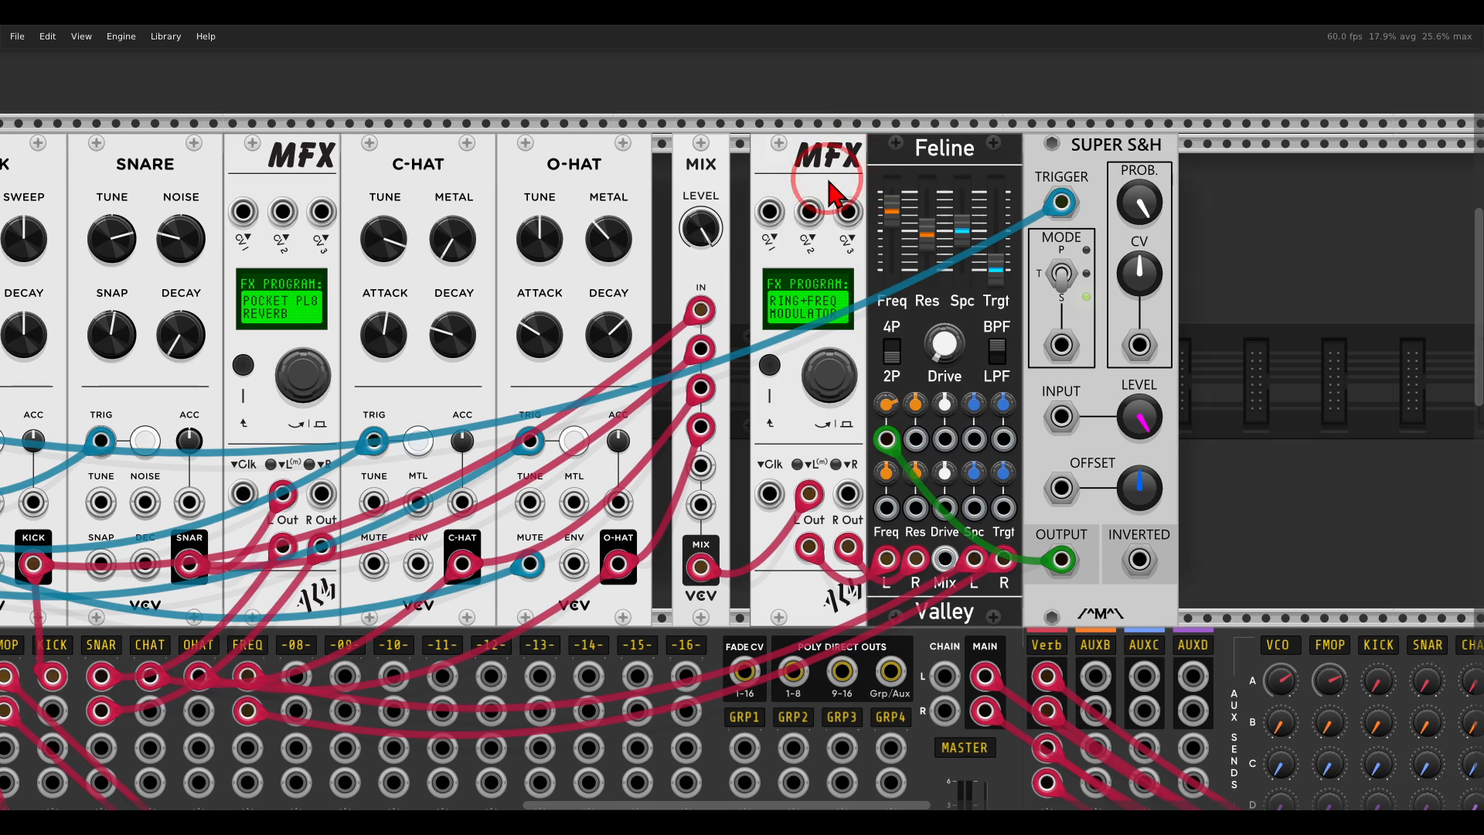
right_click(805, 164)
mouse_move(906, 398)
left_click(1006, 395)
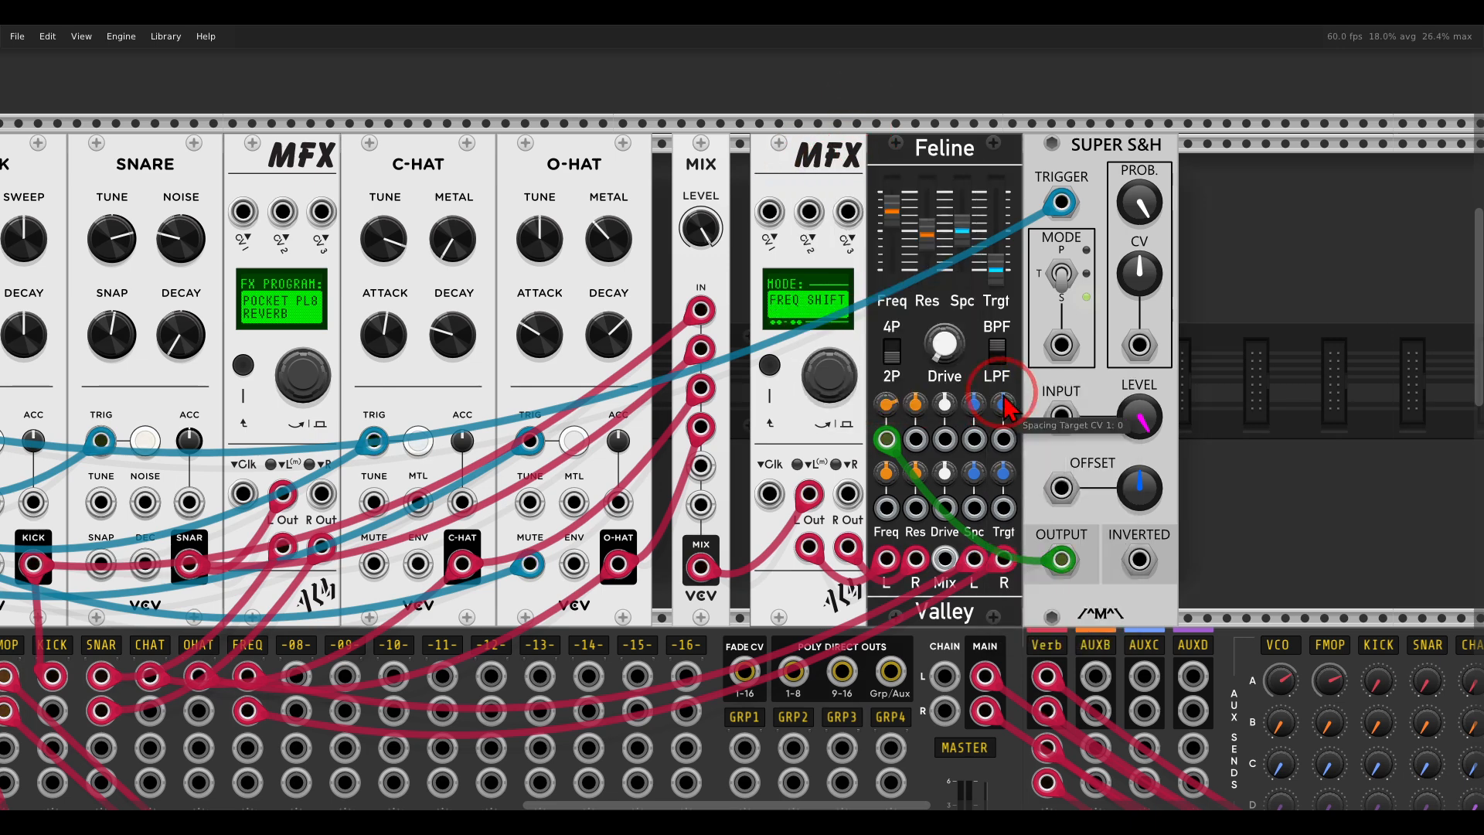
left_click(826, 379)
mouse_move(825, 378)
left_mouse_down()
mouse_move(813, 466)
mouse_move(813, 412)
mouse_move(831, 390)
left_mouse_up()
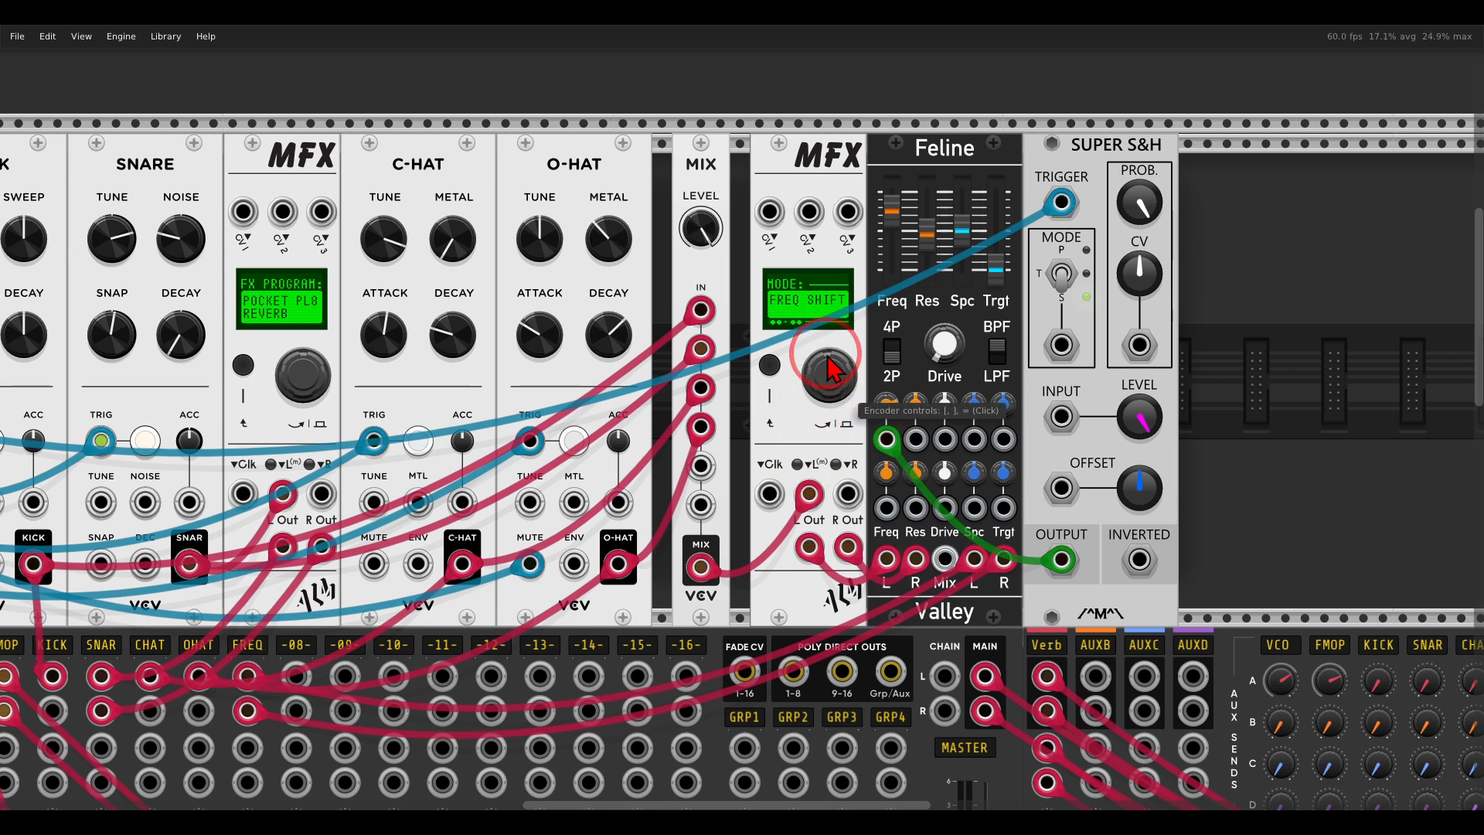
Switch the drum mix's MFX to its SHIFT parameter and vary the shift amount with the encoder.
right_click(796, 221)
mouse_move(910, 382)
left_click(1019, 398)
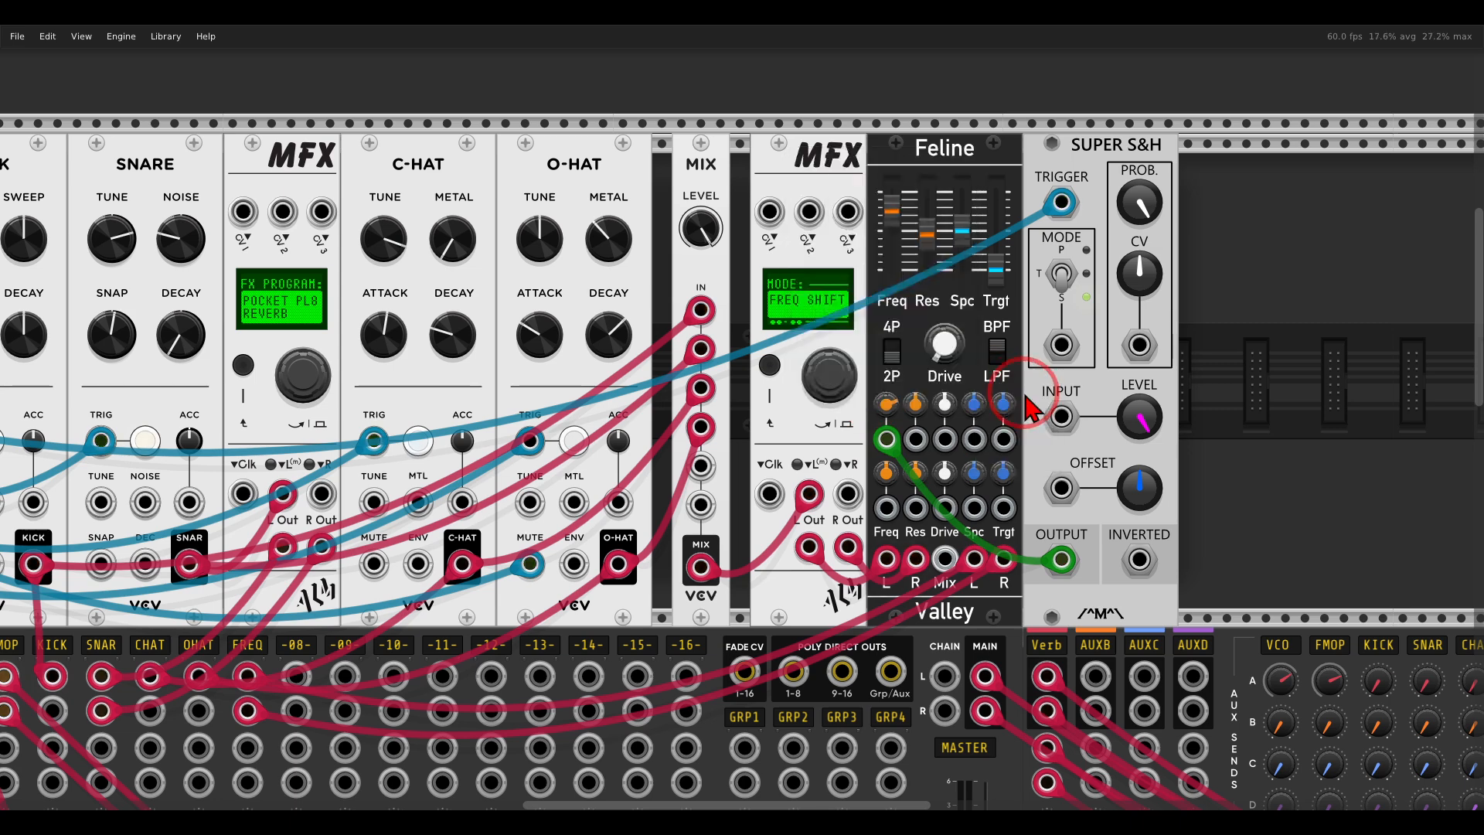
left_click_drag(829, 404, 832, 449)
left_click_drag(833, 548, 835, 402)
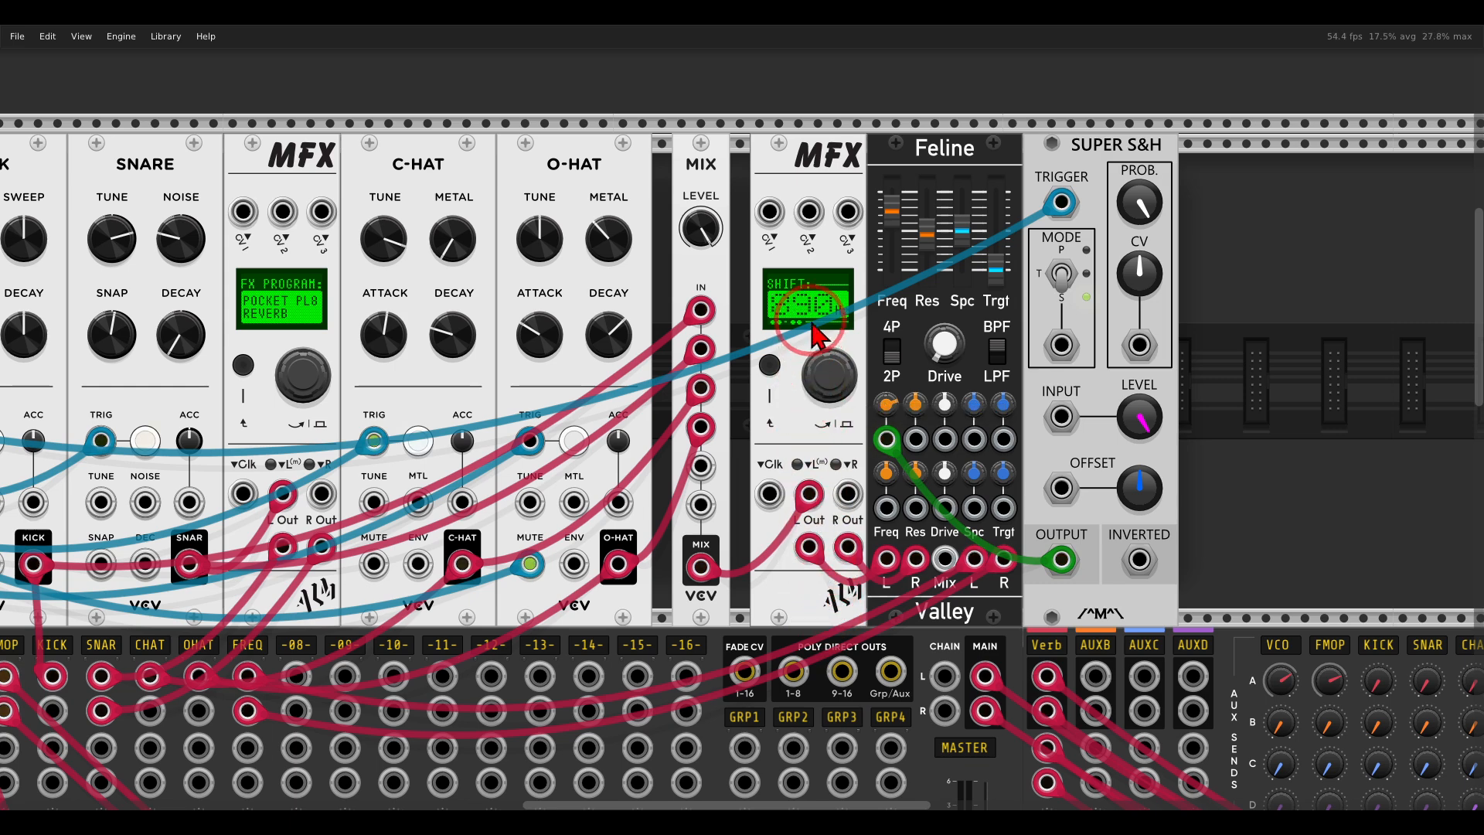
Look through the parameter list of the drum mix's RING+FREQ MODULATOR MFX.
right_click(802, 180)
mouse_move(906, 399)
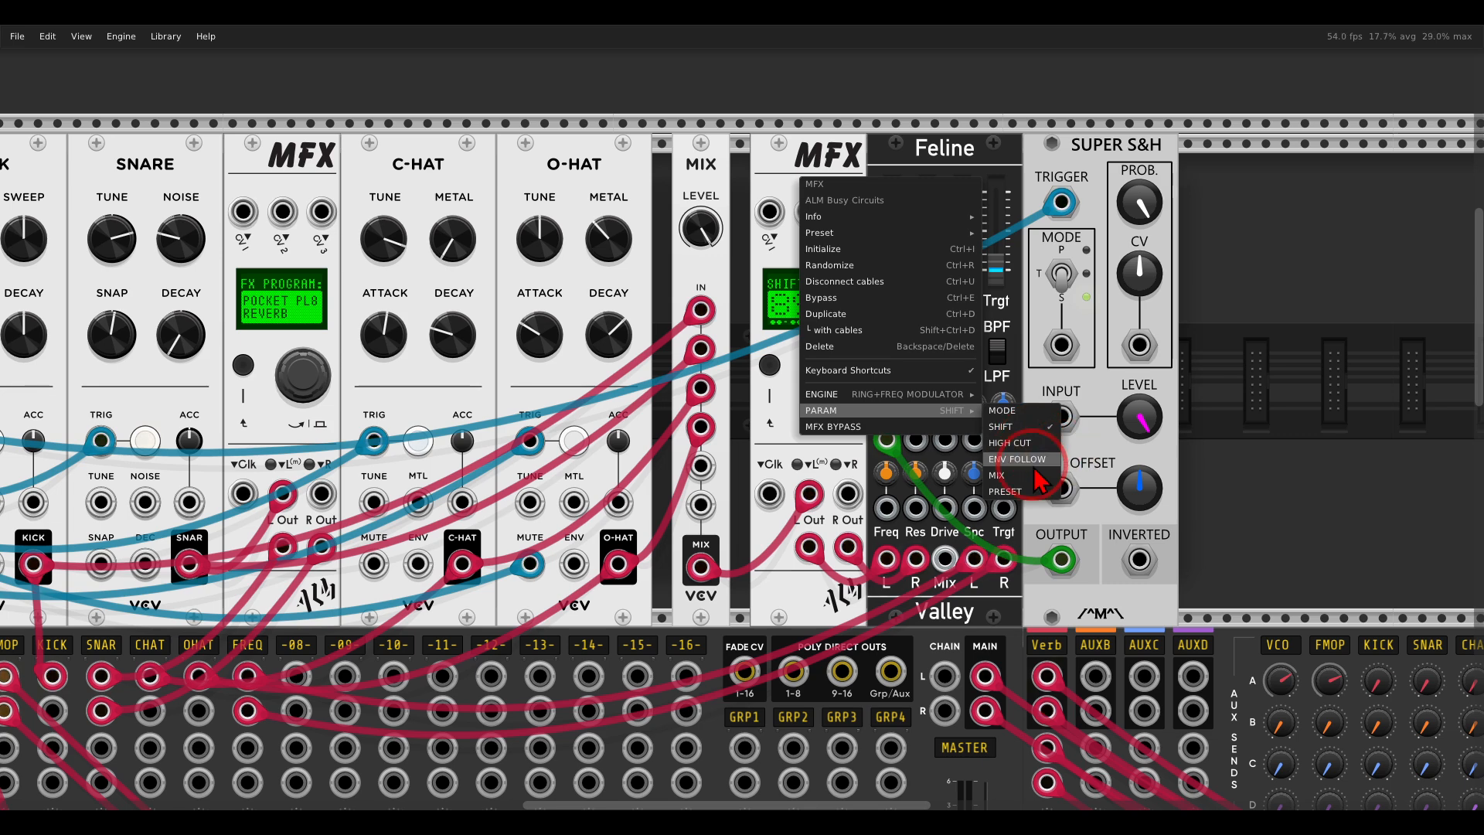
left_click(770, 187)
Go to the mixer and turn off the solo on the FREQ channel so all channels play.
left_click_drag(334, 627, 998, 321)
scroll(850, 549, "down", 1)
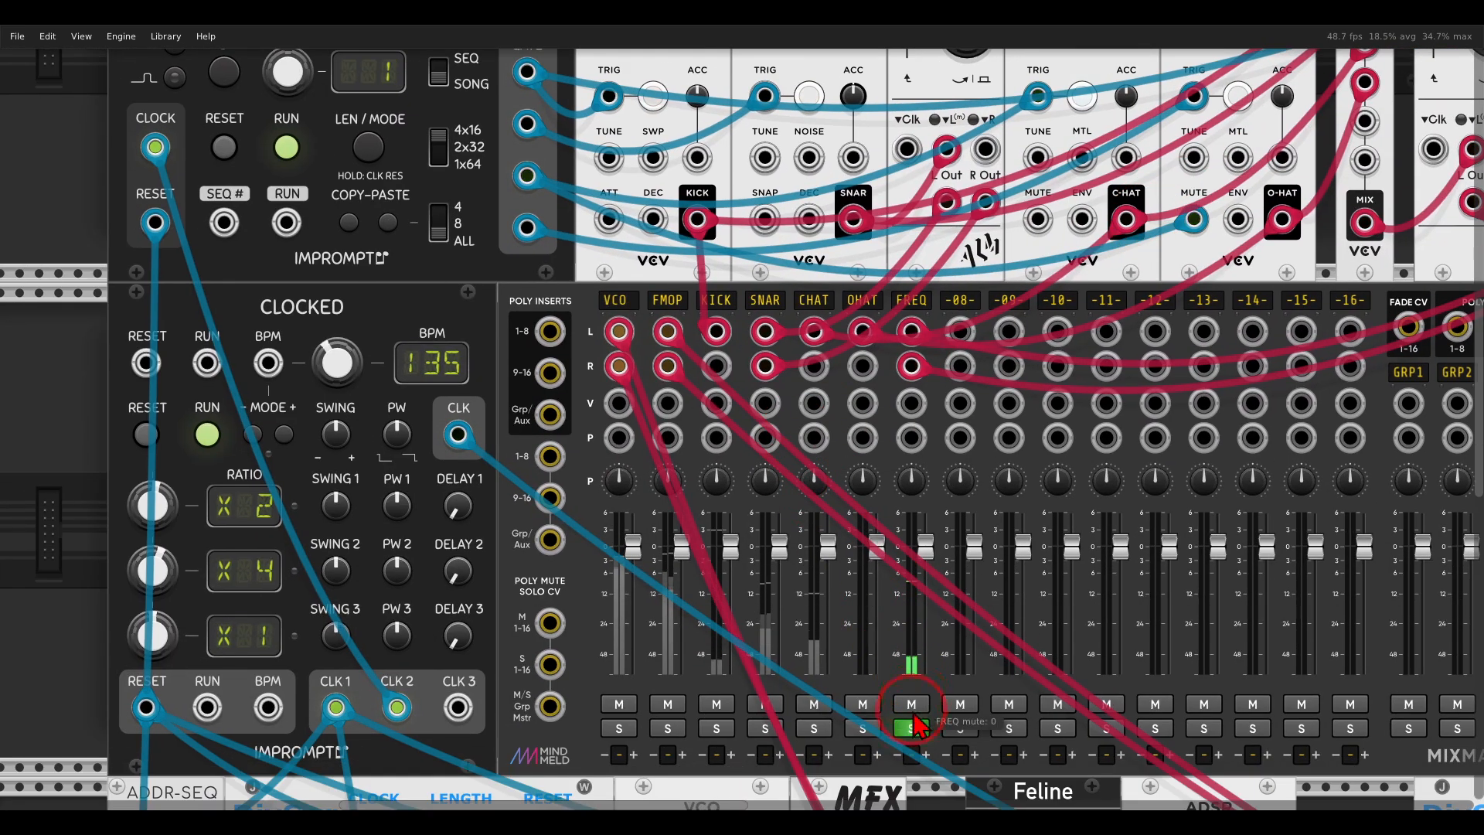
scroll(920, 711, "down", 5)
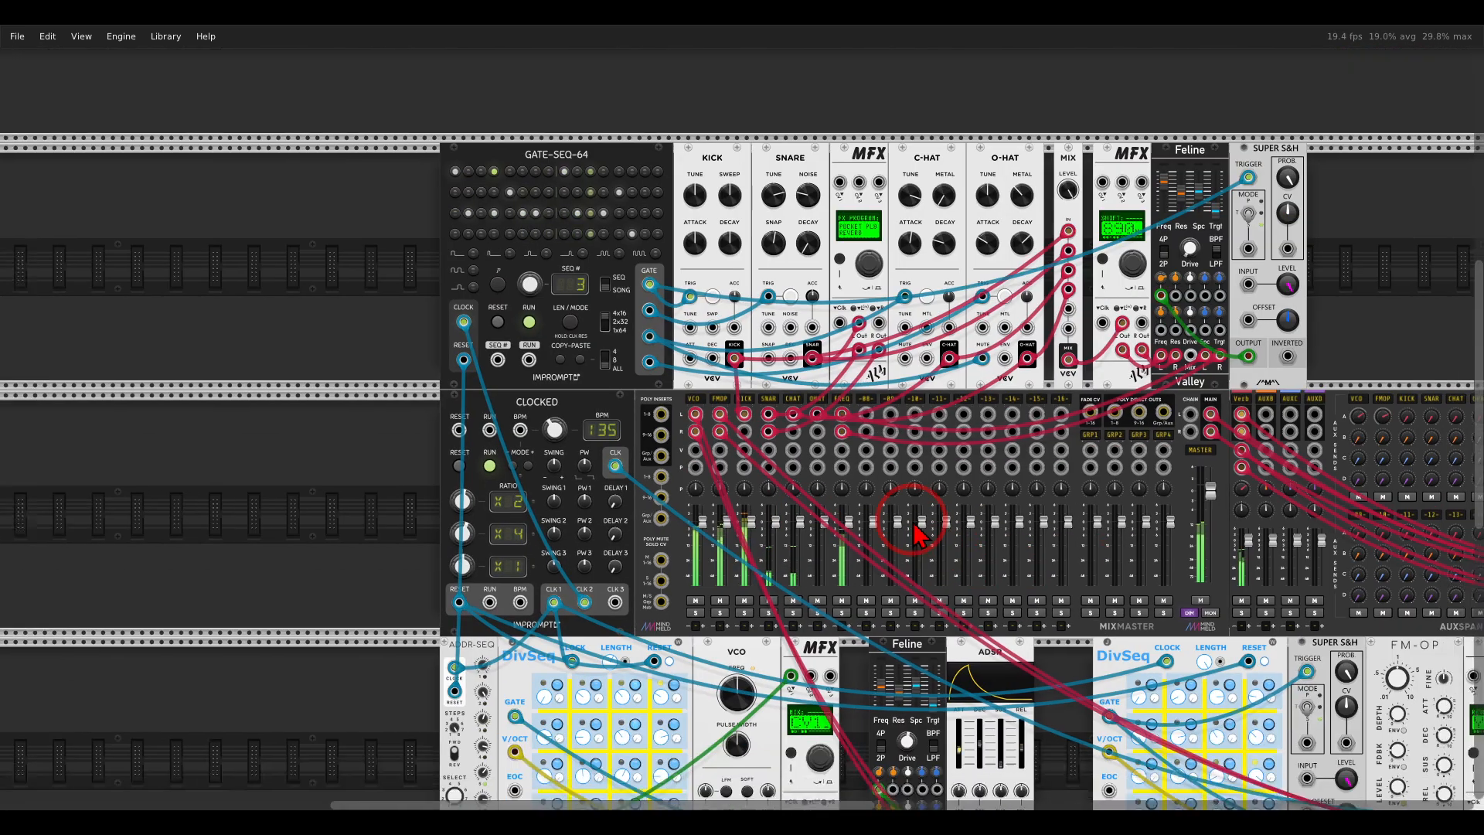
Bring up the SHIFT parameter on the drum mix's MFX and vary the frequency shift amount with the encoder.
left_click_drag(945, 537, 768, 453)
right_click(945, 88)
mouse_move(1038, 321)
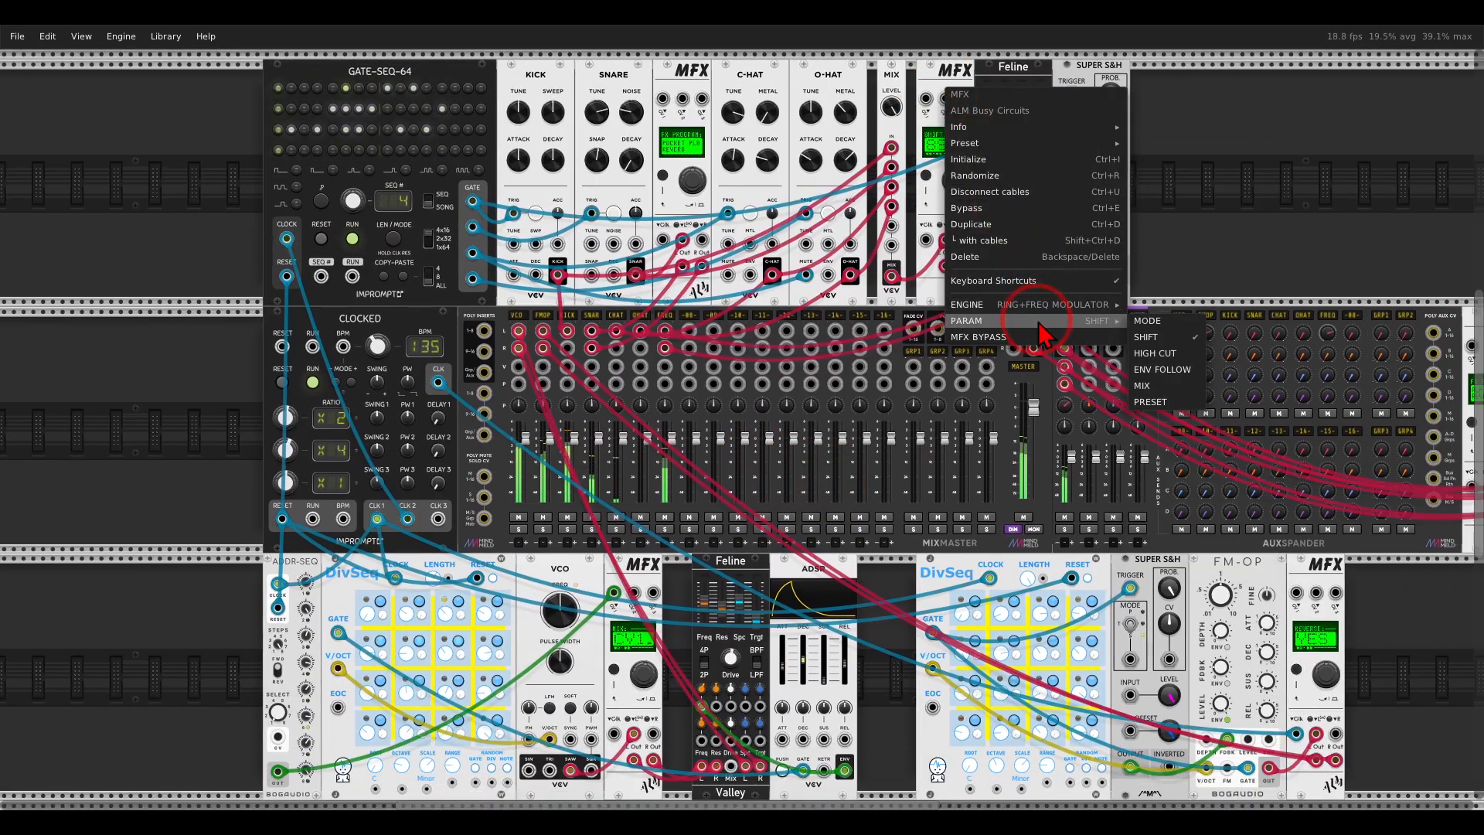
left_click(1146, 337)
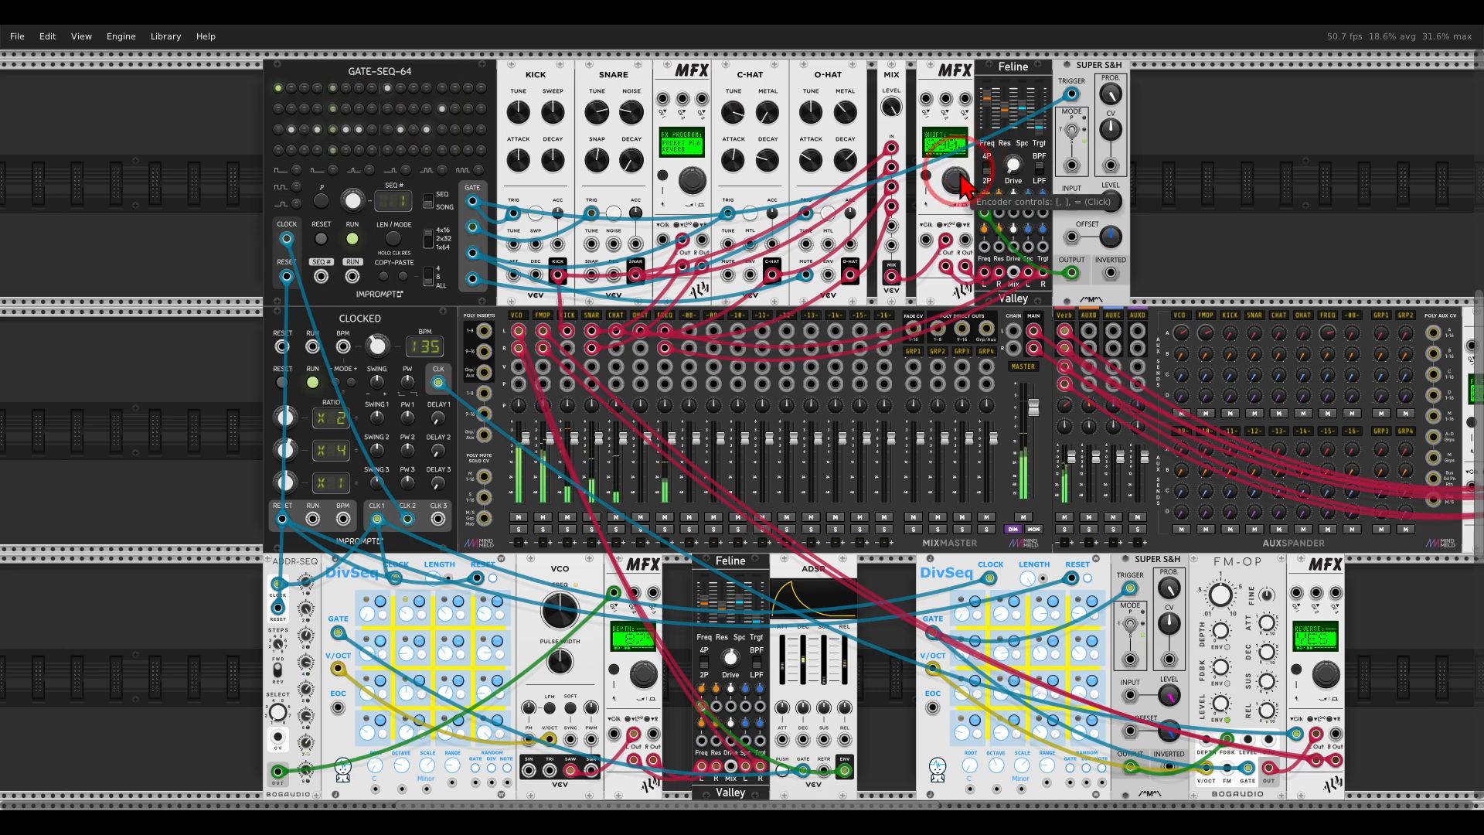
left_click_drag(968, 129, 959, 89)
left_click_drag(953, 179, 959, 65)
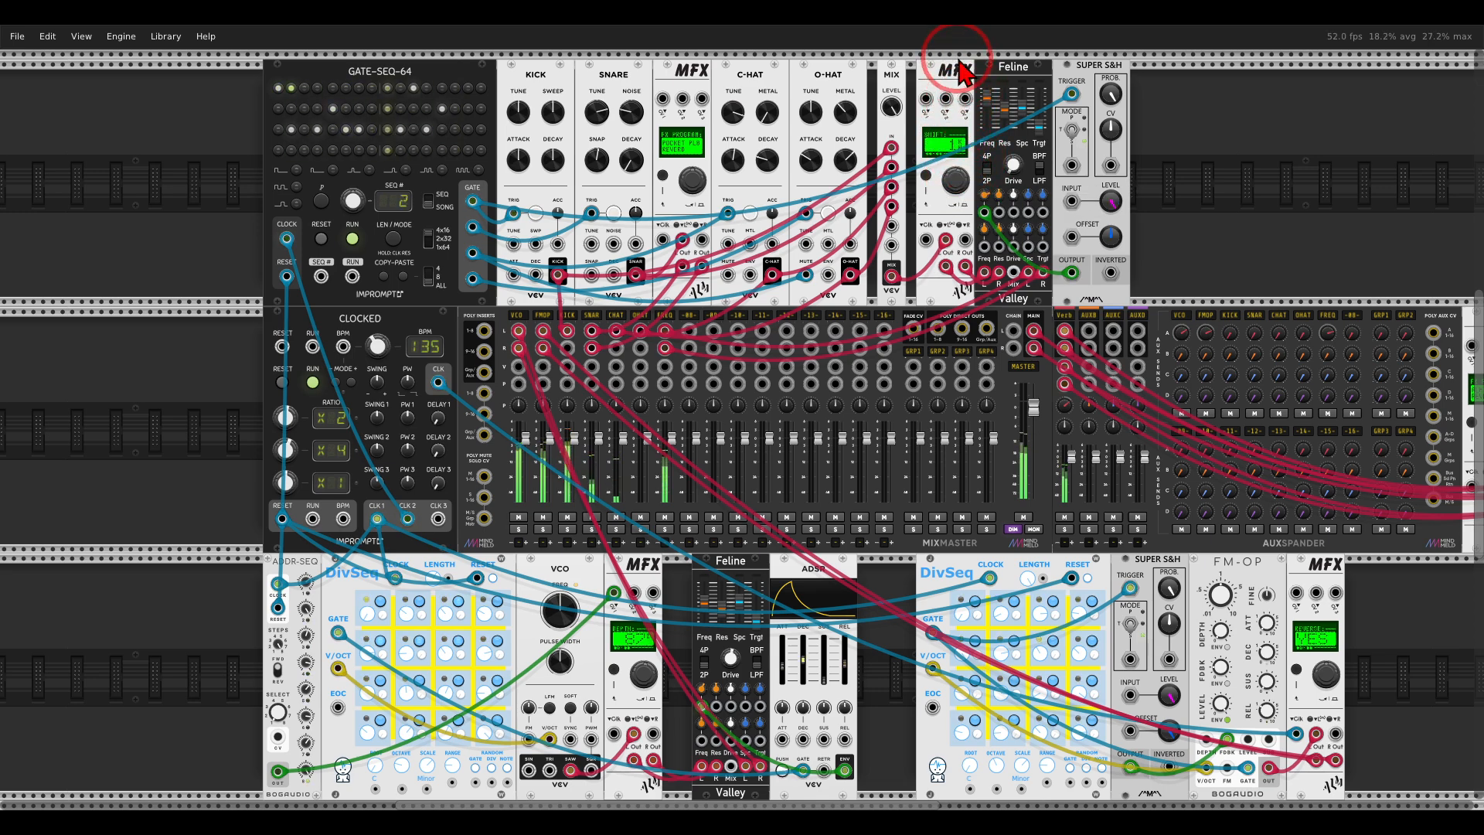
left_click_drag(976, 370, 960, 361)
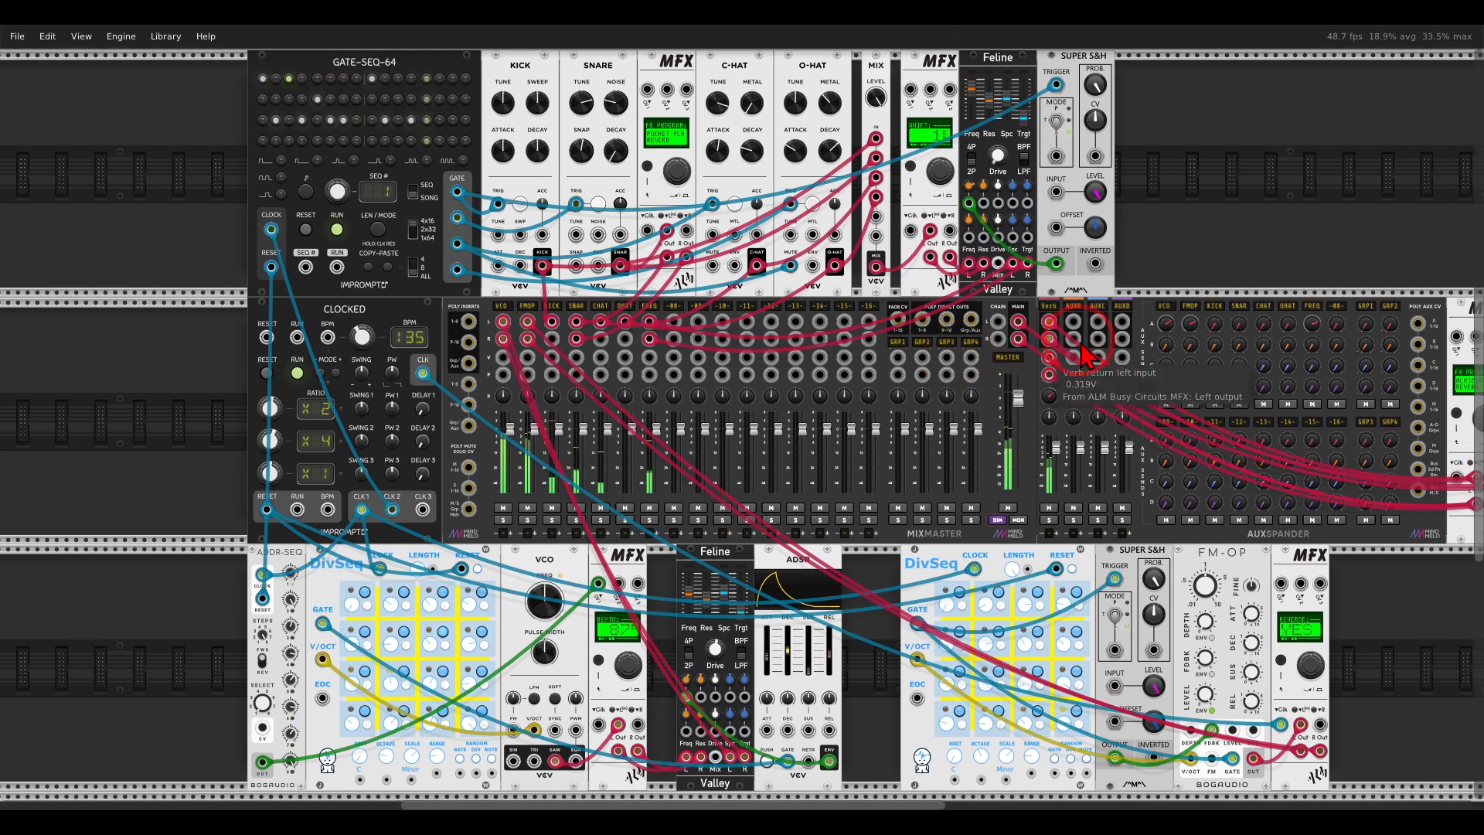
mouse_move(1219, 258)
left_mouse_down()
mouse_move(1206, 263)
mouse_move(1214, 254)
left_mouse_up()
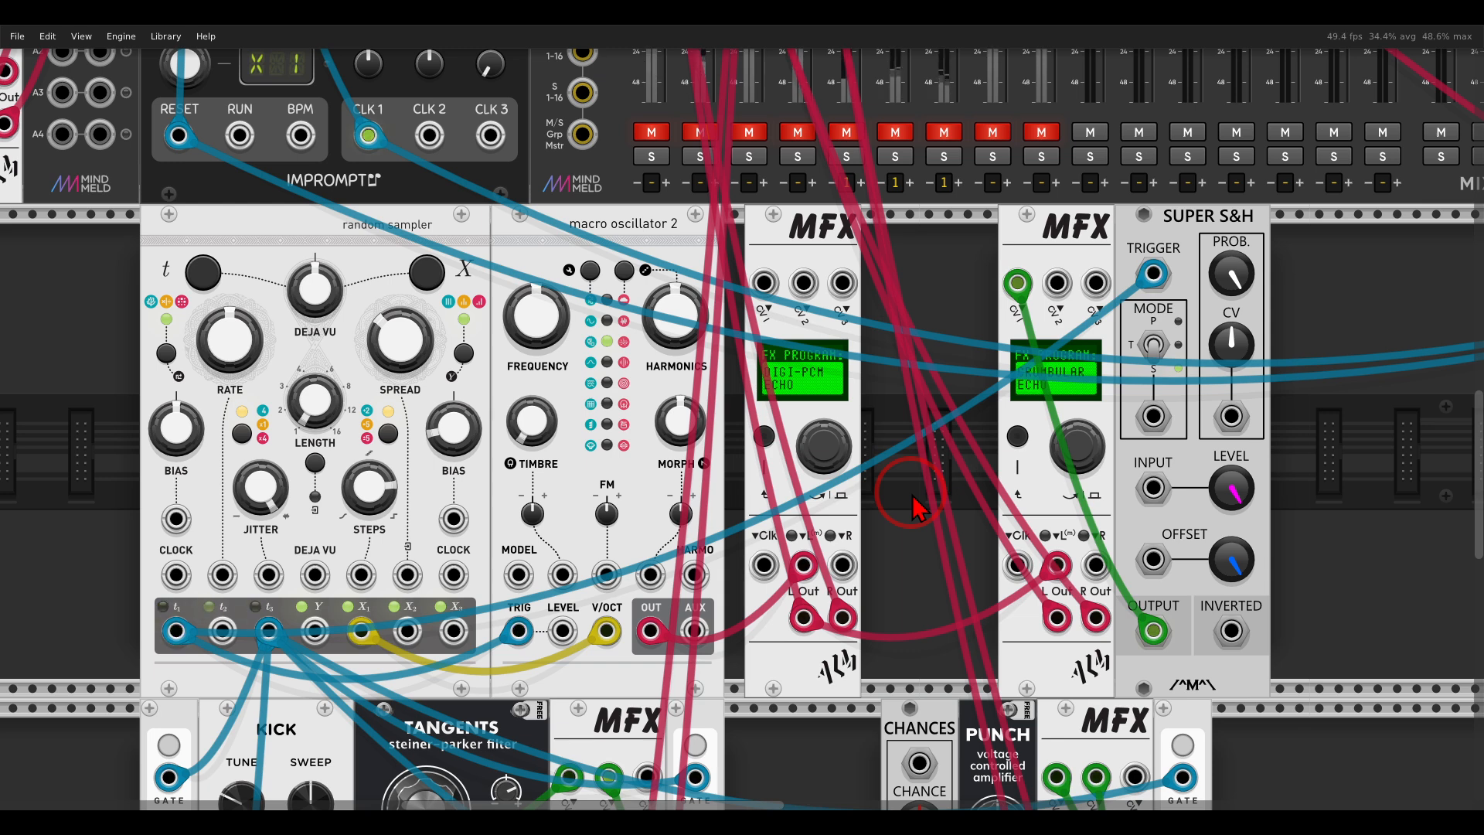
Bring up the REVERSE parameter on the DIGI-PCM ECHO MFX fed by macro oscillator 2 and unmute the mixer's RNGS channel.
mouse_move(344, 232)
left_mouse_down()
mouse_move(291, 232)
mouse_move(381, 206)
mouse_move(525, 249)
mouse_move(551, 234)
mouse_move(524, 264)
left_mouse_up()
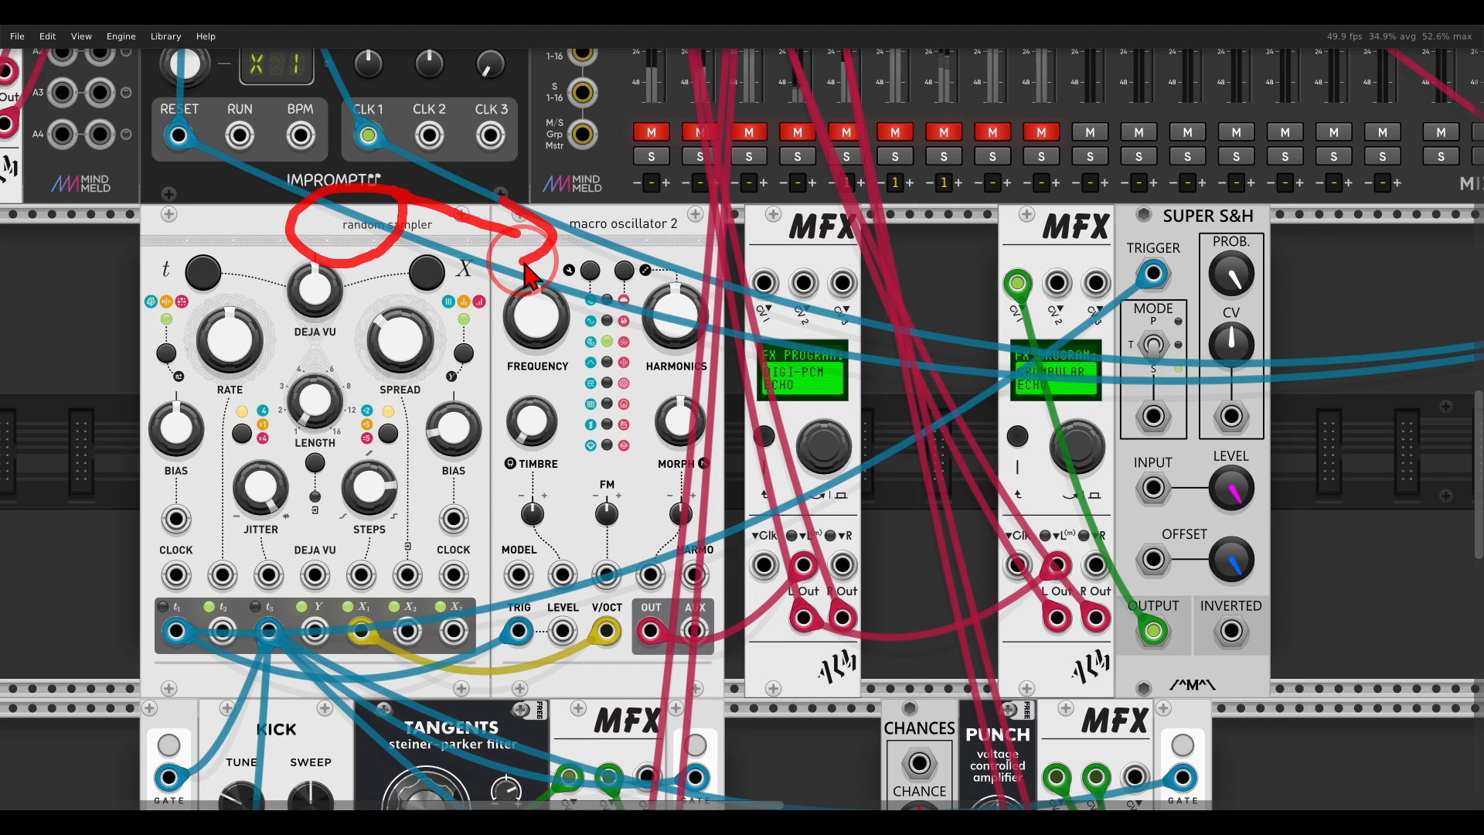
mouse_move(858, 342)
left_mouse_down()
mouse_move(790, 334)
mouse_move(758, 452)
mouse_move(889, 390)
mouse_move(879, 369)
left_mouse_up()
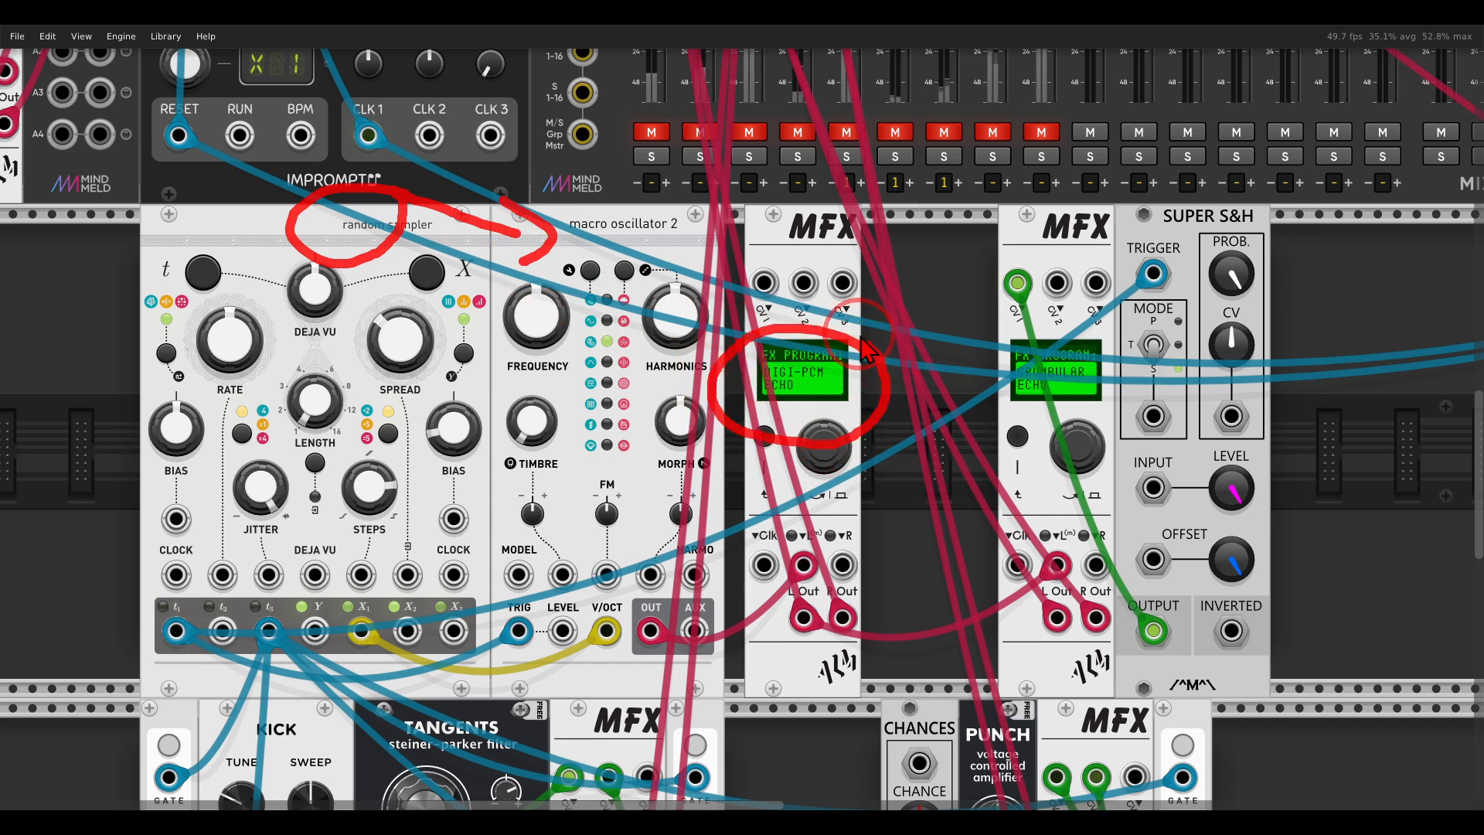
right_click(800, 246)
mouse_move(889, 477)
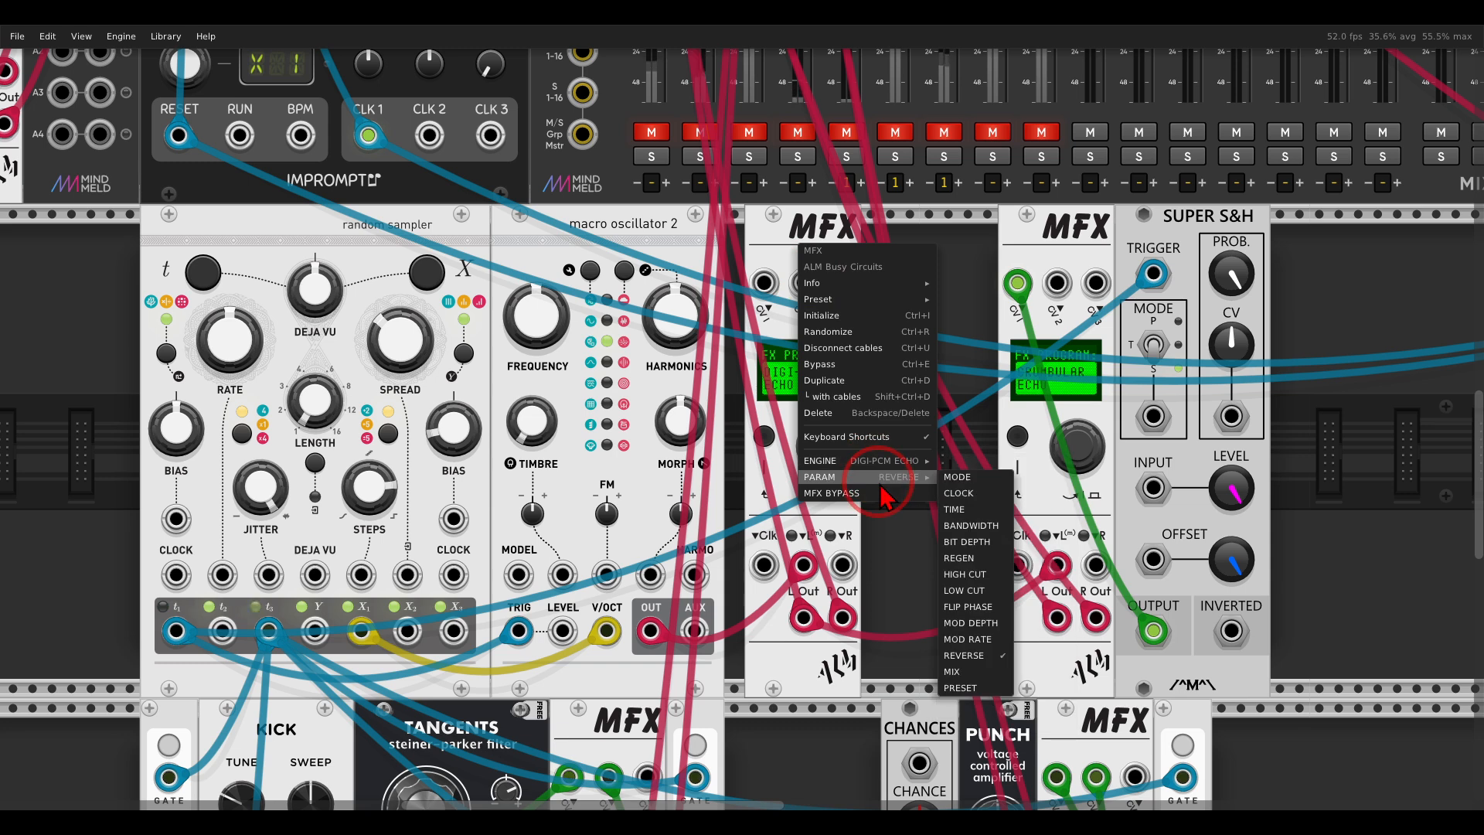
left_click(950, 657)
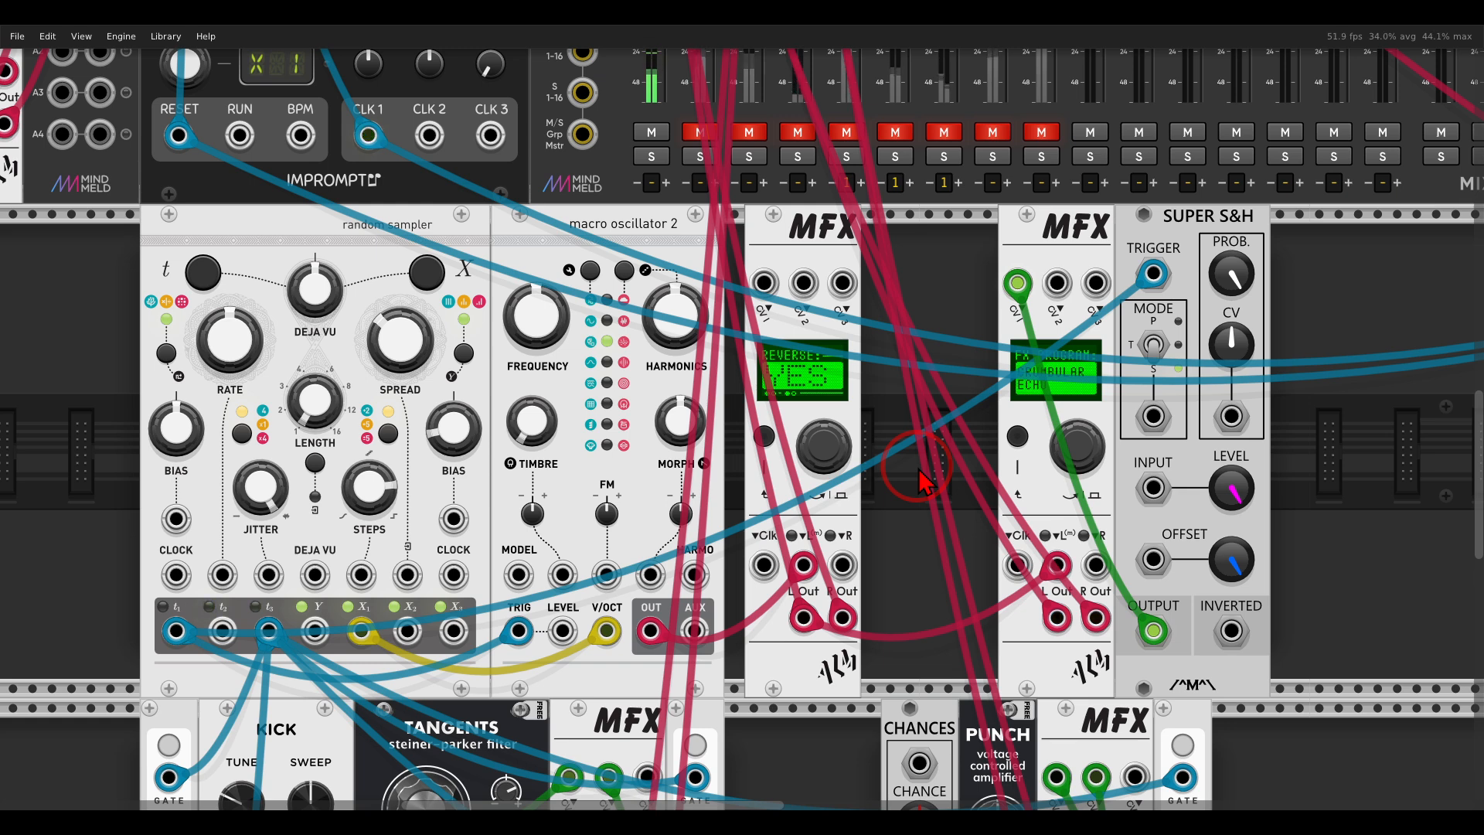
Unmute the mixer's ECHO channel and trace the kick chain through the Tangents filter into its CRUMBULAR ECHO MFX.
mouse_move(822, 589)
left_mouse_down()
mouse_move(797, 586)
mouse_move(761, 615)
mouse_move(851, 618)
mouse_move(999, 467)
mouse_move(1008, 492)
left_mouse_up()
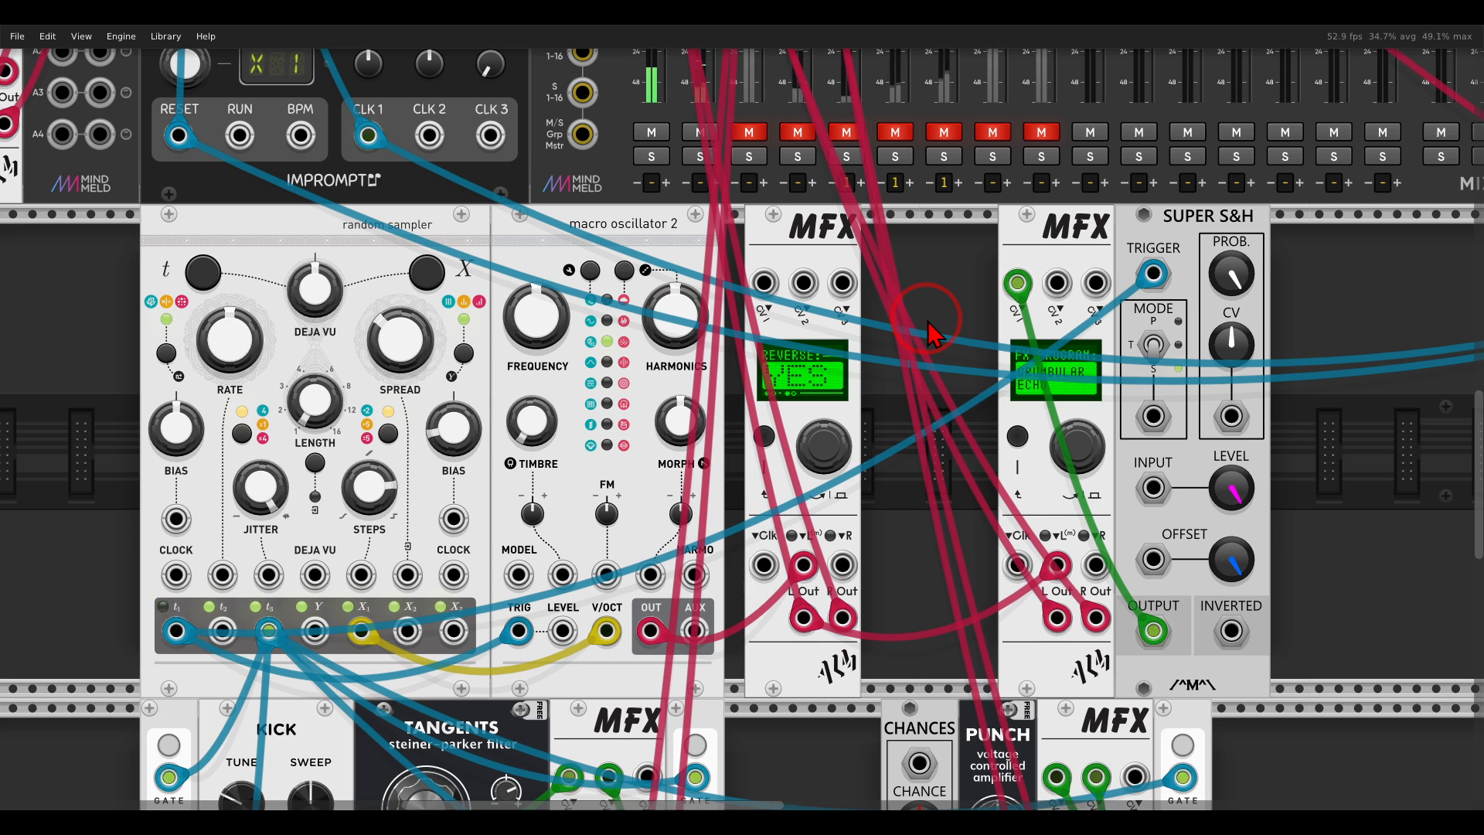
left_click(1017, 283)
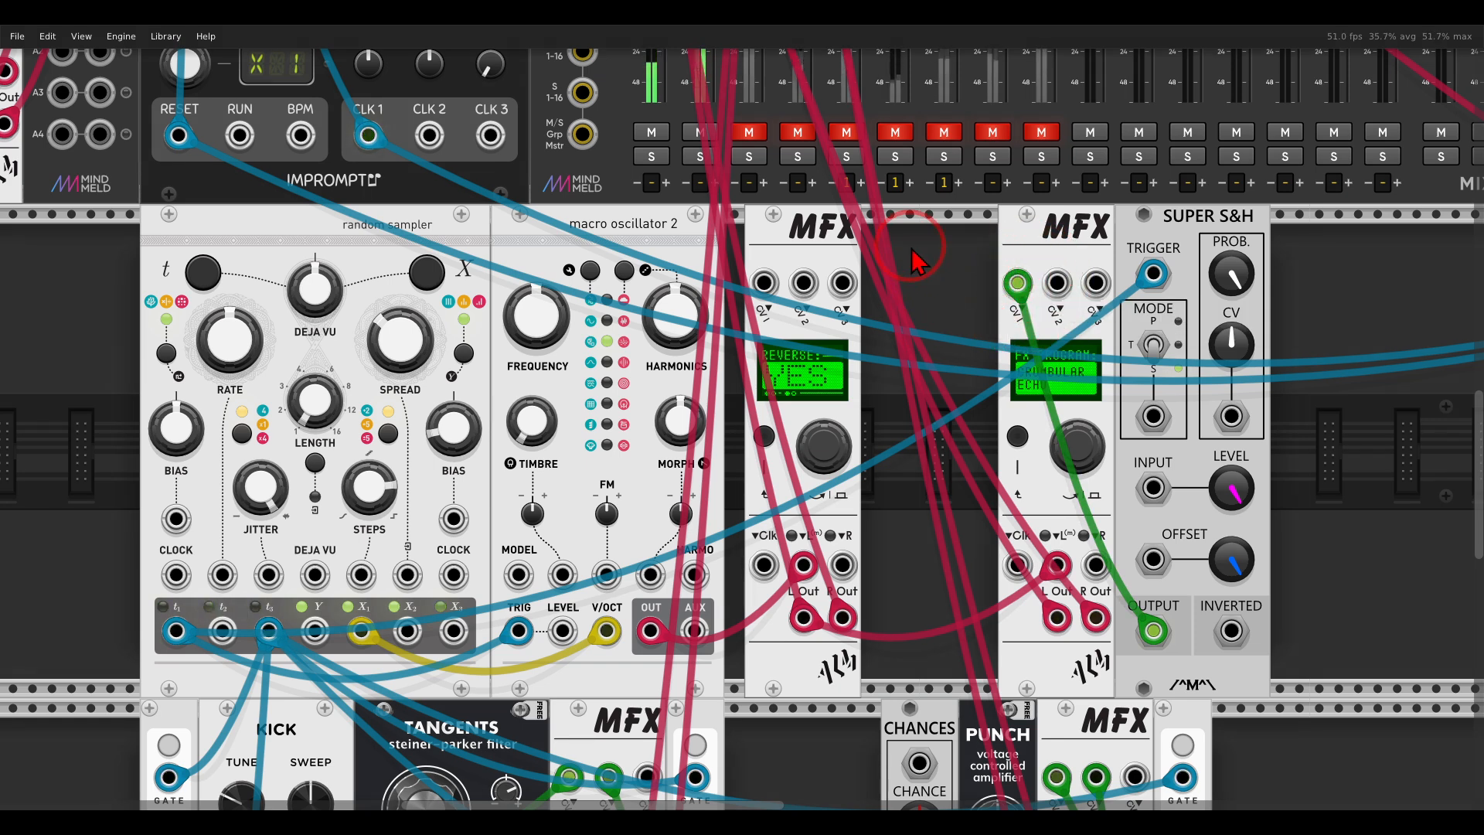
scroll(904, 266, "down", 12)
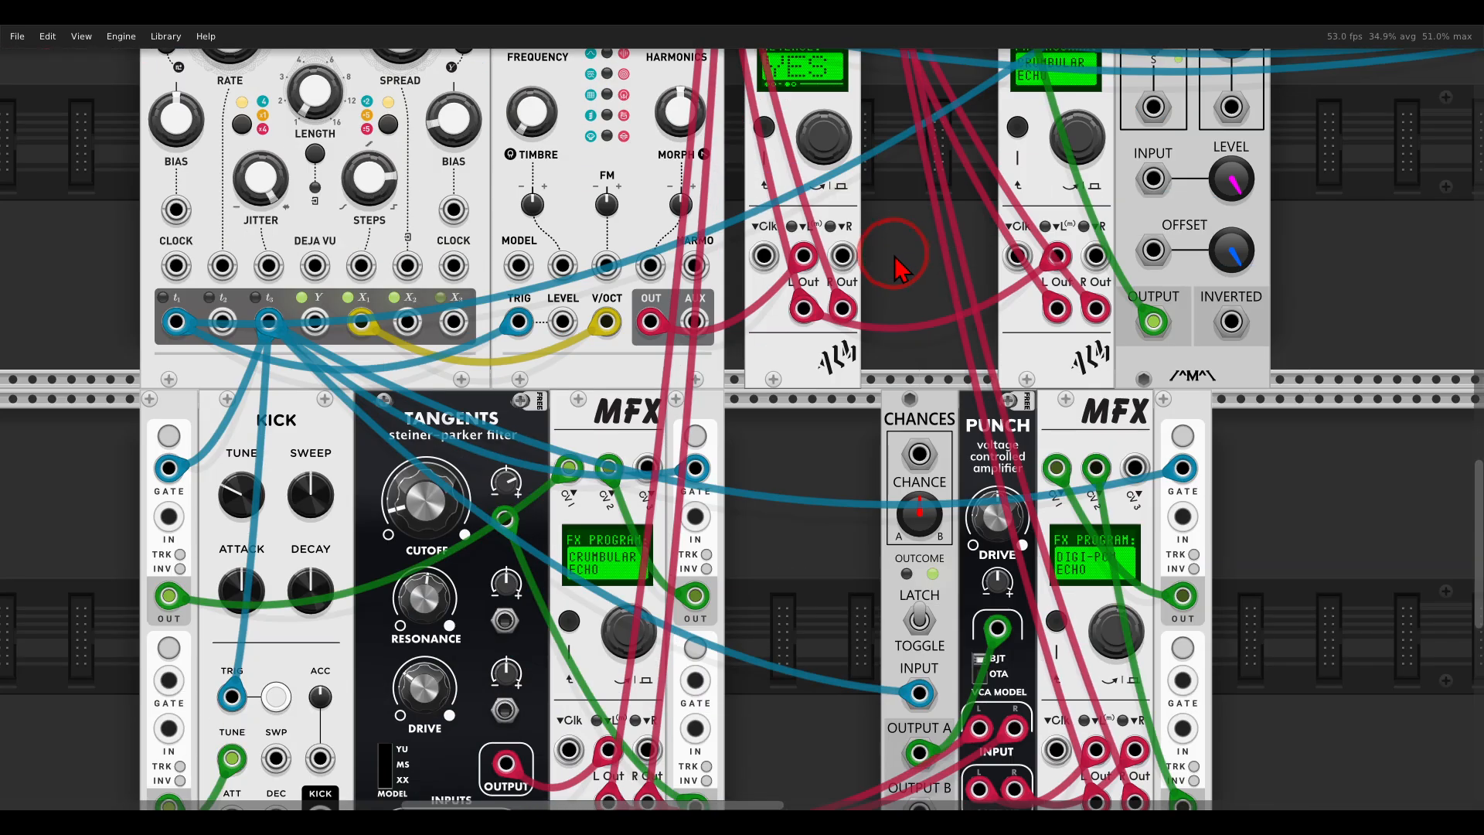
mouse_move(223, 246)
left_mouse_down()
mouse_move(320, 213)
mouse_move(307, 205)
mouse_move(376, 242)
mouse_move(398, 232)
mouse_move(373, 268)
left_mouse_up()
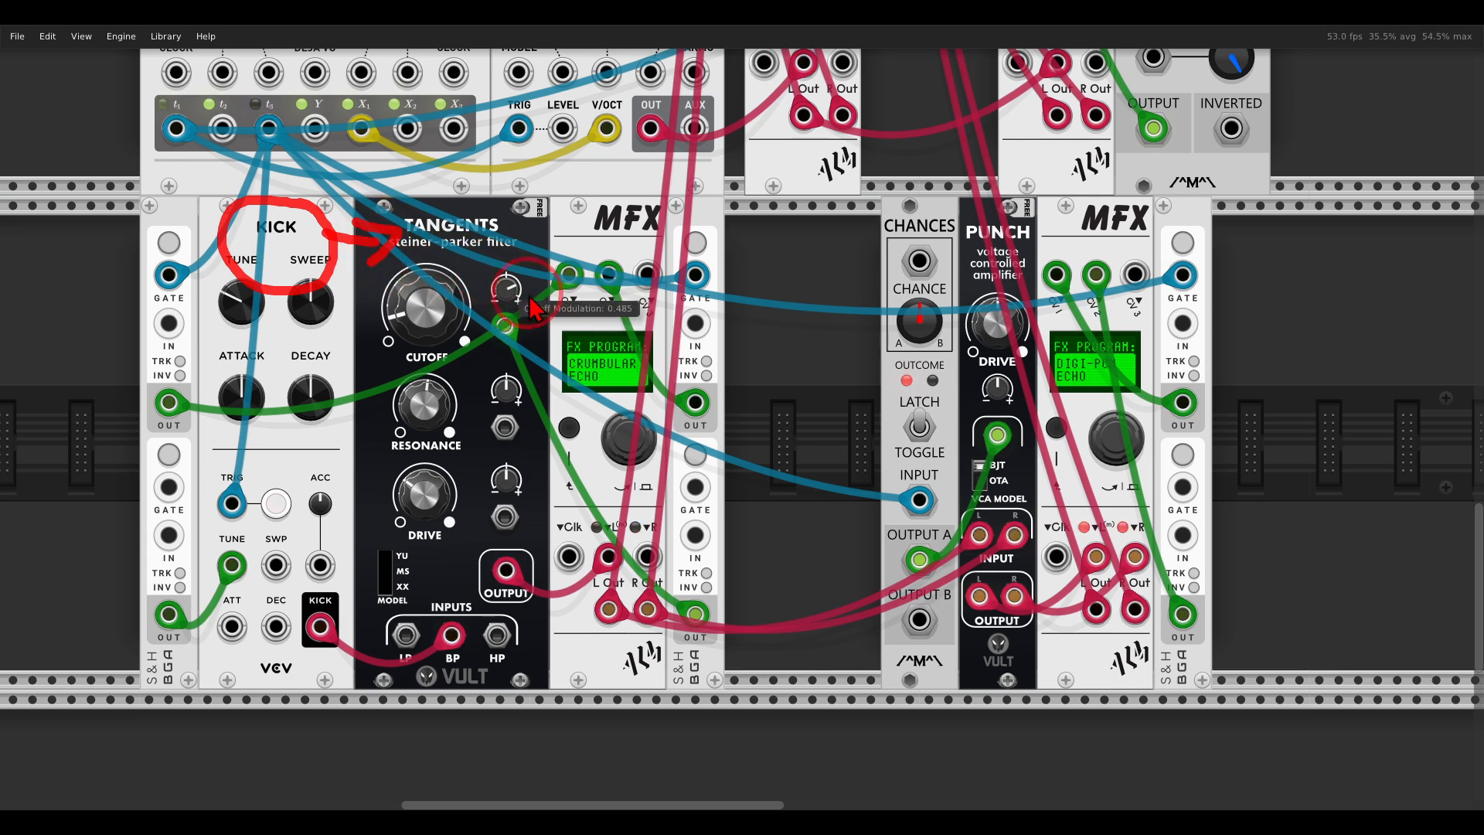
mouse_move(694, 346)
left_mouse_down()
mouse_move(541, 332)
mouse_move(611, 433)
mouse_move(690, 332)
left_mouse_up()
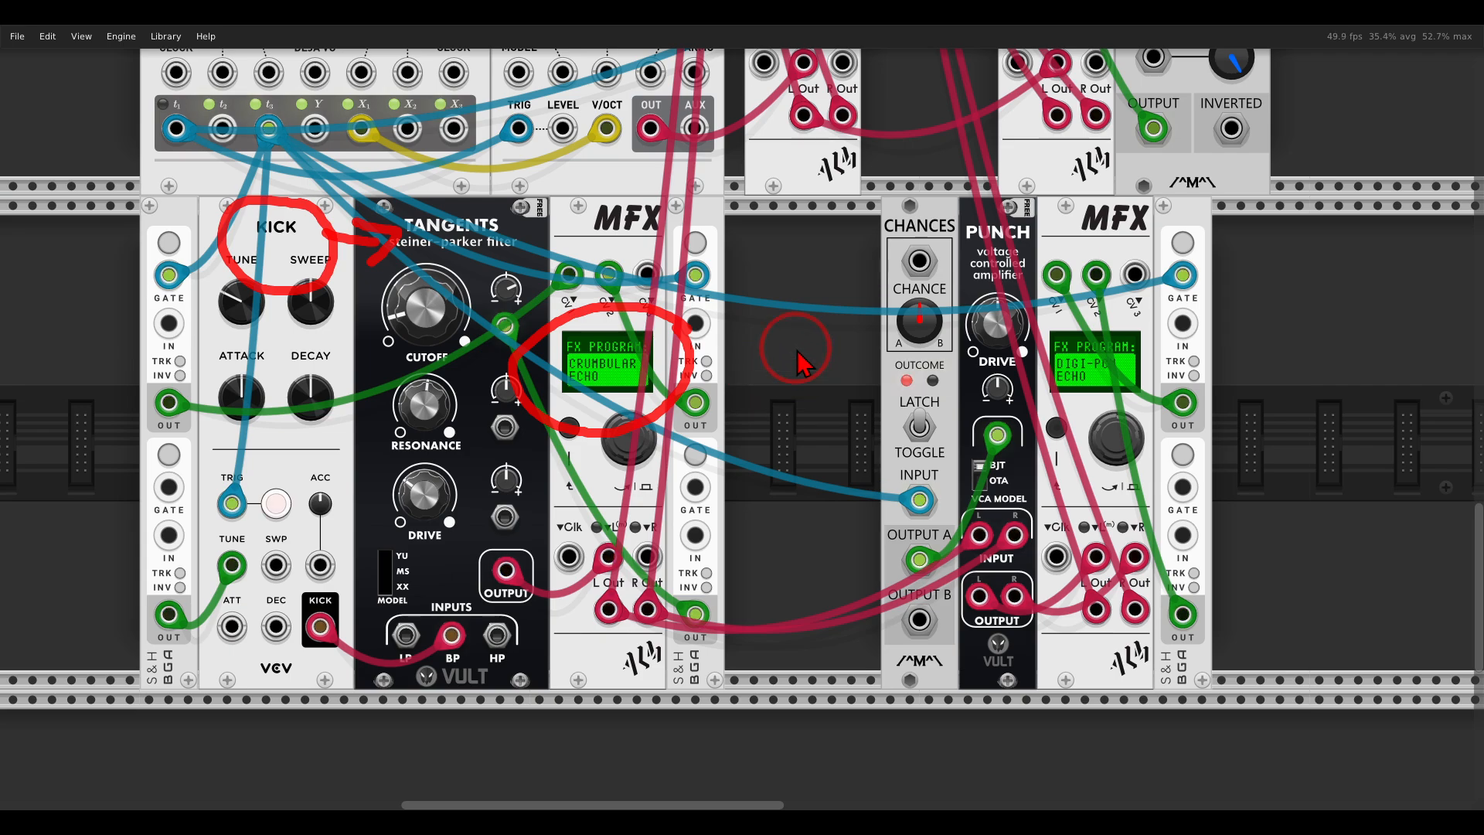
Unmute the mixer's first KICK channel and return to the kick, Tangents and CRUMBULAR ECHO row.
scroll(843, 302, "up", 3)
scroll(842, 294, "up", 10)
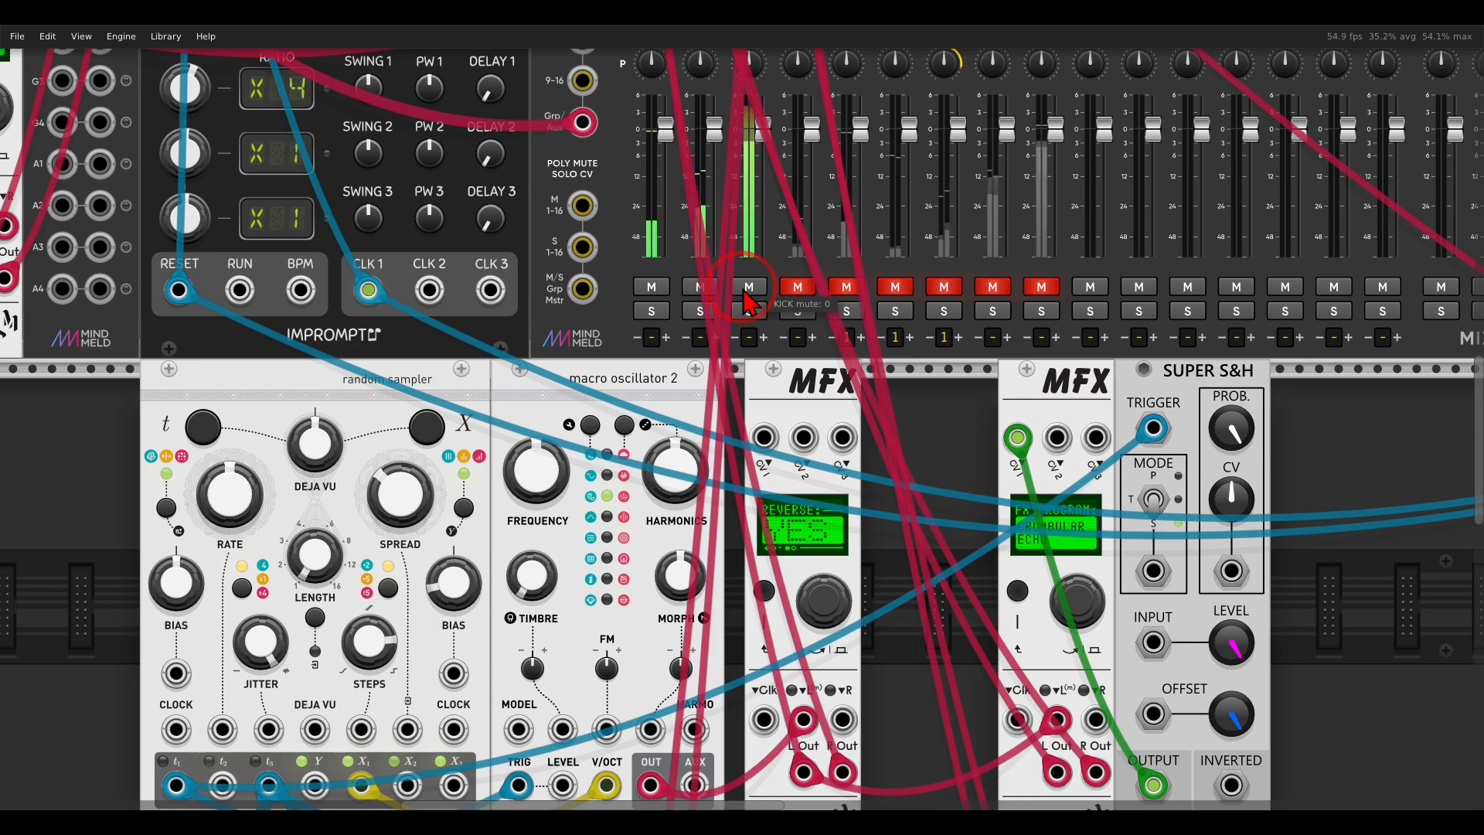
scroll(746, 302, "down", 14)
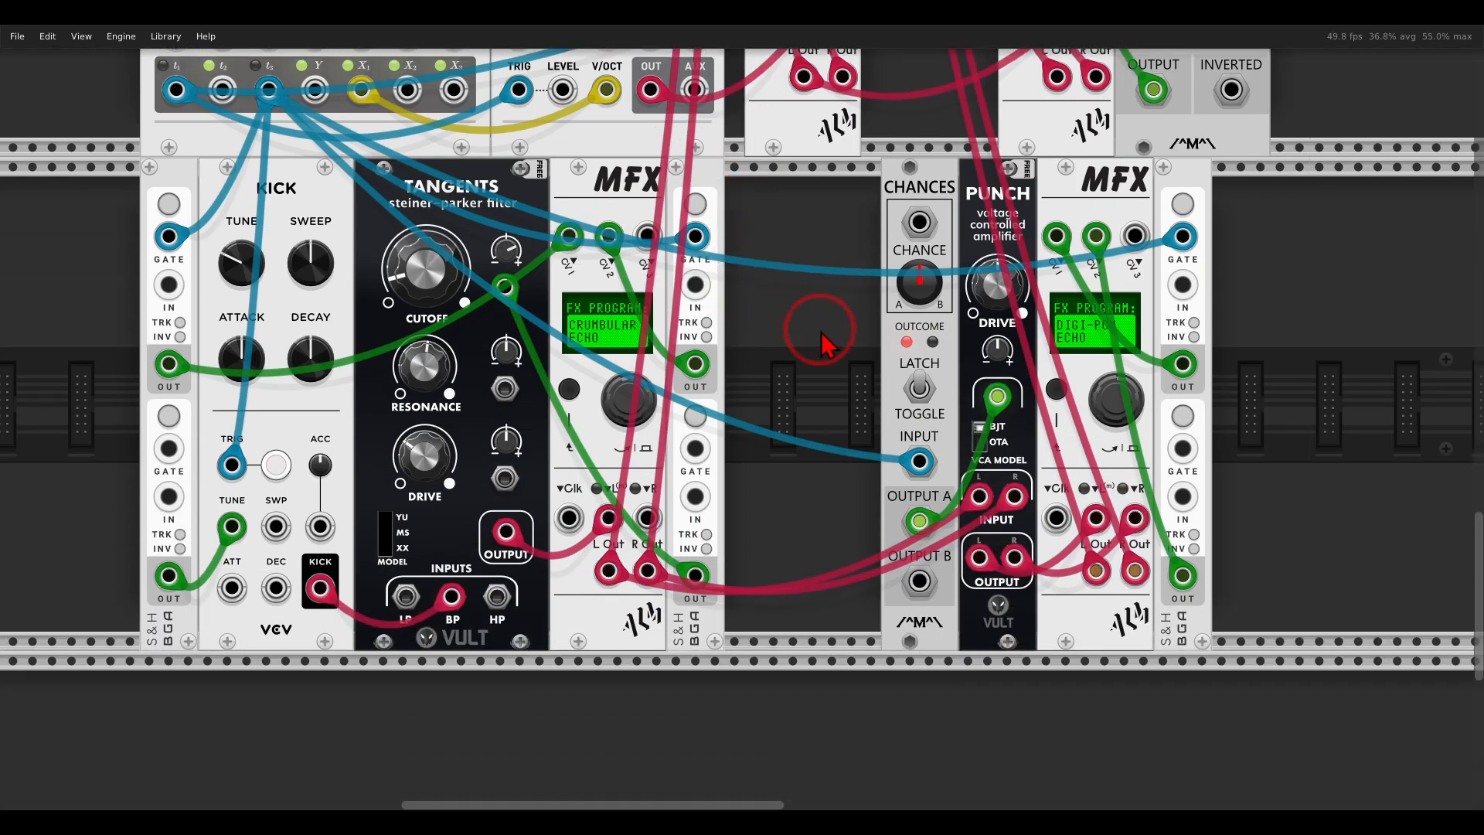
Trace the CRUMBULAR ECHO MFX outputs into the Punch amplifier and unmute the mixer's VERB channel.
scroll(812, 333, "up", 1)
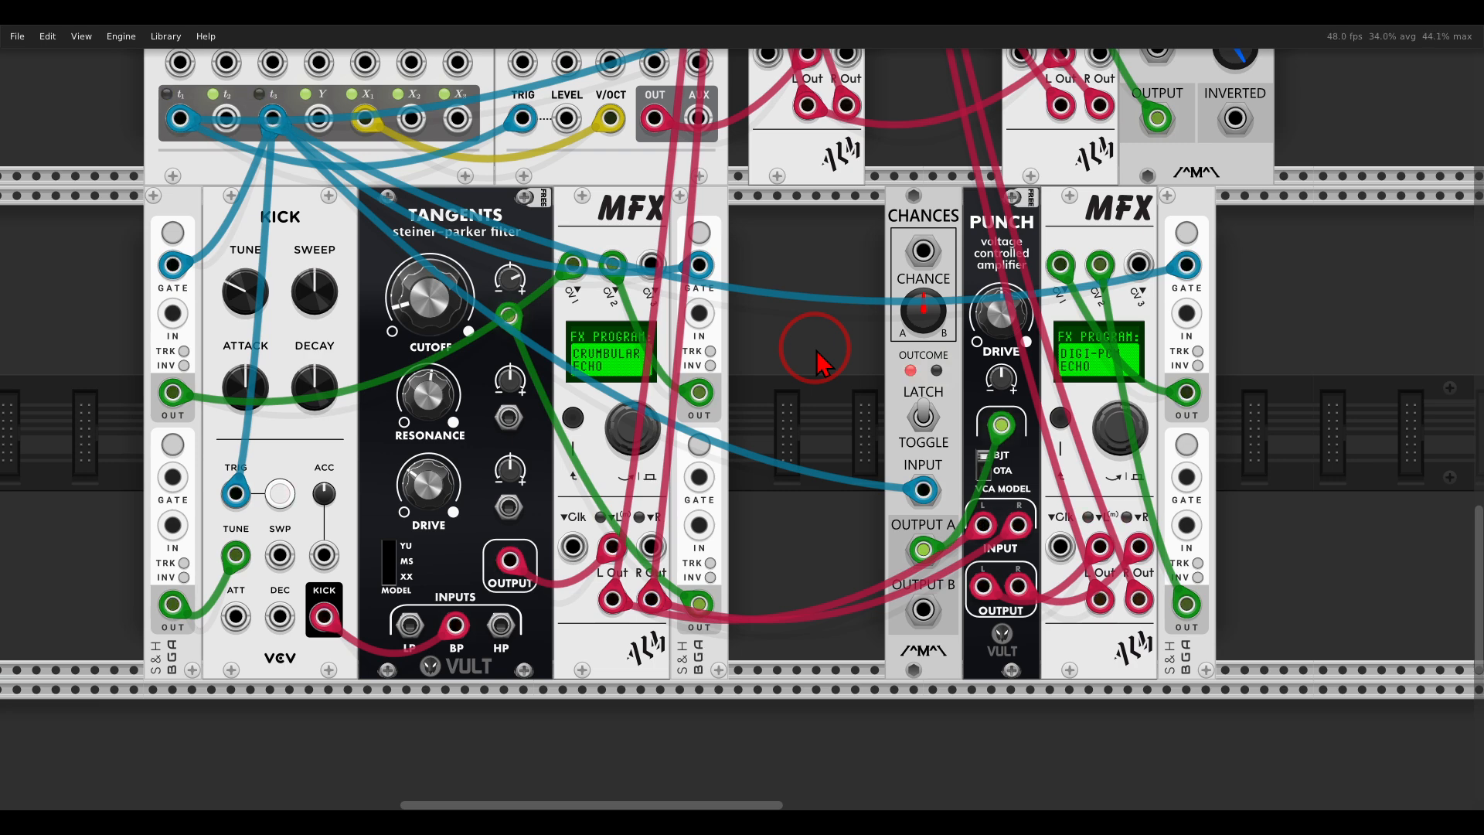
mouse_move(674, 558)
left_mouse_down()
mouse_move(610, 545)
mouse_move(569, 627)
mouse_move(696, 591)
mouse_move(1005, 441)
mouse_move(1036, 404)
mouse_move(1044, 468)
left_mouse_up()
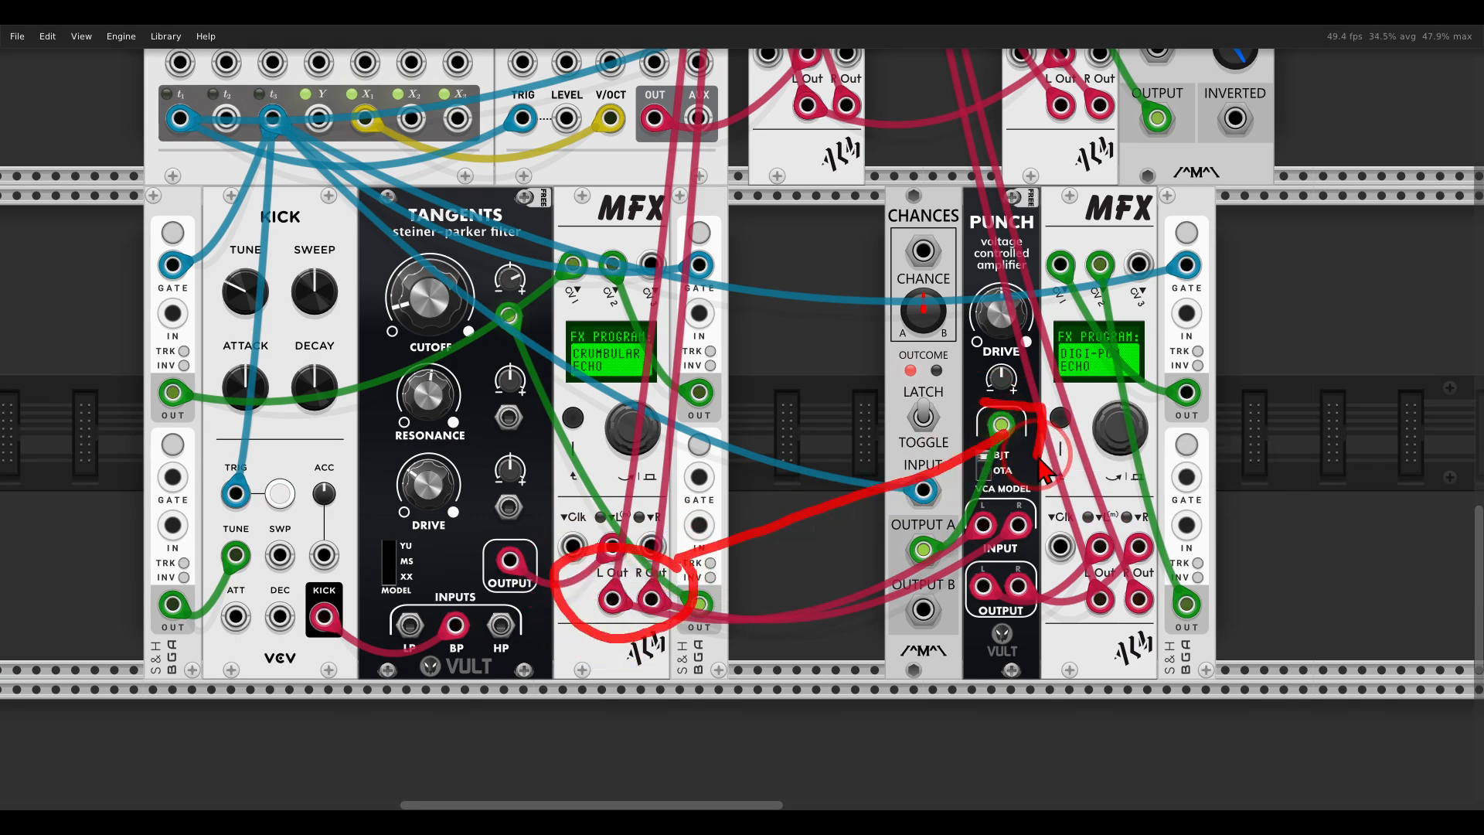
scroll(889, 332, "up", 10)
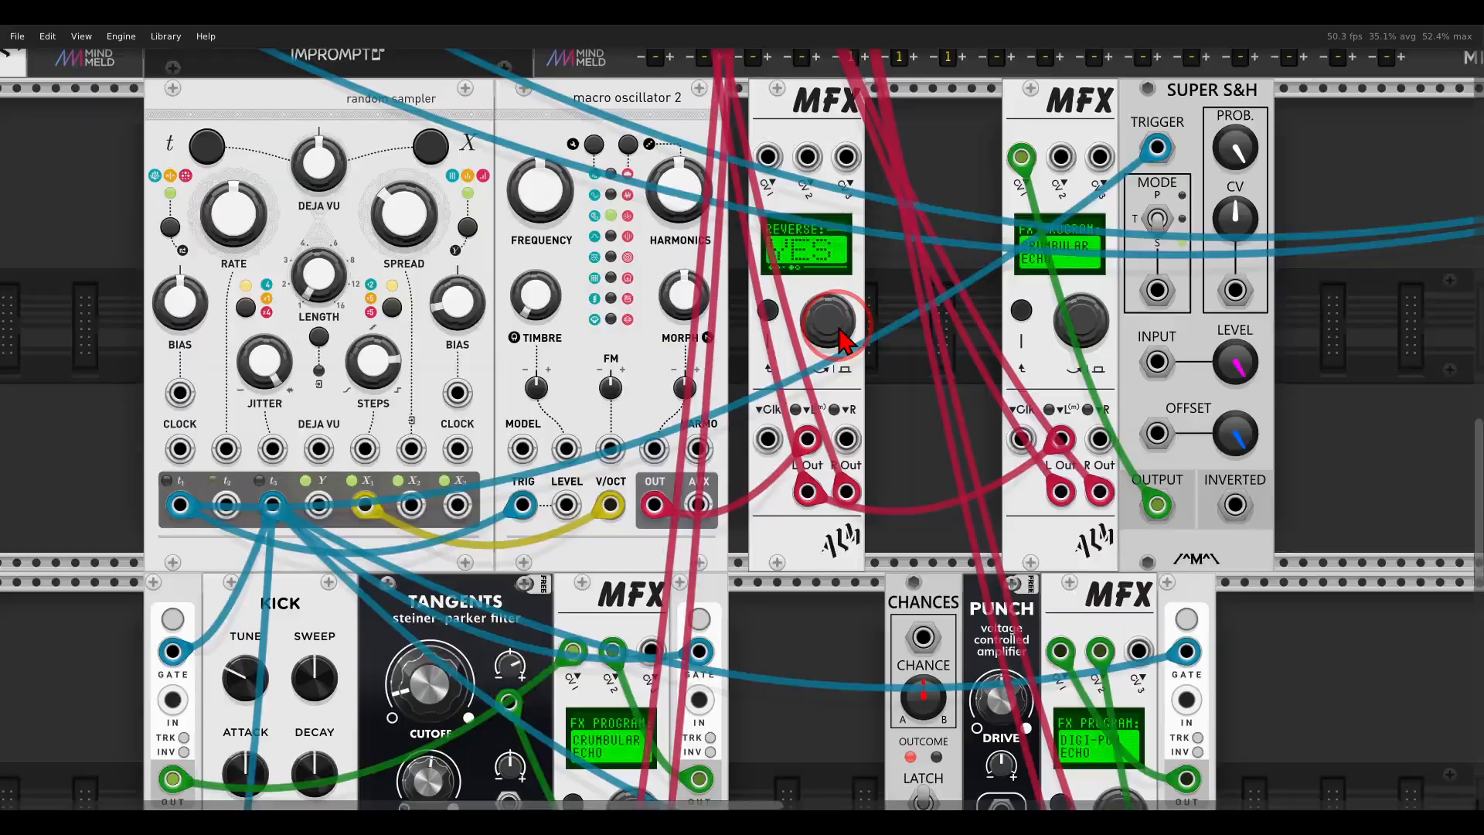
scroll(843, 341, "up", 1)
left_click(803, 431)
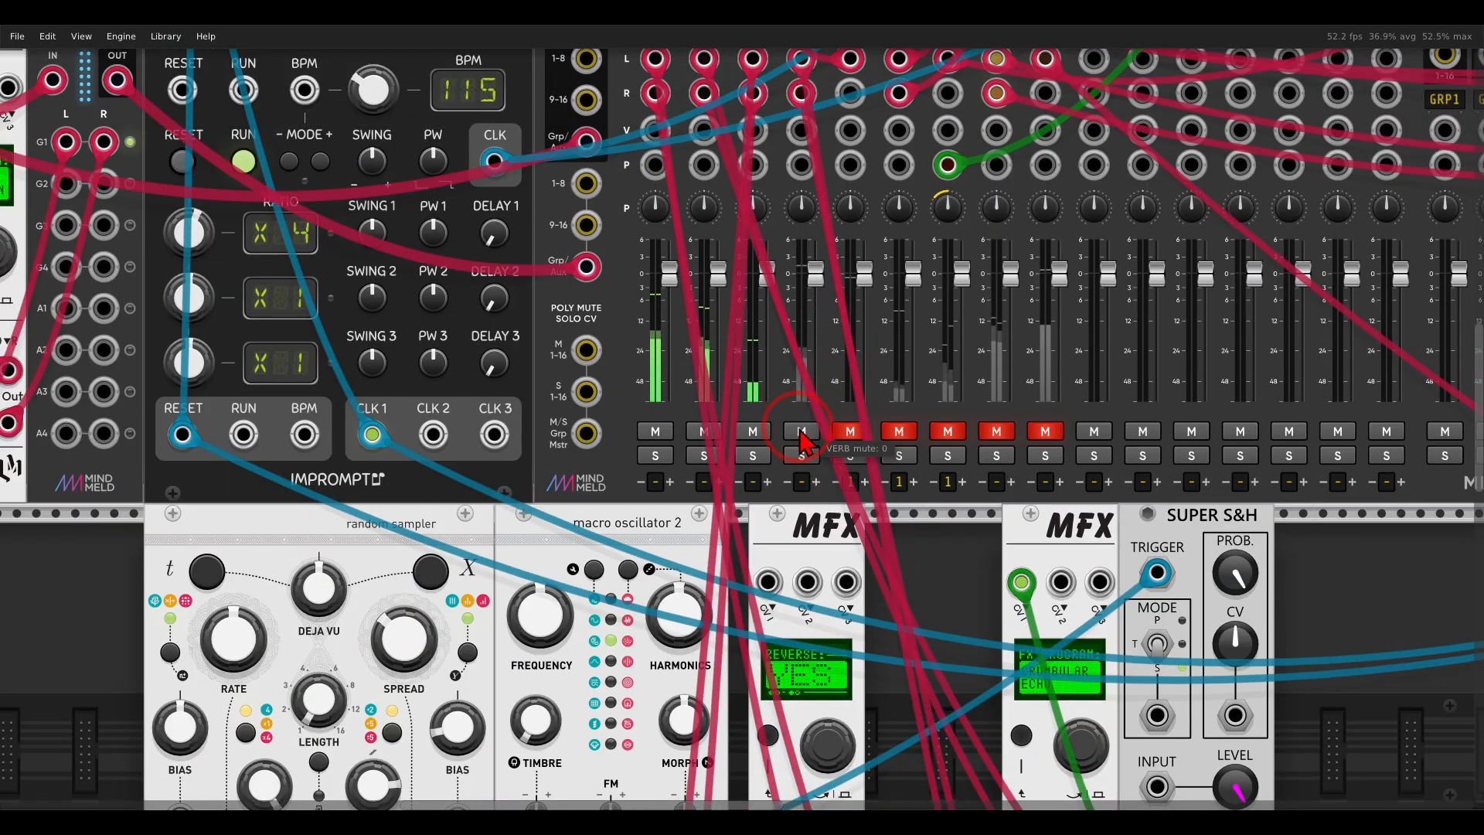
scroll(804, 441, "down", 8)
scroll(803, 443, "down", 12)
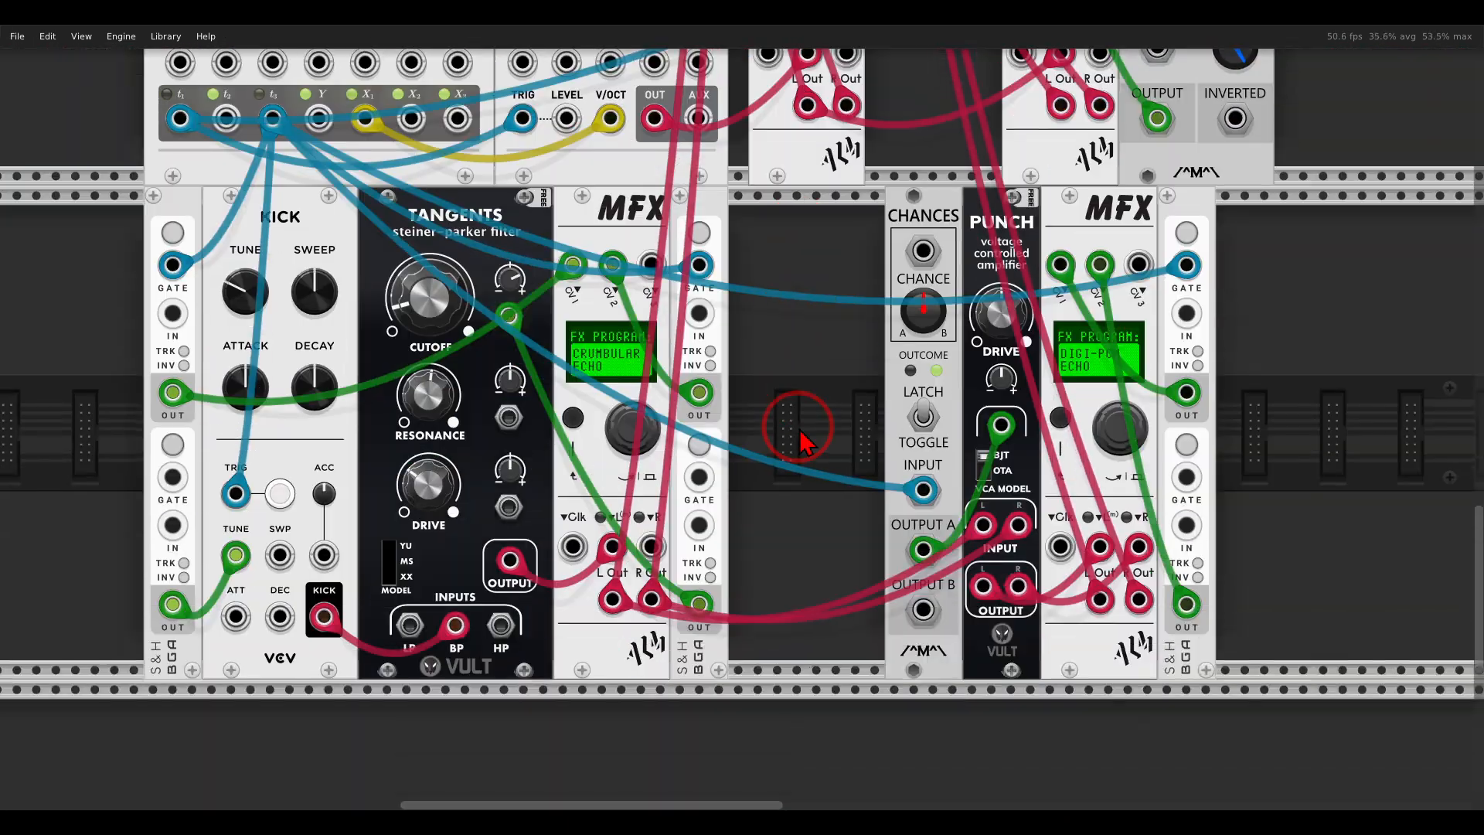
Go up to the GATE-SEQ-64 drum section and unmute the mixer's second KICK channel and the SNAR channel.
scroll(811, 422, "up", 1)
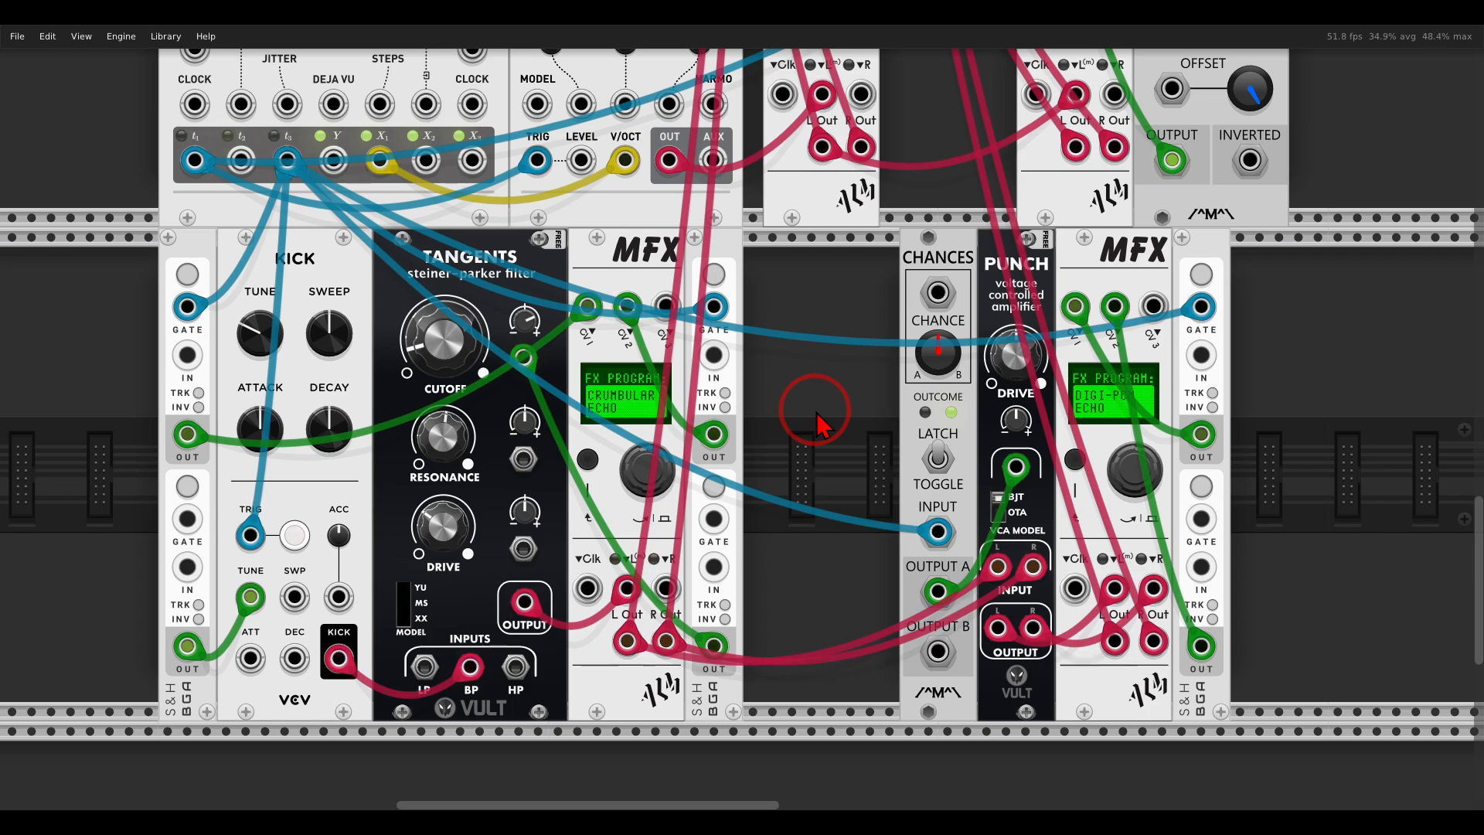
scroll(817, 414, "up", 20)
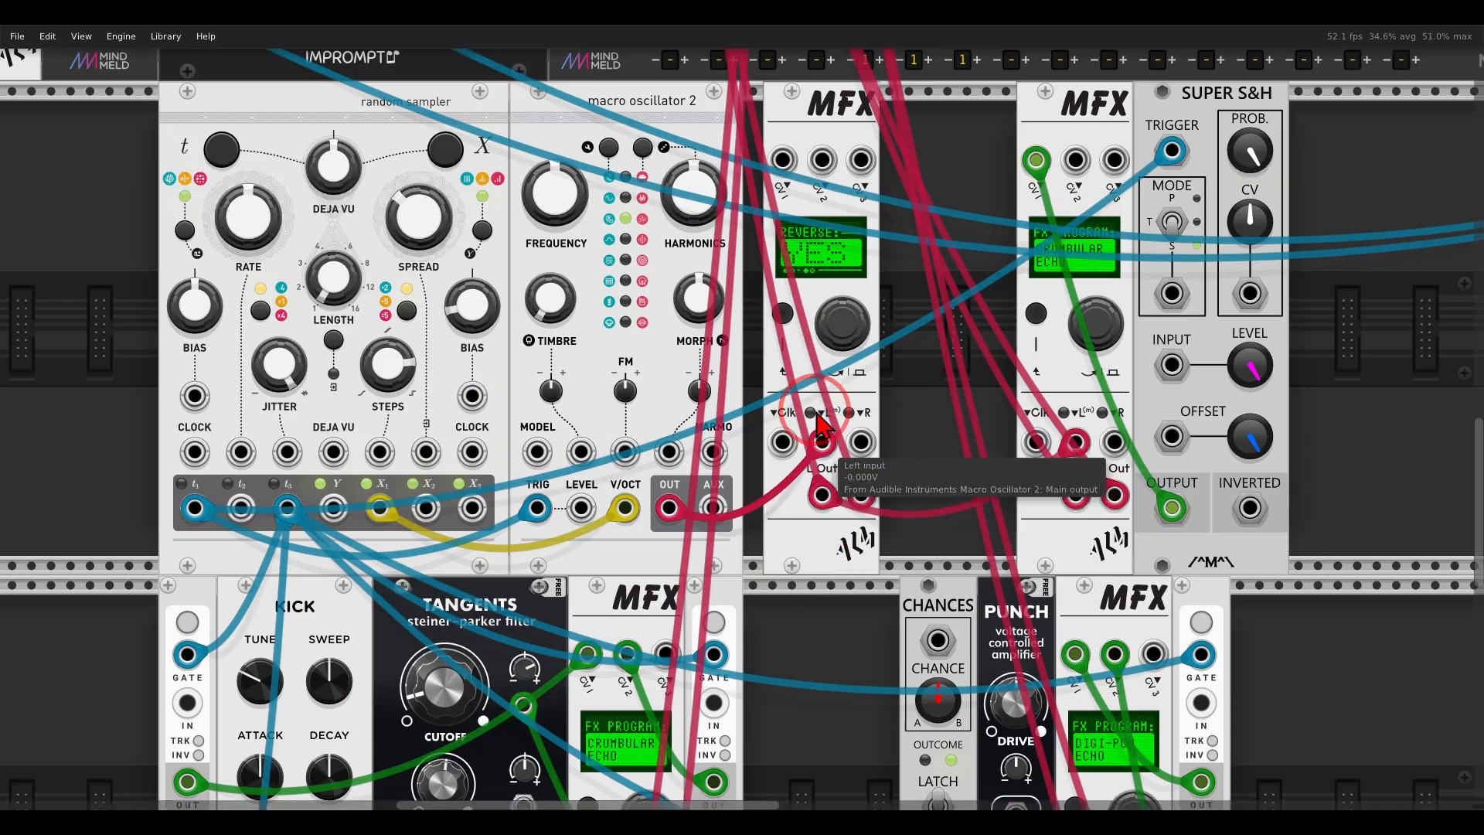
scroll(818, 417, "up", 5)
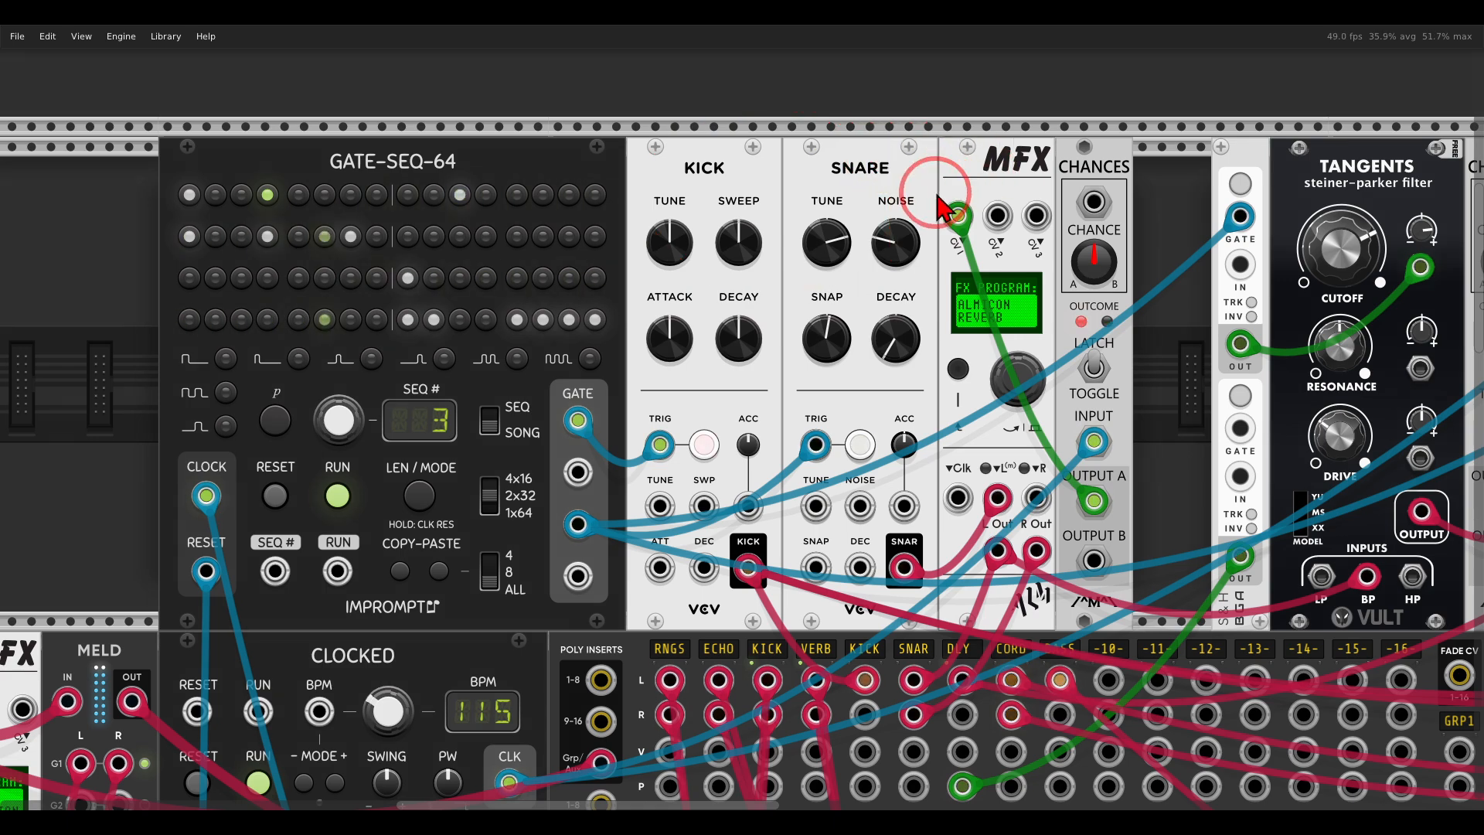
scroll(858, 348, "down", 10)
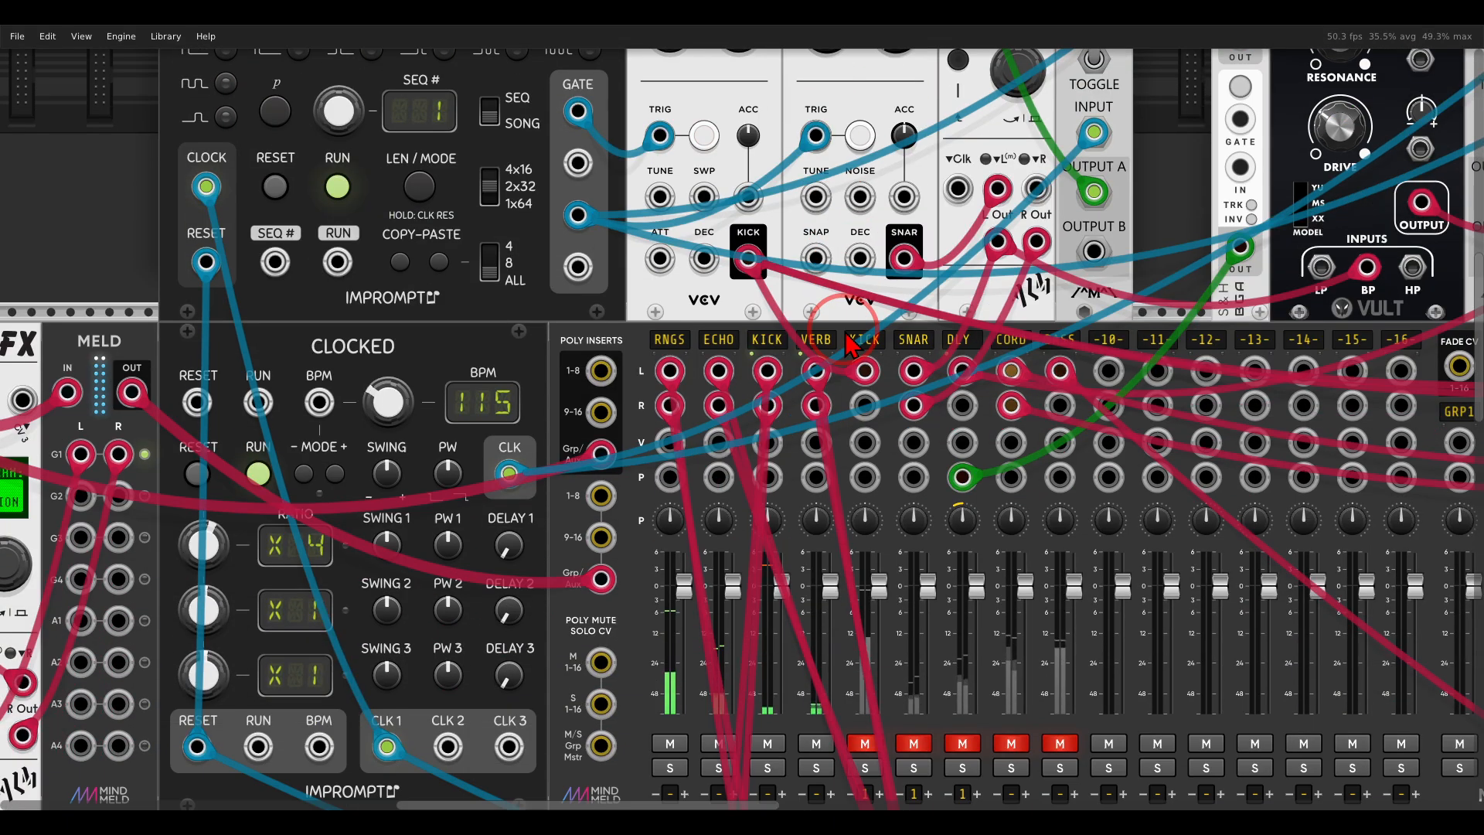
scroll(865, 618, "up", 1)
left_click(865, 666)
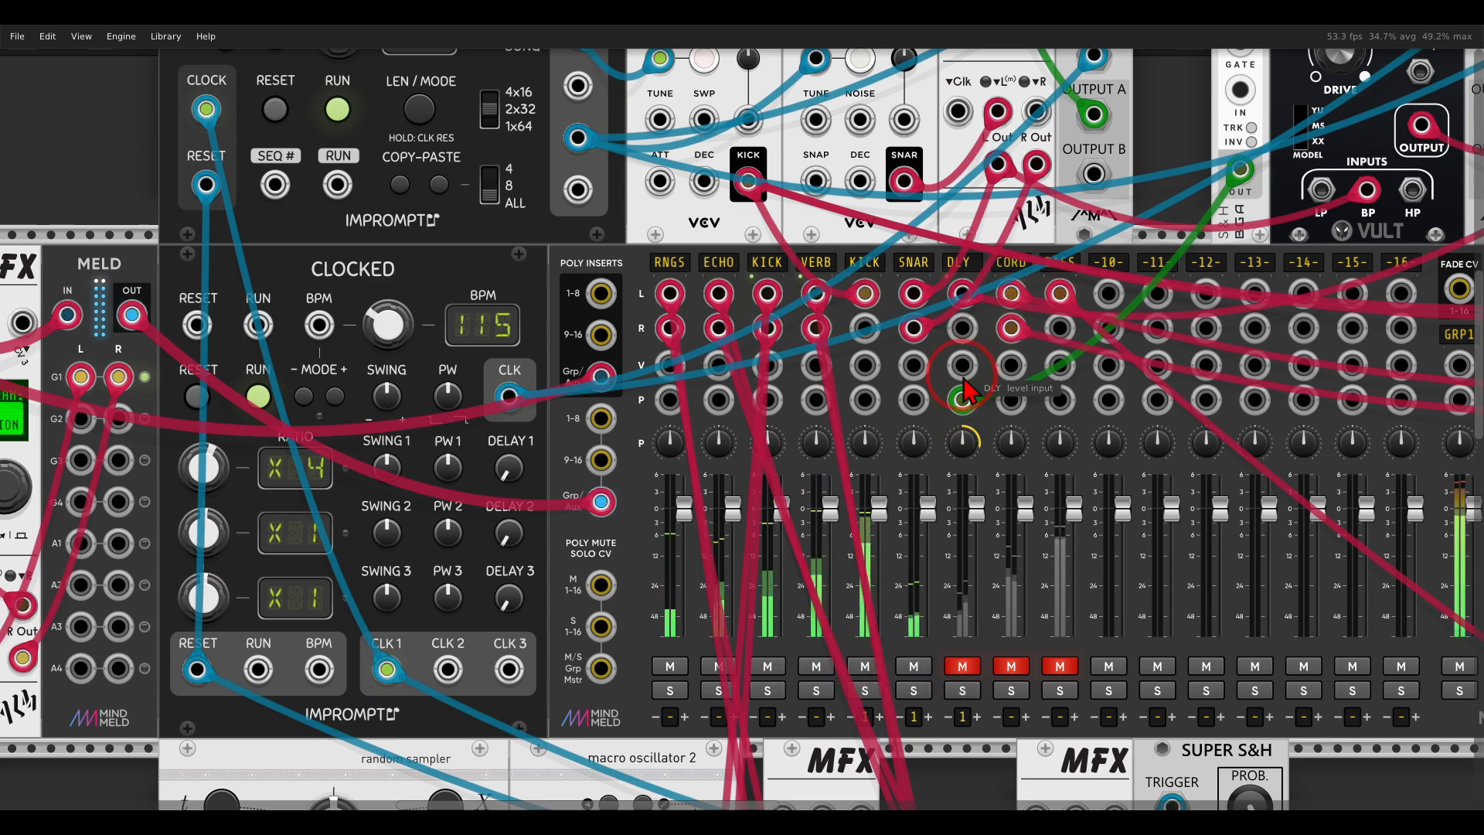
Trace the Tangents filter into the DIGI-PCM MFX driven by Chances and Super S&H, and unmute the mixer's DLY channel.
scroll(872, 208, "up", 11)
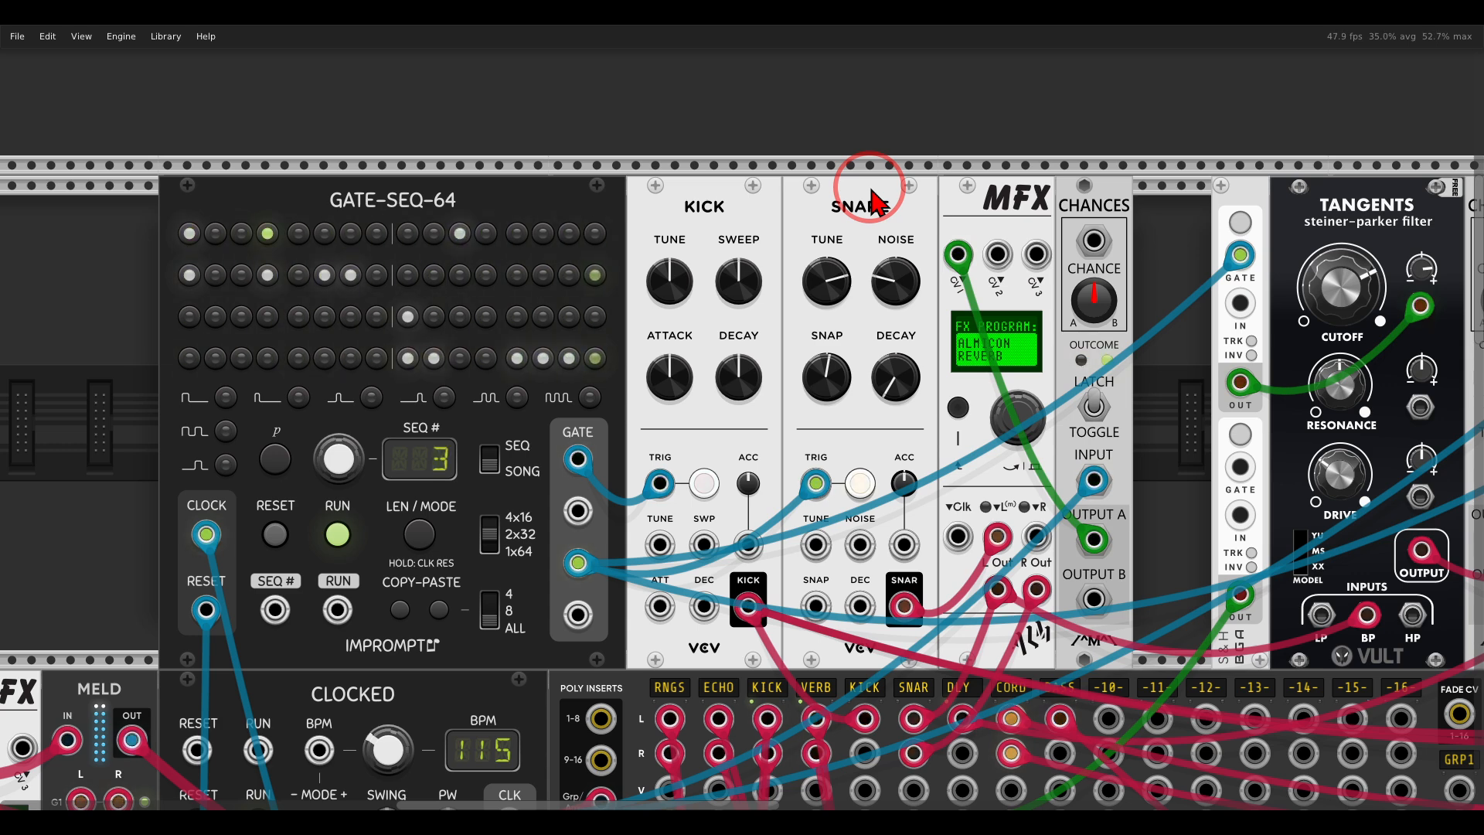
left_click_drag(1094, 224, 457, 216)
mouse_move(711, 222)
left_mouse_down()
mouse_move(611, 317)
mouse_move(777, 271)
mouse_move(723, 202)
mouse_move(884, 225)
left_mouse_up()
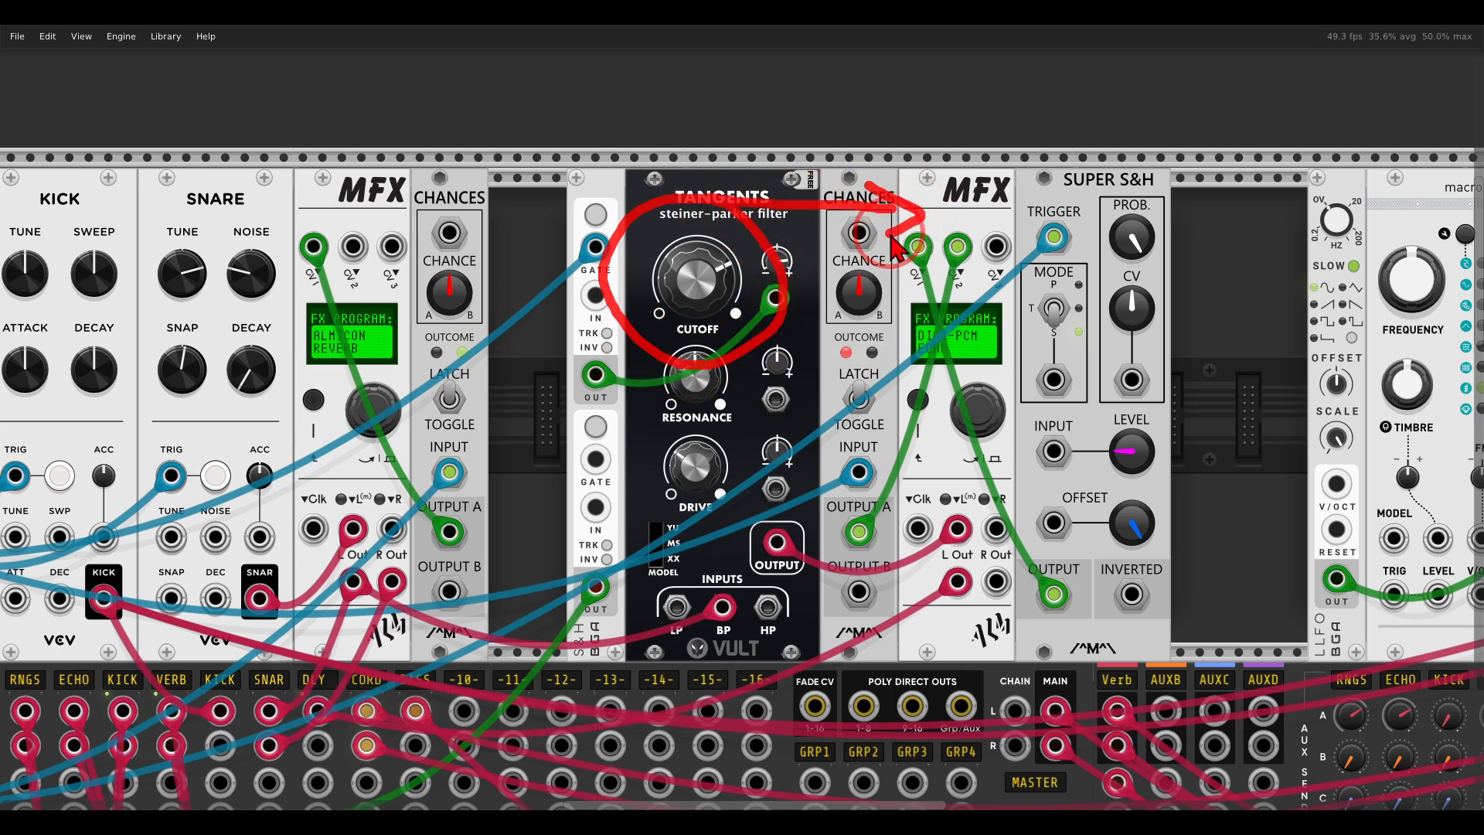
left_click_drag(529, 508, 983, 213)
scroll(773, 514, "down", 4)
left_click(775, 635)
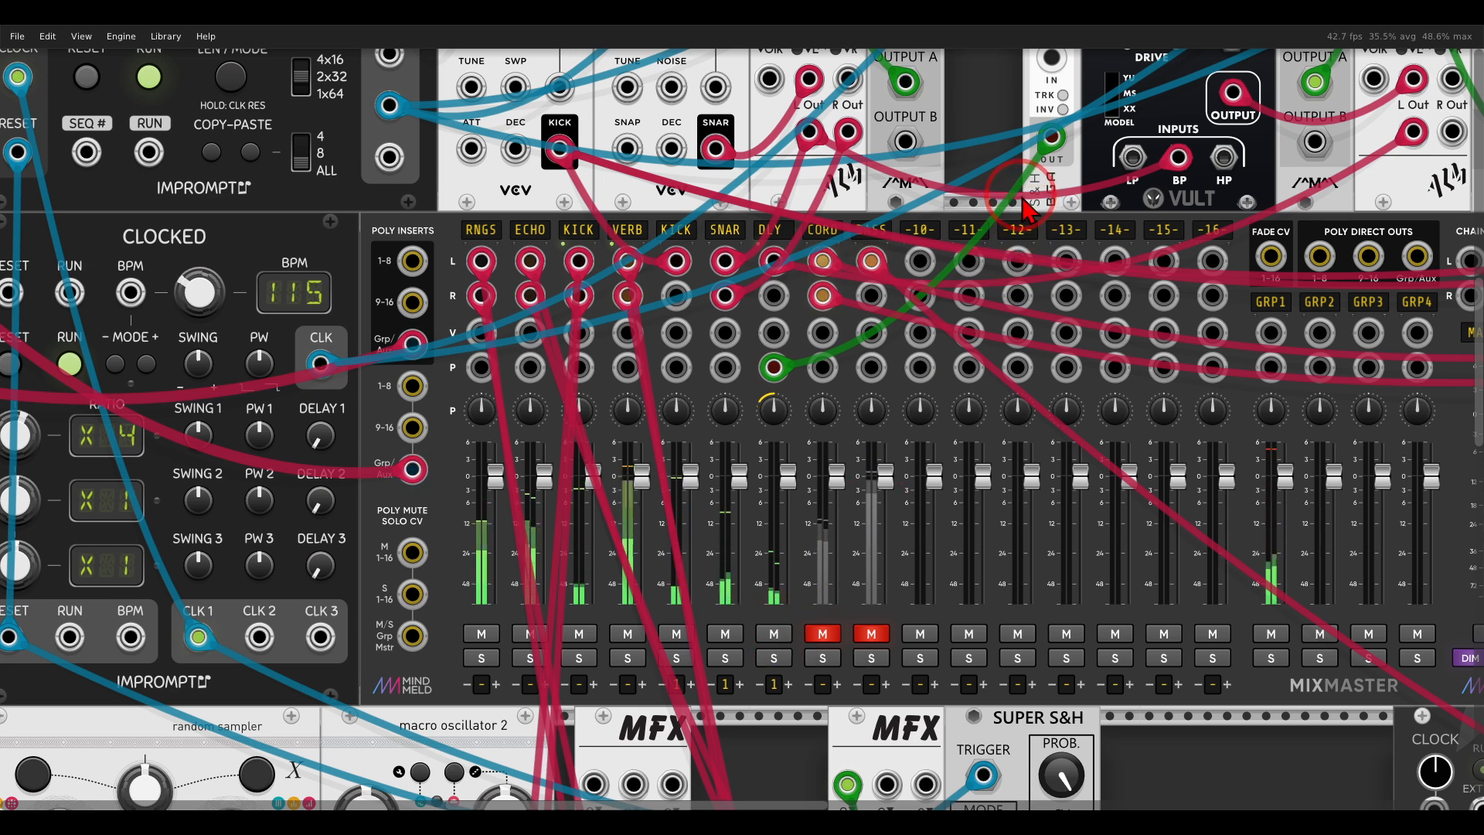
Solo the mixer's DLY channel to hear it alone, clear the solo, and review its MFX chain before returning to the mixer.
left_click(778, 661)
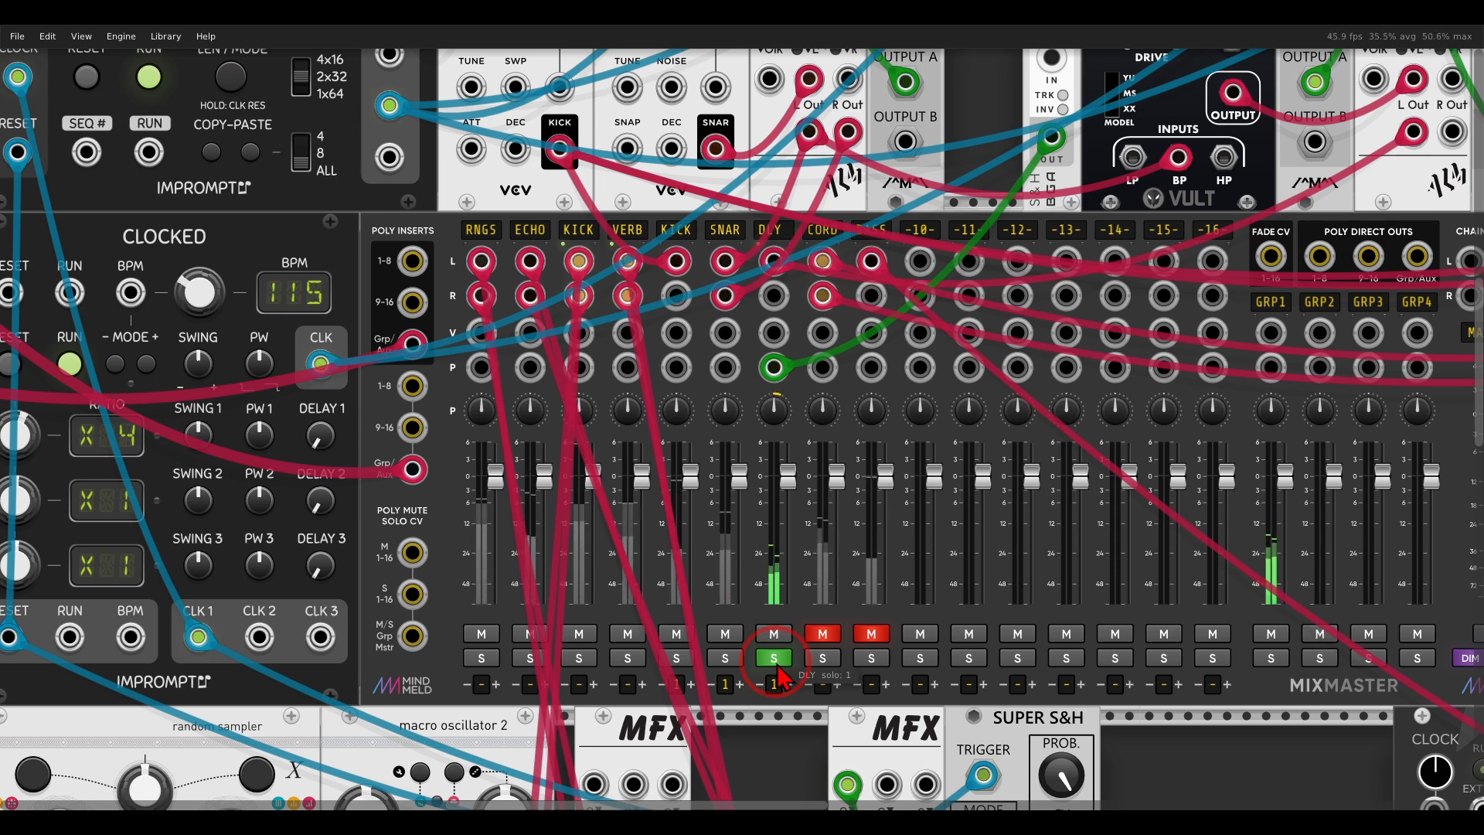
left_click(773, 659)
left_click(774, 685)
scroll(777, 710, "up", 5)
scroll(777, 710, "right", 5)
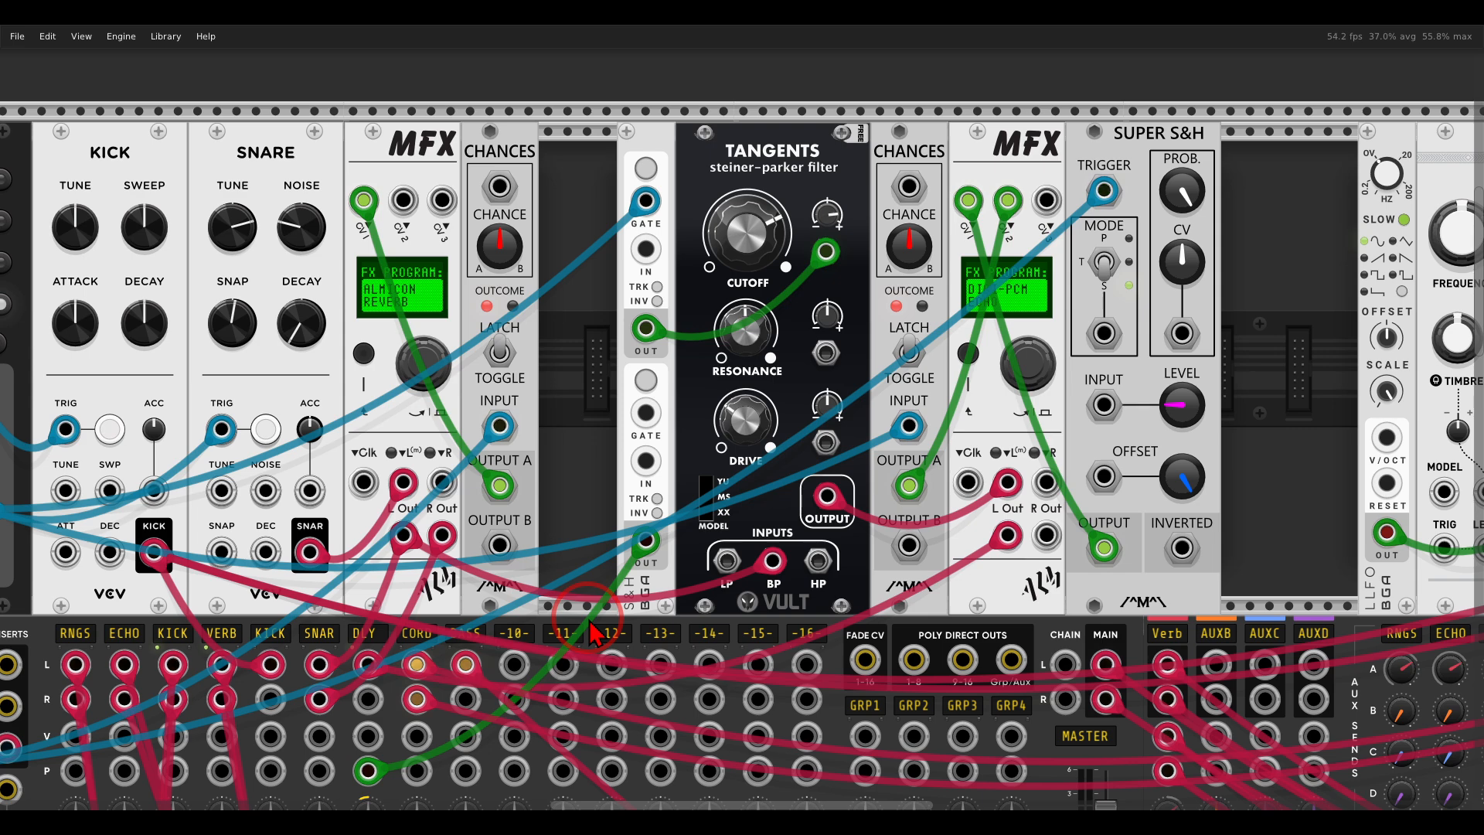
scroll(589, 616, "down", 5)
scroll(590, 617, "left", 6)
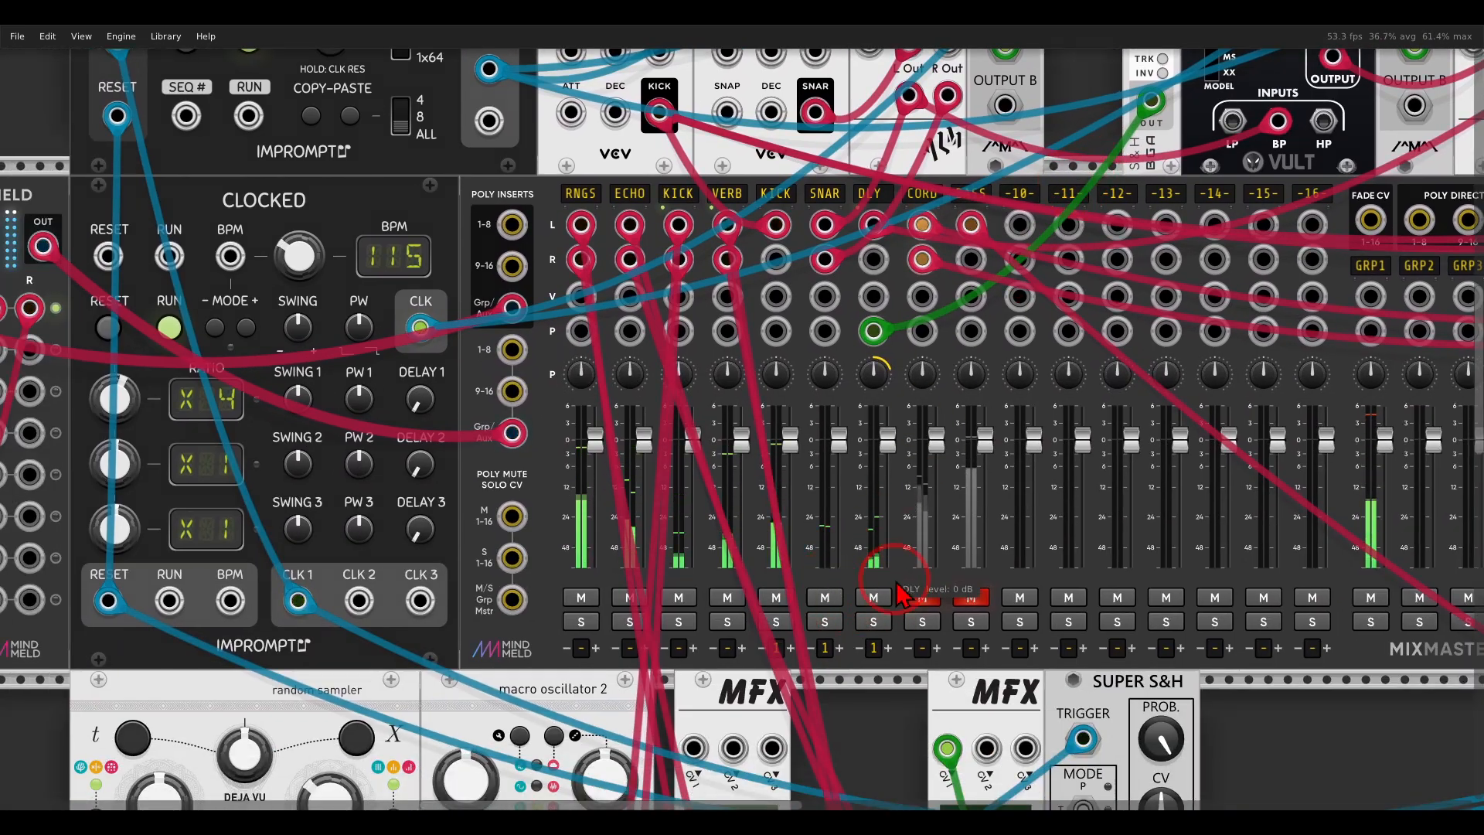
Review the MFX between UNMELD and MELD, and trace macro oscillator 2 through its reverb, compressor and distortion MFX chain.
scroll(773, 463, "left", 6)
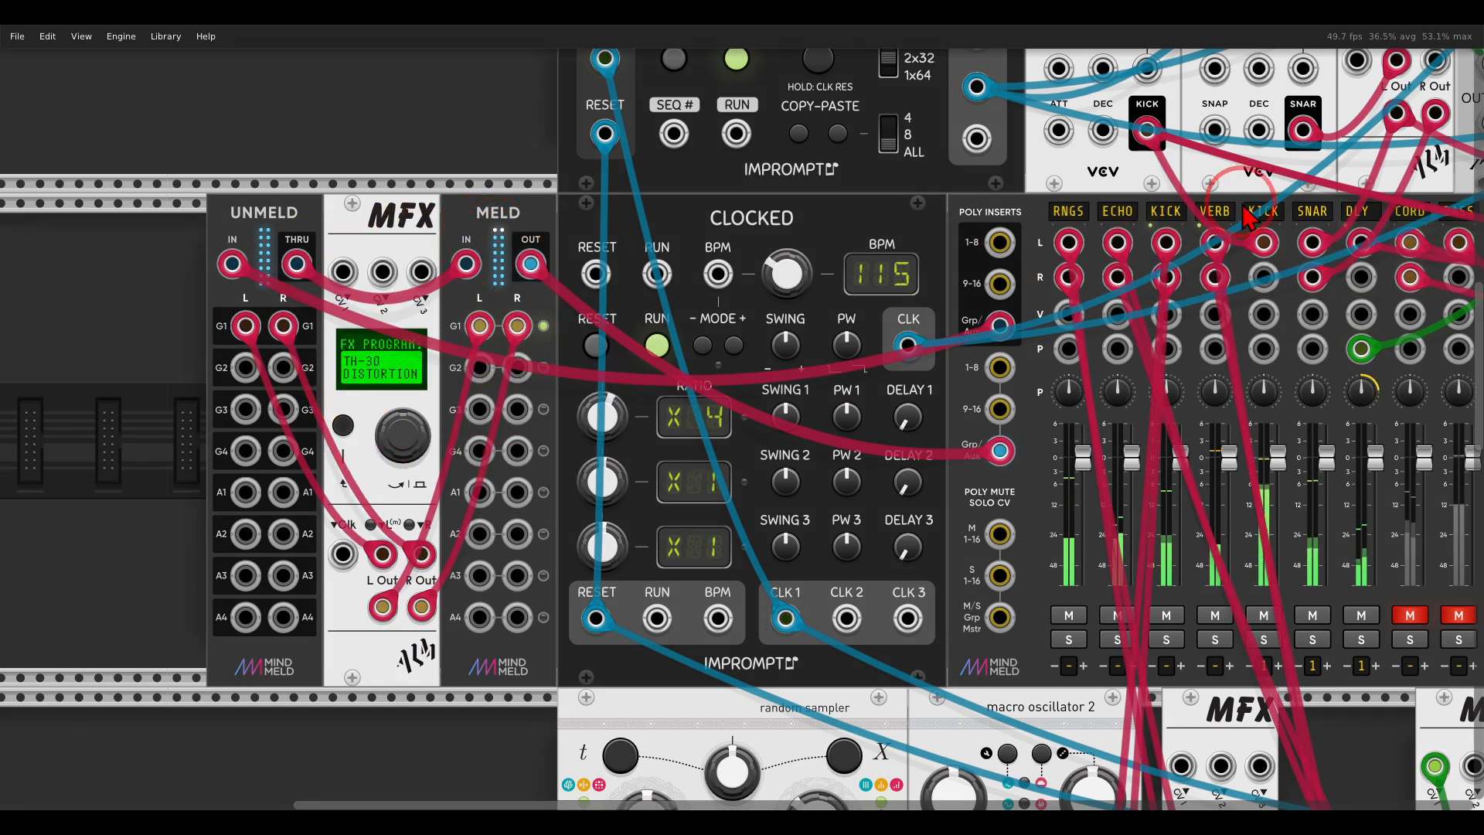
scroll(1256, 202, "right", 12)
scroll(1257, 202, "up", 4)
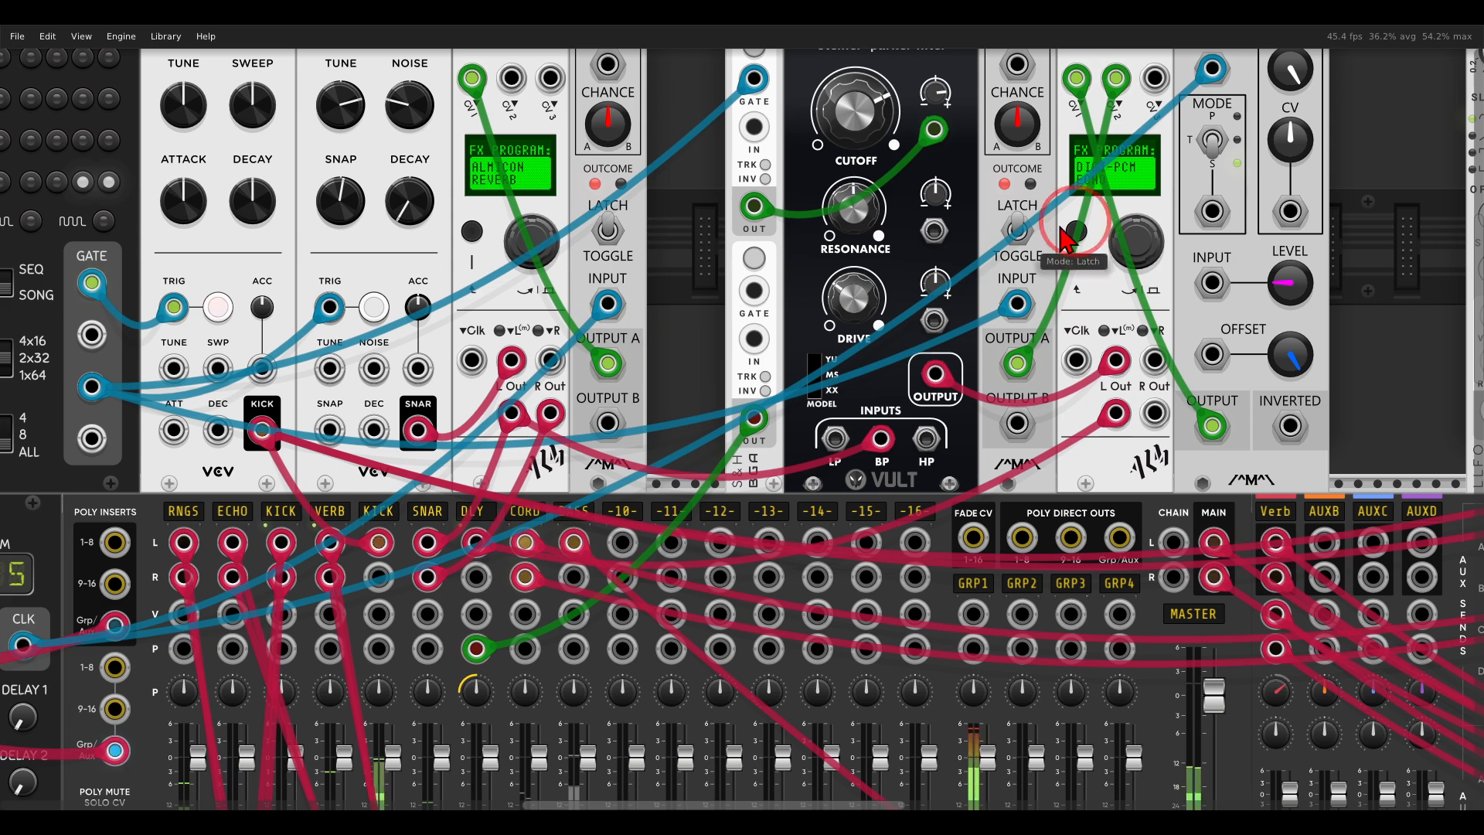
scroll(1225, 219, "right", 6)
scroll(1225, 219, "up", 2)
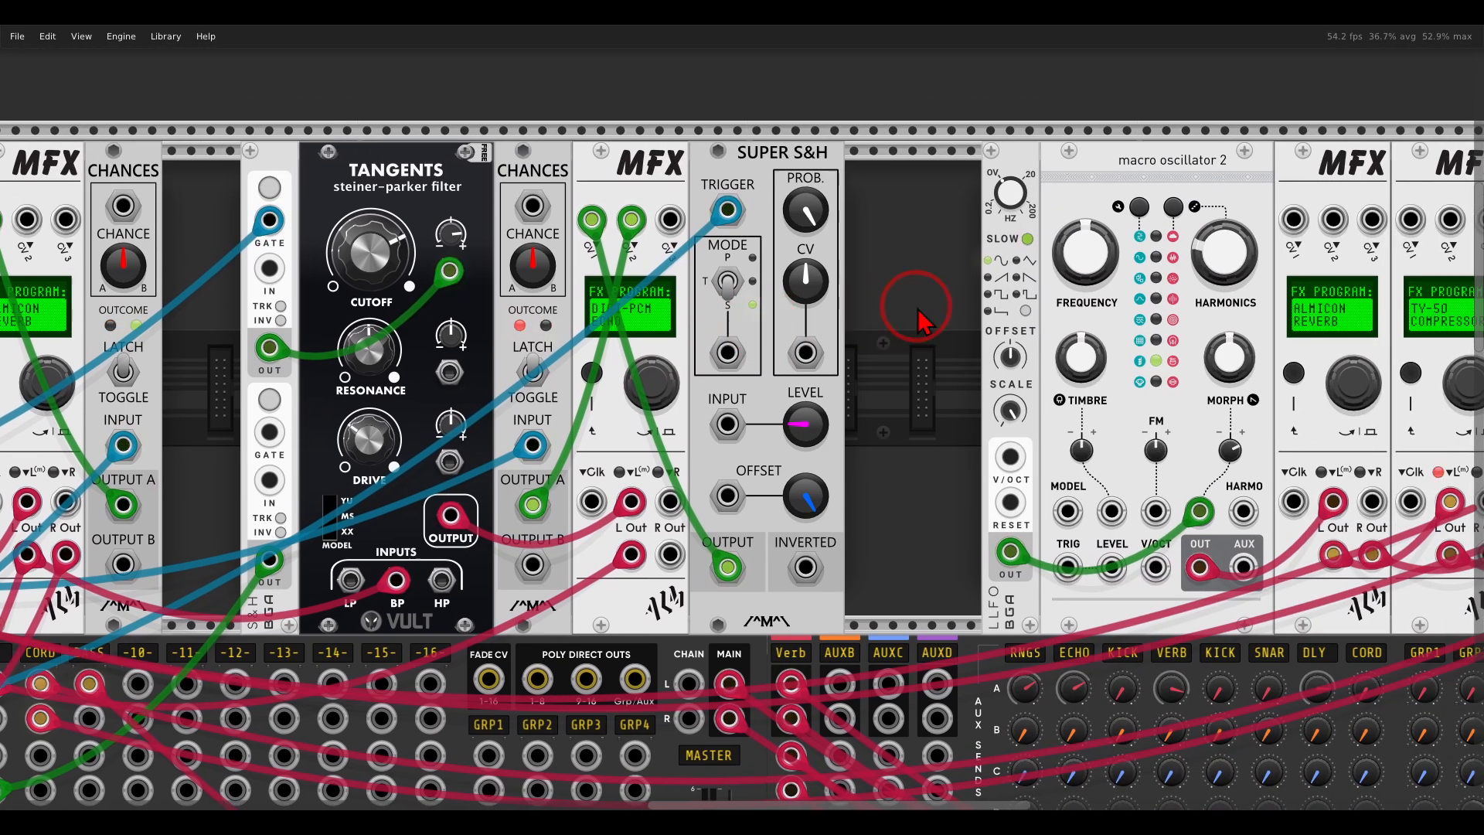
left_click_drag(945, 363, 489, 369)
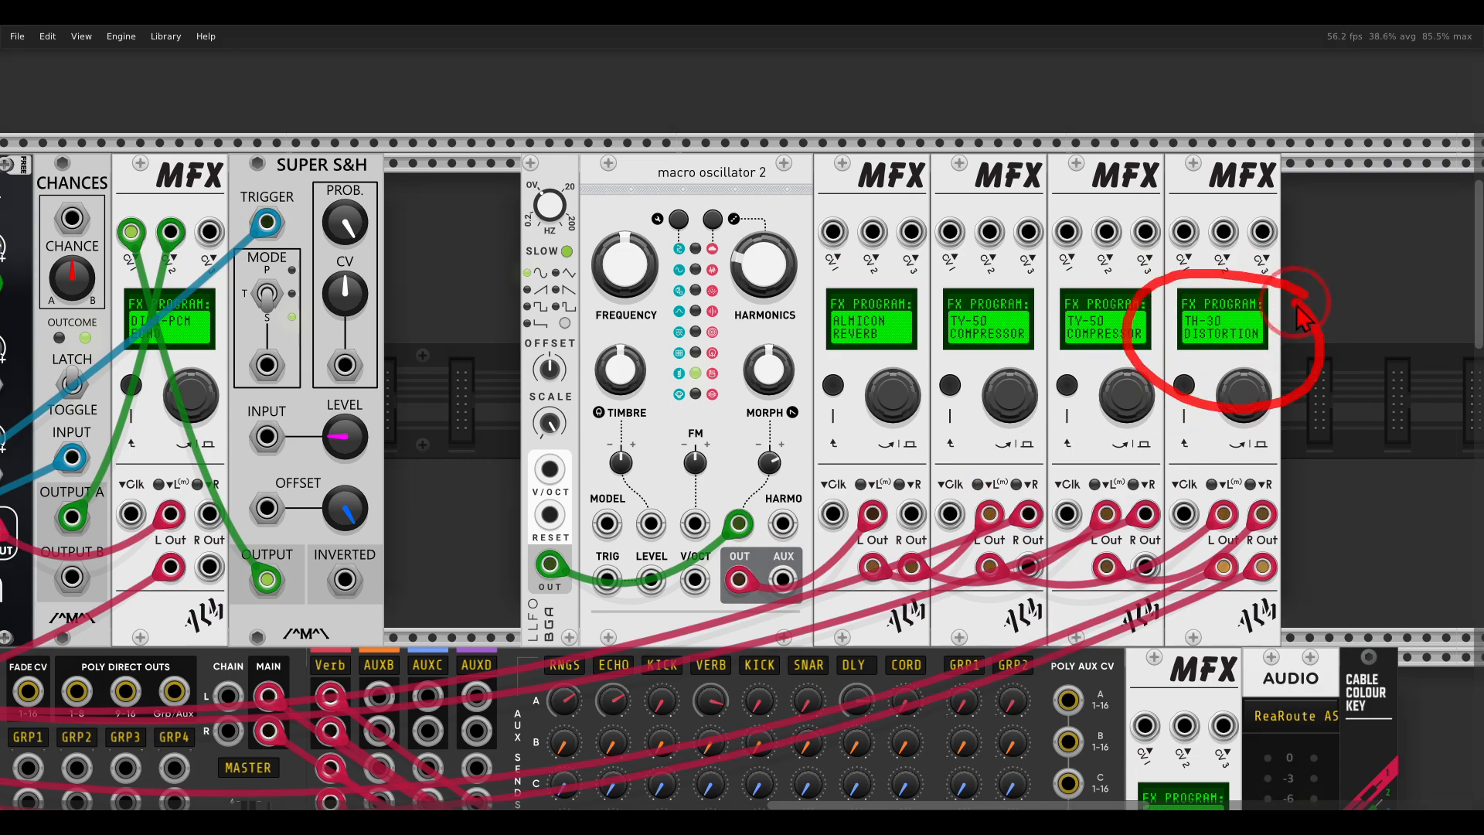
Unmute the mixer's CORD channel and return to the macro oscillator 2 chain to hear it in the mix.
scroll(468, 562, "down", 5)
scroll(468, 562, "left", 10)
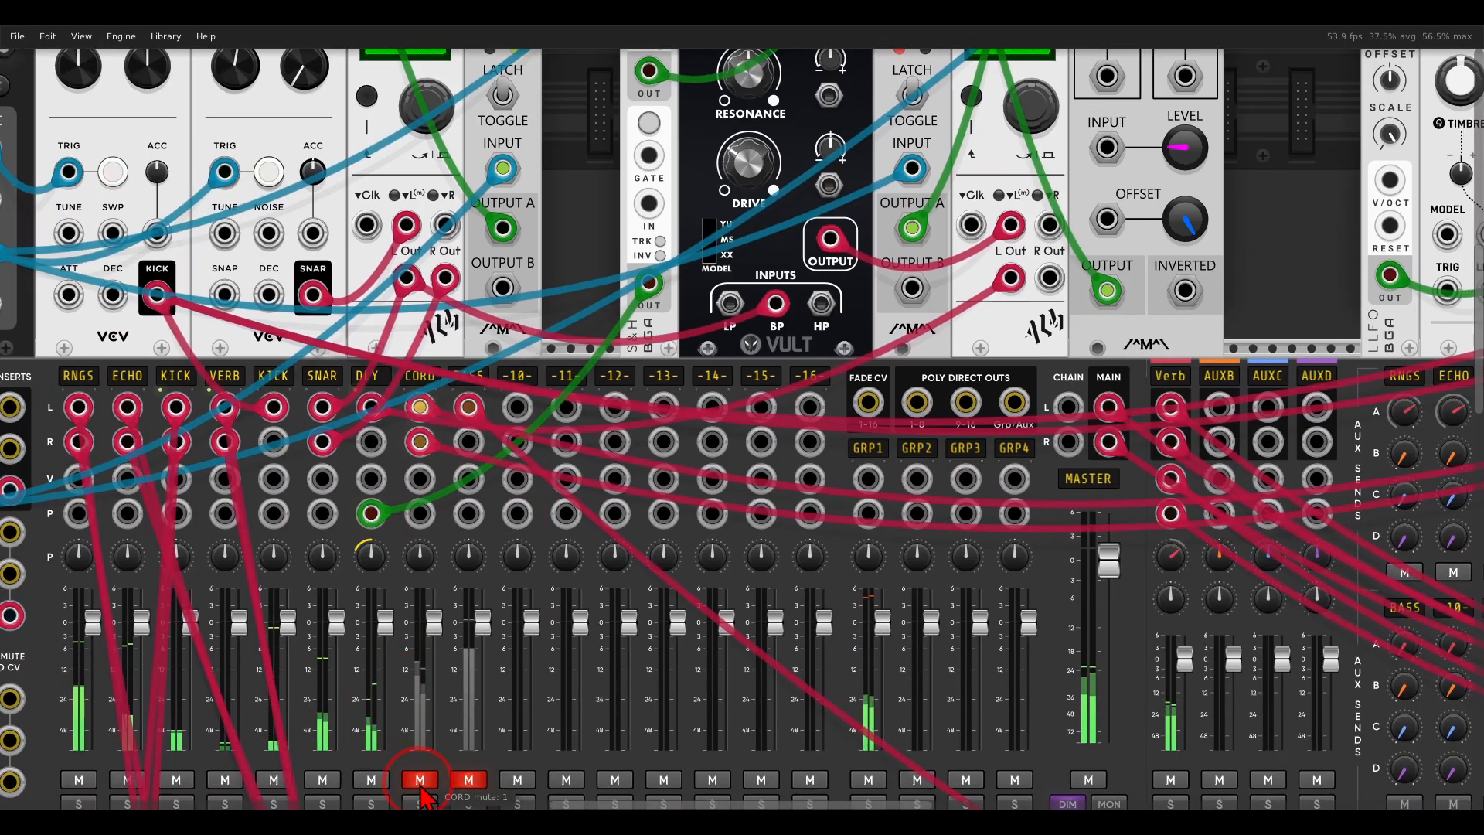
scroll(552, 707, "right", 10)
scroll(398, 590, "up", 5)
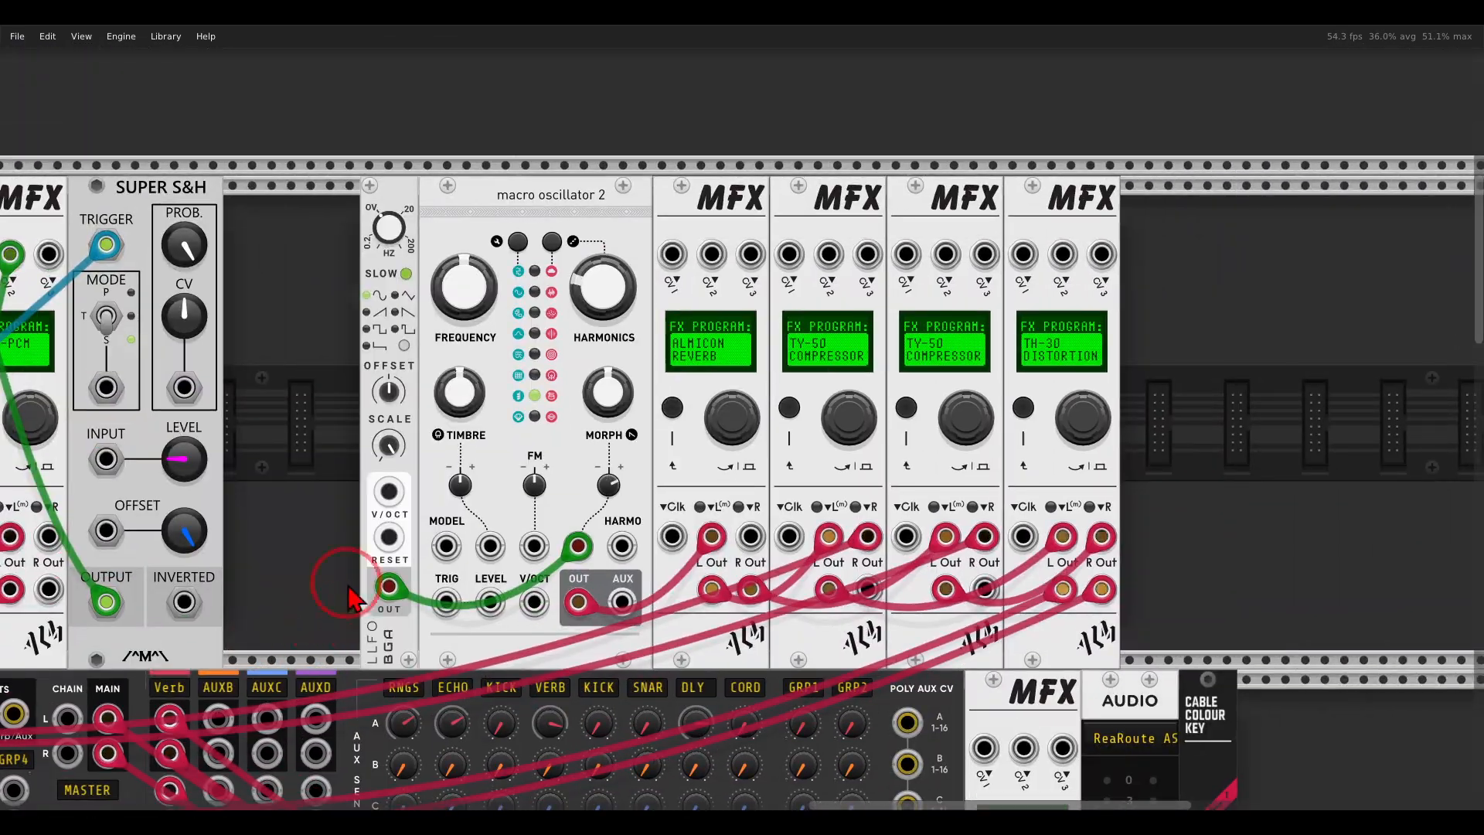
scroll(334, 456, "left", 1)
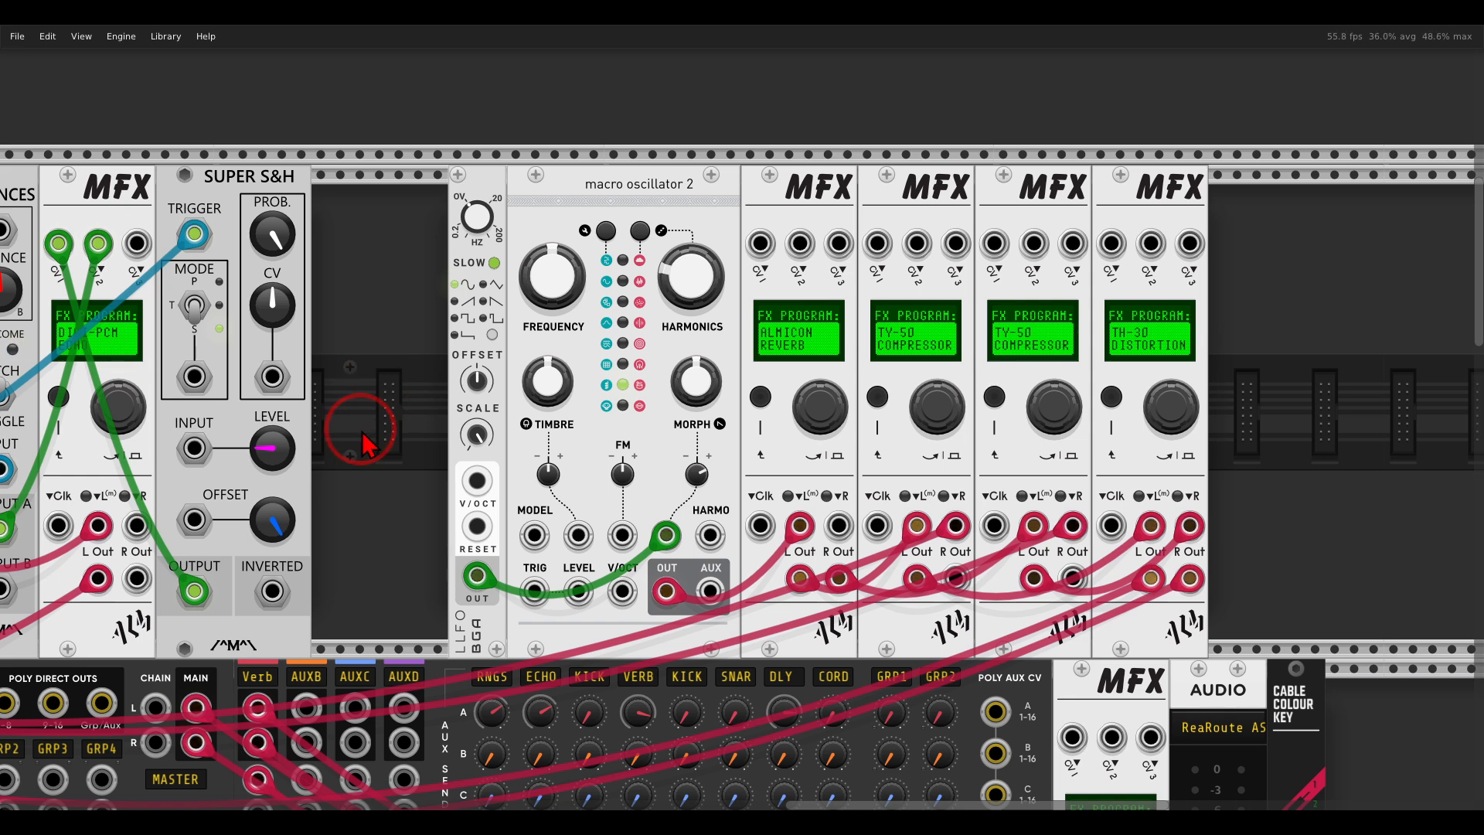
Trace the bordL sequencer through the Opulus operator into the TH-30 DISTORTION MFX, and unmute the mixer's BASS channel.
scroll(765, 255, "down", 10)
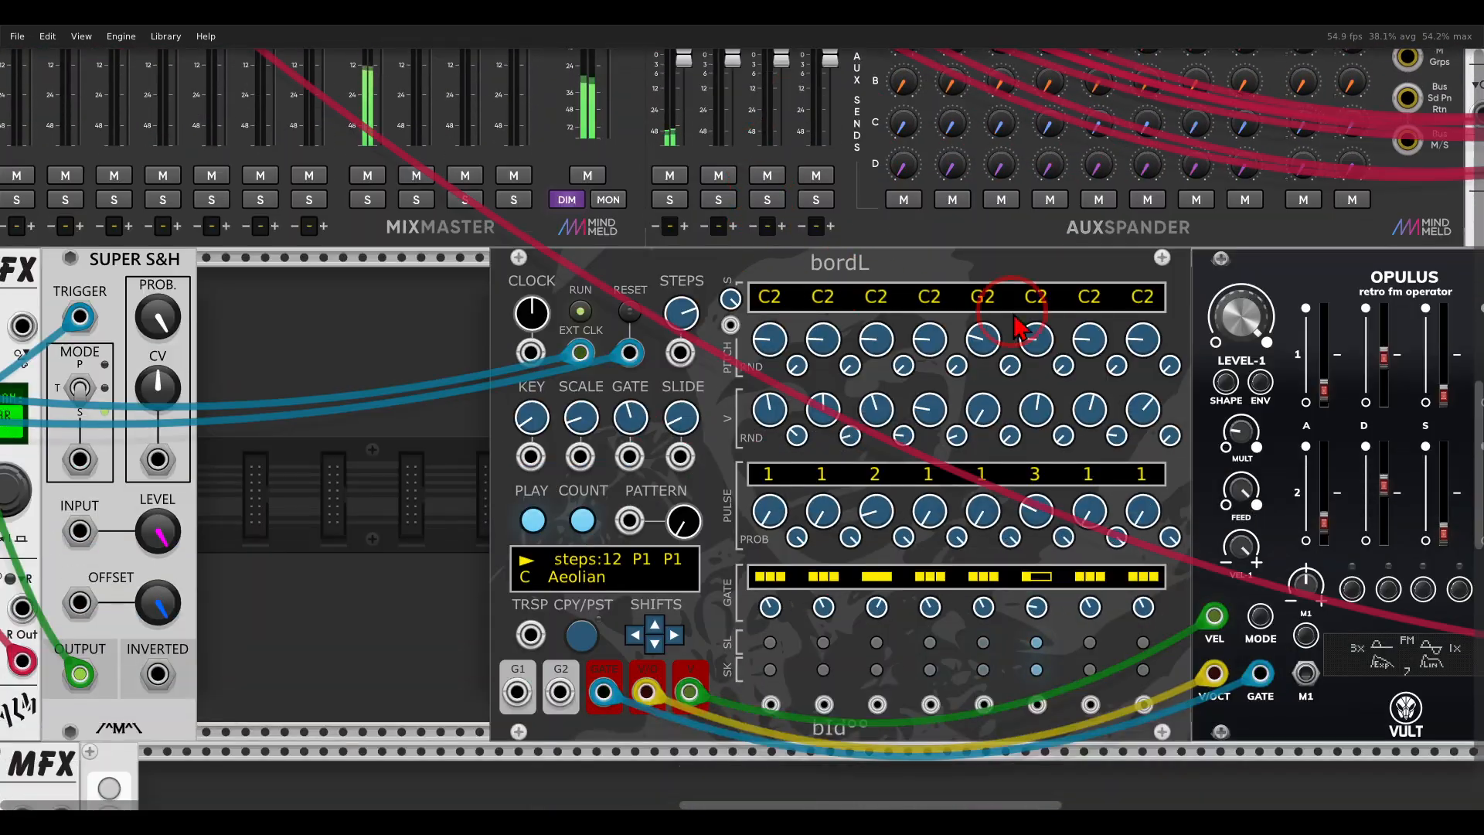
scroll(773, 278, "up", 3, "ctrl")
left_click_drag(802, 315, 647, 279)
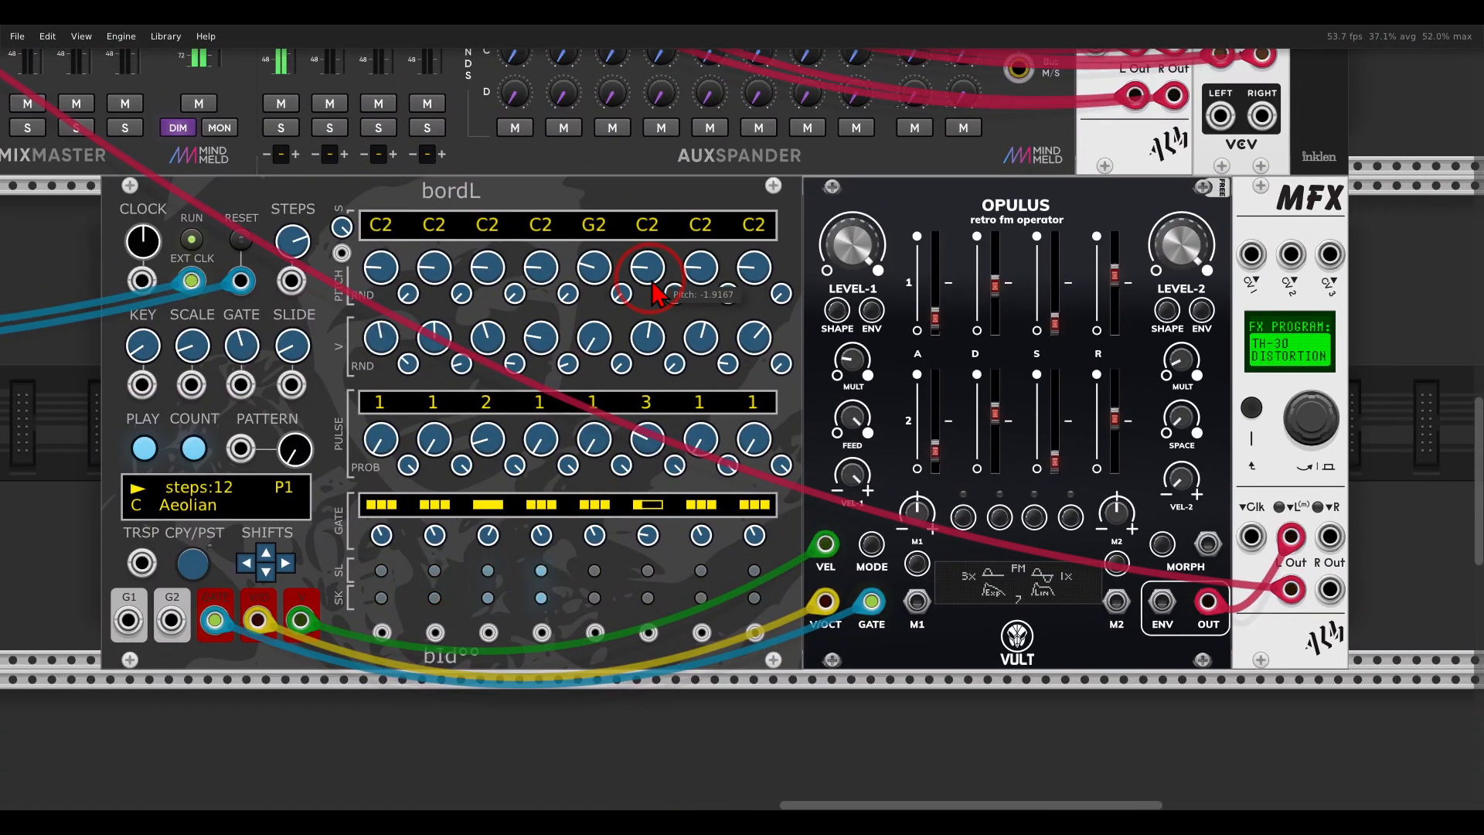
mouse_move(480, 164)
left_mouse_down()
mouse_move(529, 242)
mouse_move(494, 152)
mouse_move(541, 224)
mouse_move(916, 239)
mouse_move(882, 264)
left_mouse_up()
mouse_move(1342, 306)
left_mouse_down()
mouse_move(1252, 297)
mouse_move(1372, 363)
mouse_move(1333, 317)
left_mouse_up()
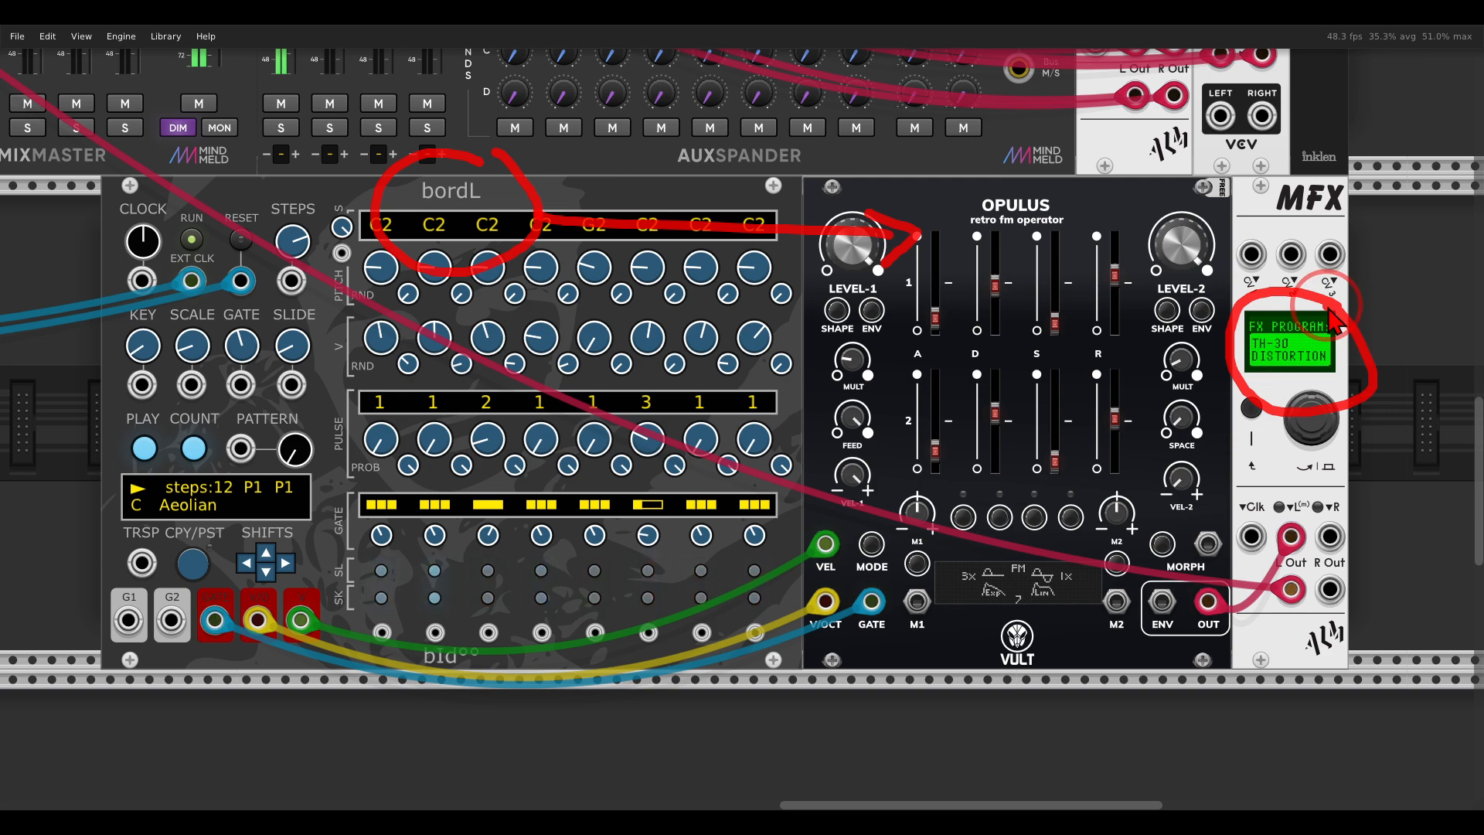
key("Escape")
mouse_move(1176, 172)
left_mouse_down()
mouse_move(1052, 492)
mouse_move(984, 606)
left_mouse_up()
mouse_move(1022, 151)
left_mouse_down()
mouse_move(858, 209)
mouse_move(1055, 216)
mouse_move(1009, 159)
left_mouse_up()
key("Escape")
left_click_drag(374, 140, 1254, 114)
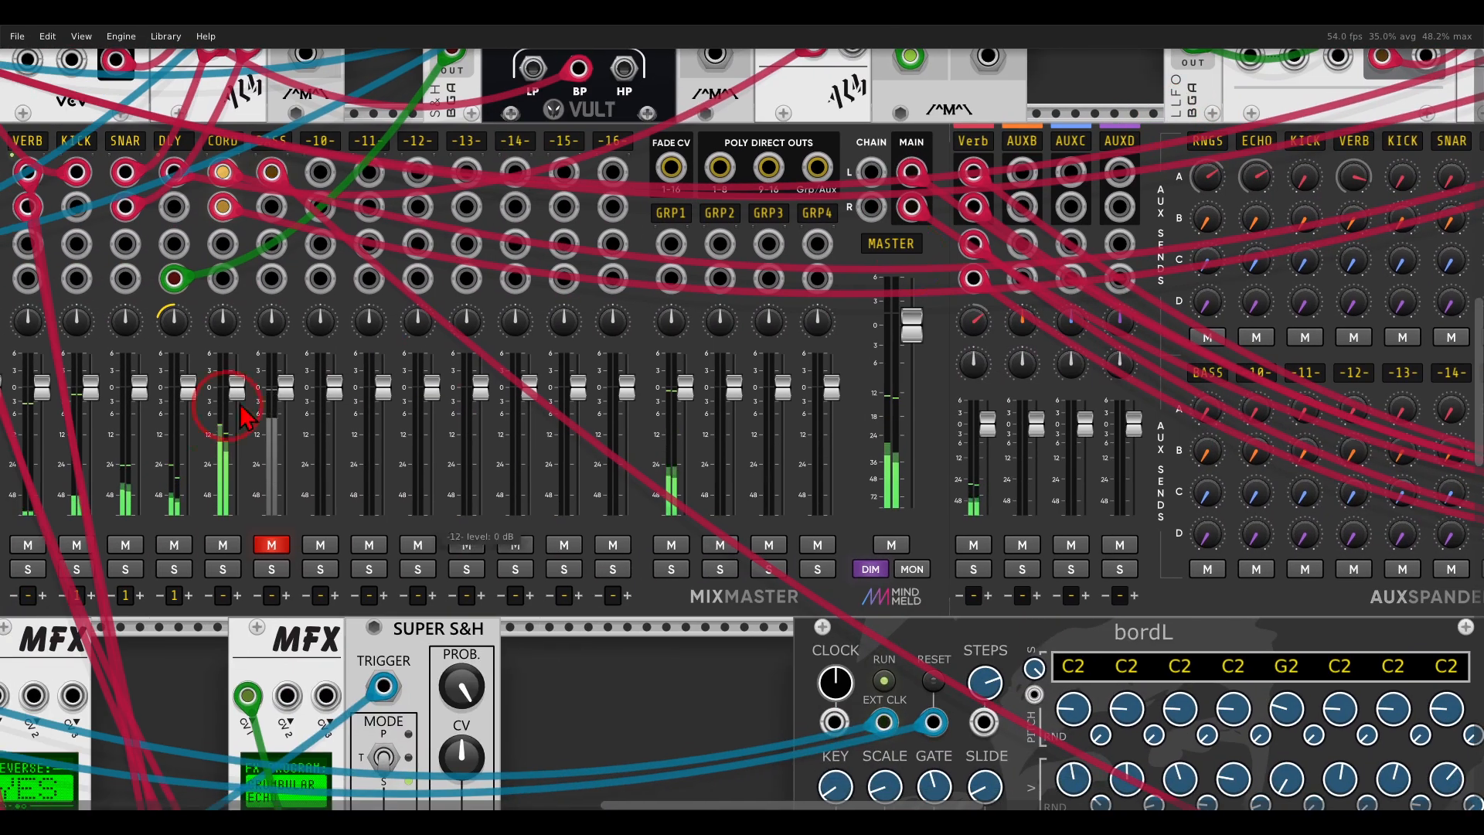
left_click(276, 539)
Show the complete patch in one overview, with all rows of modules in view.
left_click_drag(519, 655, 713, 545)
scroll(713, 545, "down", 2)
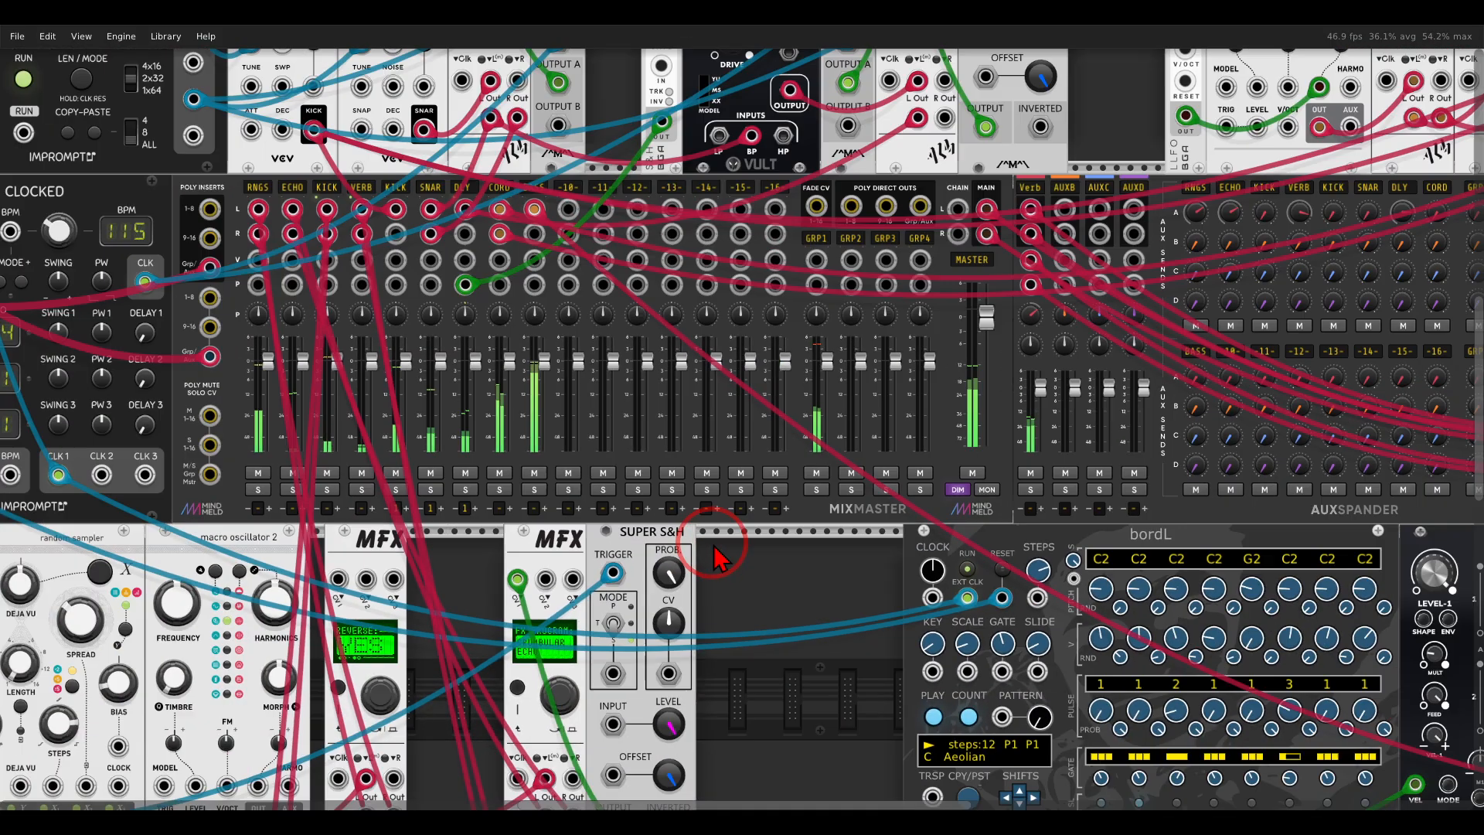
scroll(713, 545, "down", 2)
scroll(772, 546, "down", 1)
left_click_drag(790, 573, 750, 479)
scroll(759, 507, "down", 1)
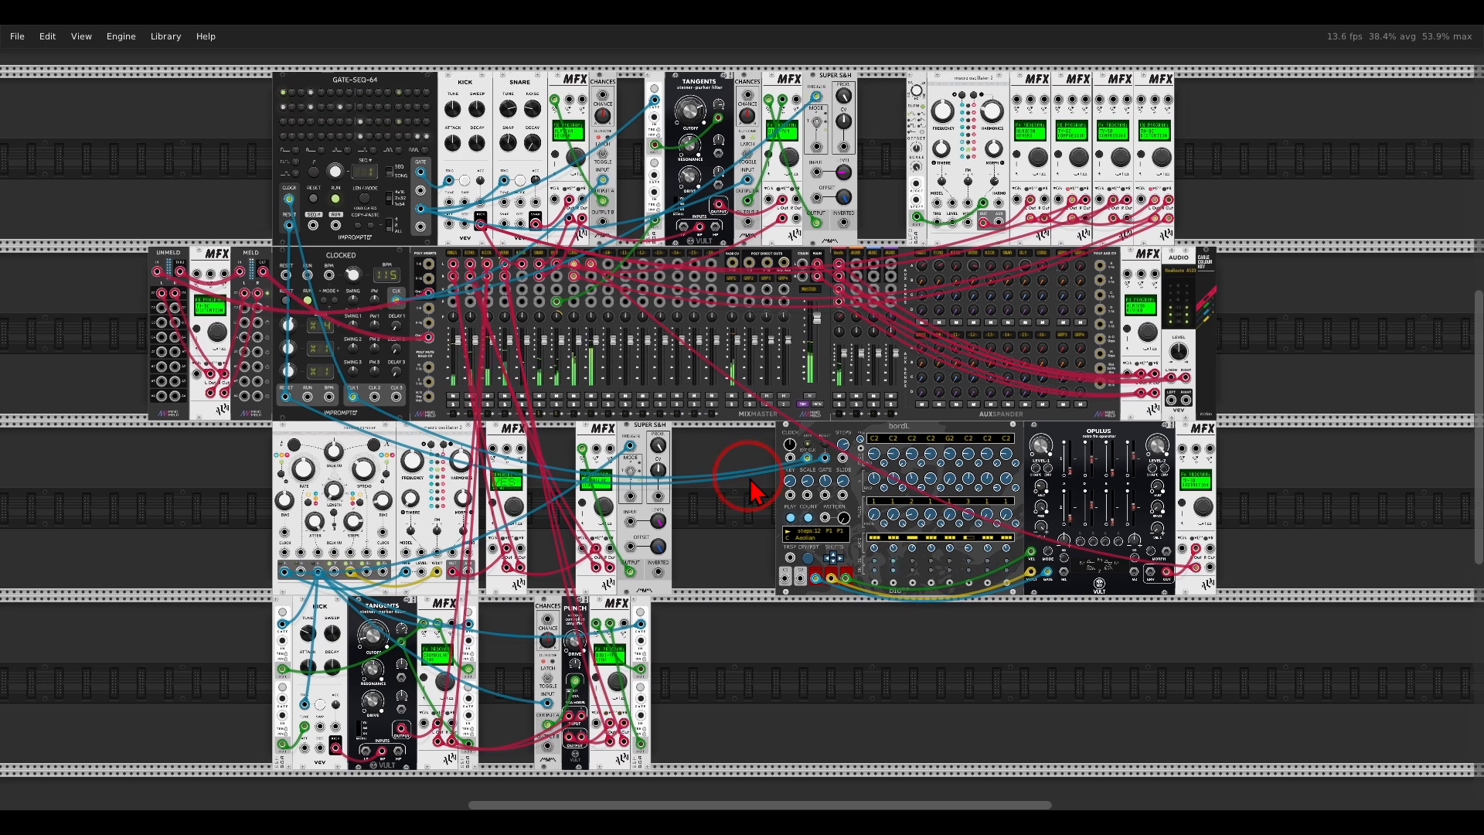